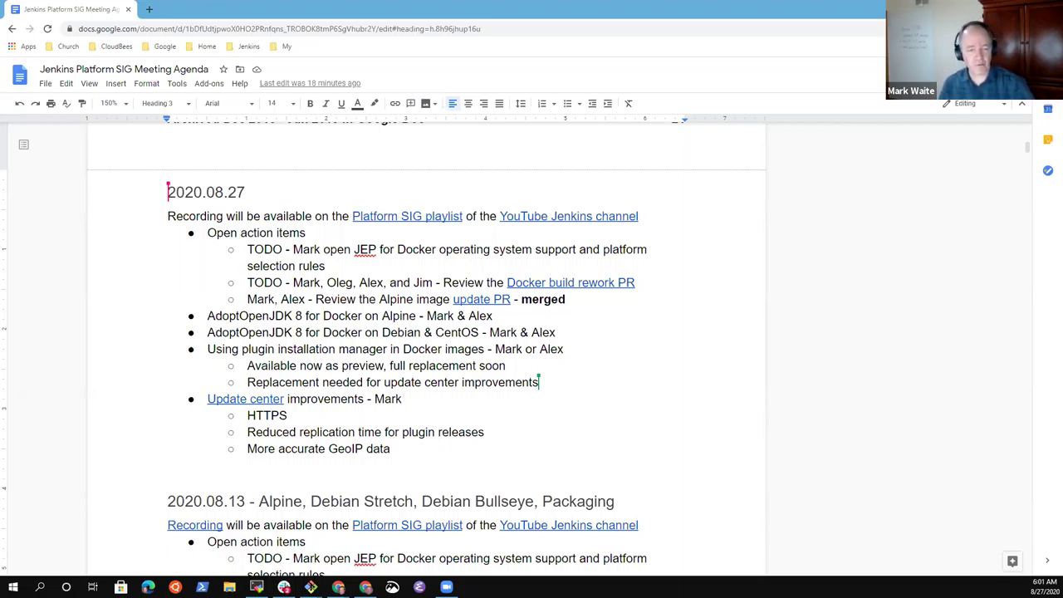
# - Put the cursor at the end of the AdoptOpenJDK 8 Debian & CentOS item in the 2020.08.27 agenda
pyautogui.click(265, 216)
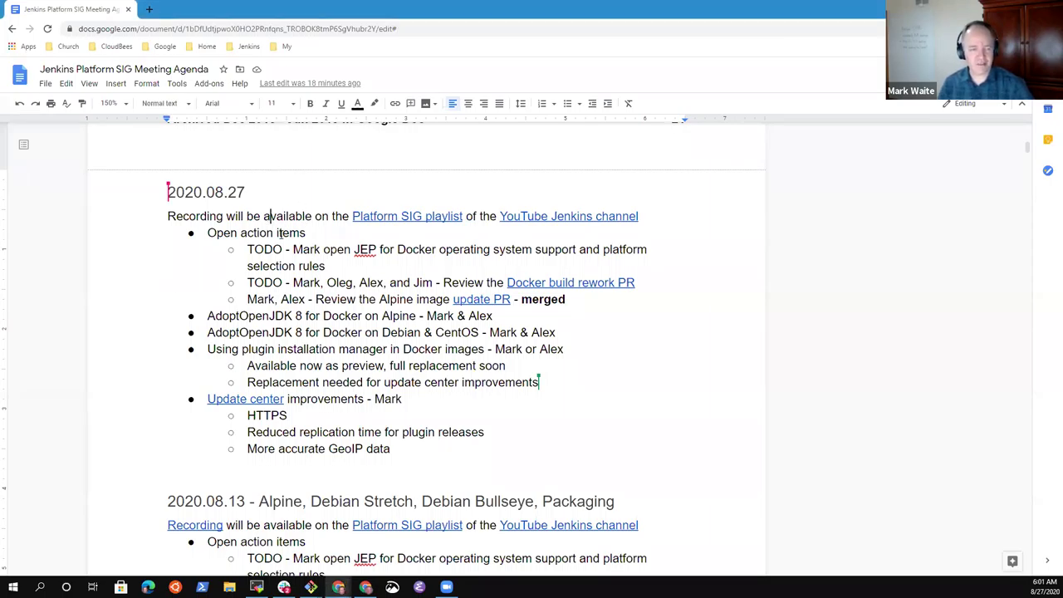
pyautogui.press('Down')
pyautogui.press('Down')
pyautogui.press('Down')
pyautogui.press('Down')
pyautogui.press('Down')
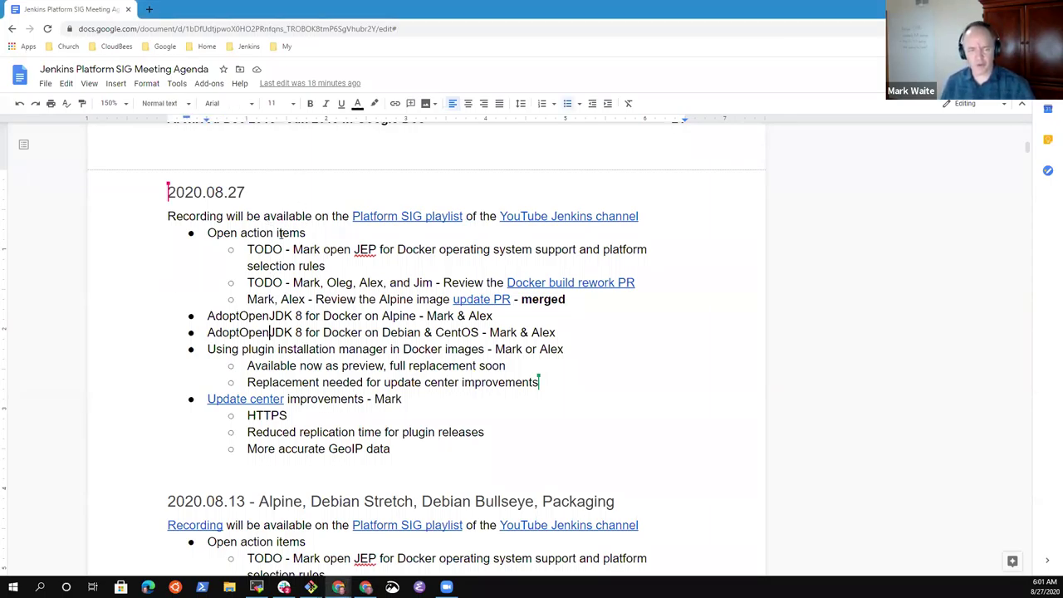
pyautogui.press('Up')
pyautogui.press('Home')
pyautogui.hotkey('shift', 'End')
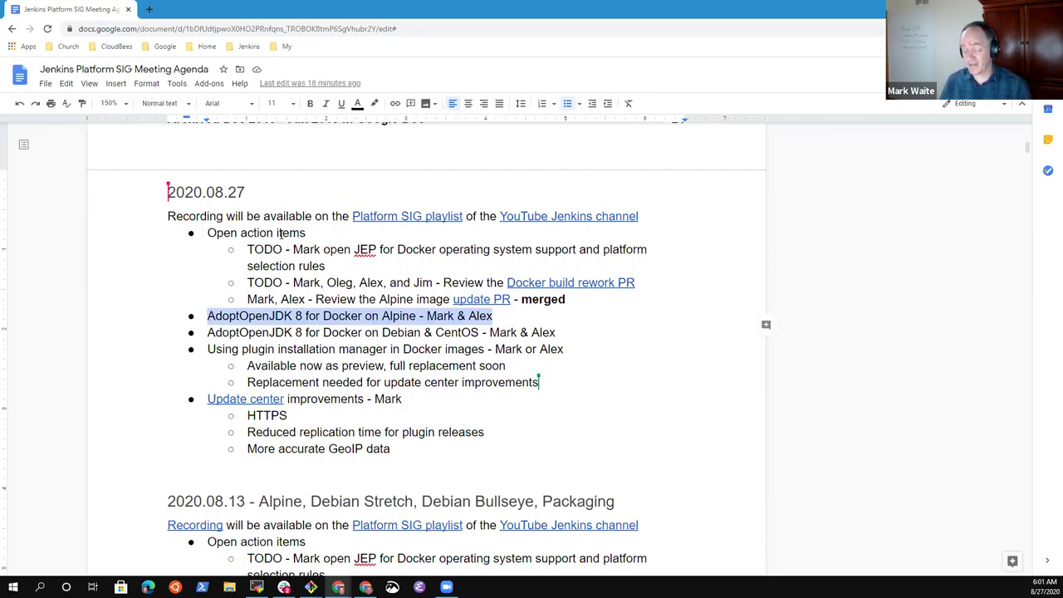
pyautogui.press('Down')
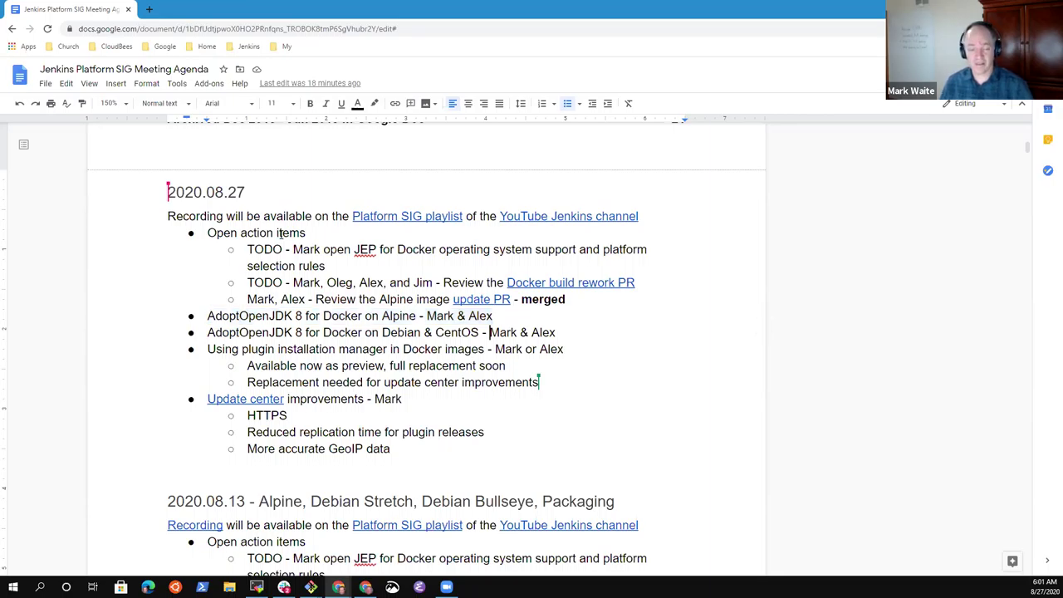
pyautogui.press('Home')
pyautogui.hotkey('shift', 'End')
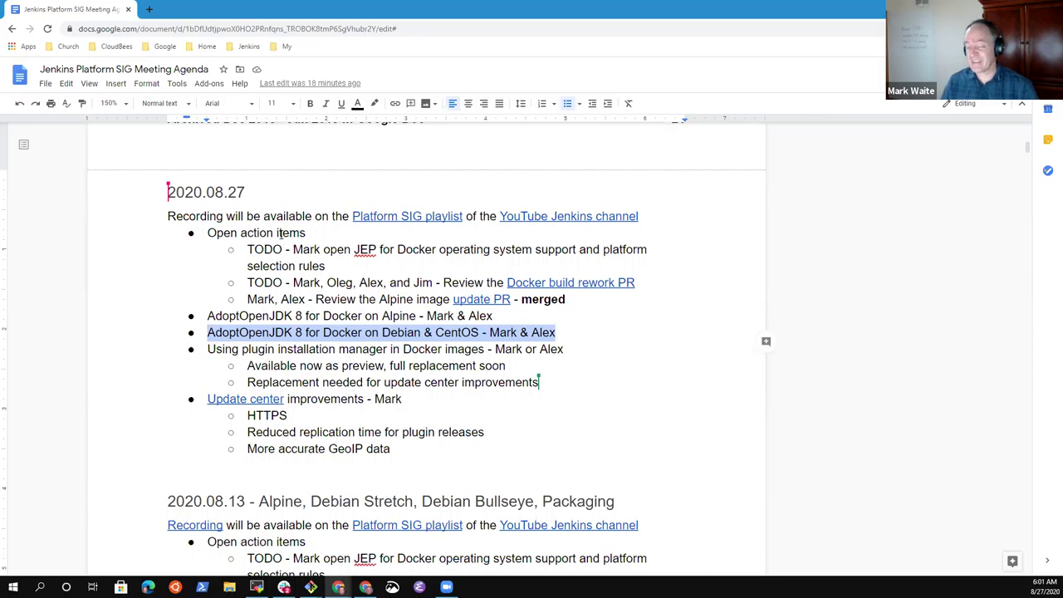
pyautogui.press('End')
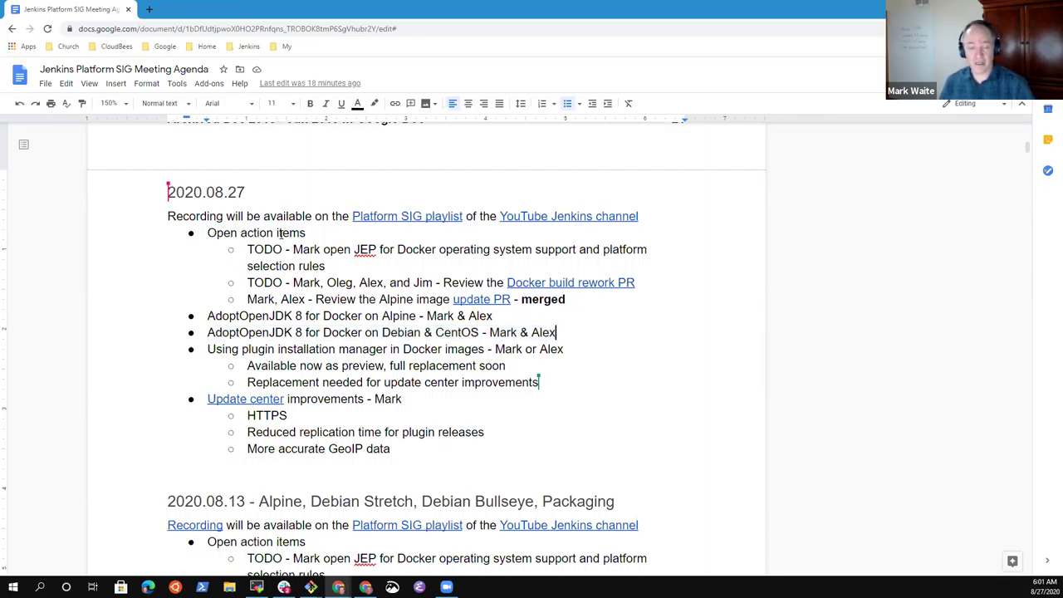
# - Add the bullet 'Retirement schedule for Debian 9 in our Docker images' followed by its owner's name
pyautogui.press('Return')
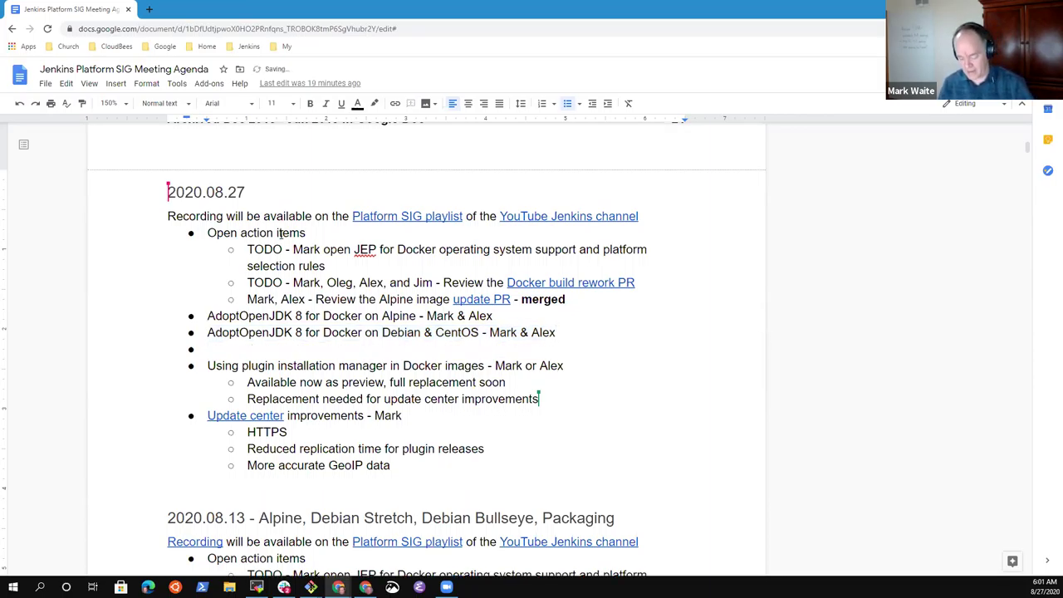
pyautogui.write('Retirement schedul')
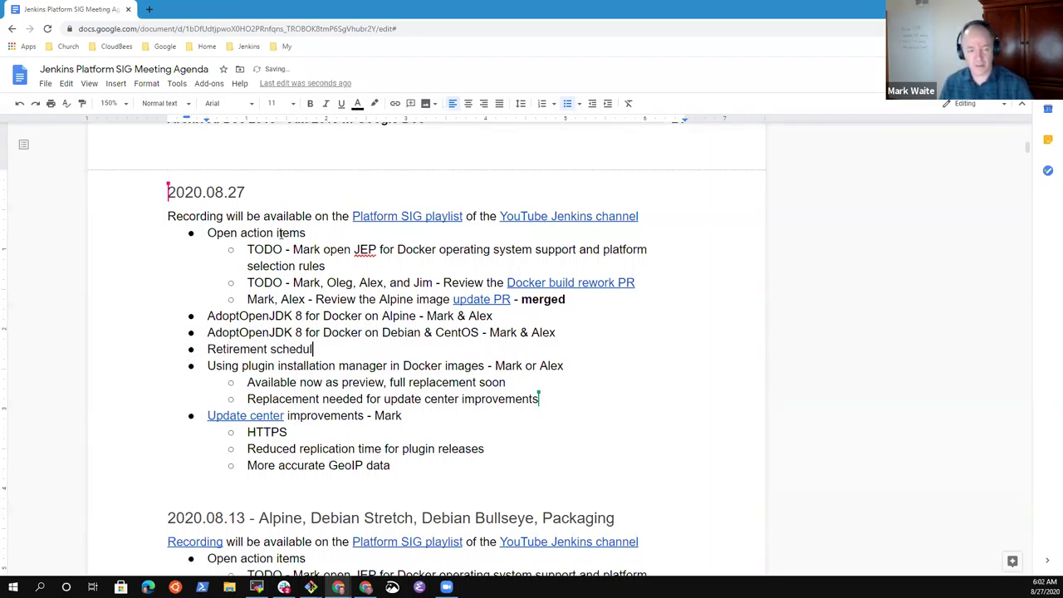
pyautogui.write('e for Debian')
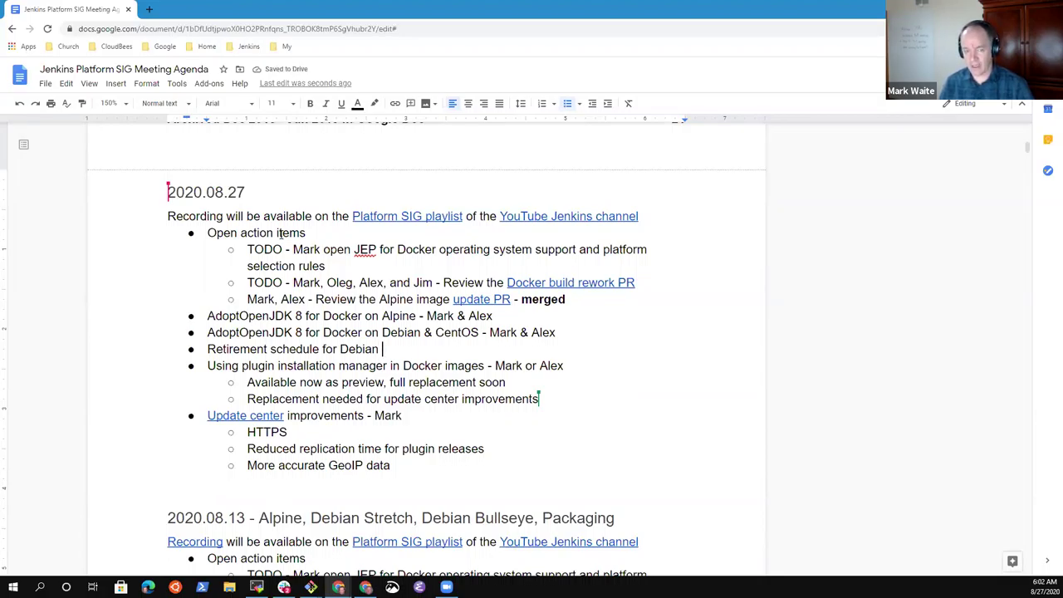
pyautogui.write(' 9 ')
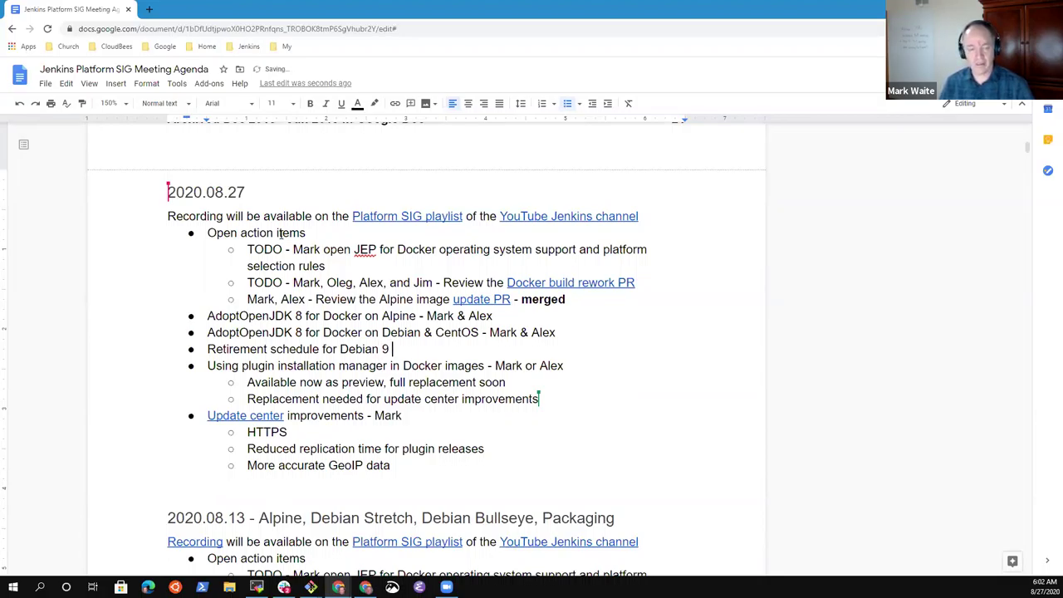
pyautogui.write('in our Docker images')
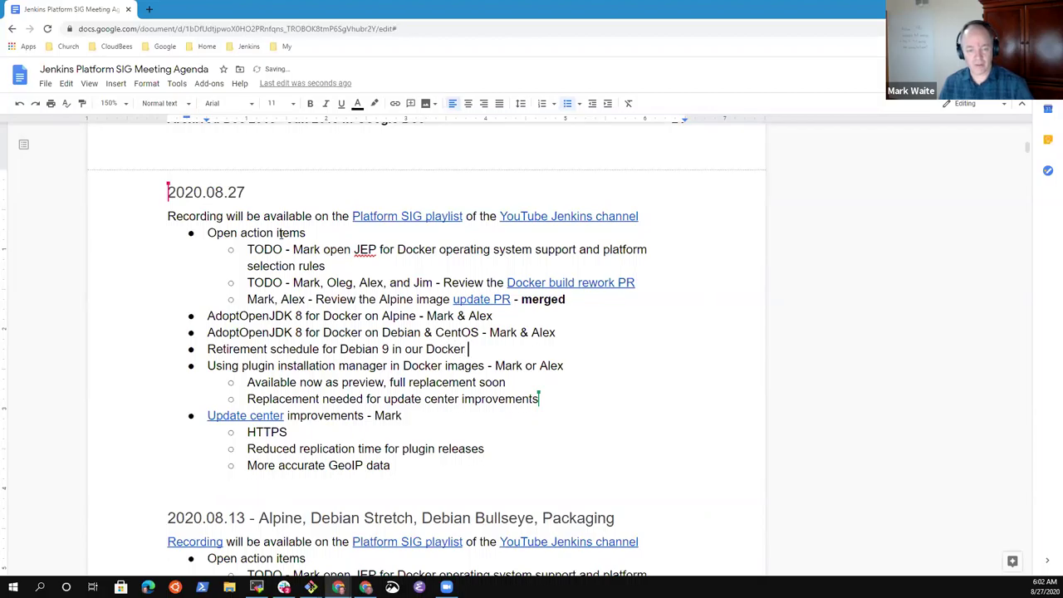
pyautogui.hotkey('ctrl', 'BackSpace')
pyautogui.write('images')
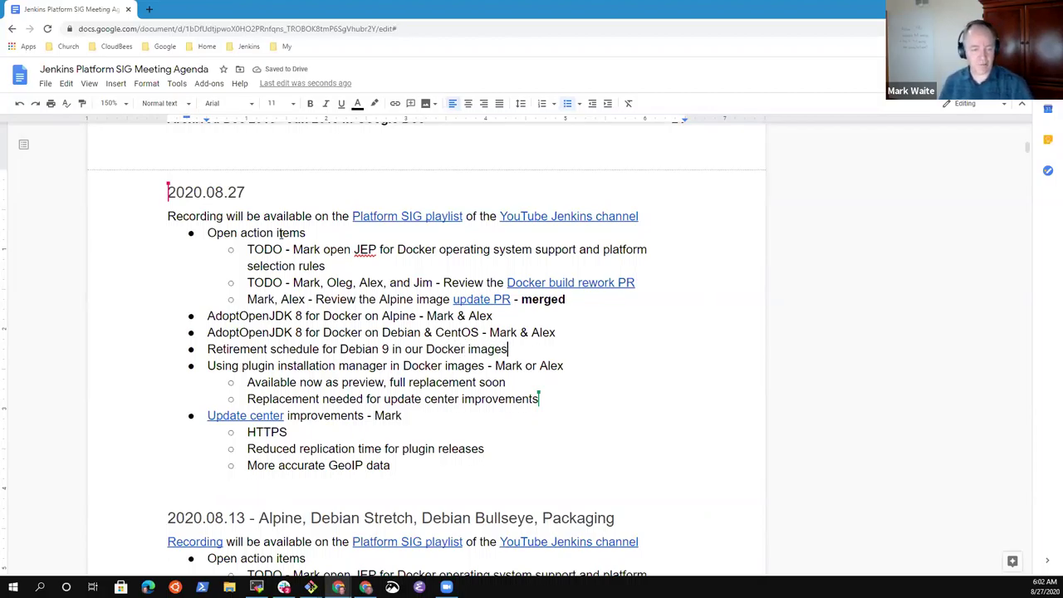
pyautogui.press('Down')
pyautogui.write('- Mark')
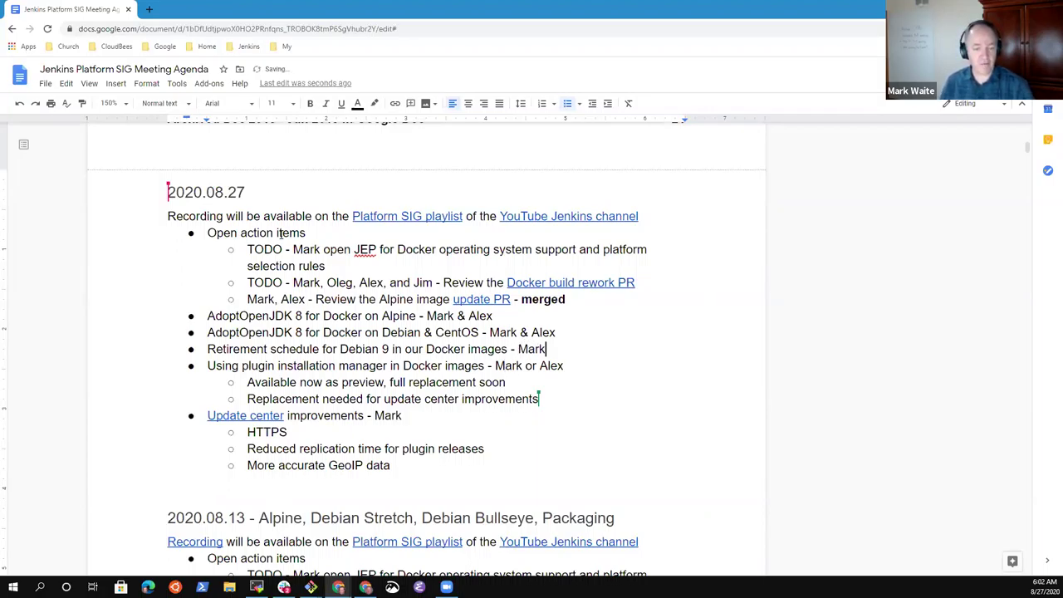
# - Select the owner names at the end of the plugin installation manager item
pyautogui.press('Down')
pyautogui.press('Home')
pyautogui.hotkey('shift', 'End')
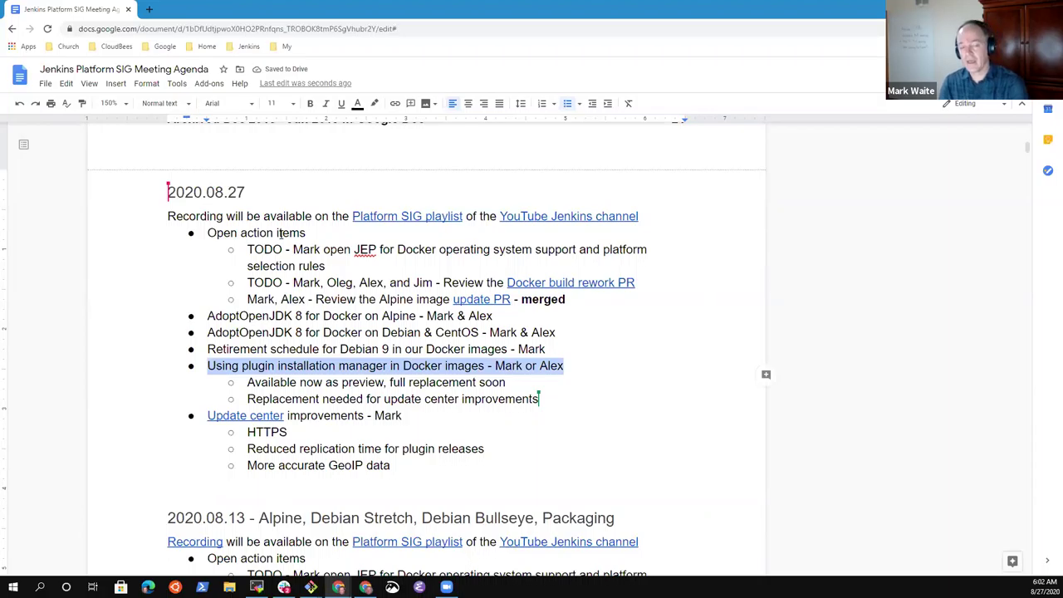
pyautogui.press('End')
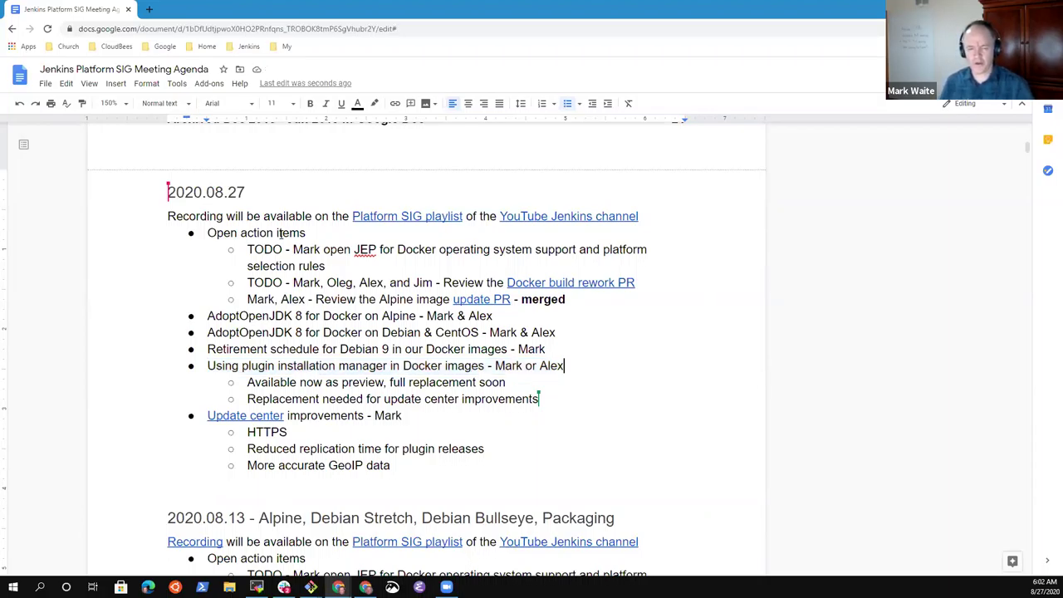
pyautogui.hotkey('ctrl', 'shift', 'Left')
pyautogui.hotkey('ctrl', 'shift', 'Left')
pyautogui.hotkey('ctrl', 'shift', 'Left')
# - Give the plugin installation manager and Update center improvements items the same single owner
pyautogui.write('Tim')
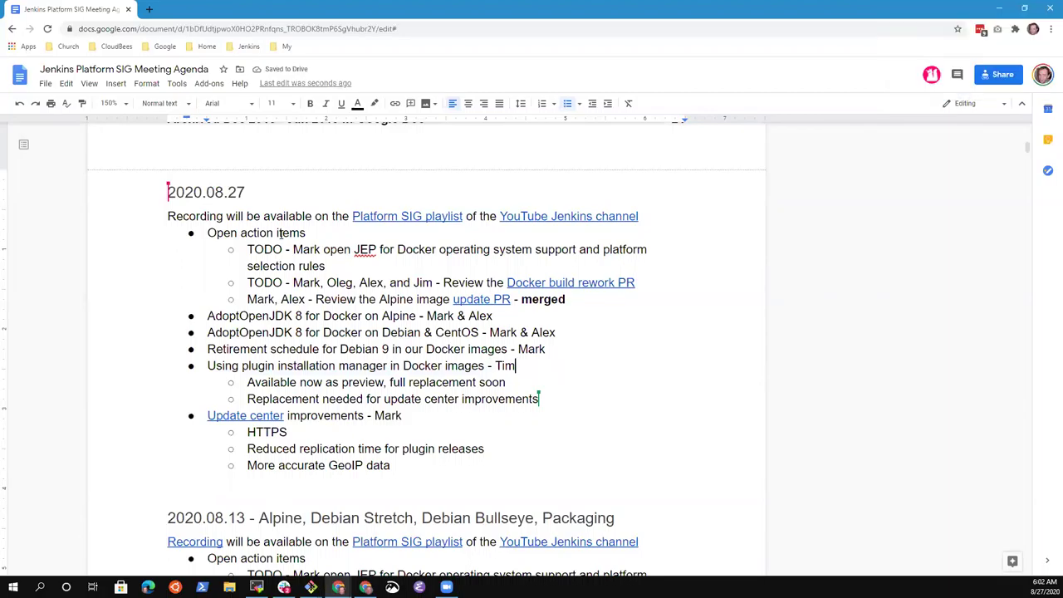
pyautogui.press('Down')
pyautogui.press('Down')
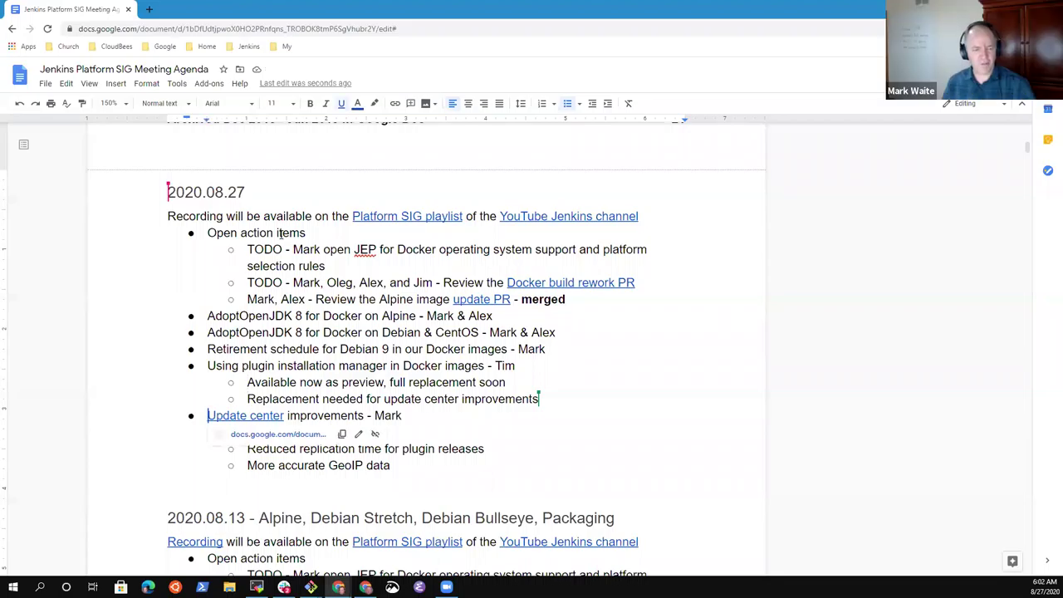
pyautogui.press('End')
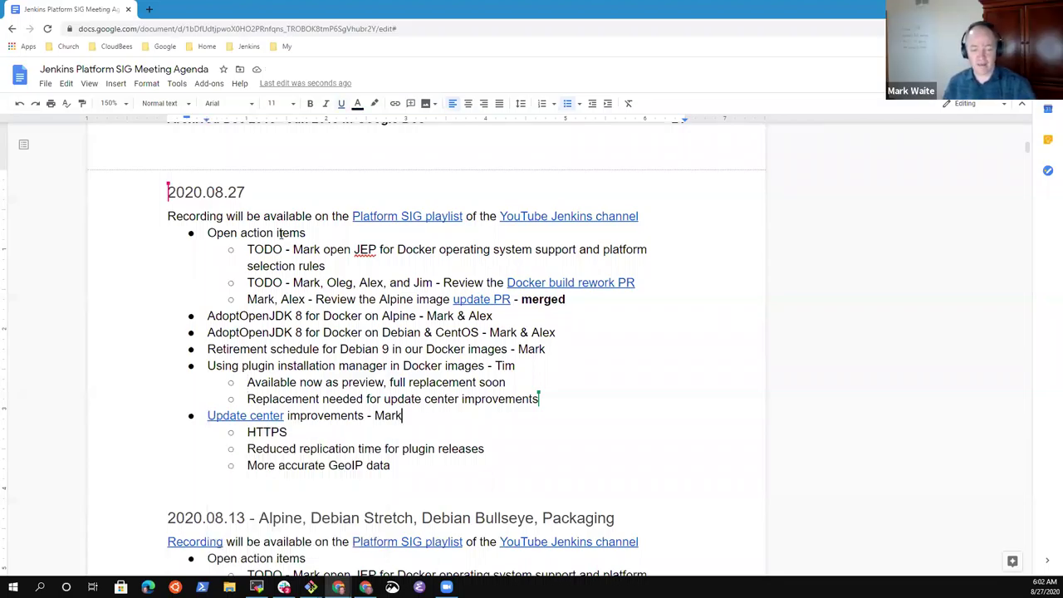
pyautogui.hotkey('ctrl', 'shift', 'Left')
pyautogui.write('Tim')
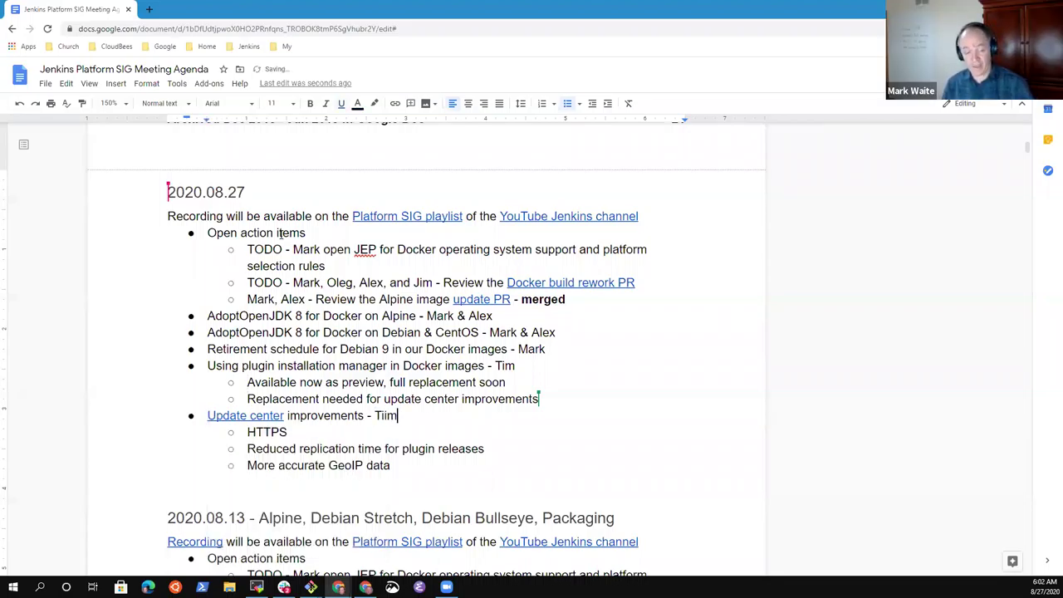
pyautogui.press('BackSpace')
pyautogui.press('BackSpace')
pyautogui.press('BackSpace')
pyautogui.write('Tim')
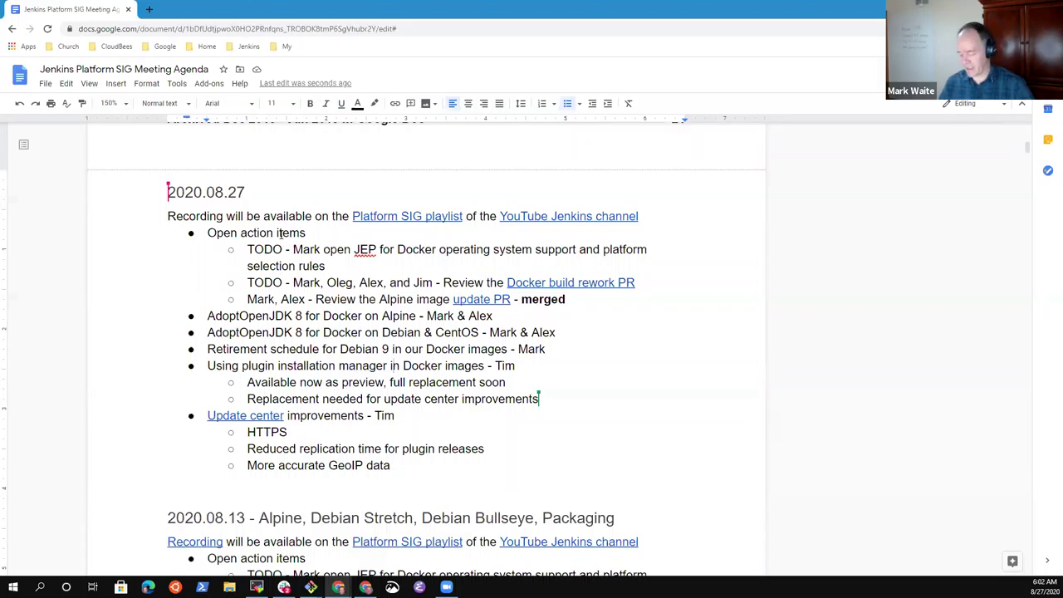
# - Add the Alpine sub-bullet 'Done, delivered in Jenkins 2.235.5 and Jenkins 2.253'
pyautogui.press('Up')
pyautogui.press('Up')
pyautogui.press('Up')
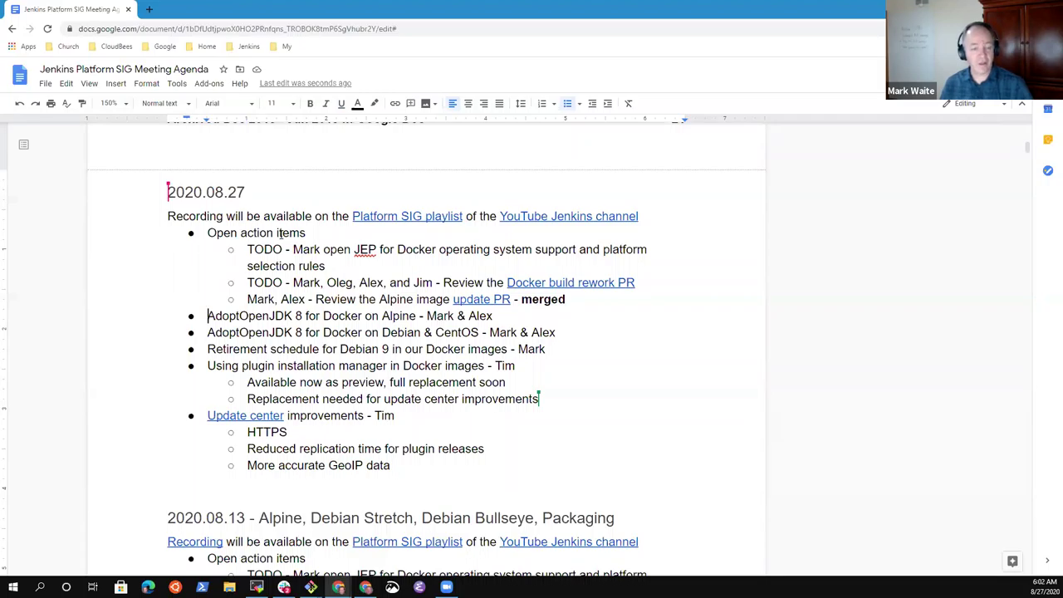
pyautogui.press('Home')
pyautogui.hotkey('shift', 'End')
pyautogui.hotkey('ctrl', 'shift', 'Left')
pyautogui.hotkey('ctrl', 'shift', 'Left')
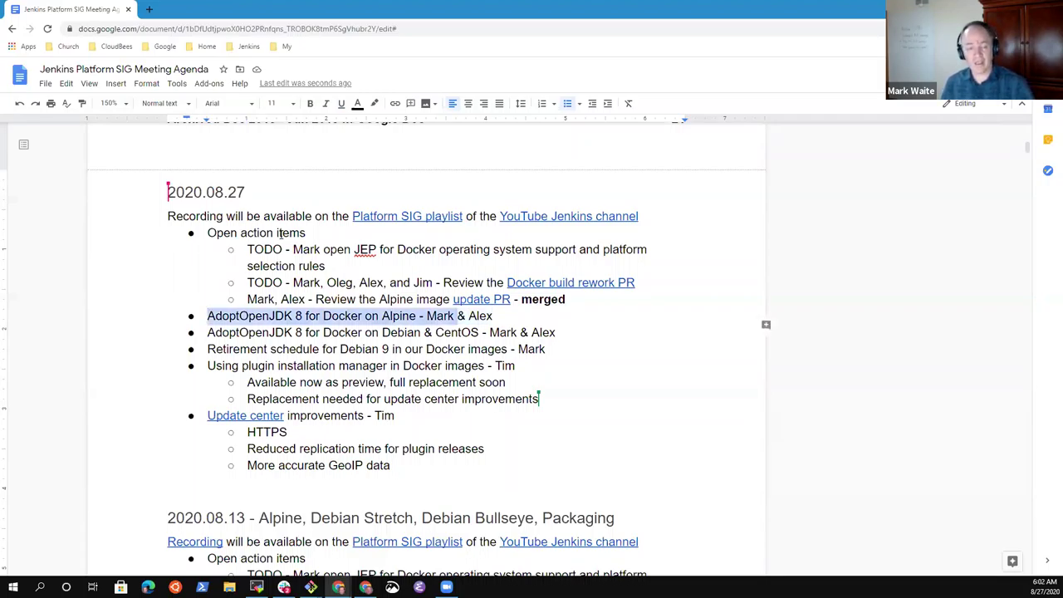
pyautogui.press('End')
pyautogui.press('Return')
pyautogui.press('Tab')
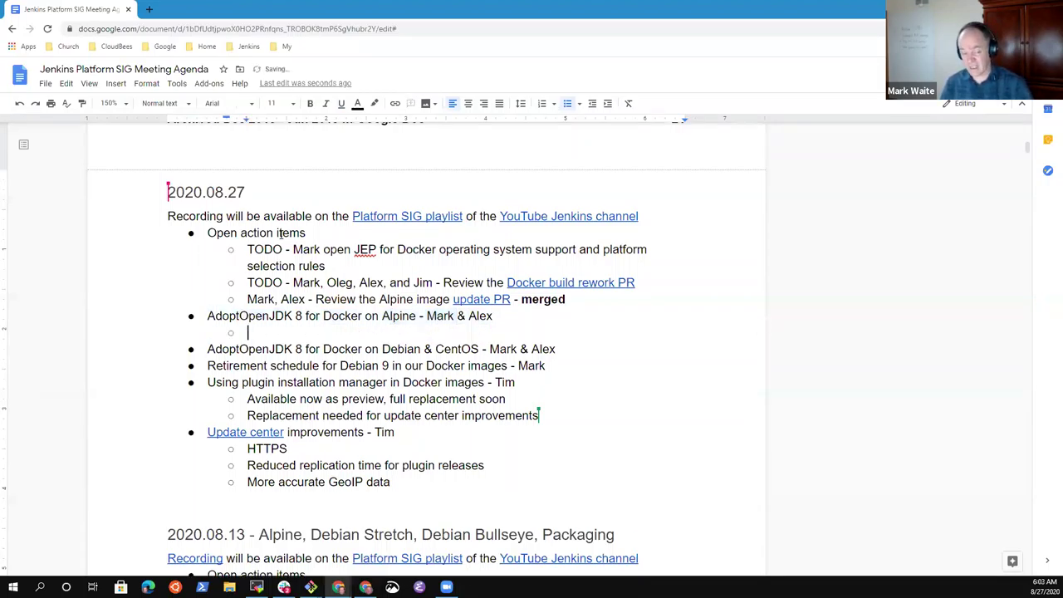
pyautogui.write('Done, delive')
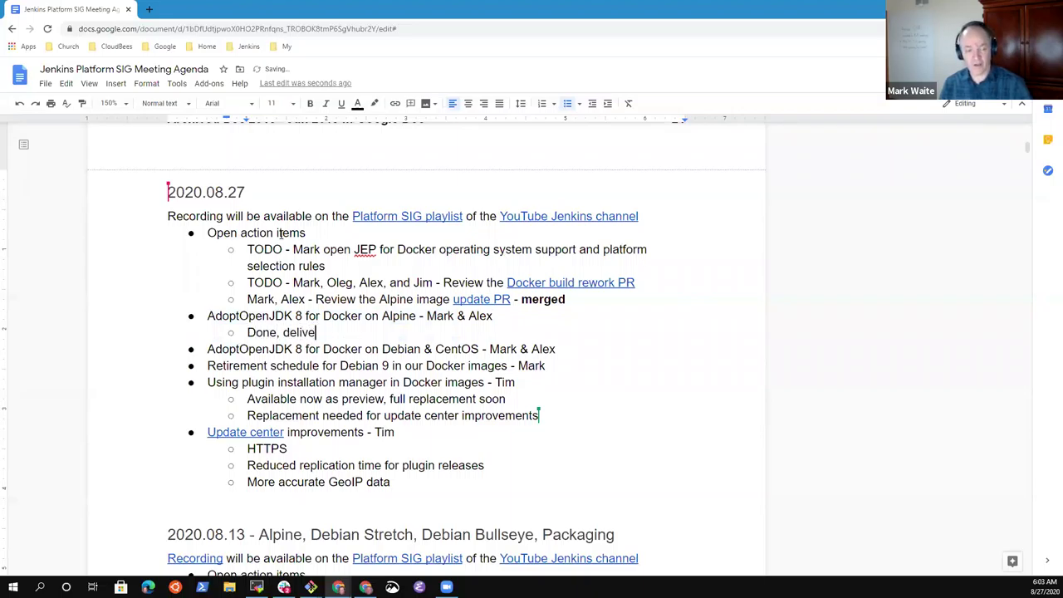
pyautogui.write('red in ')
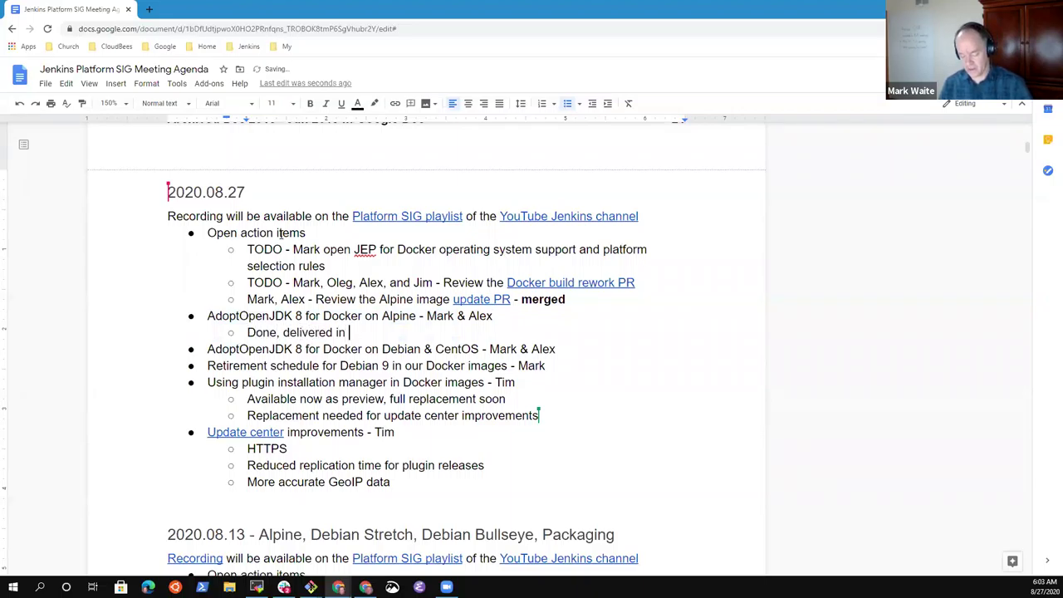
pyautogui.write('Jenkins 2.2')
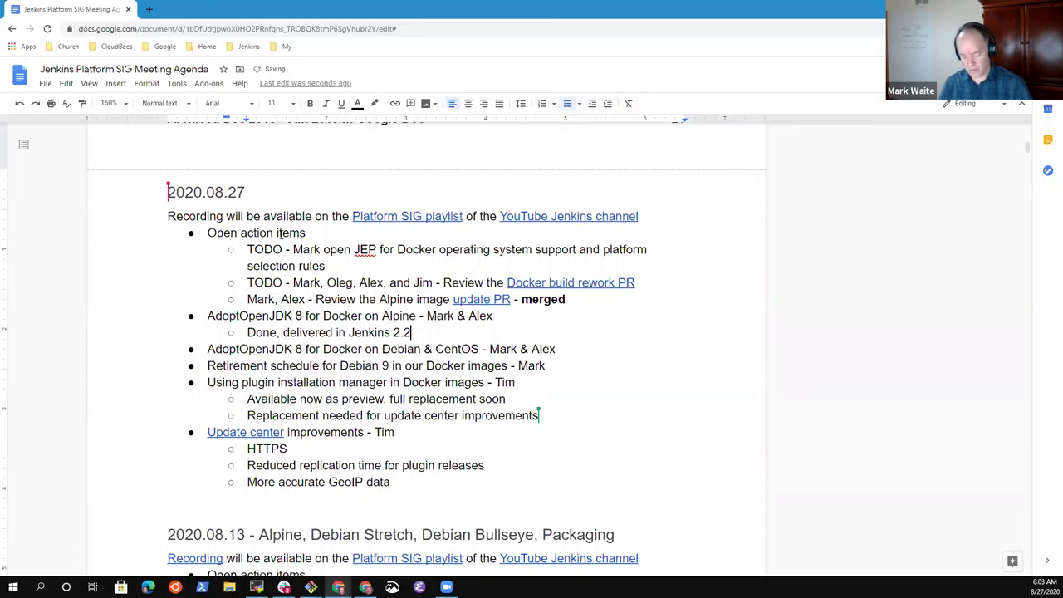
pyautogui.write('35.5 and Jen')
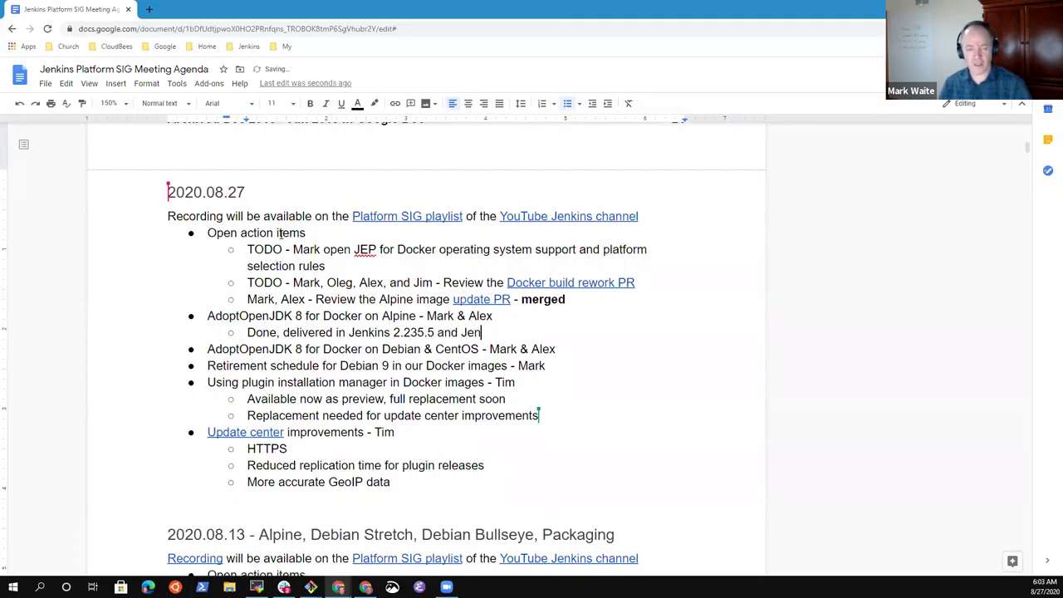
pyautogui.write('kins 2.2')
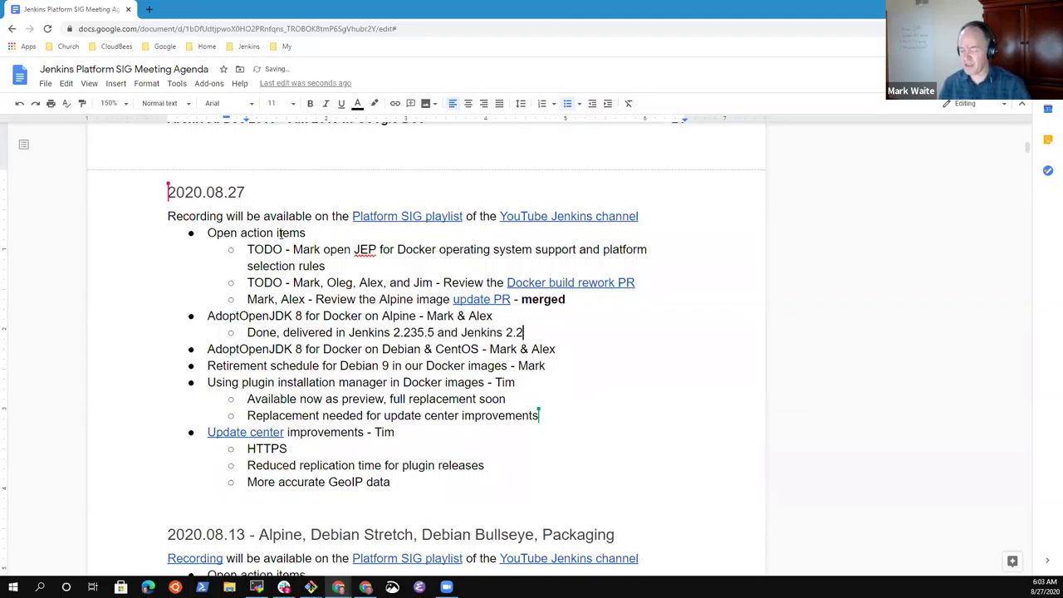
pyautogui.write('53')
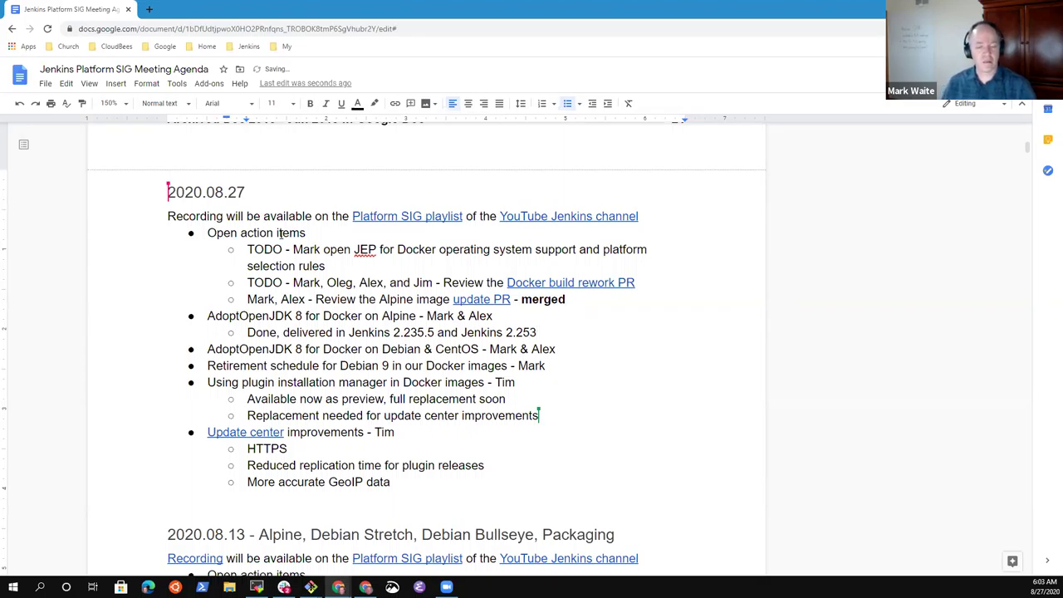
# - Add the sub-bullet 'Alpine 3.12 and AdoptOpenJDK 8u262 (previously Alpine 3.9 and 8u212)', fixing its typos
pyautogui.press('Return')
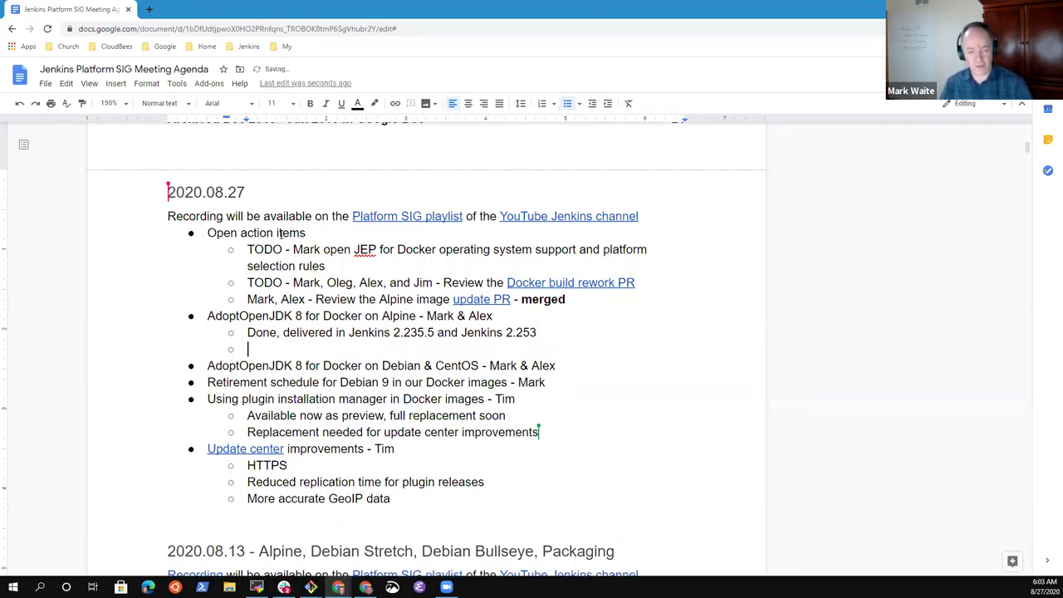
pyautogui.write('Alpine')
pyautogui.press('BackSpace')
pyautogui.press('BackSpace')
pyautogui.press('BackSpace')
pyautogui.write('ine 3.12 and ')
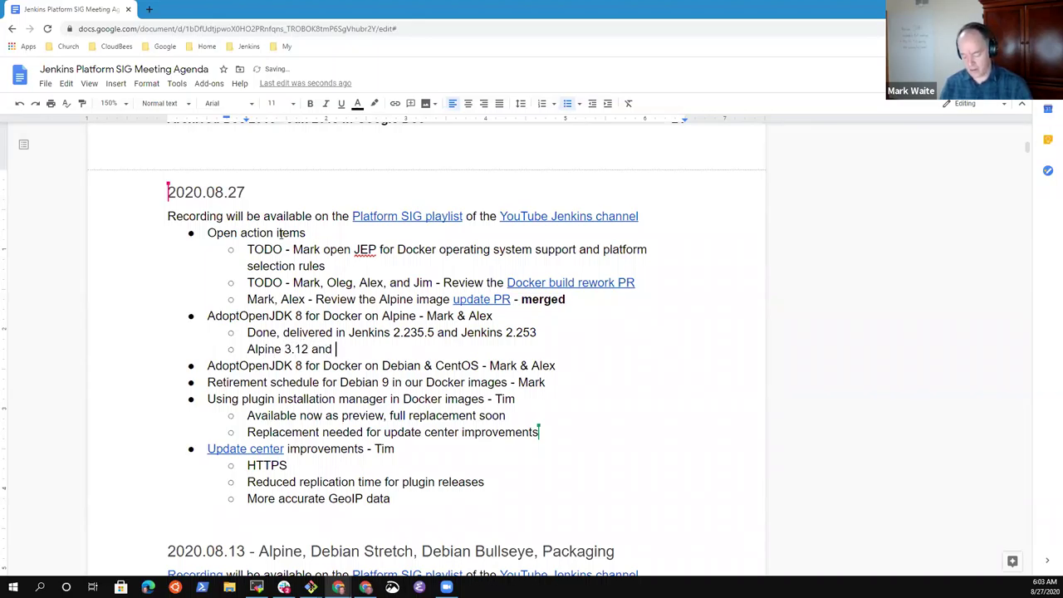
pyautogui.write('Adopt')
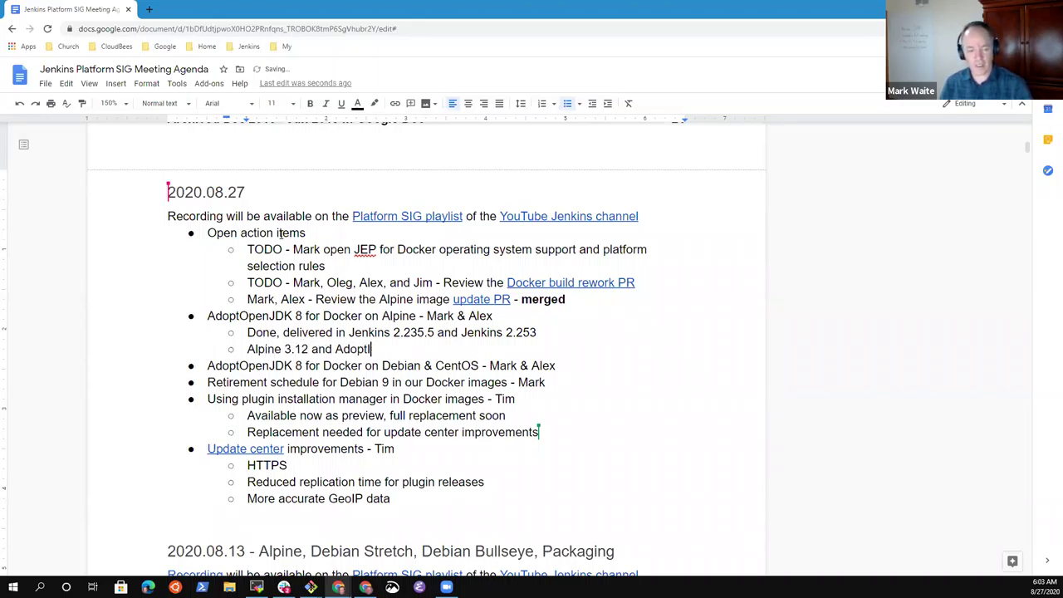
pyautogui.write('Ope')
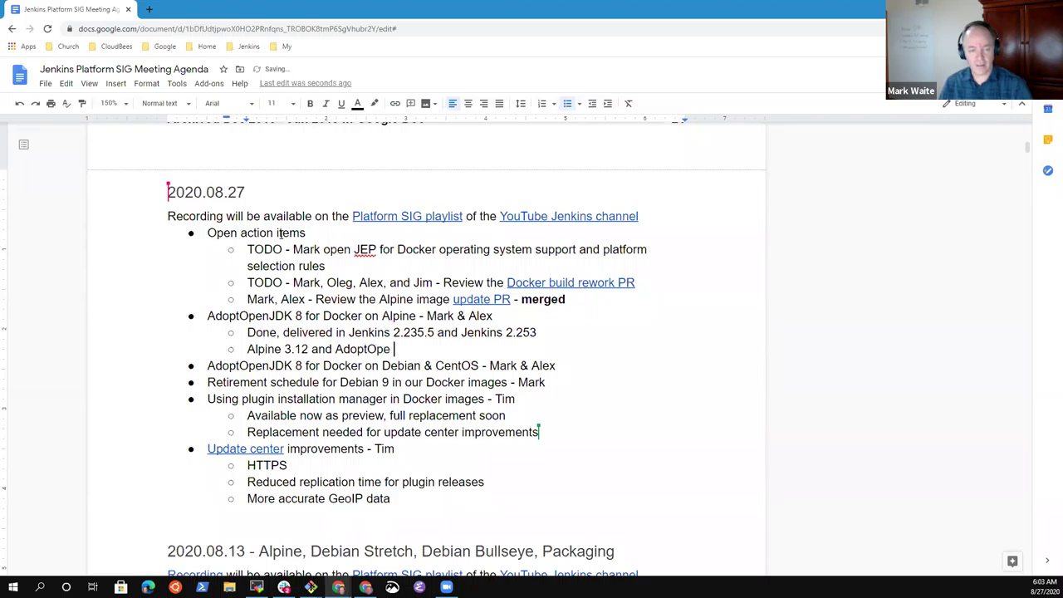
pyautogui.write('nJDK 8')
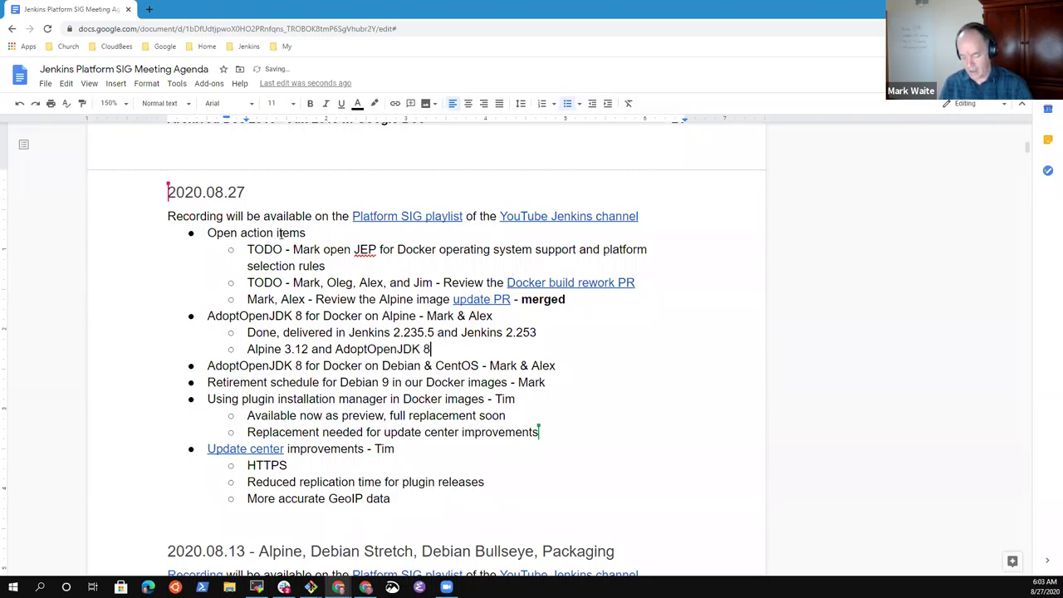
pyautogui.write('u262')
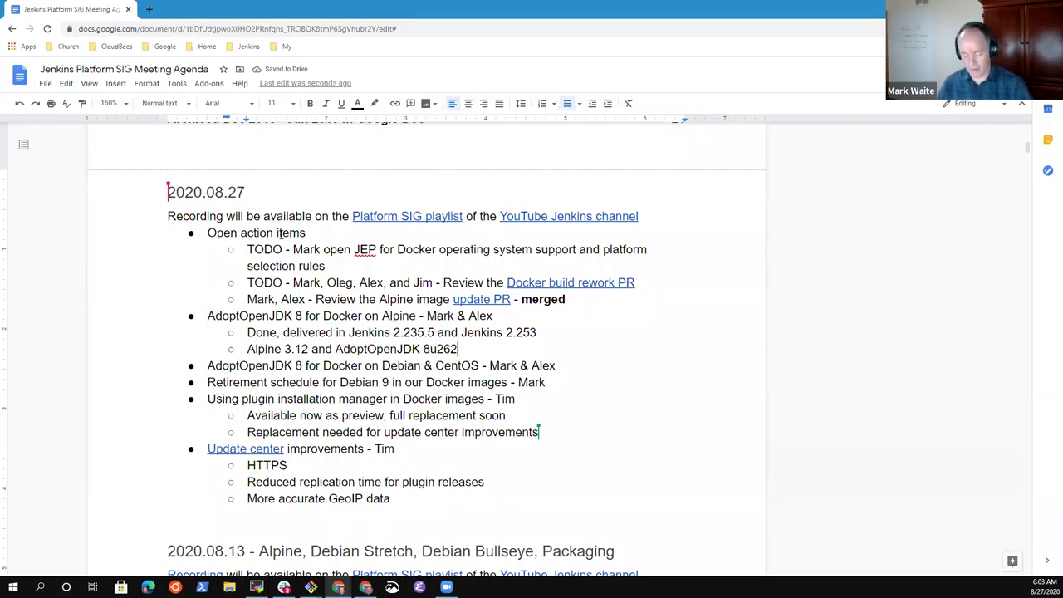
pyautogui.write(' (')
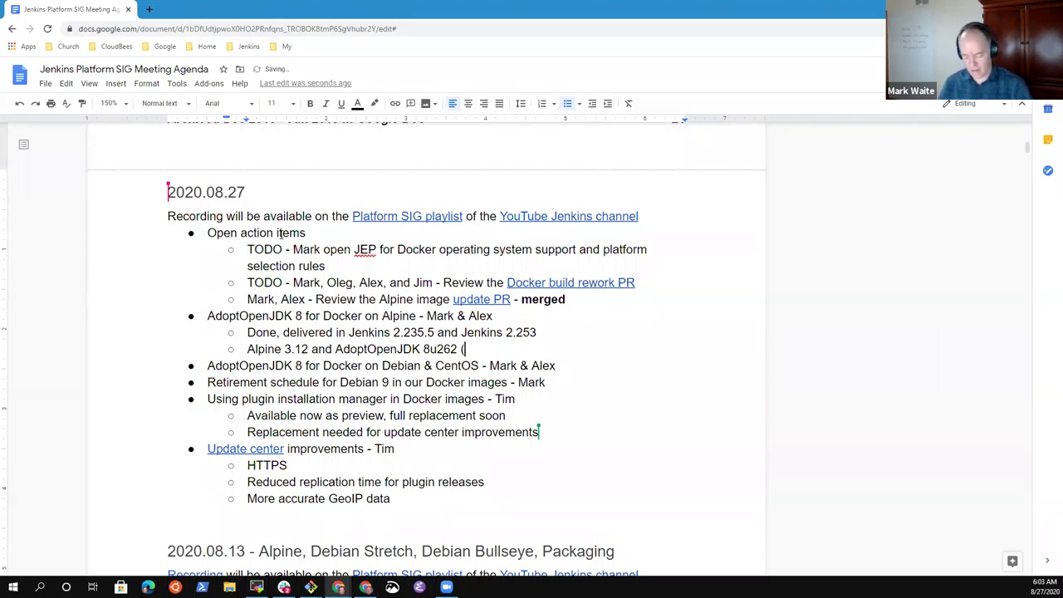
pyautogui.write('previoiusly Alp')
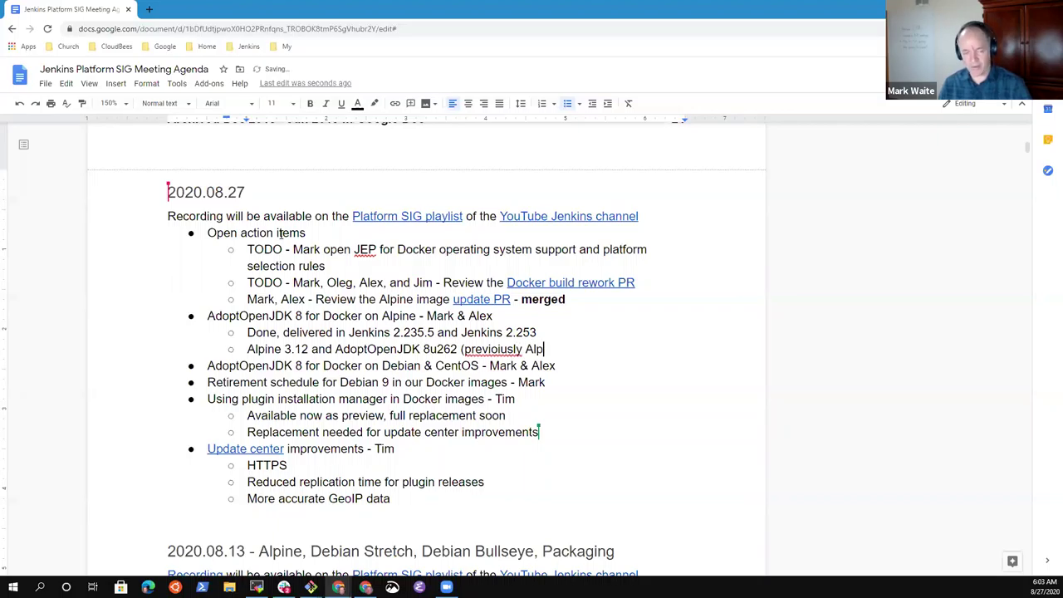
pyautogui.write('ine 3.9 and')
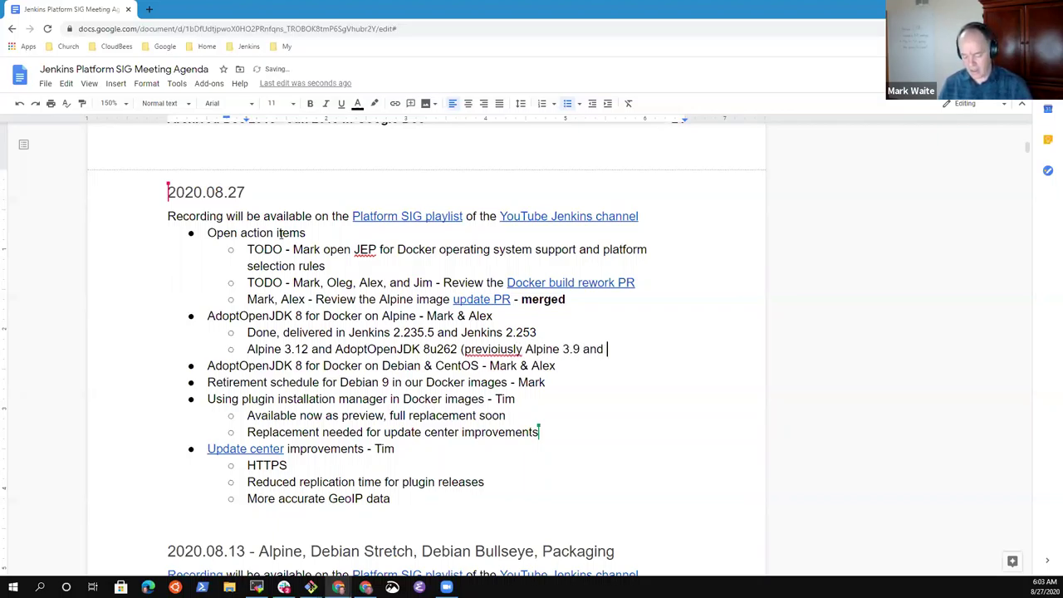
pyautogui.write(' 8u')
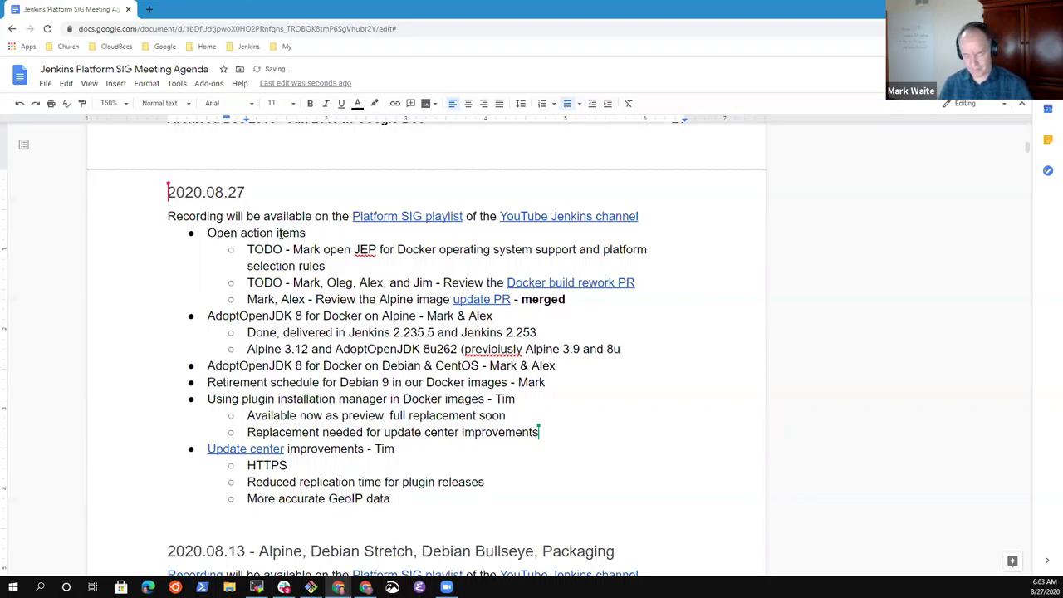
pyautogui.write('212(')
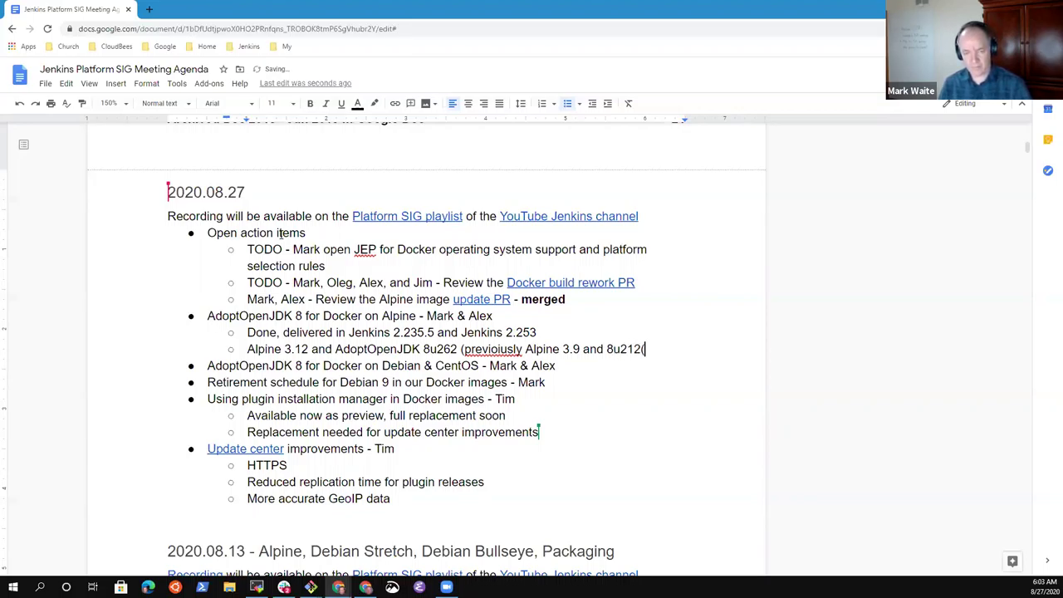
pyautogui.press('BackSpace')
pyautogui.write(')')
pyautogui.hotkey('ctrl', 'Left')
pyautogui.hotkey('ctrl', 'Left')
pyautogui.hotkey('ctrl', 'Left')
pyautogui.hotkey('ctrl', 'Left')
pyautogui.hotkey('ctrl', 'Left')
pyautogui.hotkey('ctrl', 'Left')
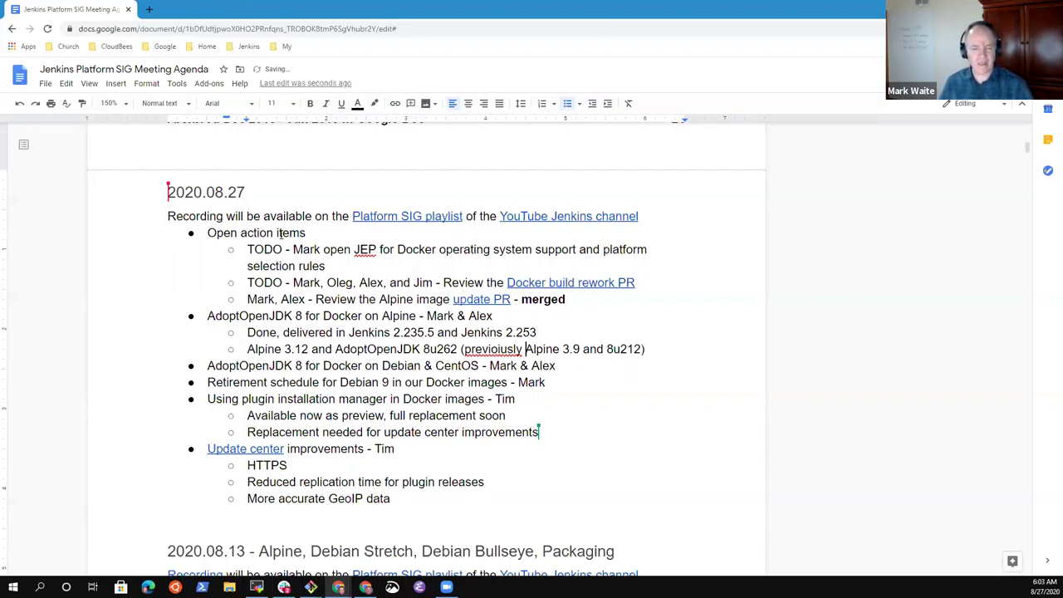
pyautogui.press('Left')
pyautogui.press('Left')
pyautogui.press('Left')
pyautogui.press('Left')
pyautogui.press('Left')
pyautogui.press('BackSpace')
pyautogui.press('BackSpace')
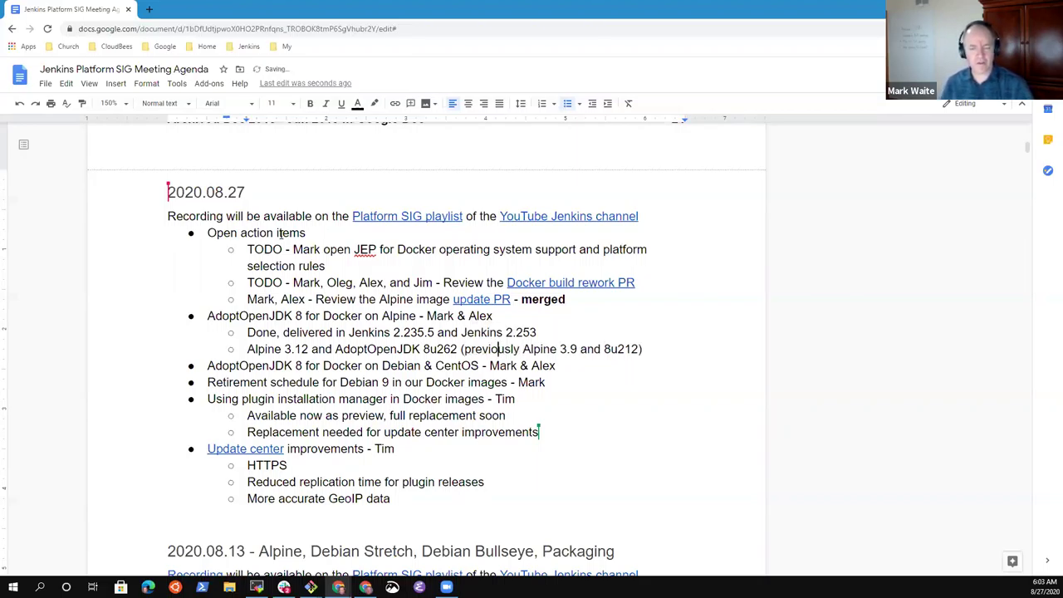
pyautogui.press('End')
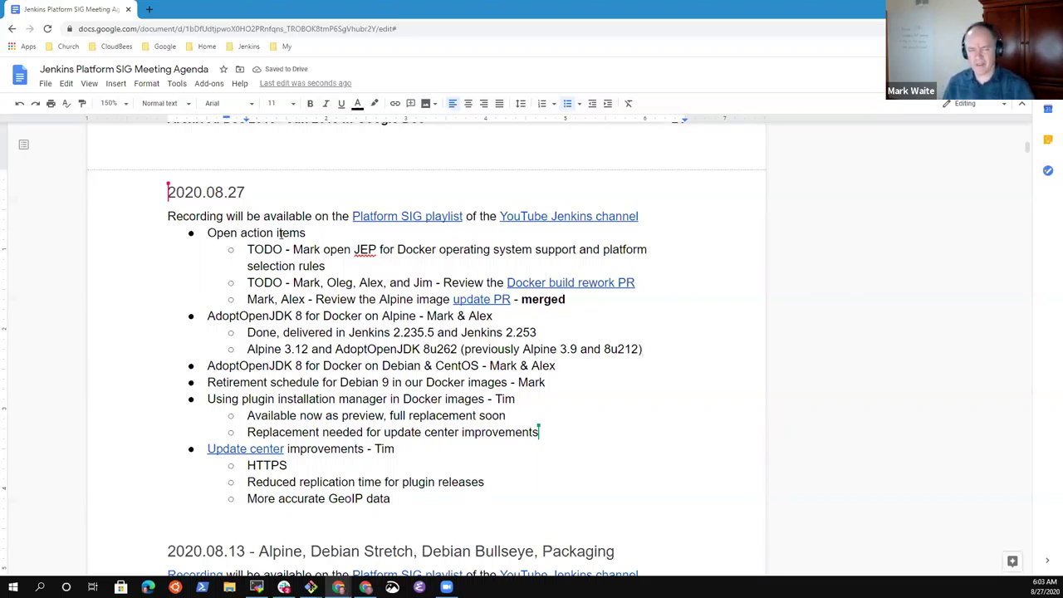
pyautogui.hotkey('shift', 'End')
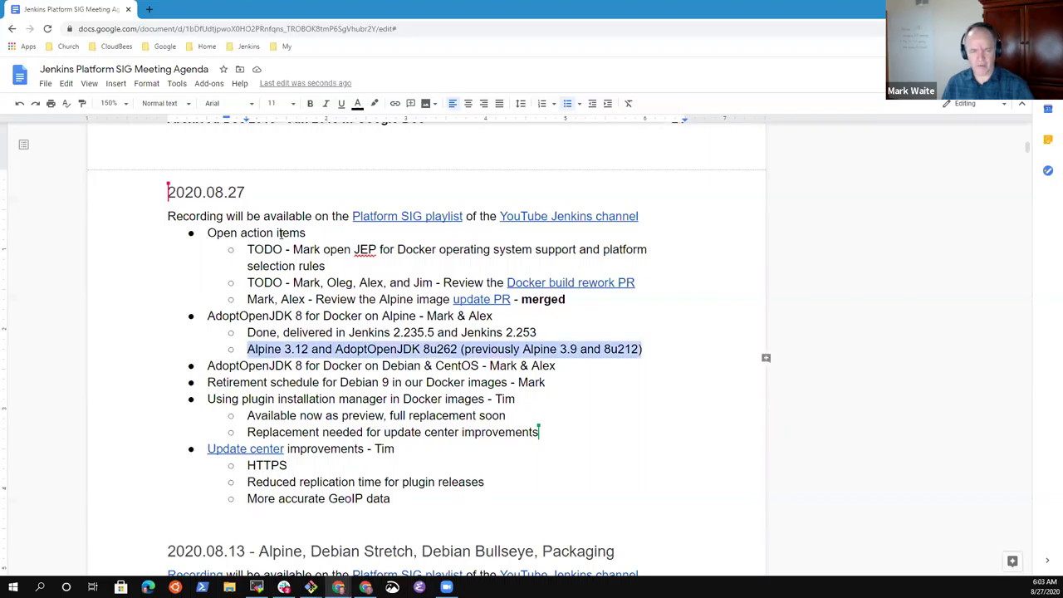
pyautogui.press('Down')
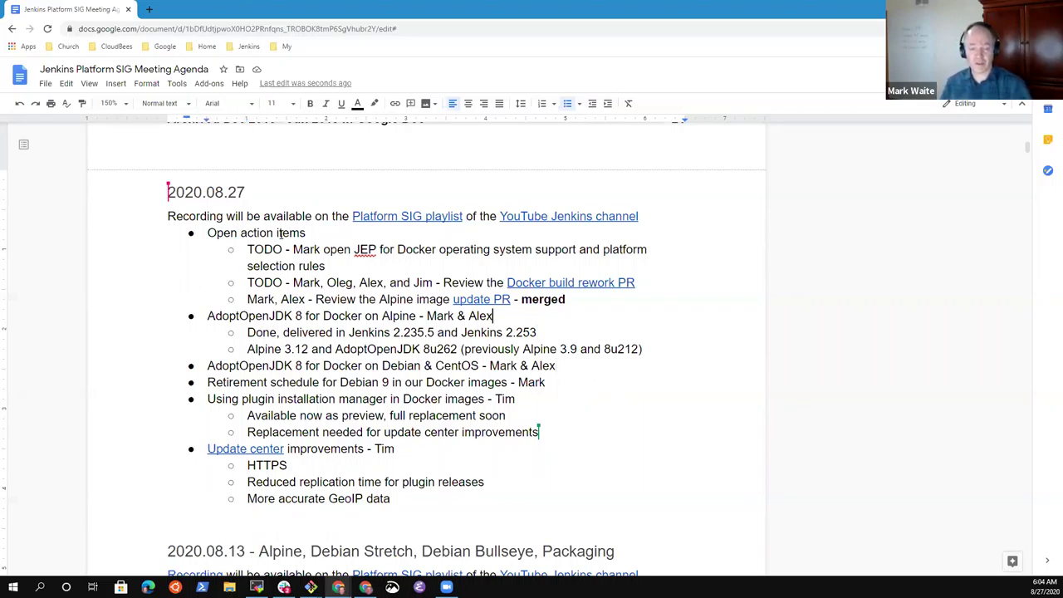
pyautogui.press('Up')
pyautogui.press('Up')
pyautogui.press('Up')
pyautogui.press('Up')
pyautogui.press('Home')
pyautogui.hotkey('ctrl', 'Right')
pyautogui.hotkey('ctrl', 'Right')
pyautogui.hotkey('ctrl', 'shift', 'Down')
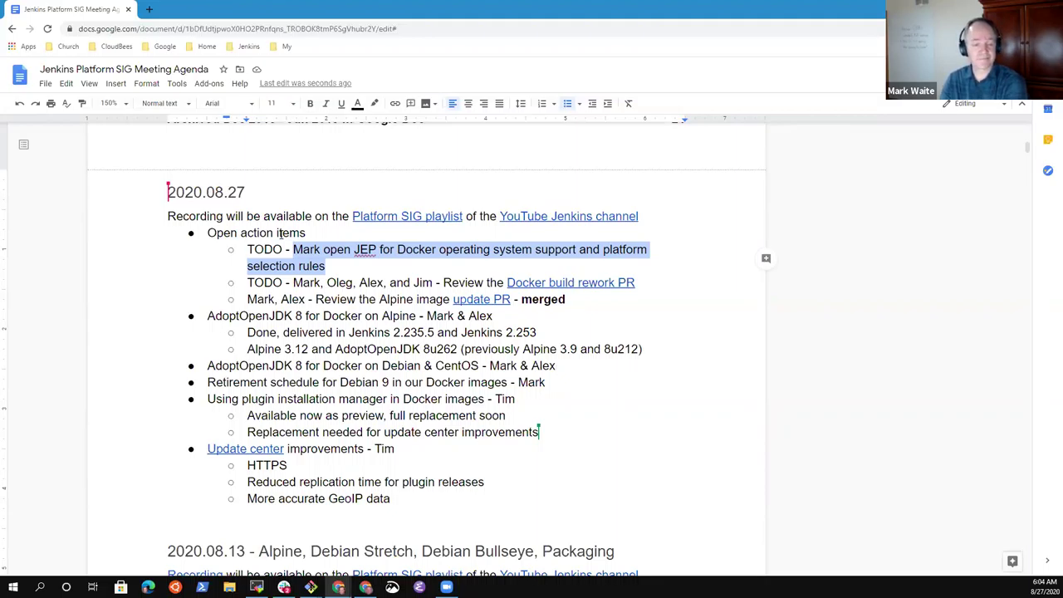
pyautogui.press('Down')
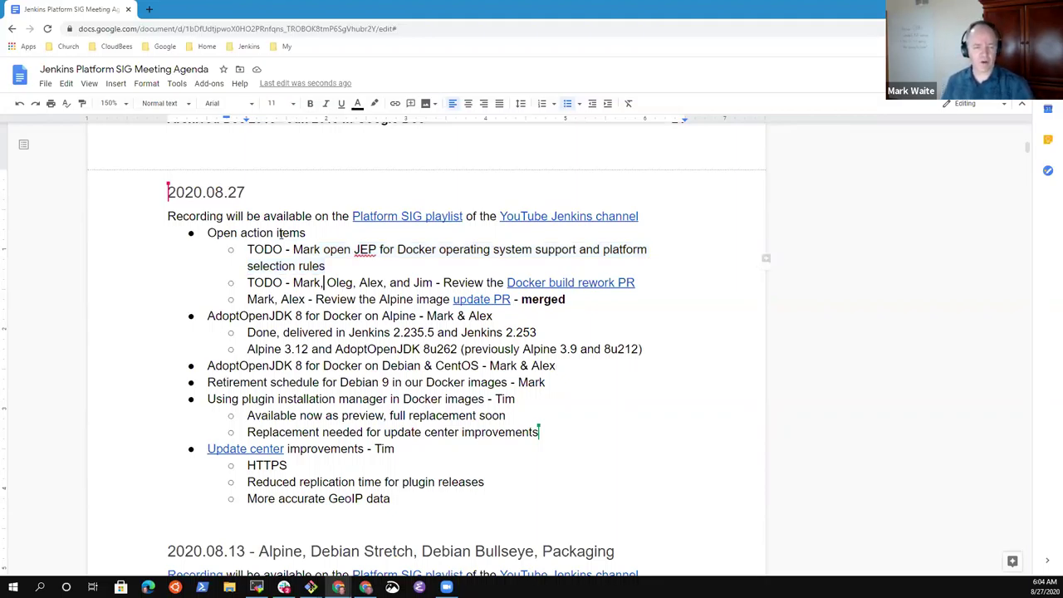
pyautogui.press('Down')
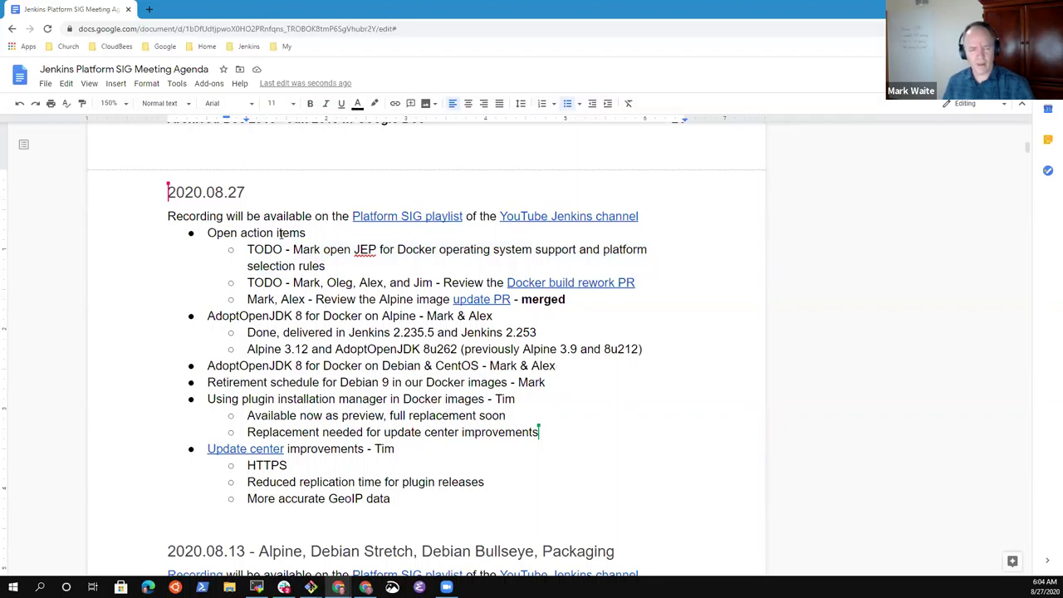
pyautogui.press('Down')
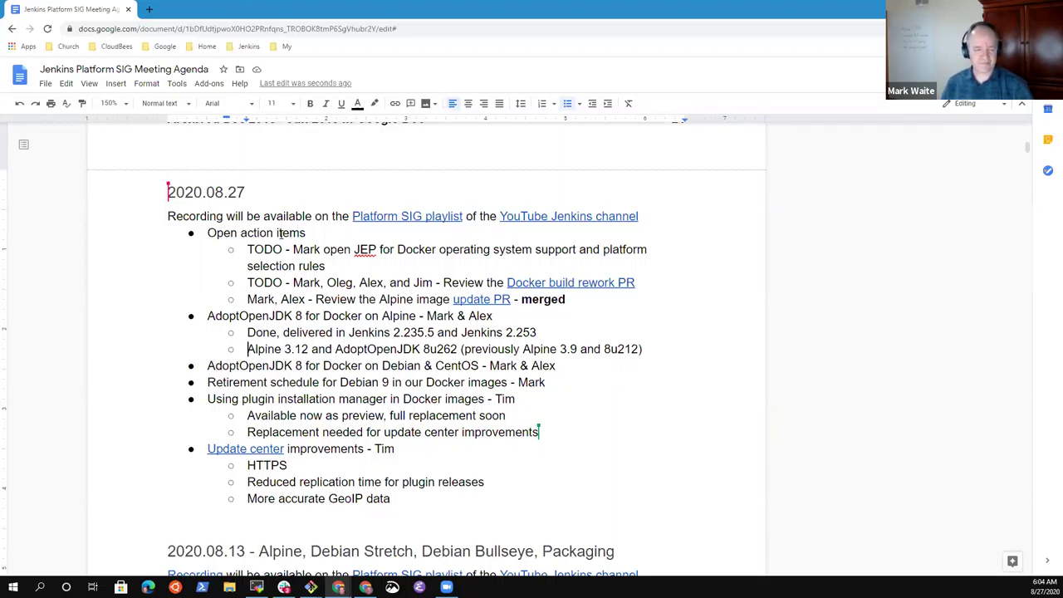
pyautogui.press('Up')
pyautogui.press('Up')
pyautogui.press('Home')
pyautogui.press('End')
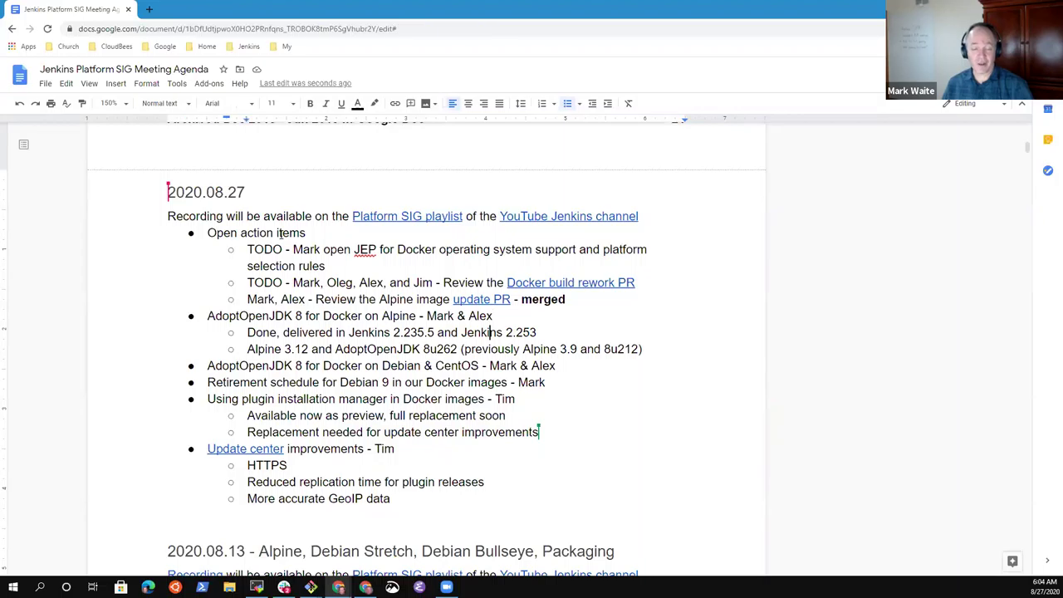
pyautogui.press('End')
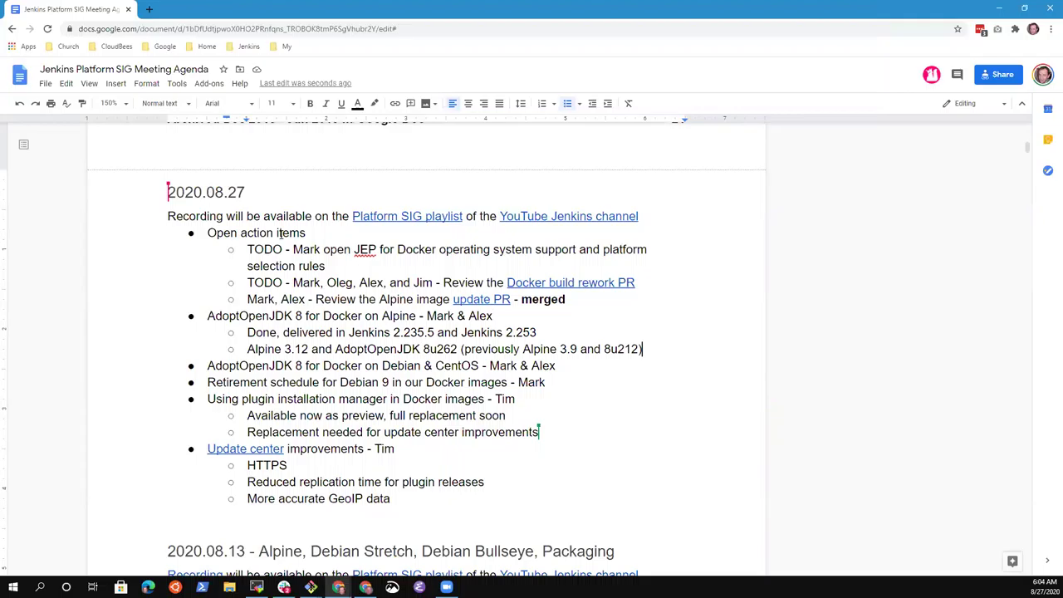
pyautogui.press('Down')
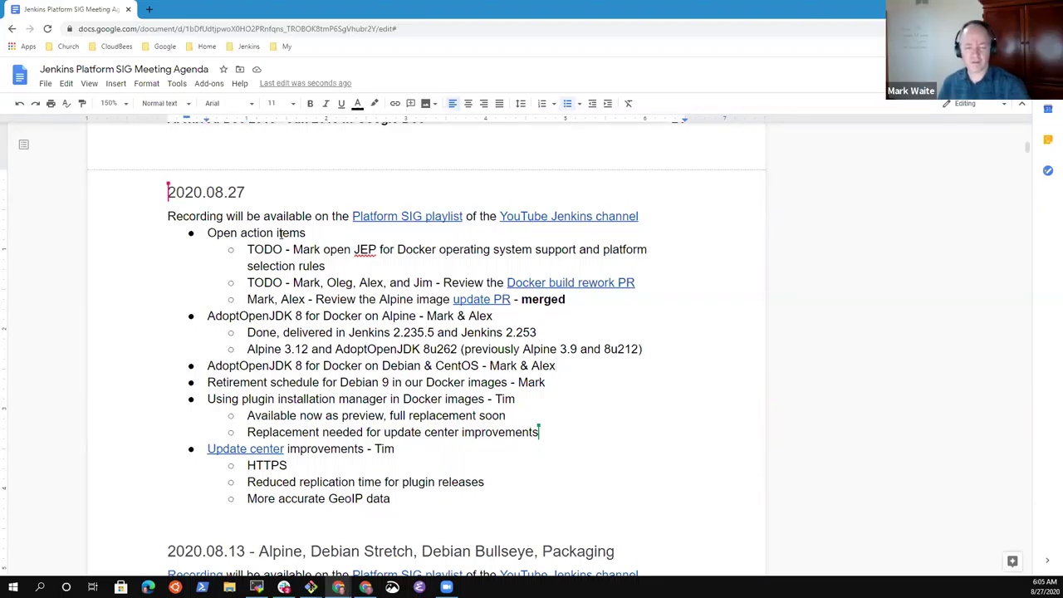
pyautogui.press('Home')
pyautogui.press('End')
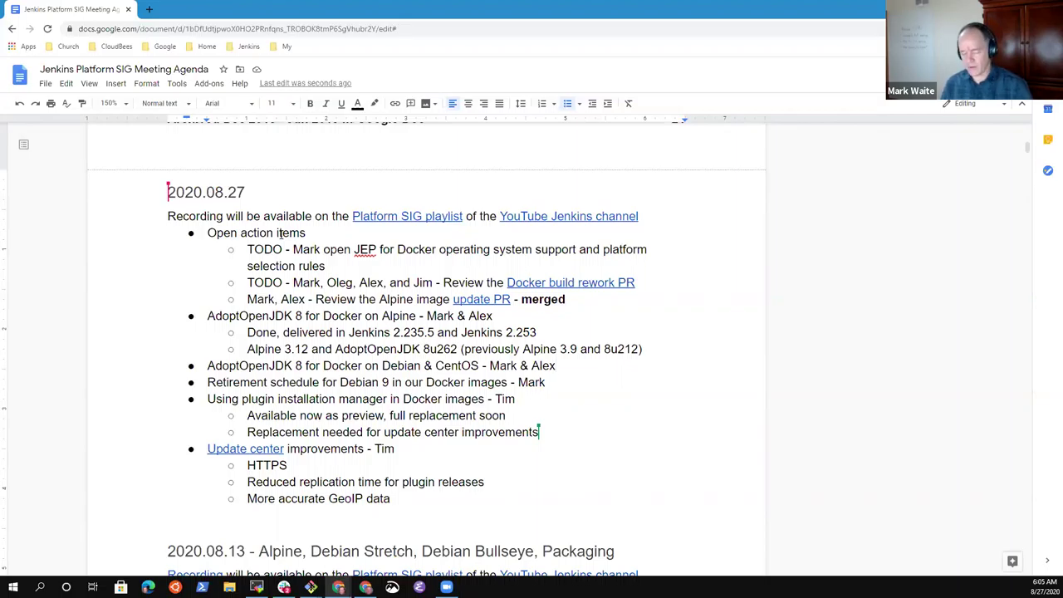
pyautogui.hotkey('shift', 'Home')
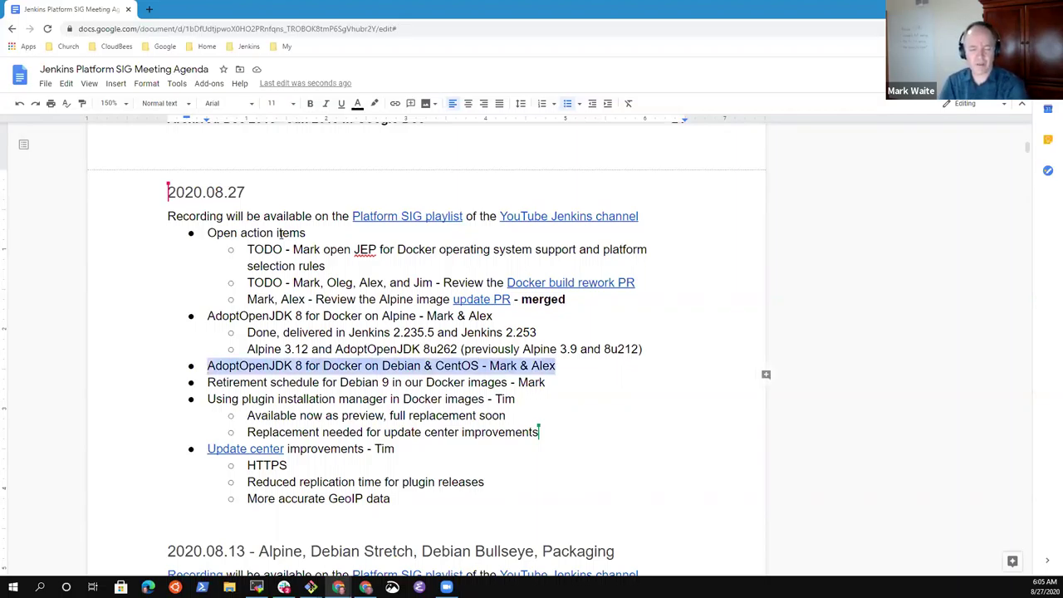
# - Add the sub-bullet 'PR in progress to make that transition' under the Debian item
pyautogui.press('End')
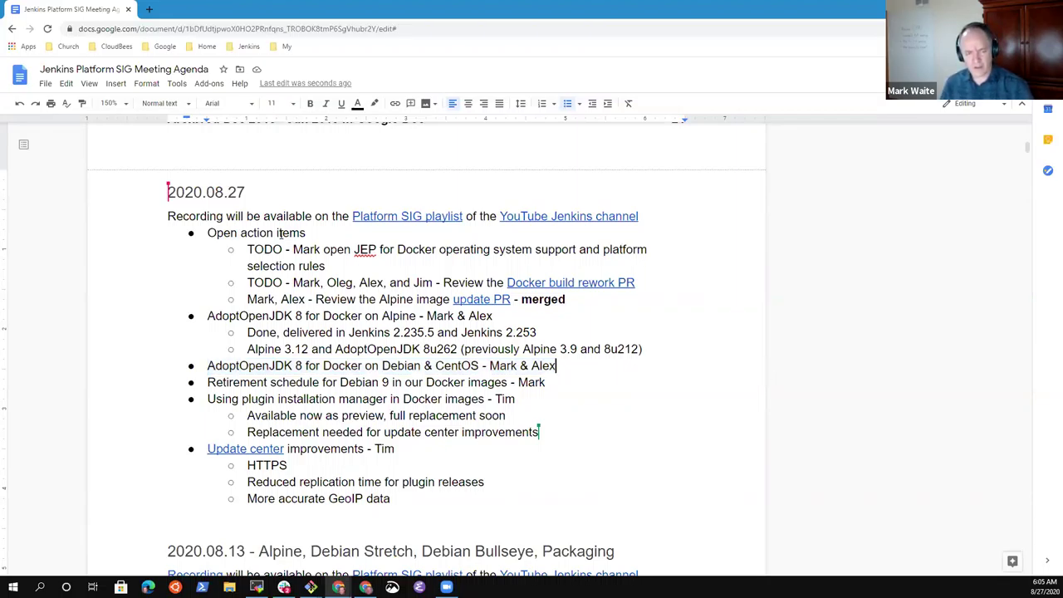
pyautogui.press('Return')
pyautogui.press('Tab')
pyautogui.write('PR in progress to make that transition')
# - Remove '& CentOS' from the Debian item's title
pyautogui.press('Up')
pyautogui.hotkey('ctrl', 'Right')
pyautogui.hotkey('ctrl', 'shift', 'Left')
pyautogui.hotkey('ctrl', 'shift', 'Left')
pyautogui.press('BackSpace')
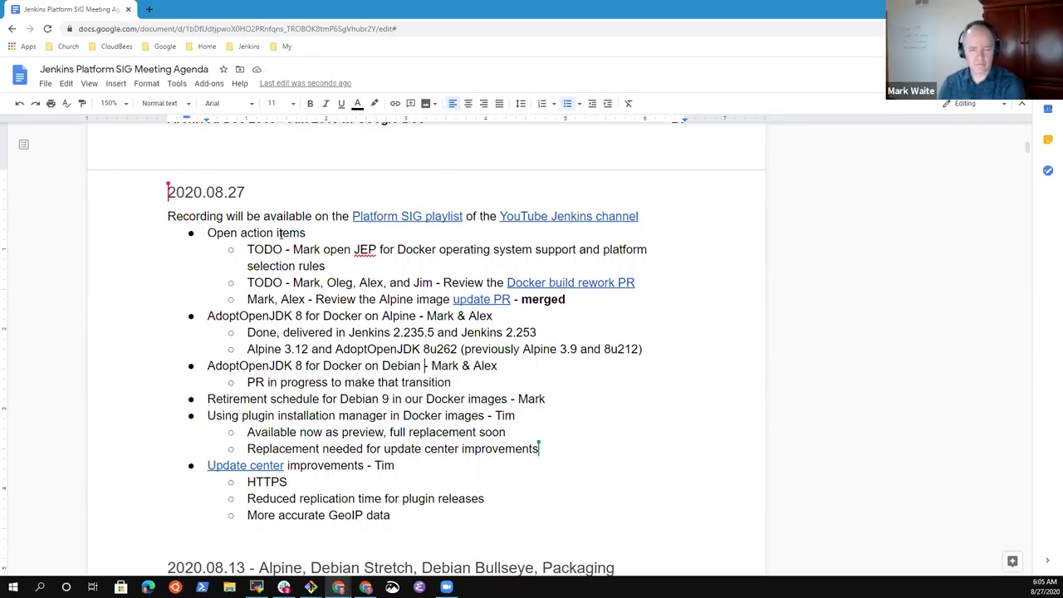
pyautogui.press('Down')
pyautogui.press('End')
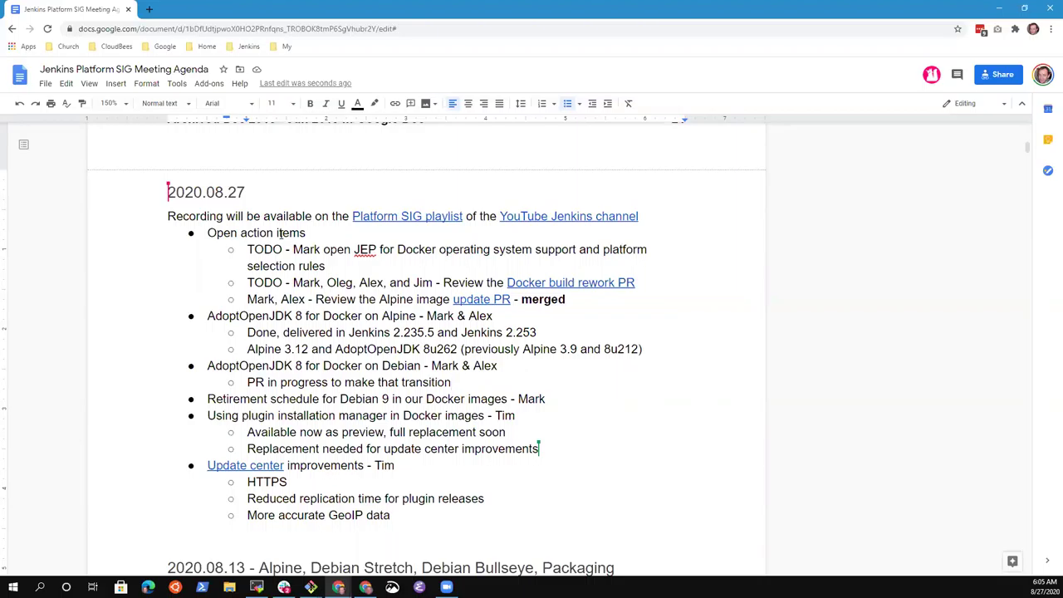
# - Add the sub-bullet 'Package manager vs. specific version of Java from AdoptOpenJDK' and tidy the Debian item text
pyautogui.press('Return')
pyautogui.write('Package manager vs.')
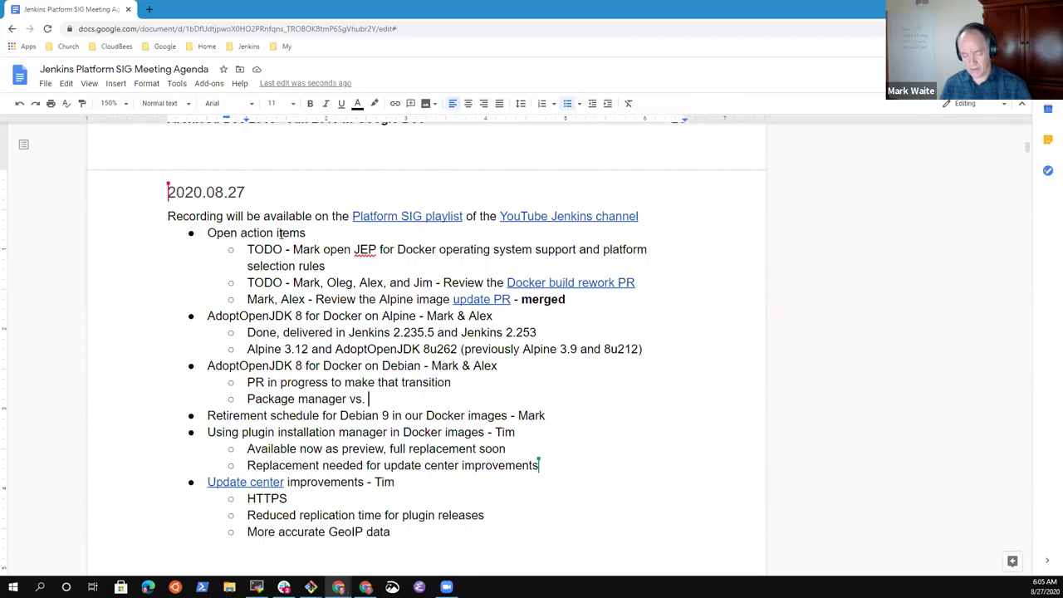
pyautogui.write(' specific ver')
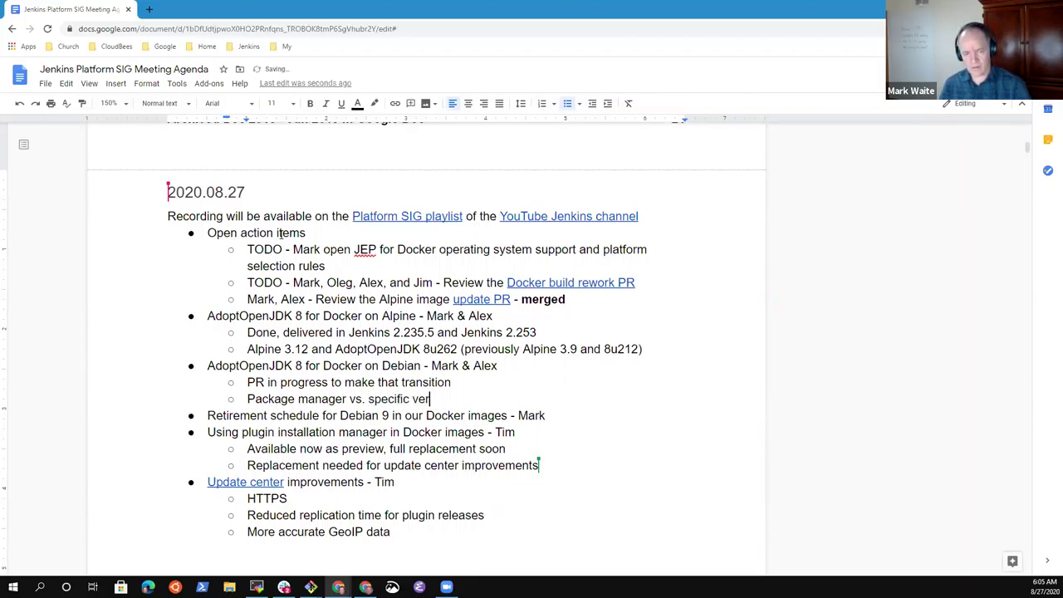
pyautogui.write('sion of Java ')
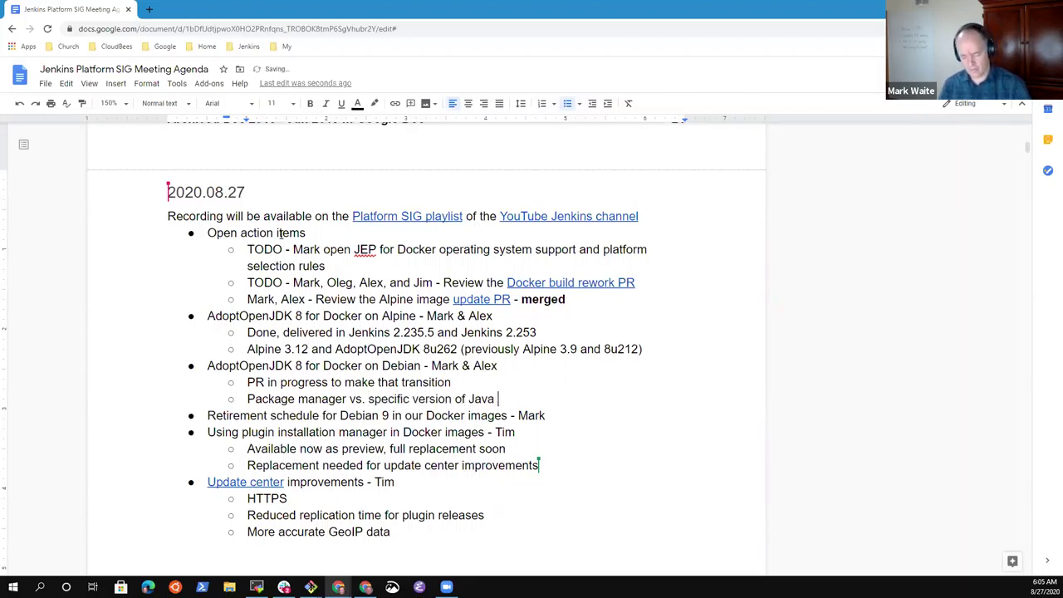
pyautogui.write('from AdoptOpe')
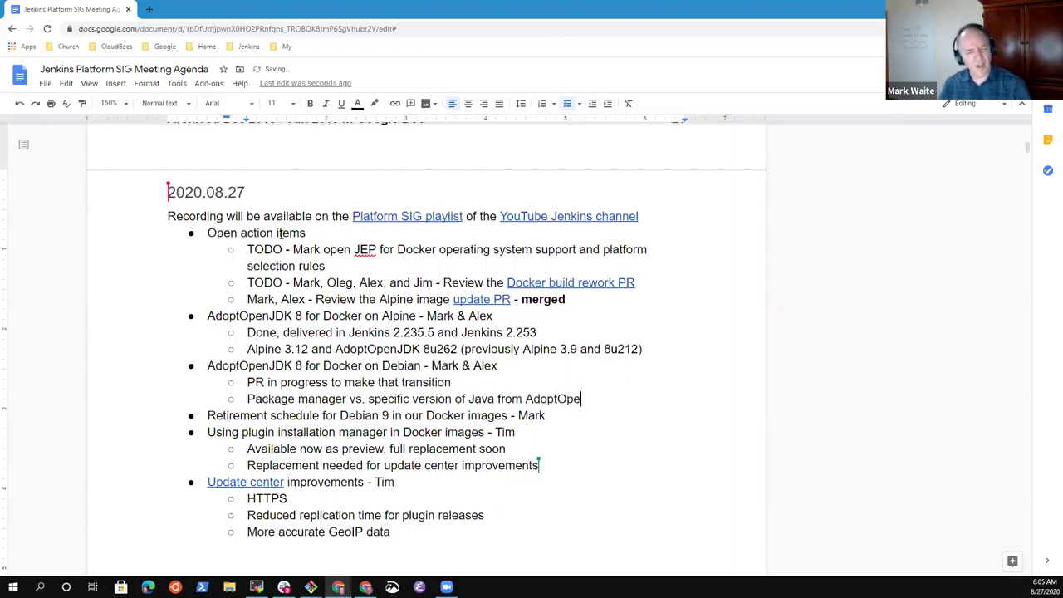
pyautogui.write('nJDK')
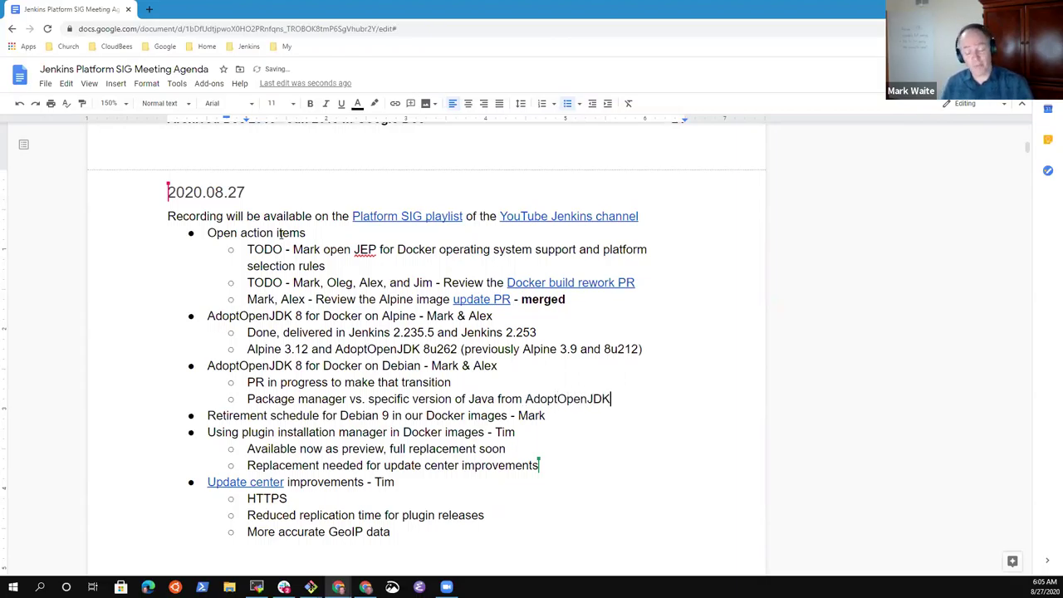
pyautogui.press('Up')
pyautogui.press('Up')
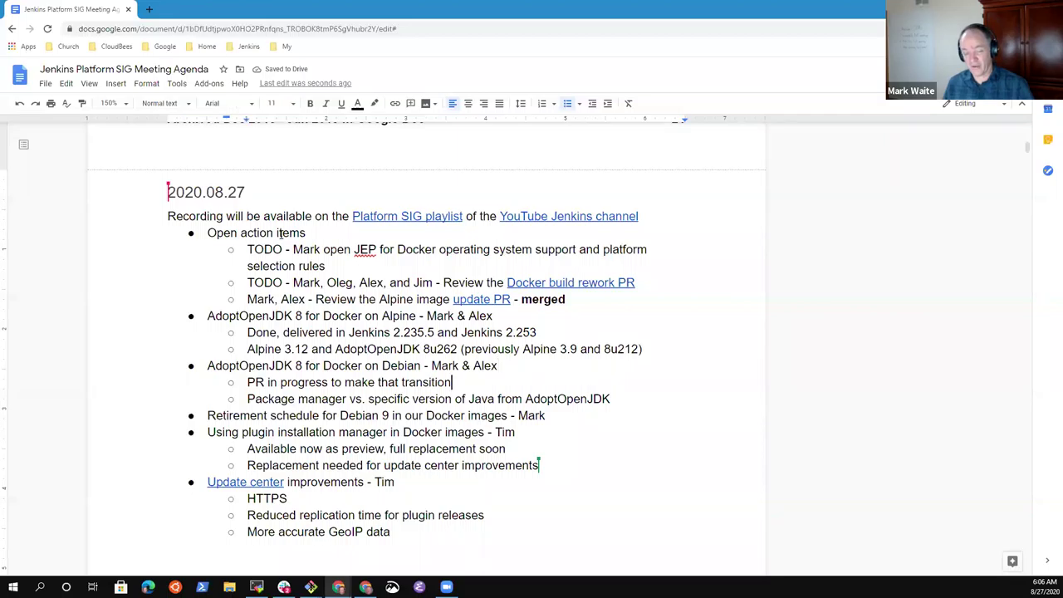
pyautogui.hotkey('ctrl', 'Left')
pyautogui.hotkey('ctrl', 'Left')
pyautogui.hotkey('ctrl', 'Left')
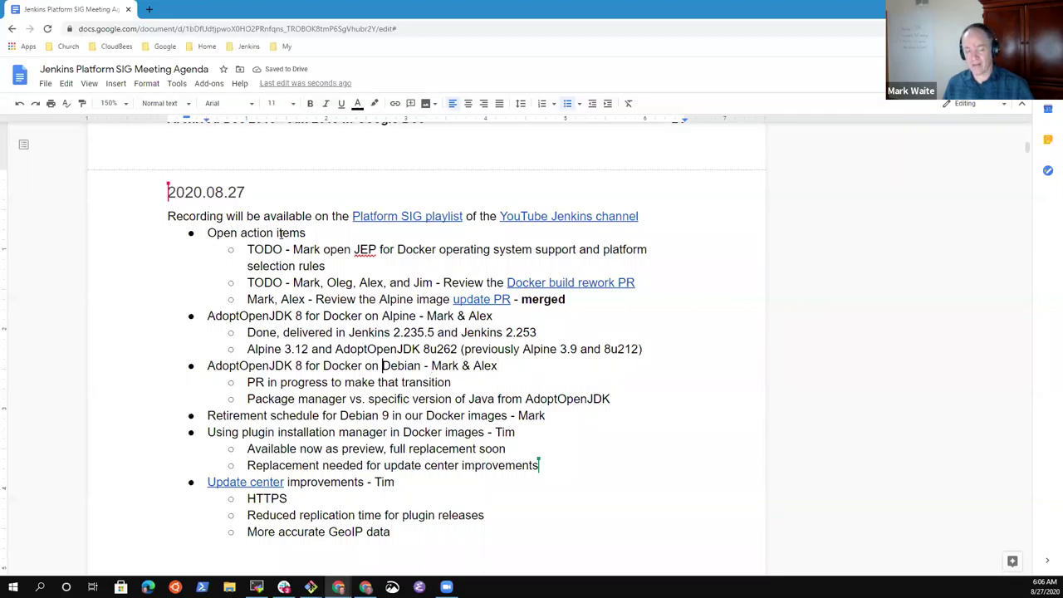
pyautogui.hotkey('ctrl', 'Right')
pyautogui.press('Delete')
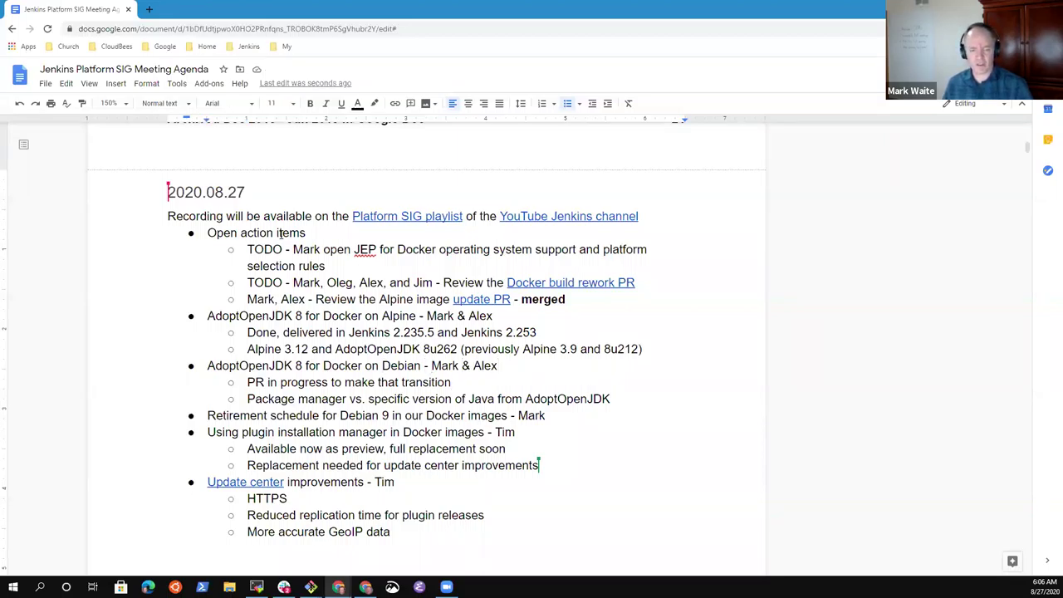
# - End the Package manager line with '?' and add an action item to investigate CentOS options for AdoptOpenJDK
pyautogui.press('Down')
pyautogui.press('Down')
pyautogui.press('End')
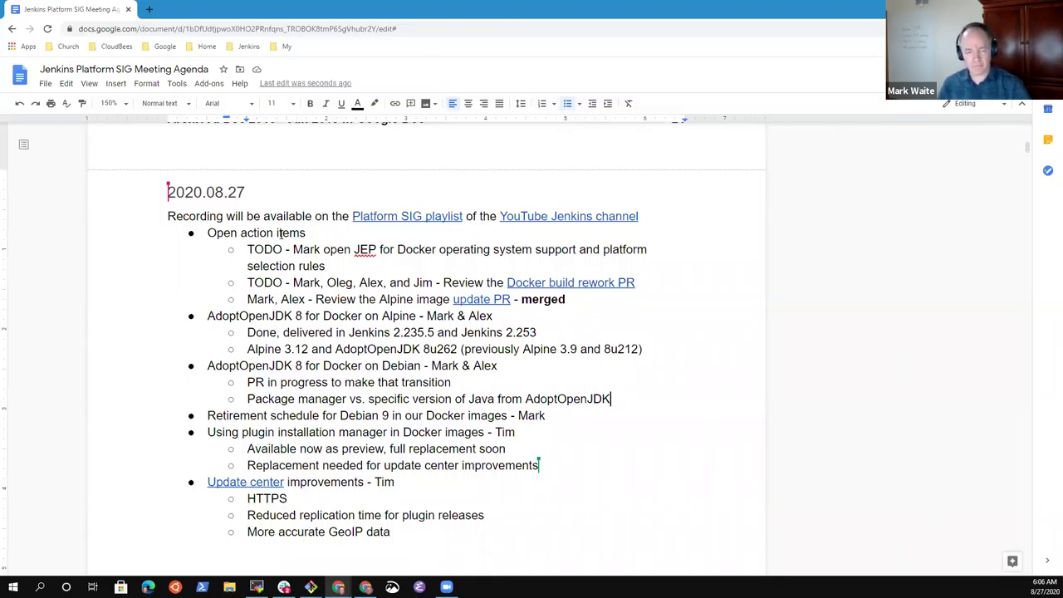
pyautogui.write('?')
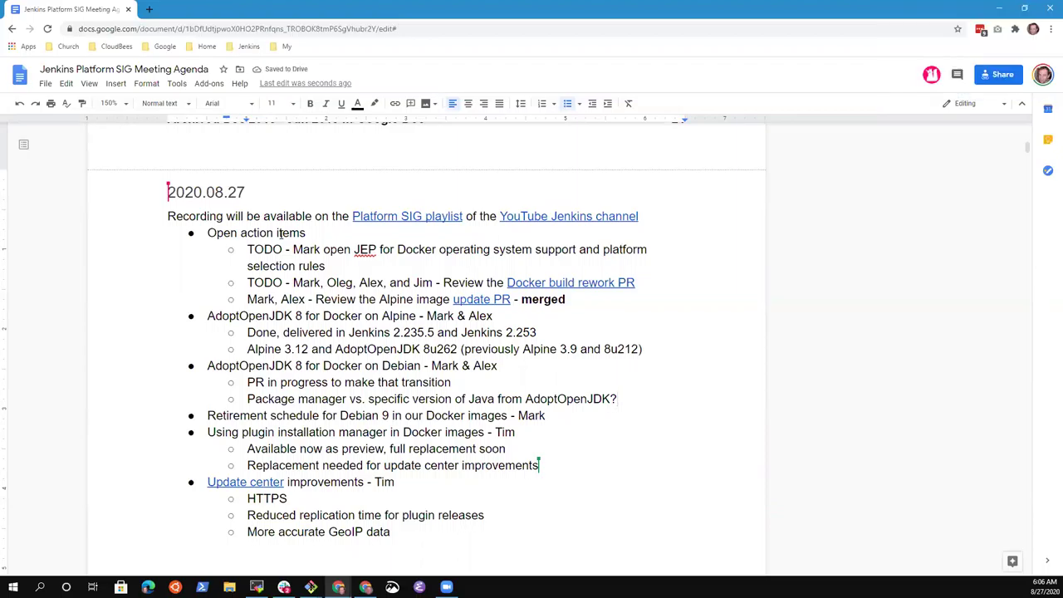
pyautogui.press('Return')
pyautogui.write('Action: Alex investigate CentOS options for AdoptOpenJDK')
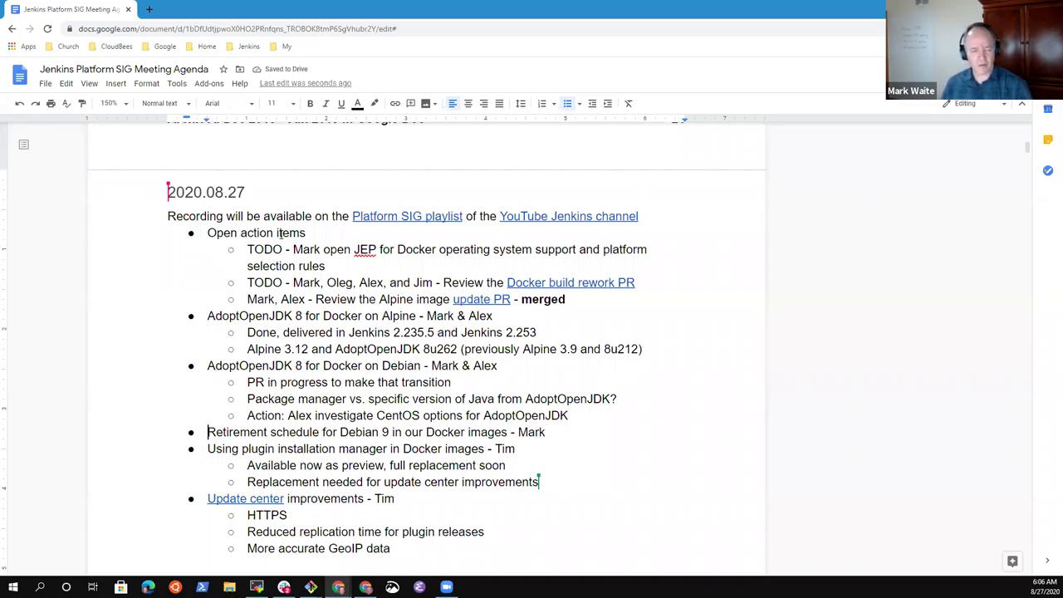
# - Under the Debian 9 retirement item, note that Debian's web site states 2021 for their next version (March +)
pyautogui.hotkey('shift', 'End')
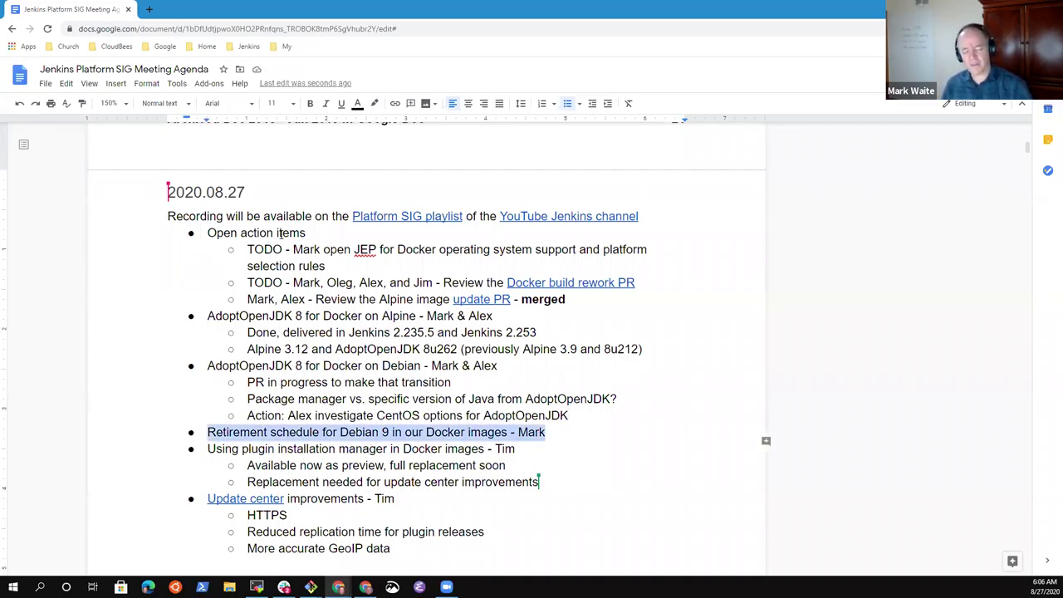
pyautogui.press('End')
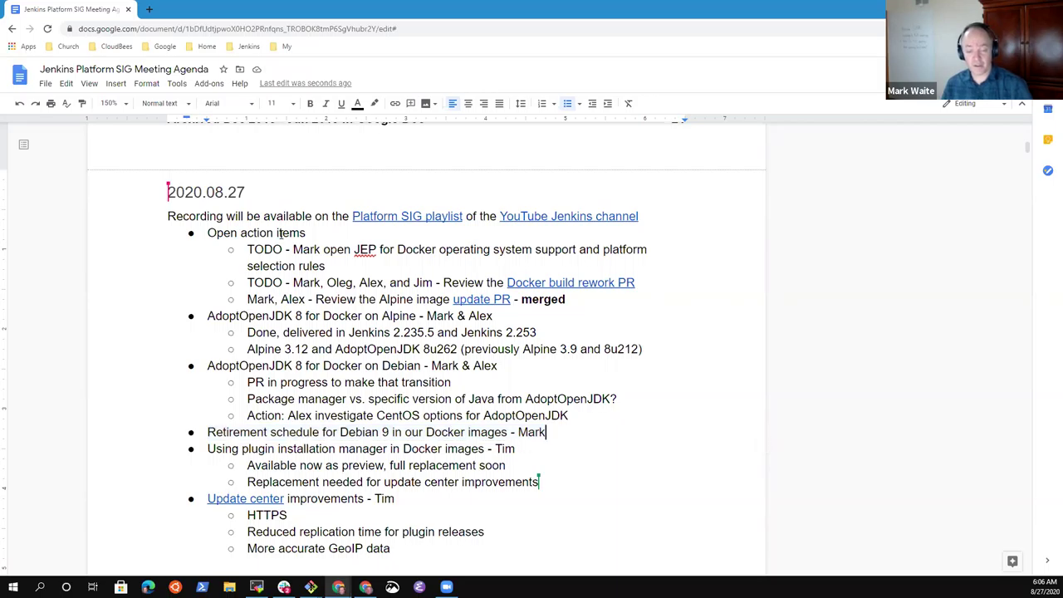
pyautogui.press('Return')
pyautogui.press('Tab')
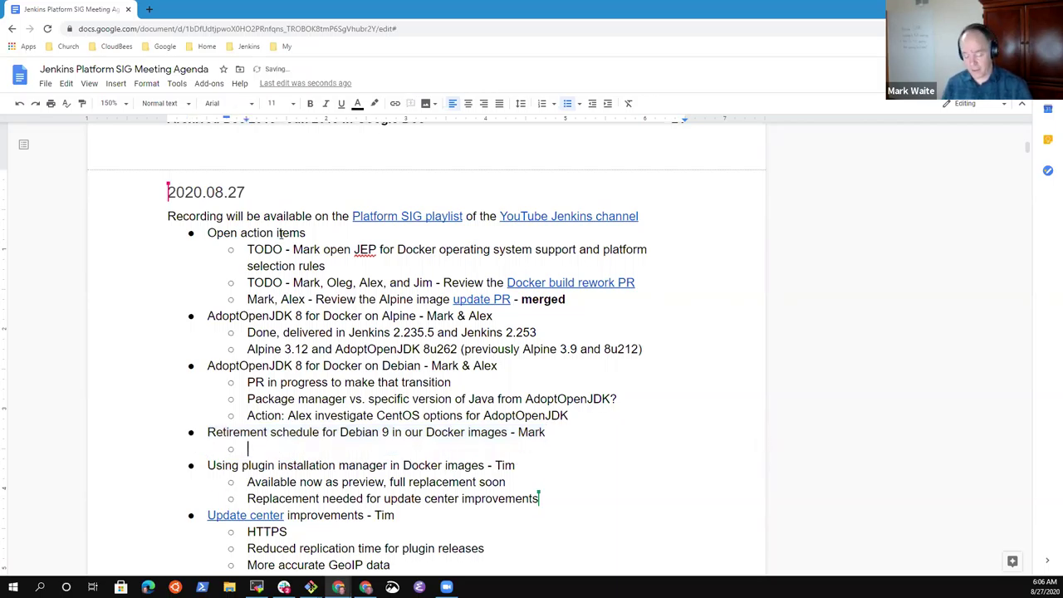
pyautogui.write('Debian ')
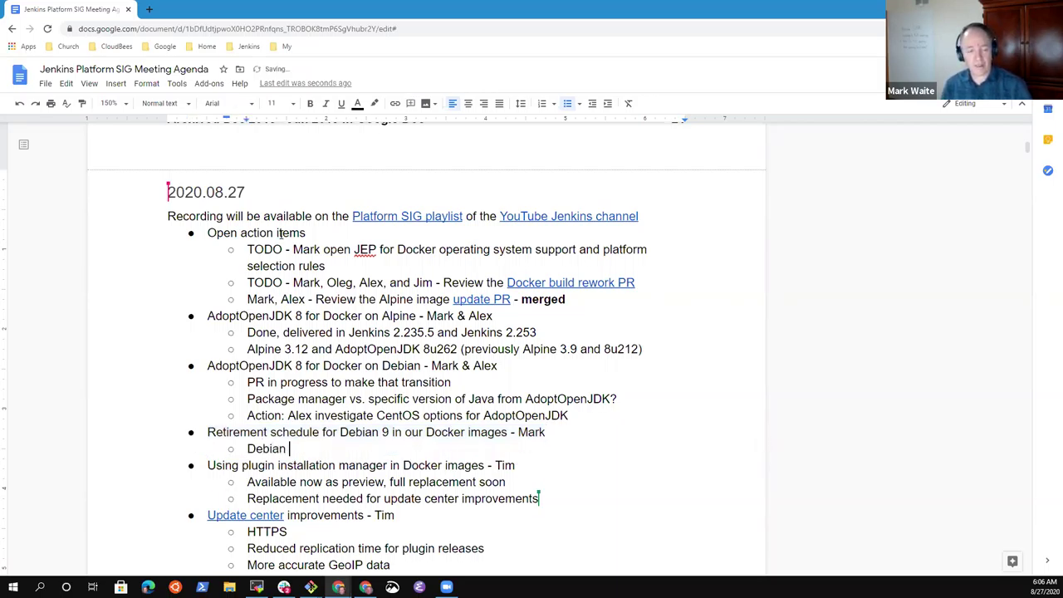
pyautogui.write('has announced')
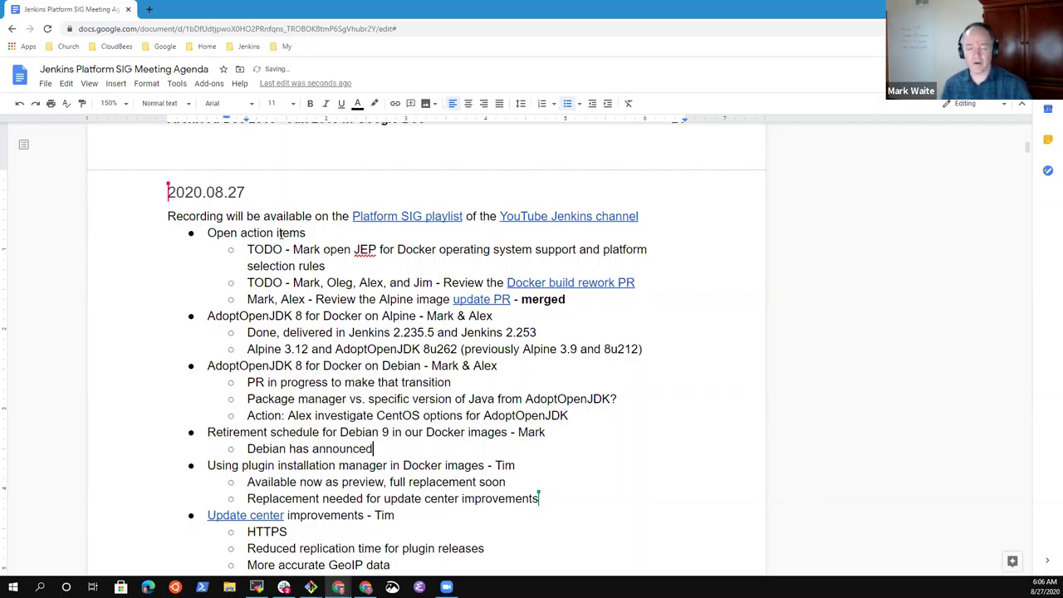
pyautogui.hotkey('ctrl', 'BackSpace')
pyautogui.write('stated on theri')
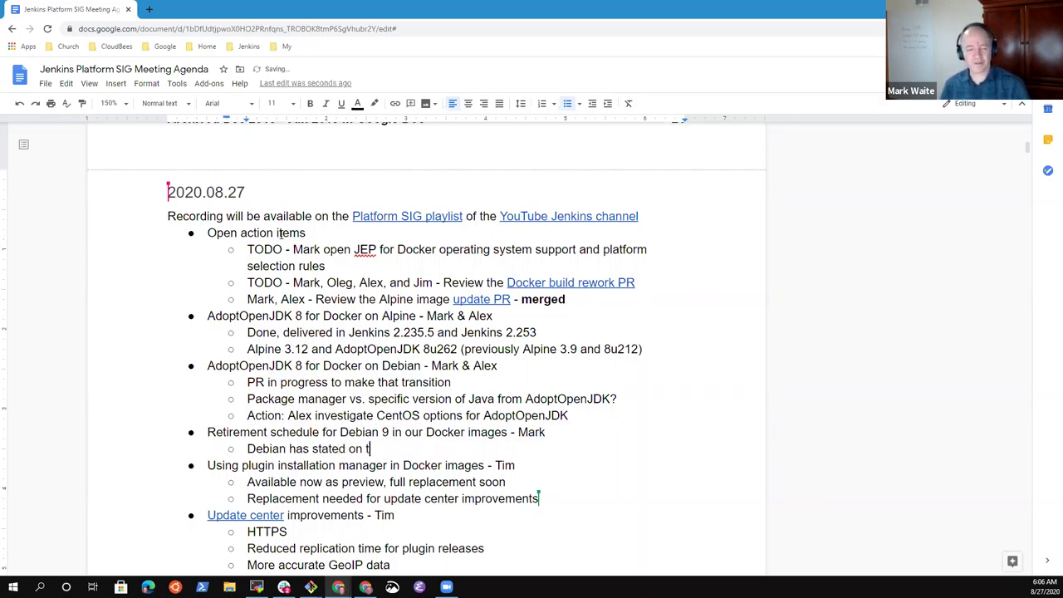
pyautogui.press('BackSpace')
pyautogui.press('BackSpace')
pyautogui.press('BackSpace')
pyautogui.write('ir web site that ')
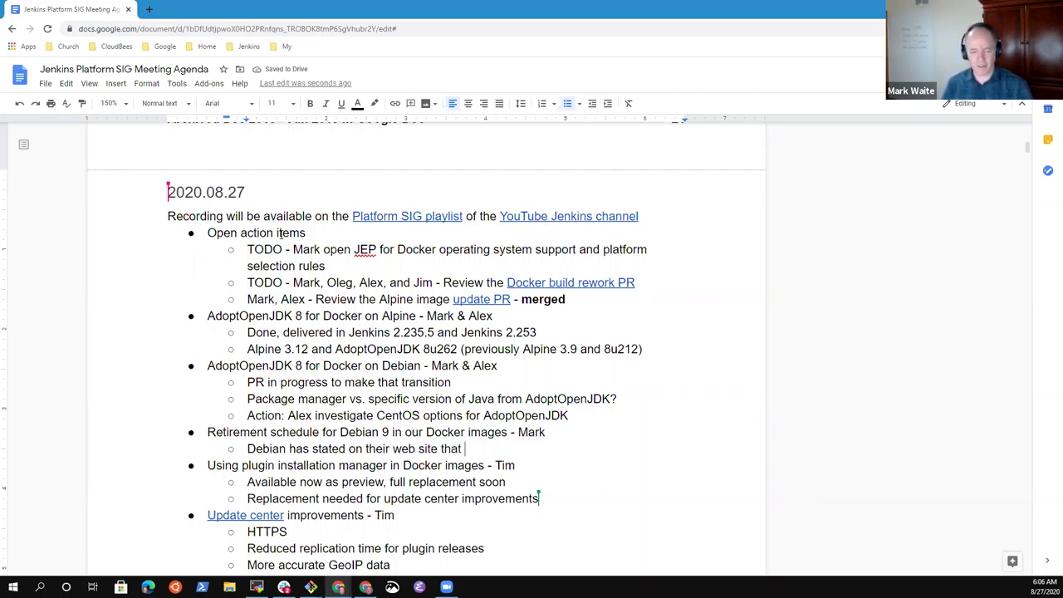
pyautogui.write('2021 wilol')
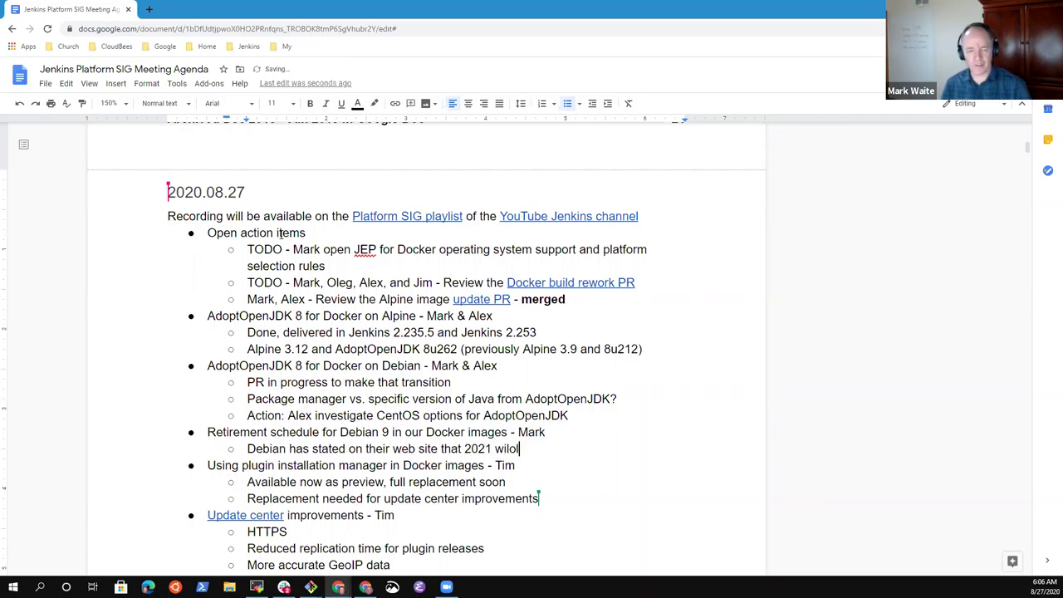
pyautogui.press('BackSpace')
pyautogui.press('BackSpace')
pyautogui.press('BackSpace')
pyautogui.write('l ')
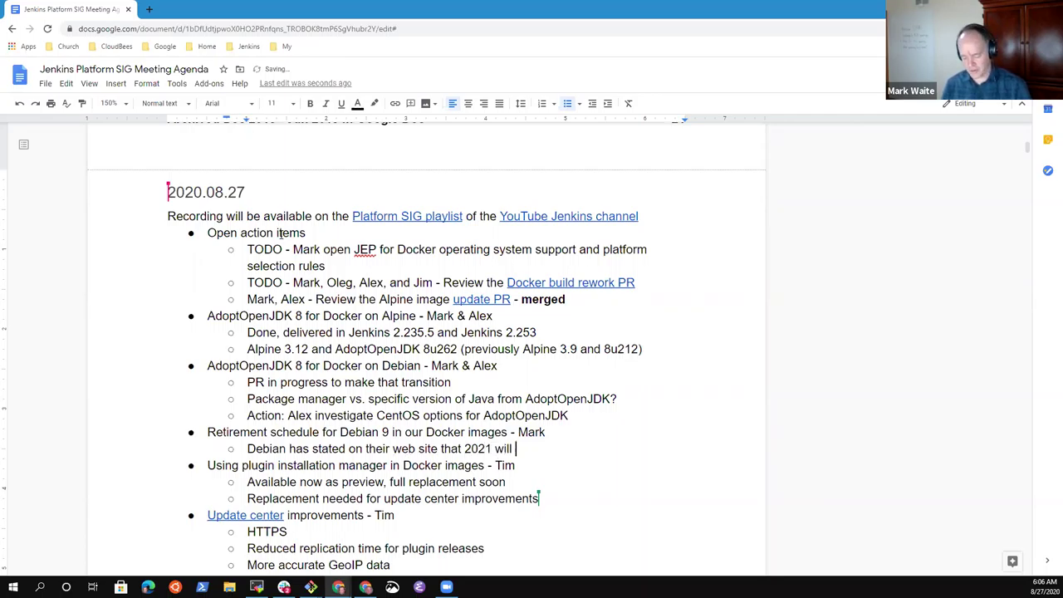
pyautogui.write('their next version')
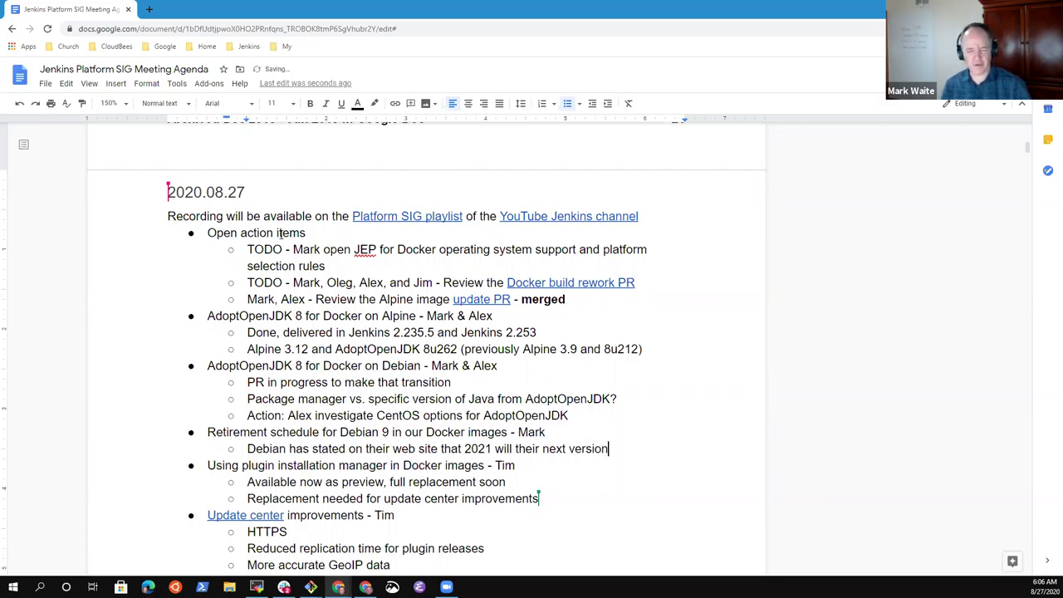
pyautogui.write(' (March')
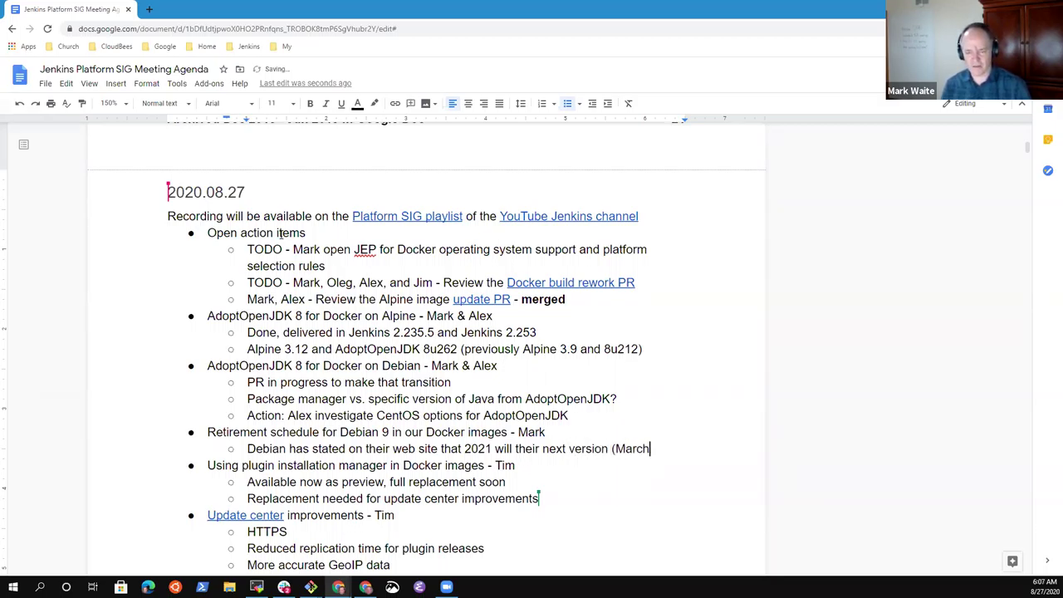
pyautogui.write(' or later')
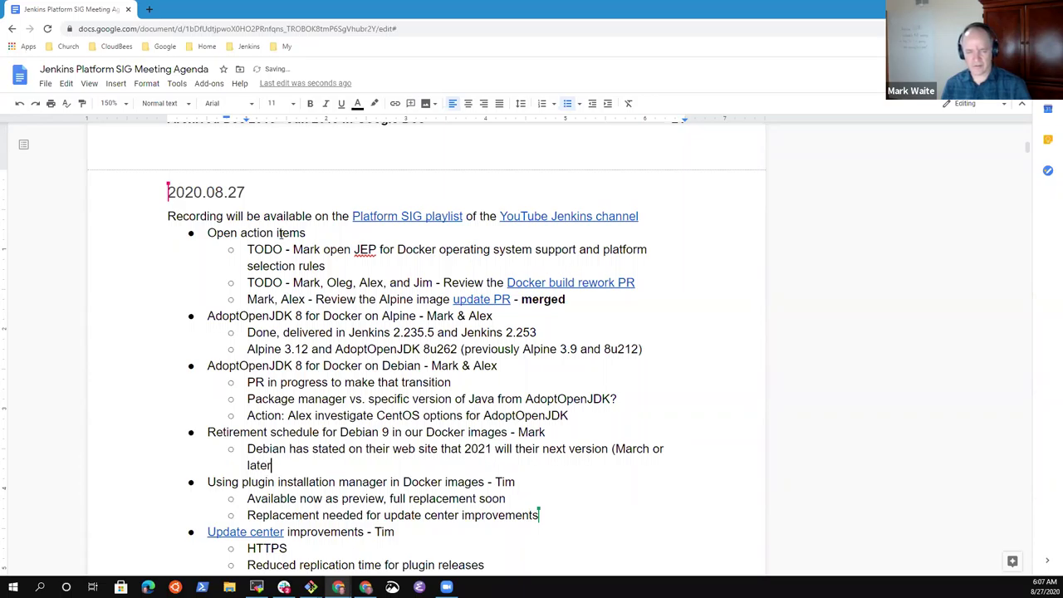
pyautogui.press('BackSpace')
pyautogui.press('BackSpace')
pyautogui.press('BackSpace')
pyautogui.press('BackSpace')
pyautogui.press('BackSpace')
pyautogui.press('BackSpace')
pyautogui.press('BackSpace')
pyautogui.press('BackSpace')
pyautogui.write('+ _')
pyautogui.press('BackSpace')
pyautogui.press('BackSpace')
pyautogui.write(')')
pyautogui.press('Return')
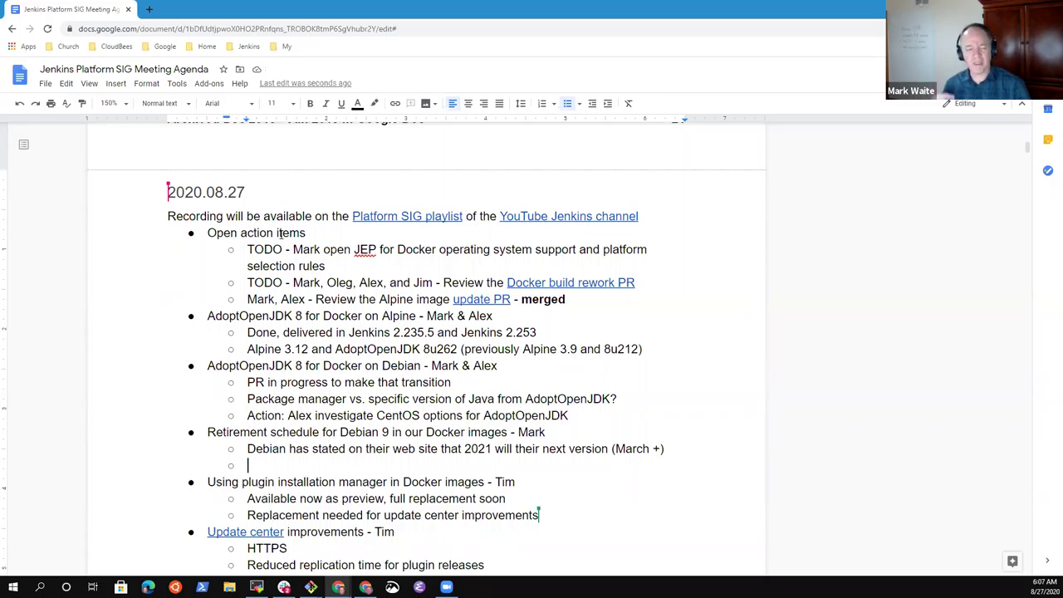
# - Type the sub-bullet 'Debian 9 will be unsupported at that time, by then need to transition to Debian 10'
pyautogui.write('Debain')
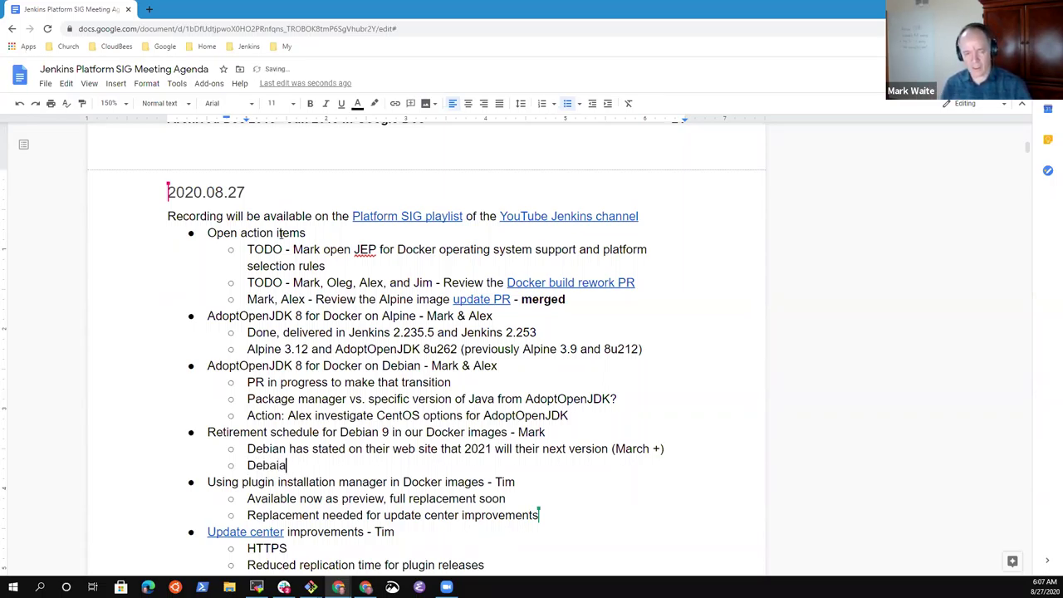
pyautogui.press('BackSpace')
pyautogui.press('BackSpace')
pyautogui.press('BackSpace')
pyautogui.press('BackSpace')
pyautogui.write('ian 9 wil;')
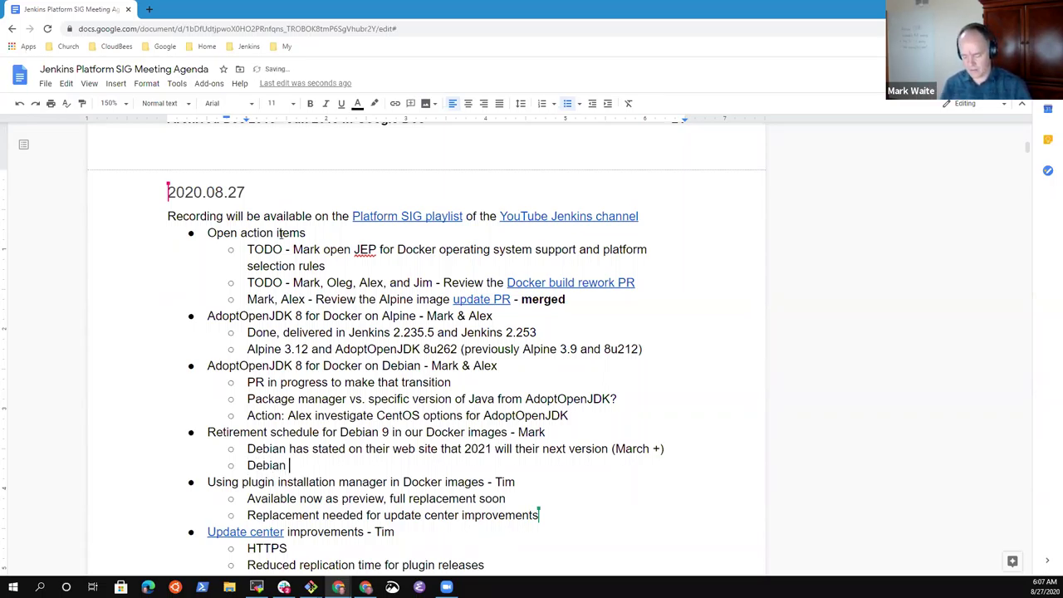
pyautogui.press('BackSpace')
pyautogui.write('l bne u')
pyautogui.press('BackSpace')
pyautogui.press('BackSpace')
pyautogui.press('BackSpace')
pyautogui.press('BackSpace')
pyautogui.write('e unsu')
pyautogui.press('BackSpace')
pyautogui.write('i')
pyautogui.press('BackSpace')
pyautogui.write('upporte')
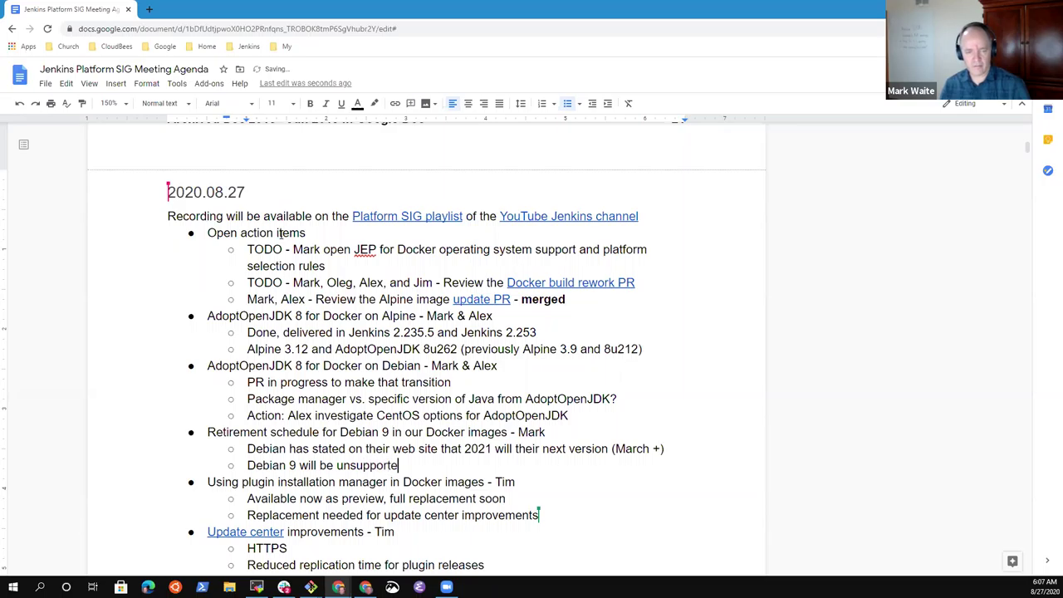
pyautogui.write('d at that time')
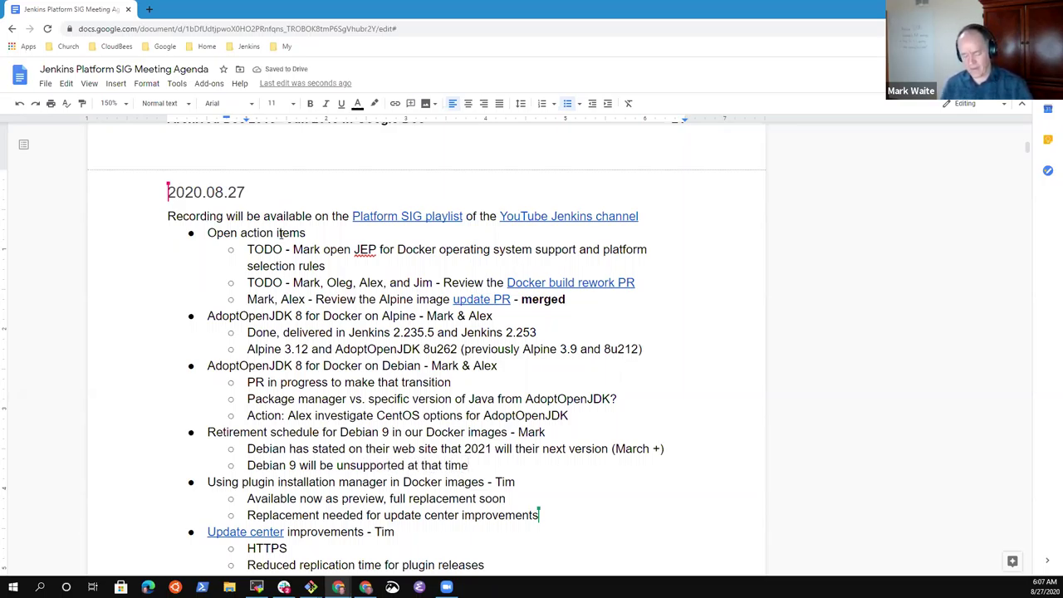
pyautogui.write(', by the')
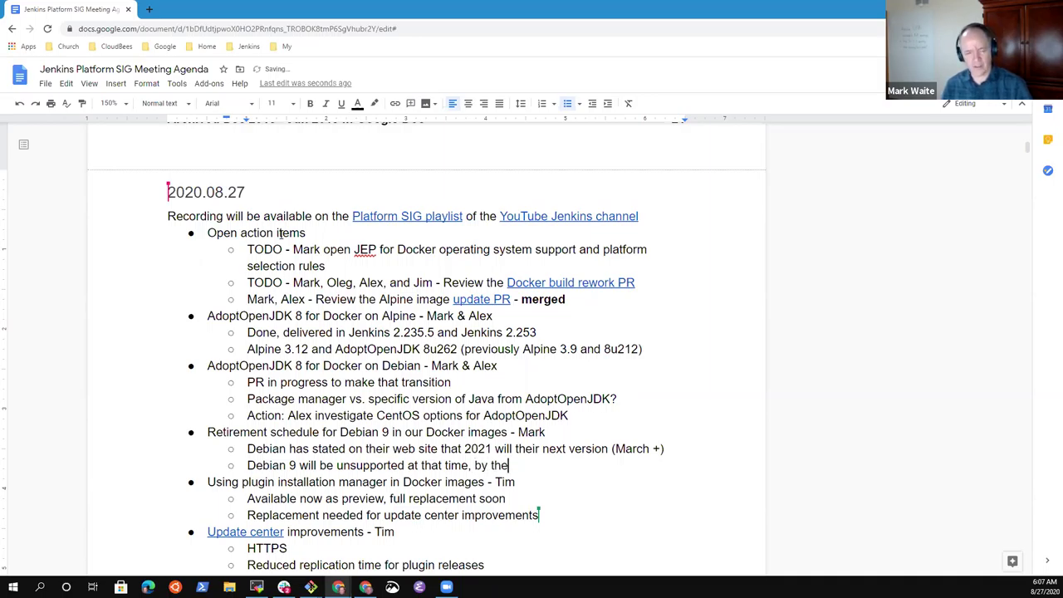
pyautogui.write('n need to transition')
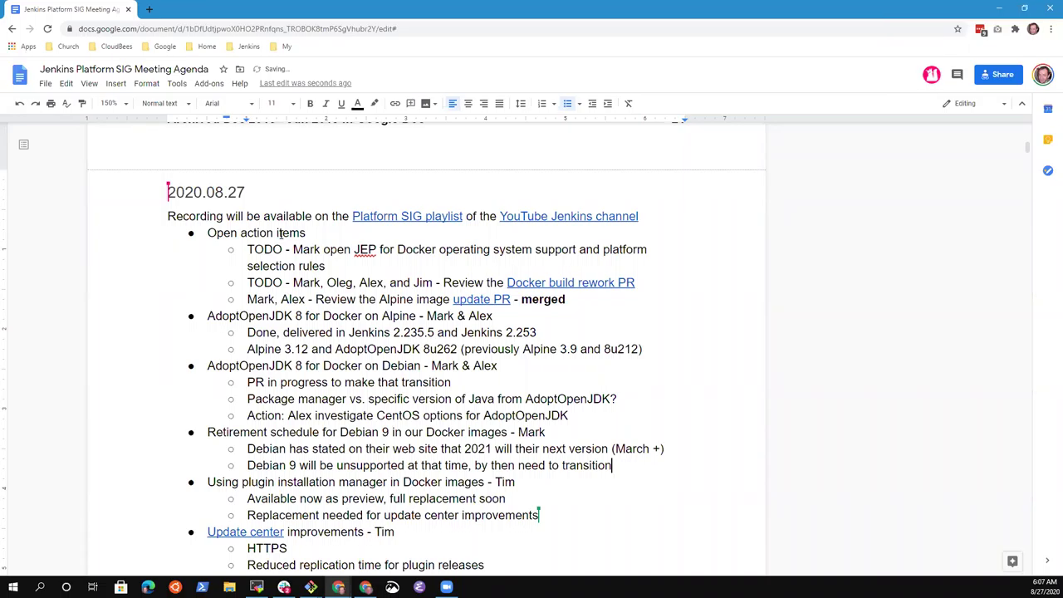
pyautogui.write(' to Debian 10')
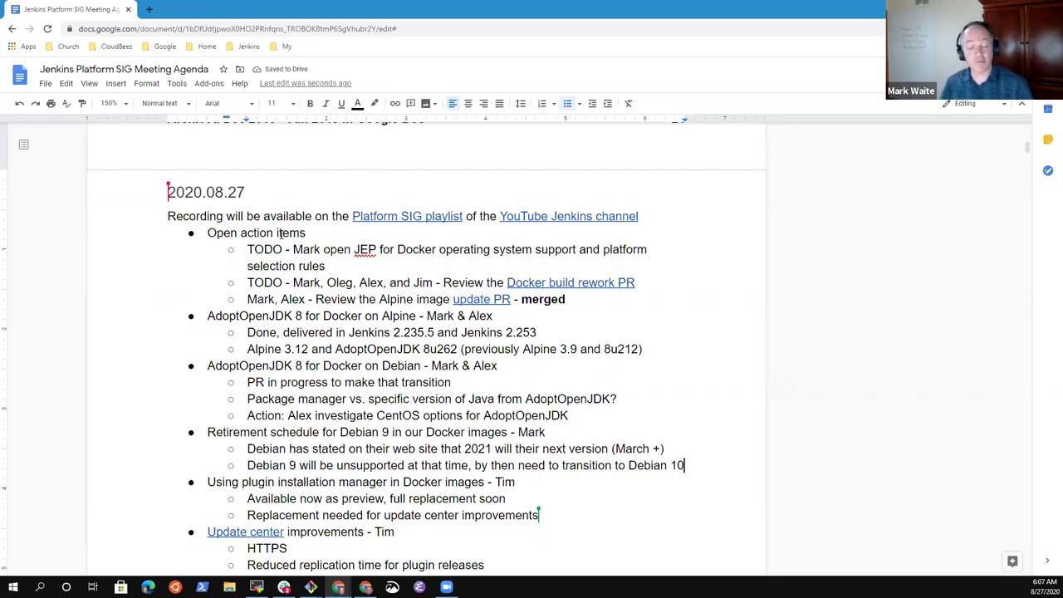
# - Extend the note with ', or Debian 11 Bullseye', correcting the typos
pyautogui.write(', Deb')
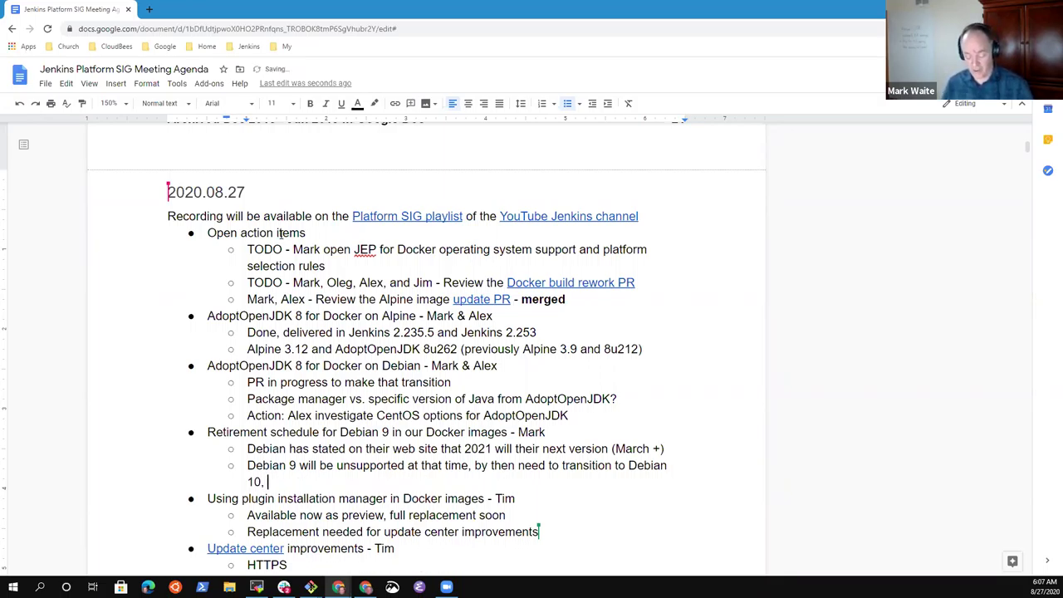
pyautogui.press('BackSpace')
pyautogui.press('BackSpace')
pyautogui.press('BackSpace')
pyautogui.write('or Debnia')
pyautogui.press('BackSpace')
pyautogui.press('BackSpace')
pyautogui.press('BackSpace')
pyautogui.write('ian 112 Bus')
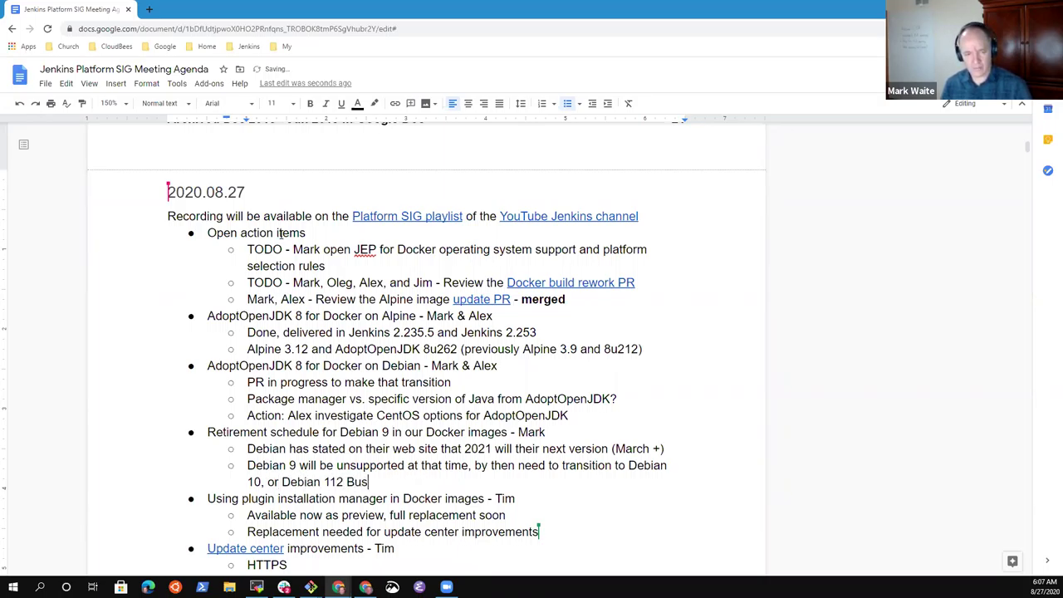
pyautogui.press('BackSpace')
pyautogui.write('llse')
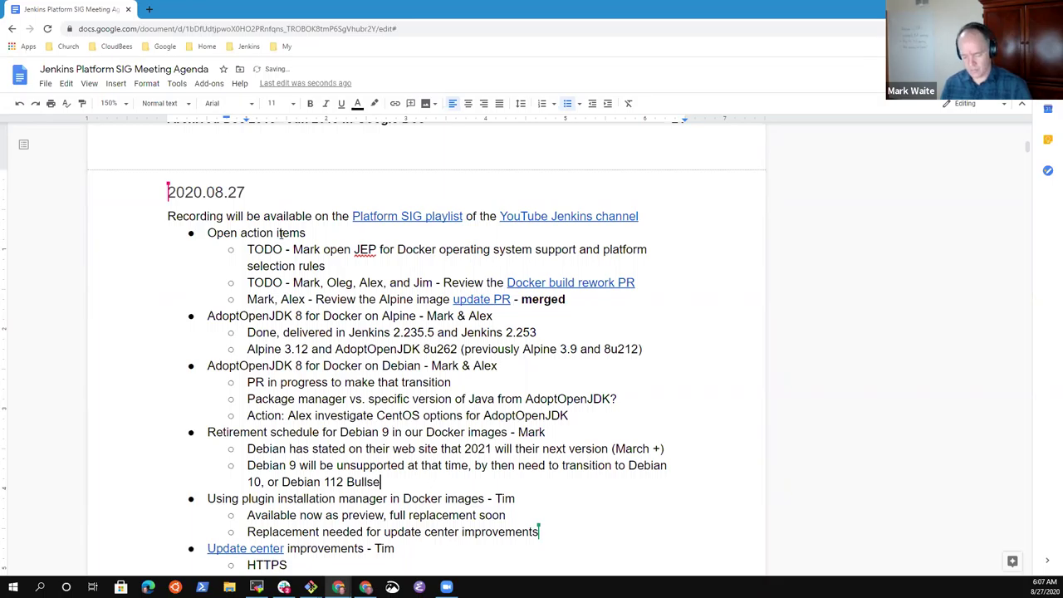
pyautogui.write('ye')
pyautogui.hotkey('ctrl', 'Left')
pyautogui.press('Left')
pyautogui.press('BackSpace')
pyautogui.press('End')
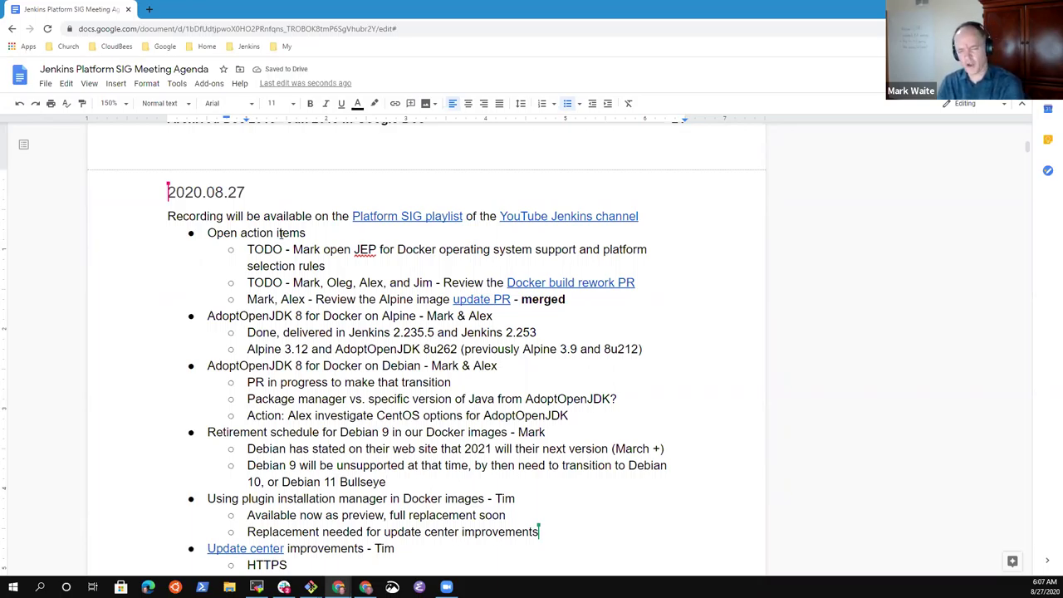
# - Highlight the words 'open JEP' in the JEP action item above
pyautogui.press('Up')
pyautogui.press('Up')
pyautogui.press('Up')
pyautogui.press('Up')
pyautogui.press('Up')
pyautogui.press('Up')
pyautogui.press('Up')
pyautogui.press('Up')
pyautogui.press('Up')
pyautogui.press('Up')
pyautogui.press('Up')
pyautogui.press('Up')
pyautogui.press('Up')
pyautogui.hotkey('ctrl', 'Left')
pyautogui.hotkey('ctrl', 'Left')
pyautogui.hotkey('ctrl', 'Right')
pyautogui.hotkey('ctrl', 'Left')
pyautogui.hotkey('ctrl', 'shift', 'Right')
pyautogui.hotkey('ctrl', 'shift', 'Right')
pyautogui.press('Down')
pyautogui.press('Down')
pyautogui.press('Down')
pyautogui.press('Down')
pyautogui.press('Down')
pyautogui.press('Down')
pyautogui.press('Down')
pyautogui.press('Down')
pyautogui.press('Down')
pyautogui.press('Down')
pyautogui.press('Down')
pyautogui.press('Down')
pyautogui.press('Down')
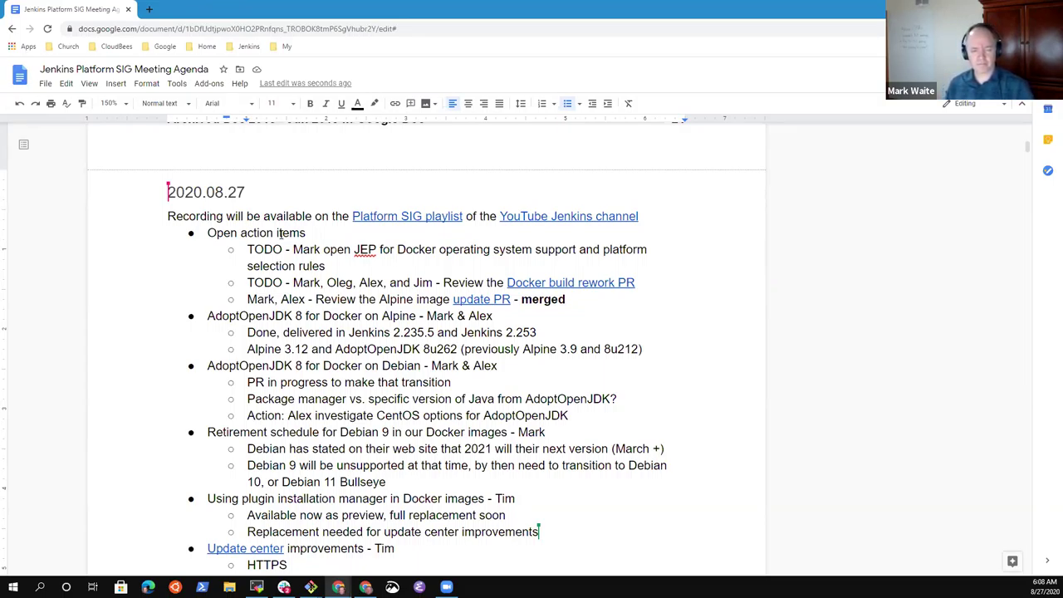
# - Add an action sub-bullet for the owner to use that as example in the JEP for Operating System support
pyautogui.press('Return')
pyautogui.write('A')
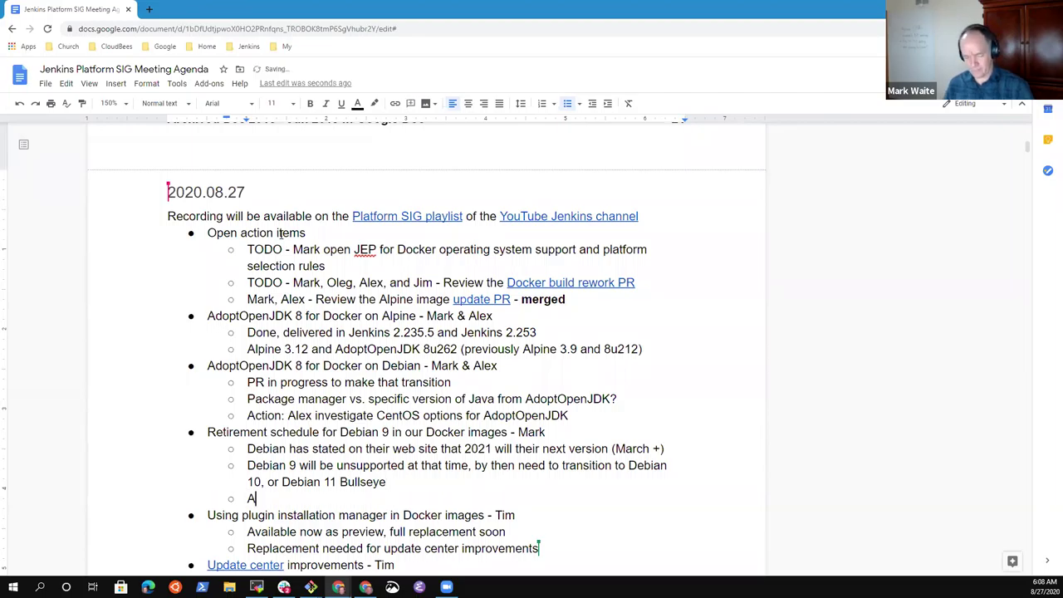
pyautogui.write('ction: Mark us')
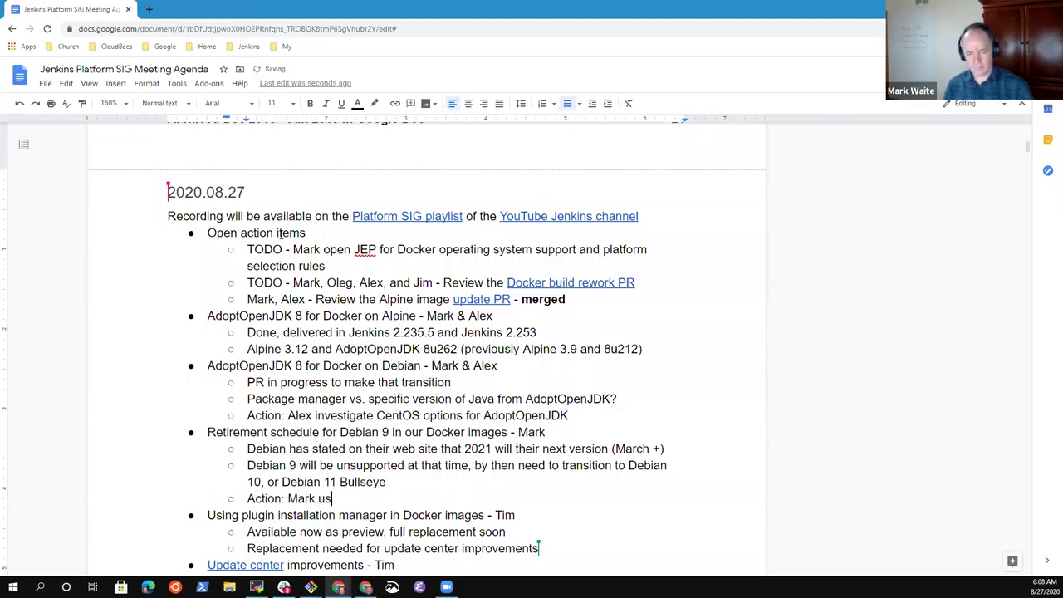
pyautogui.write('e that as examp')
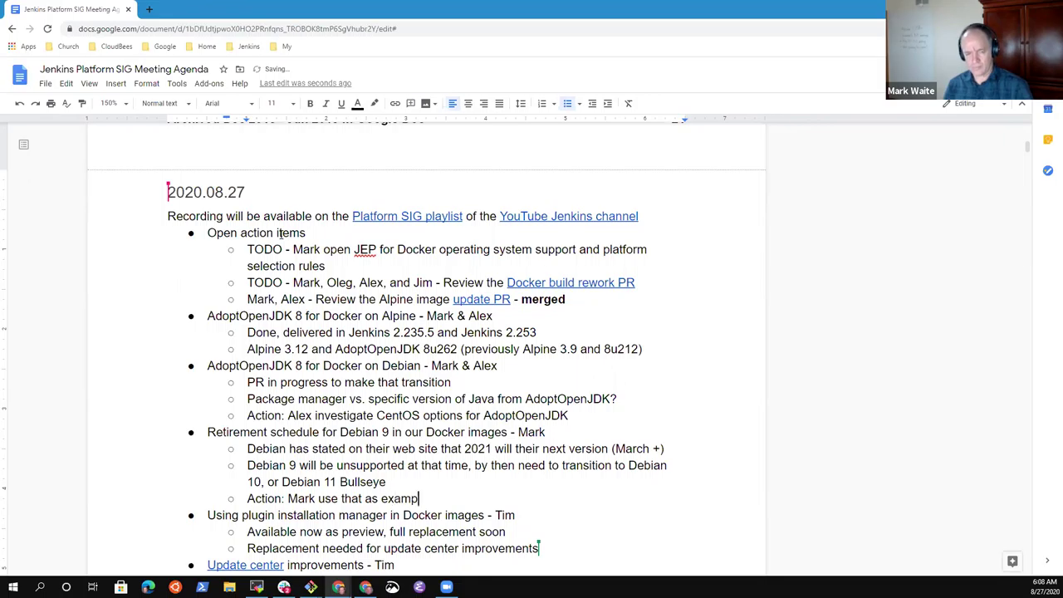
pyautogui.write('le in the JEP for')
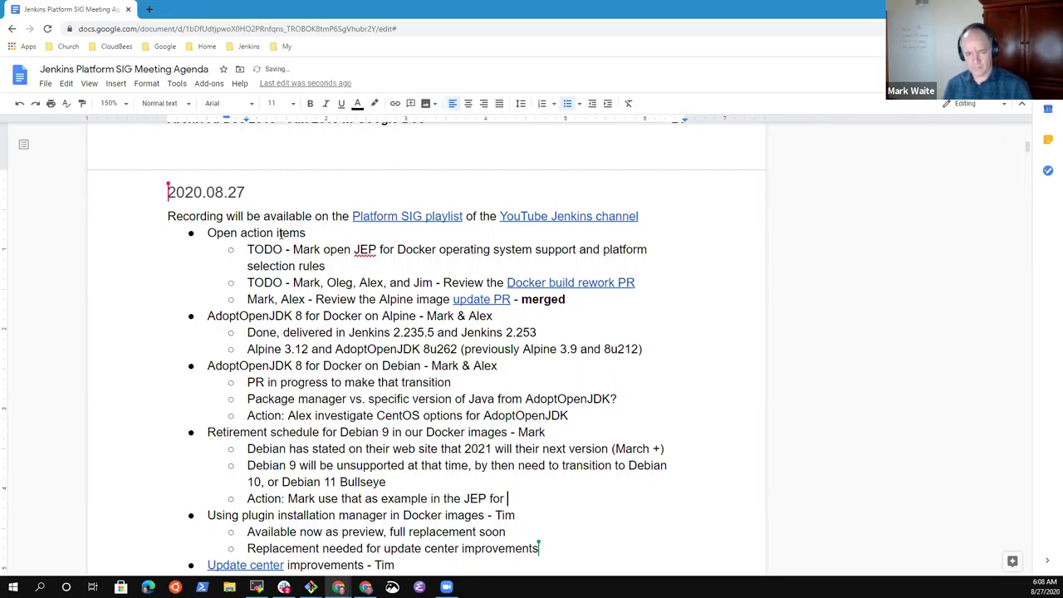
pyautogui.write('t Operating Sy')
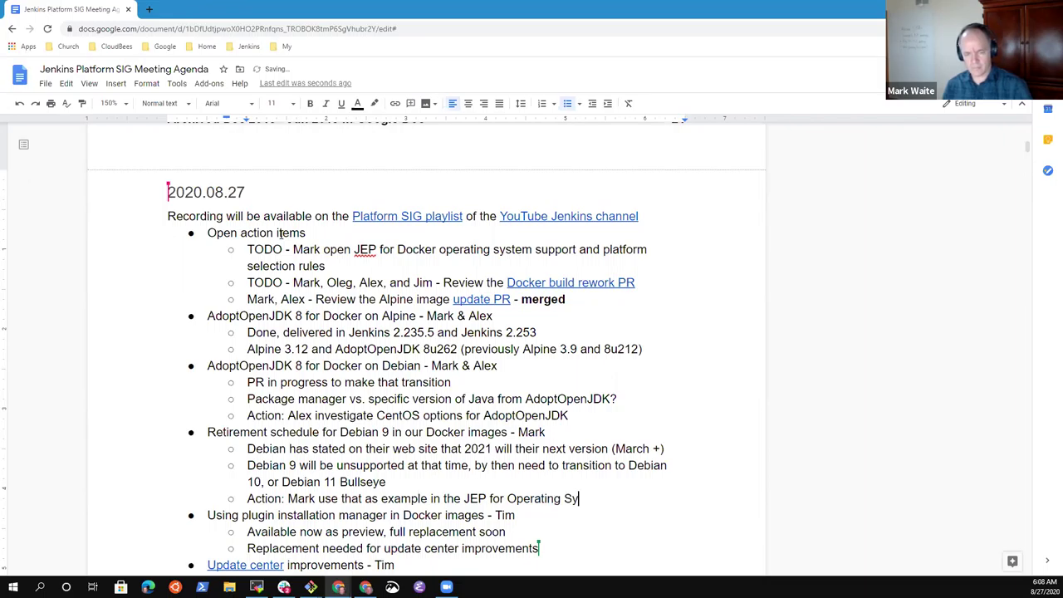
pyautogui.write('stem support')
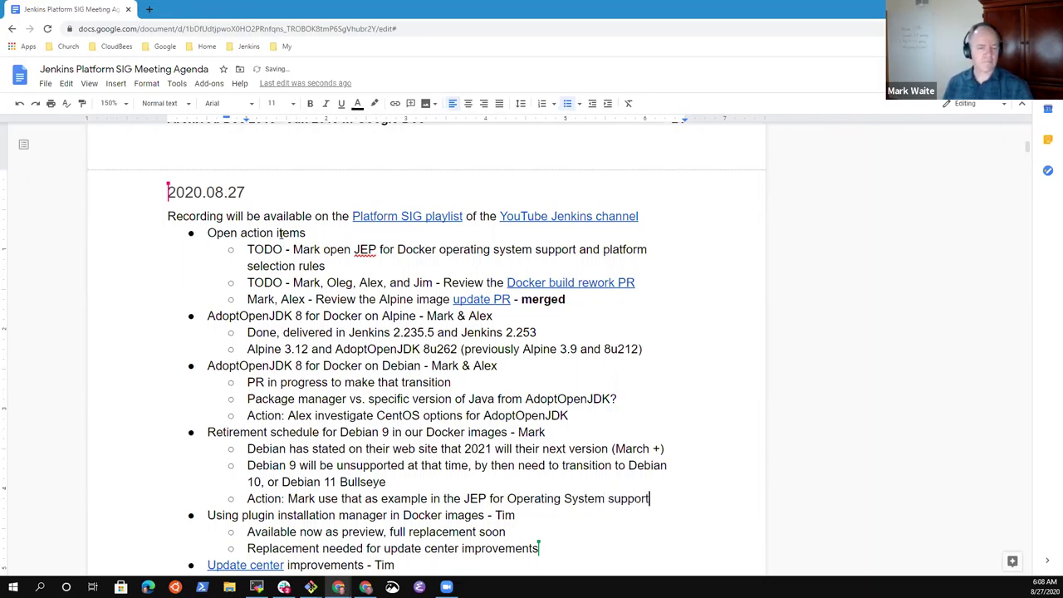
pyautogui.press('Up')
pyautogui.press('Up')
pyautogui.press('Up')
pyautogui.hotkey('shift', 'Home')
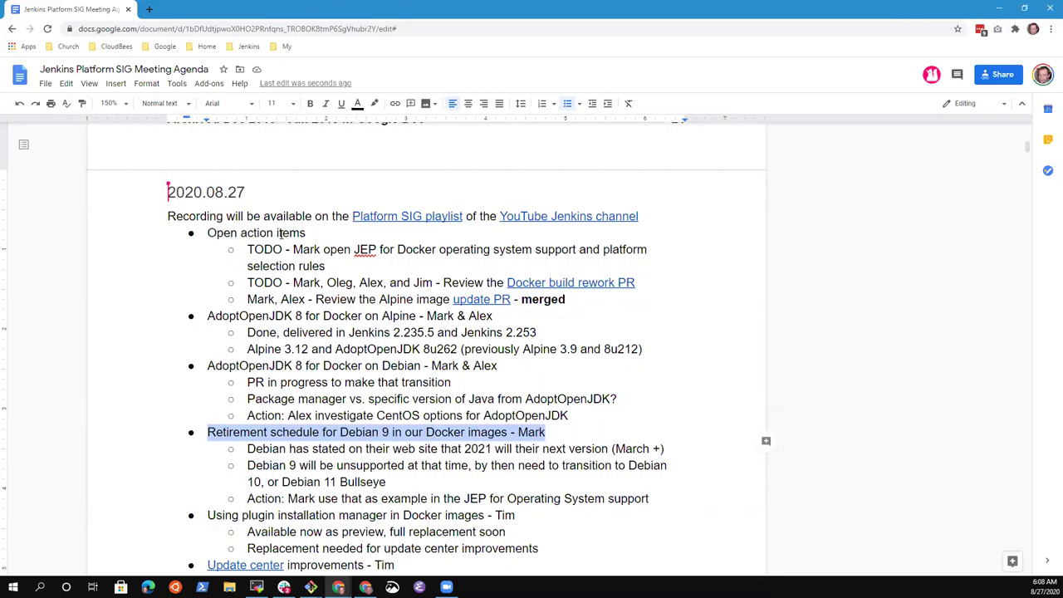
pyautogui.press('Down')
pyautogui.press('Down')
pyautogui.press('Down')
pyautogui.press('End')
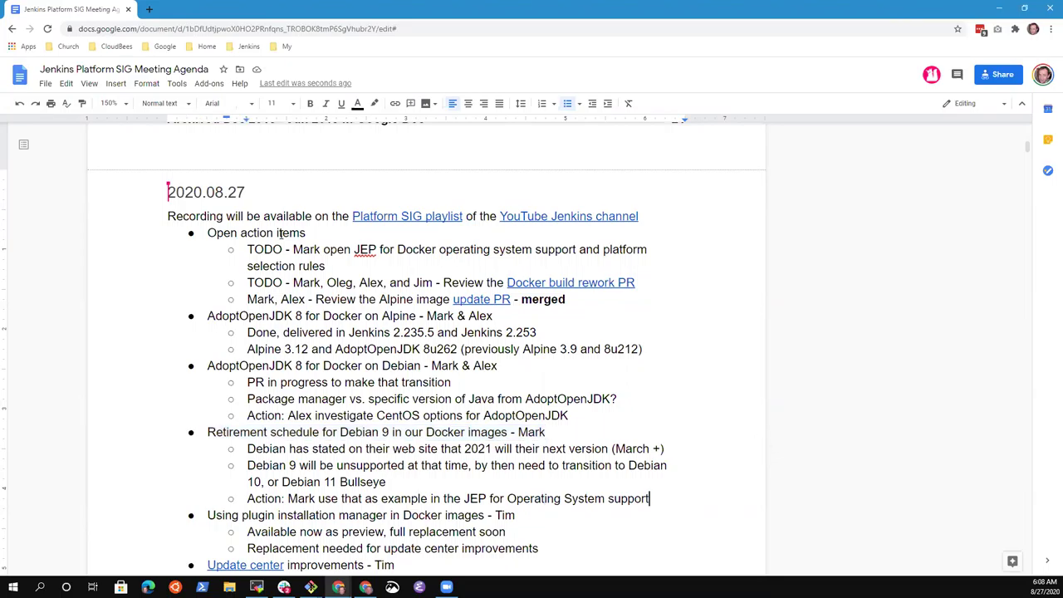
# - Note a team member's concern about time to publish security releases, nesting a question on official versus unofficial images
pyautogui.press('Return')
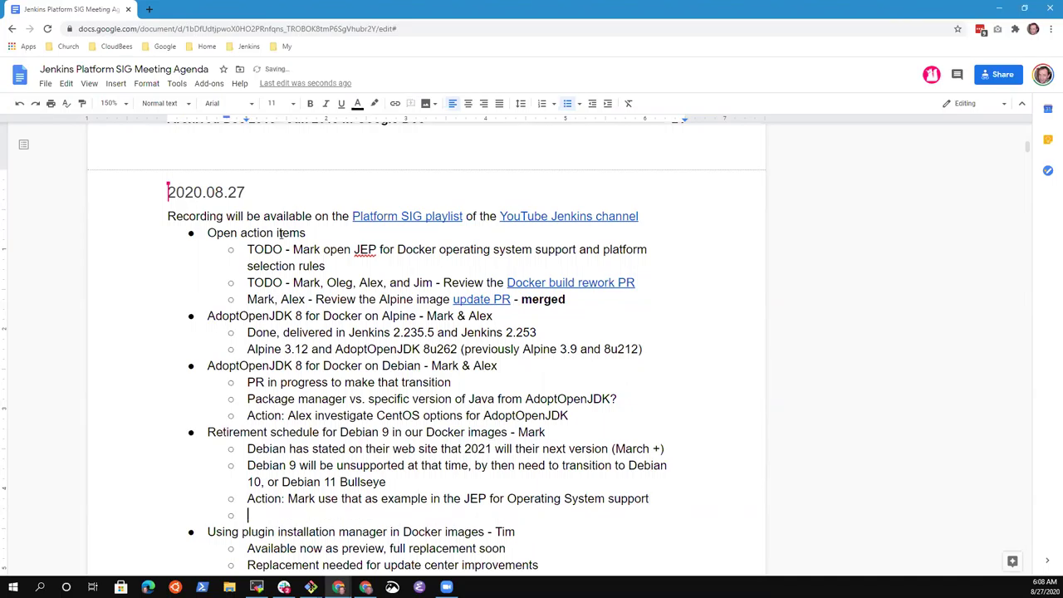
pyautogui.write('Daniel Beck has a')
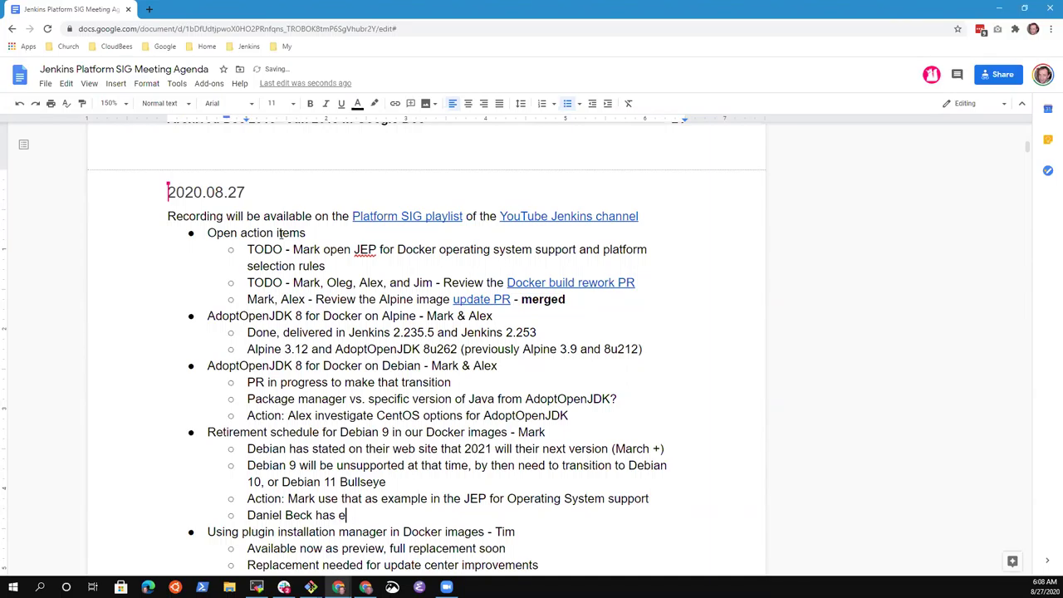
pyautogui.write('xpressed concern ')
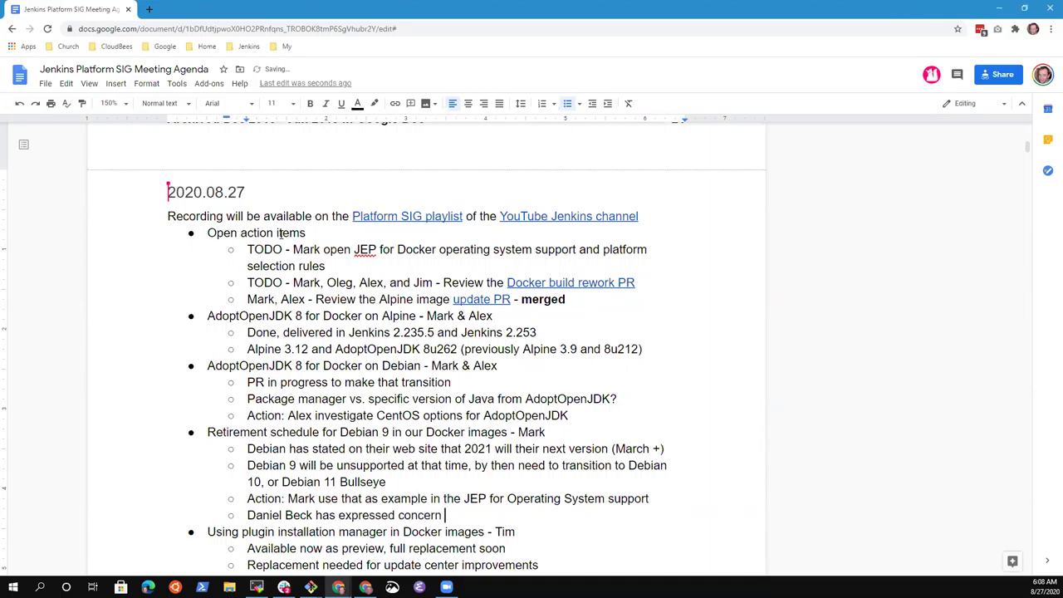
pyautogui.write('at the time required to')
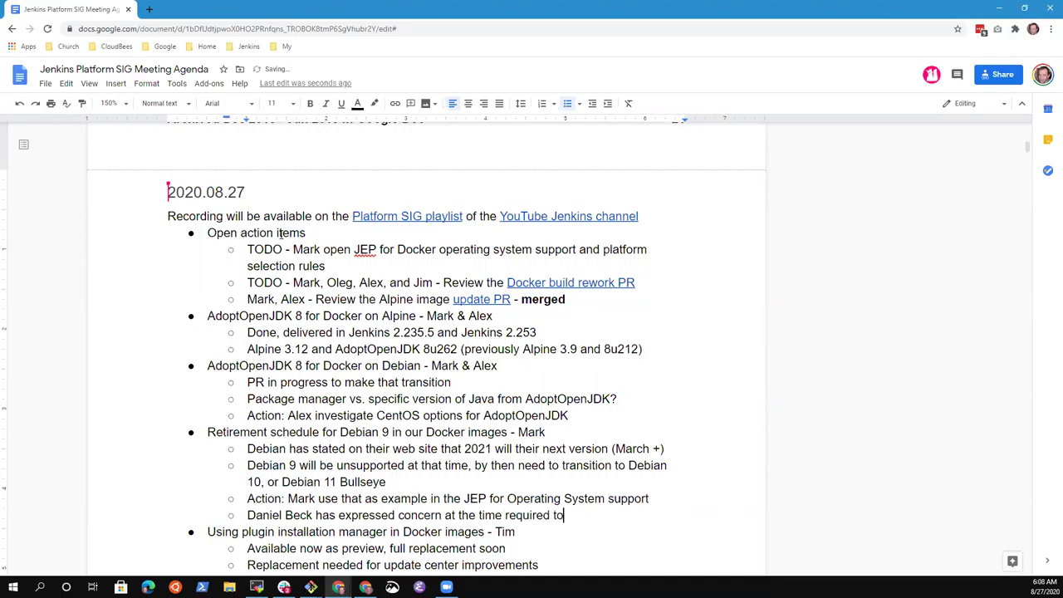
pyautogui.write(' publish security relea')
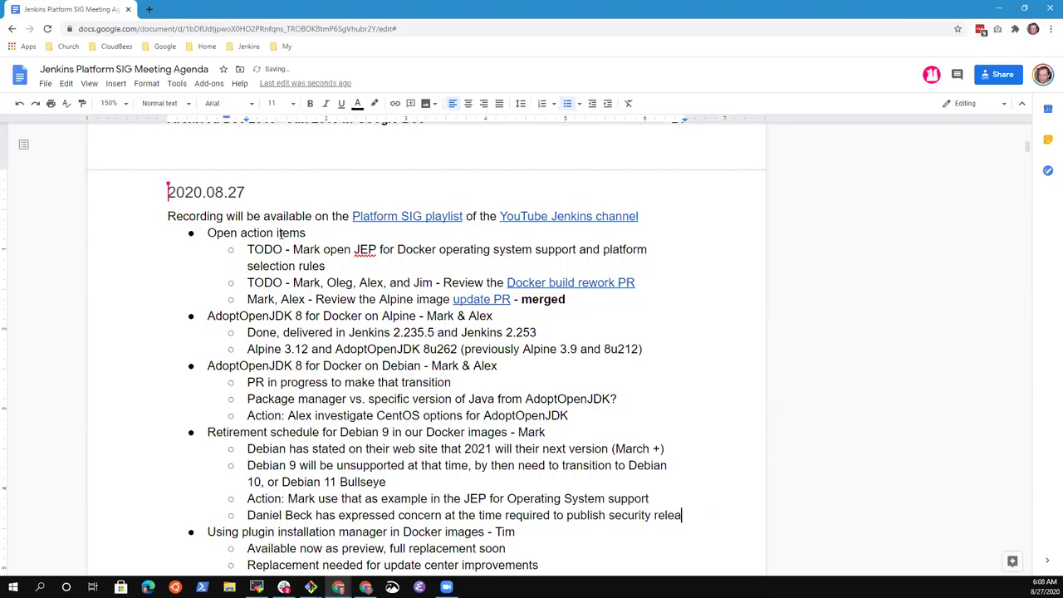
pyautogui.write('ses')
pyautogui.press('Return')
pyautogui.press('Tab')
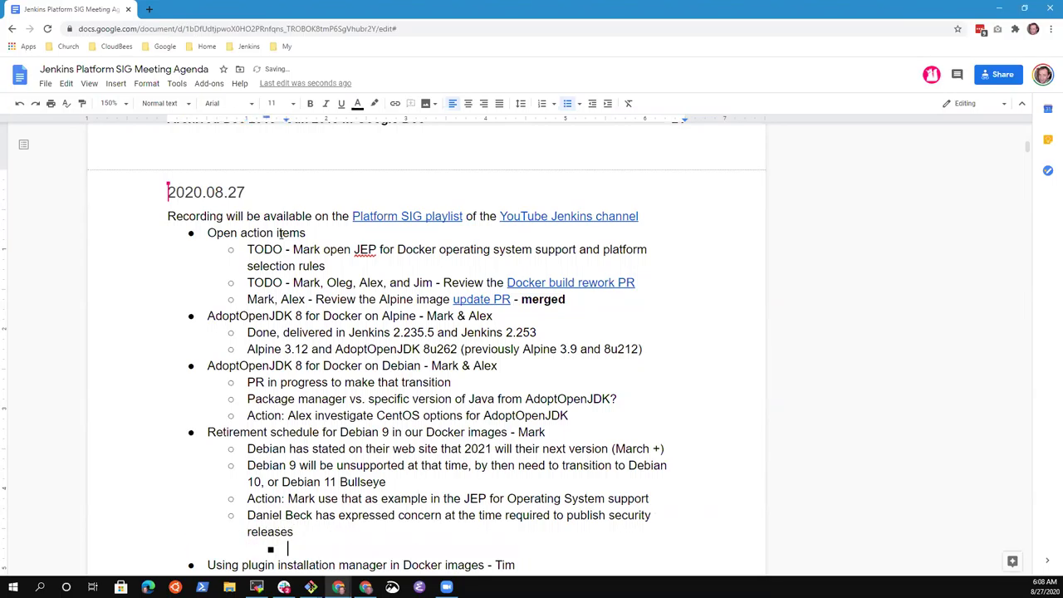
pyautogui.write('Should we consi')
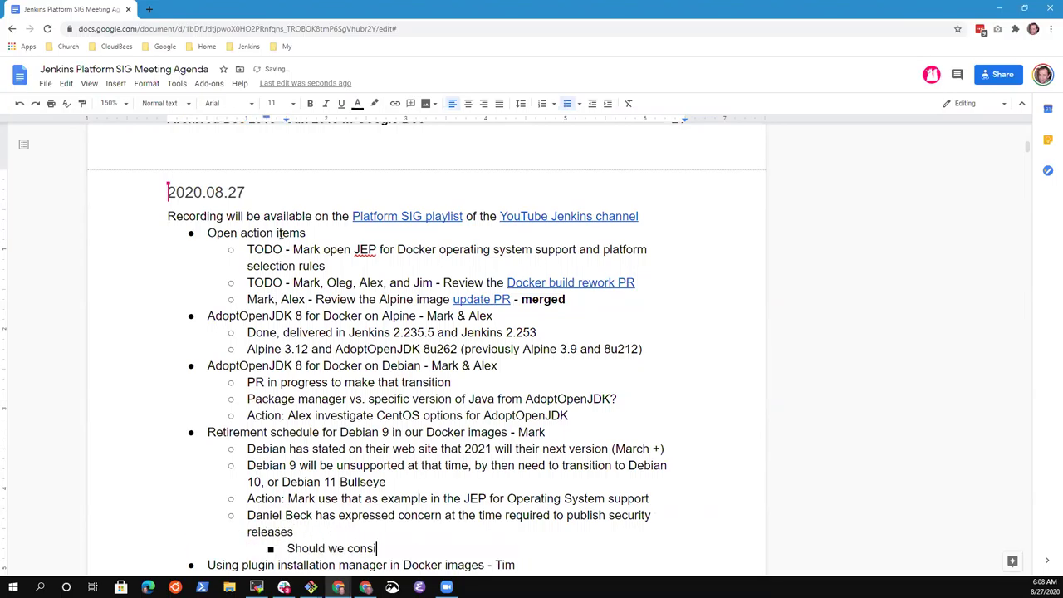
pyautogui.write('der official images and ')
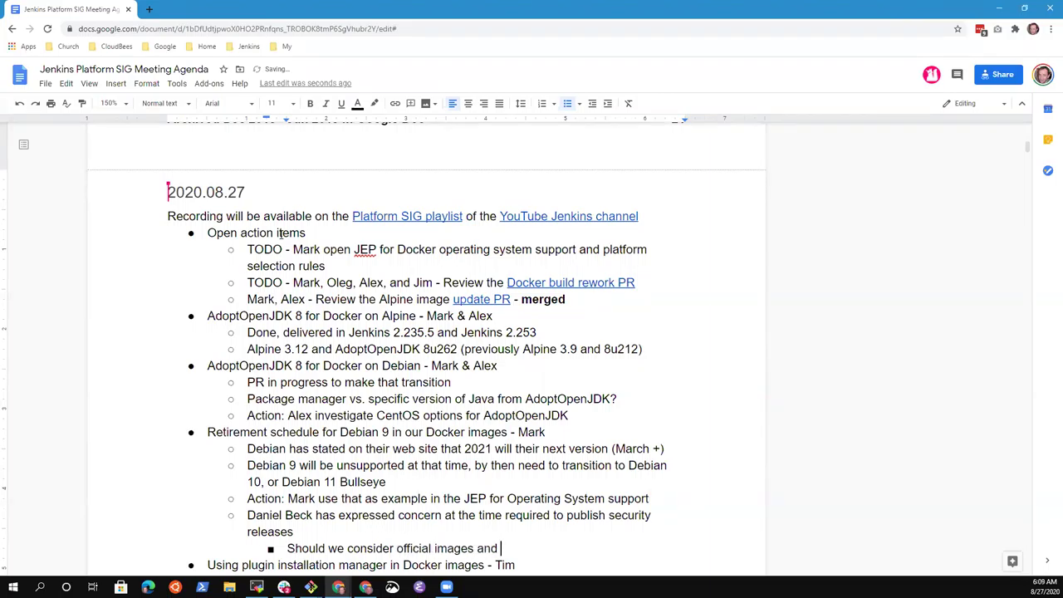
pyautogui.write('unofficial images that we publish but')
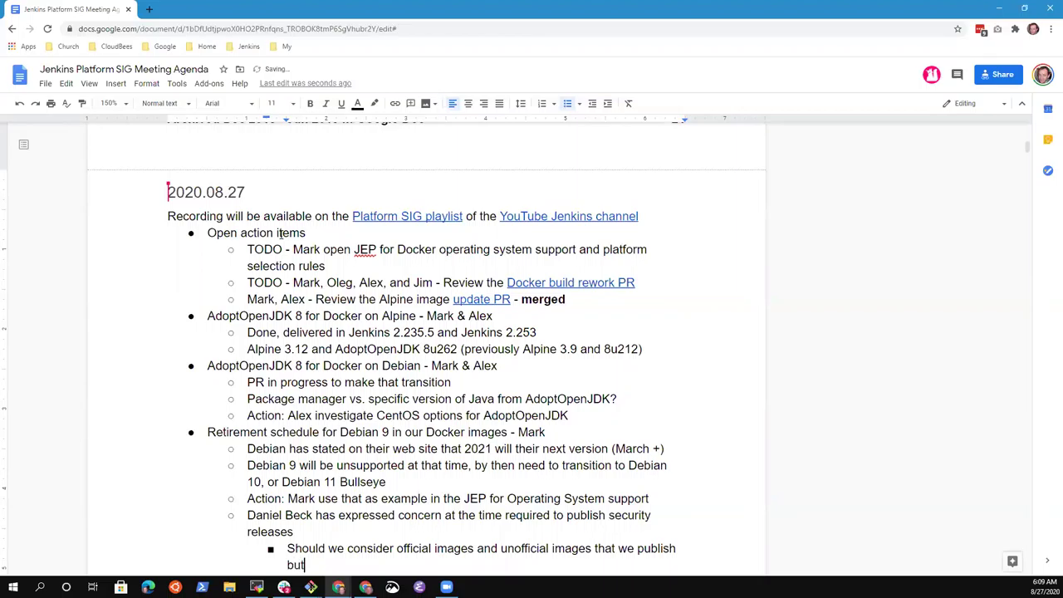
pyautogui.write(' are not offici')
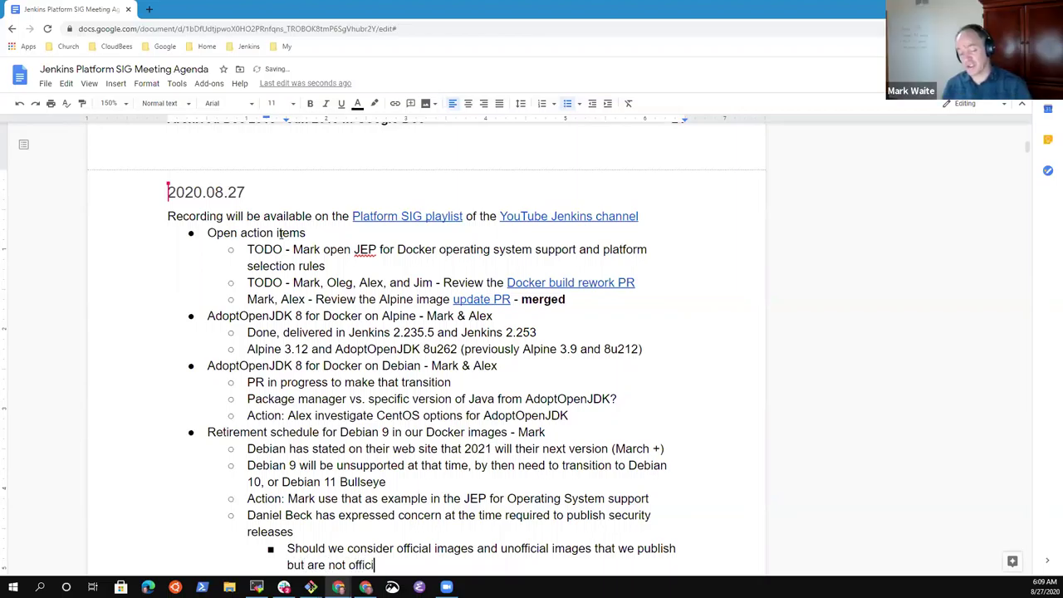
pyautogui.write('ally')
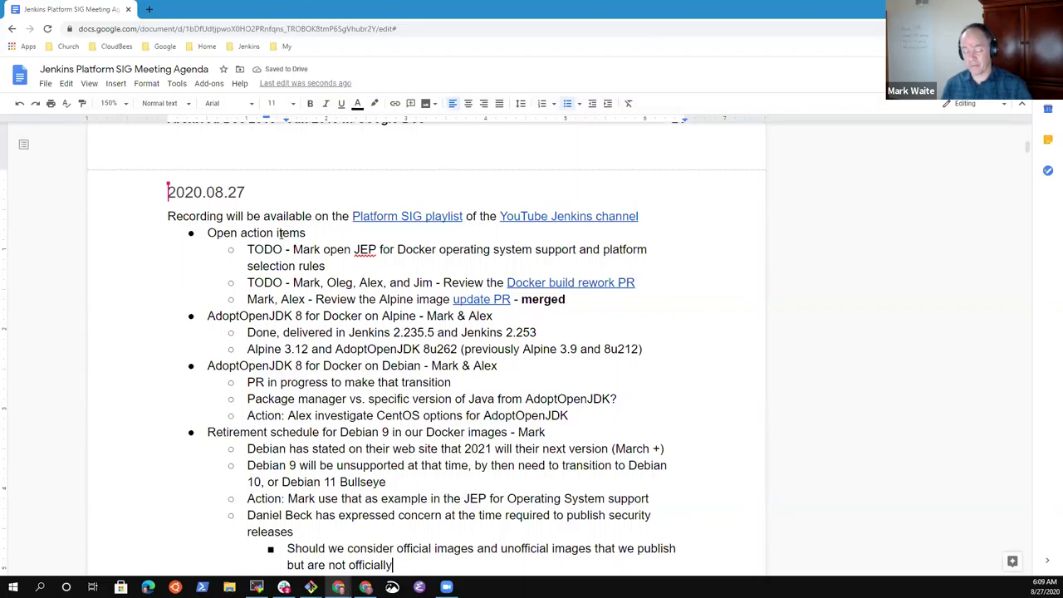
pyautogui.scroll(-1, 280, 233)
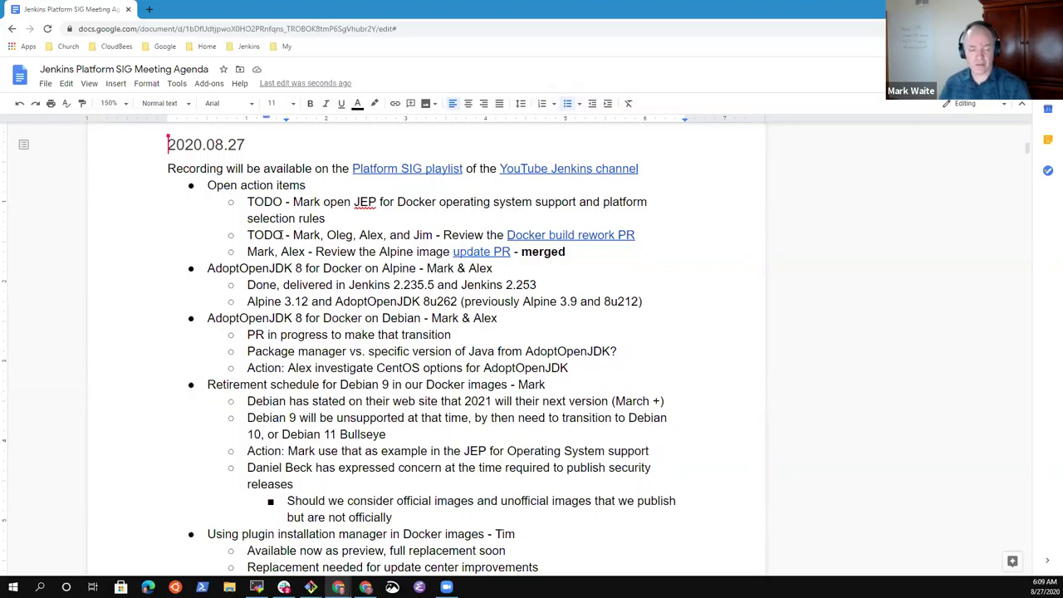
pyautogui.write('supported')
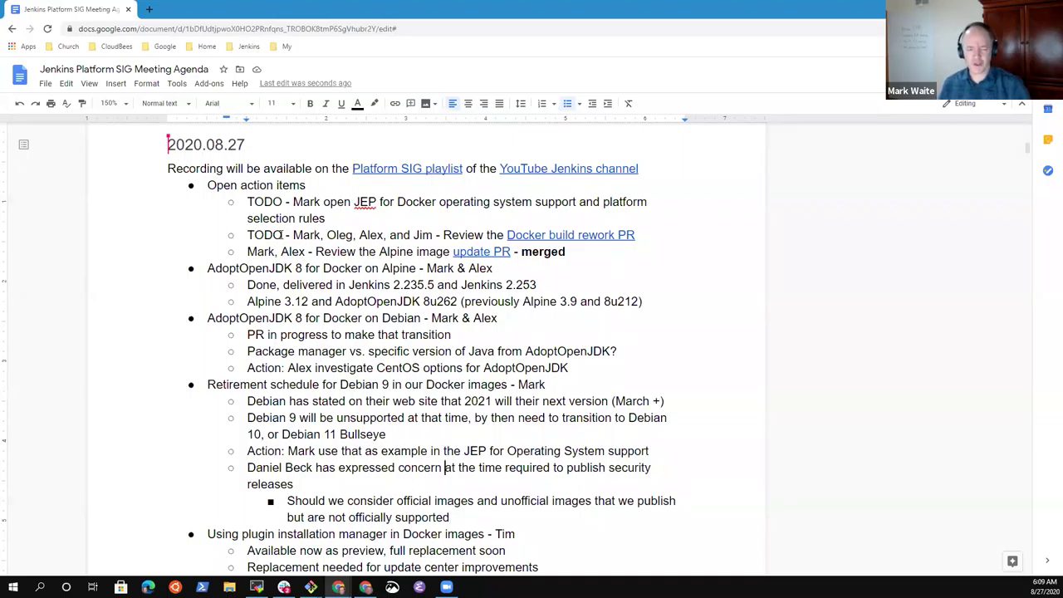
pyautogui.hotkey('ctrl', 'Left')
pyautogui.hotkey('ctrl', 'Left')
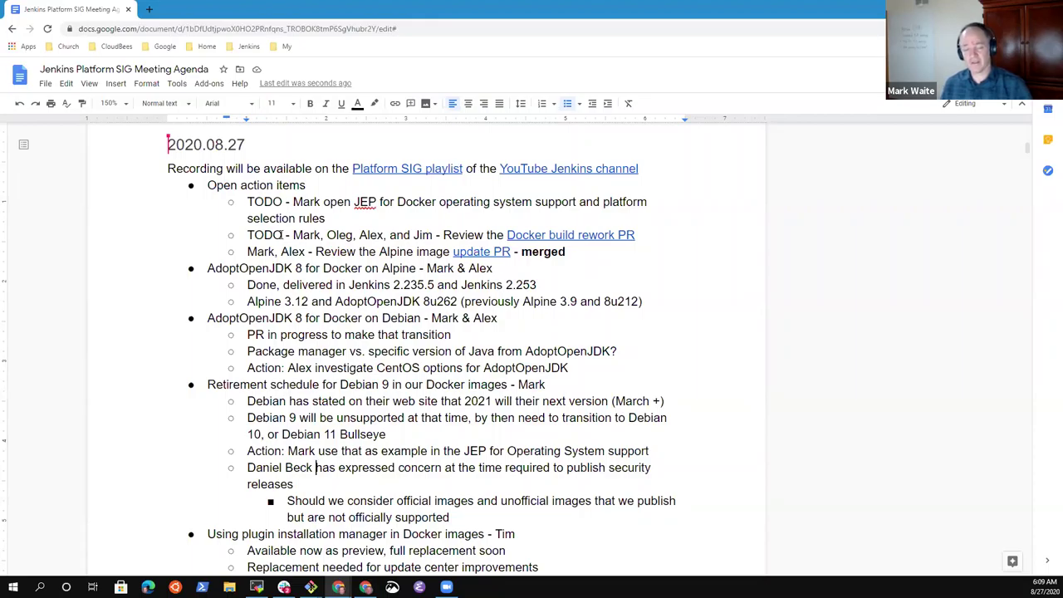
pyautogui.hotkey('ctrl', 'Right')
pyautogui.hotkey('ctrl', 'Right')
pyautogui.hotkey('ctrl', 'Right')
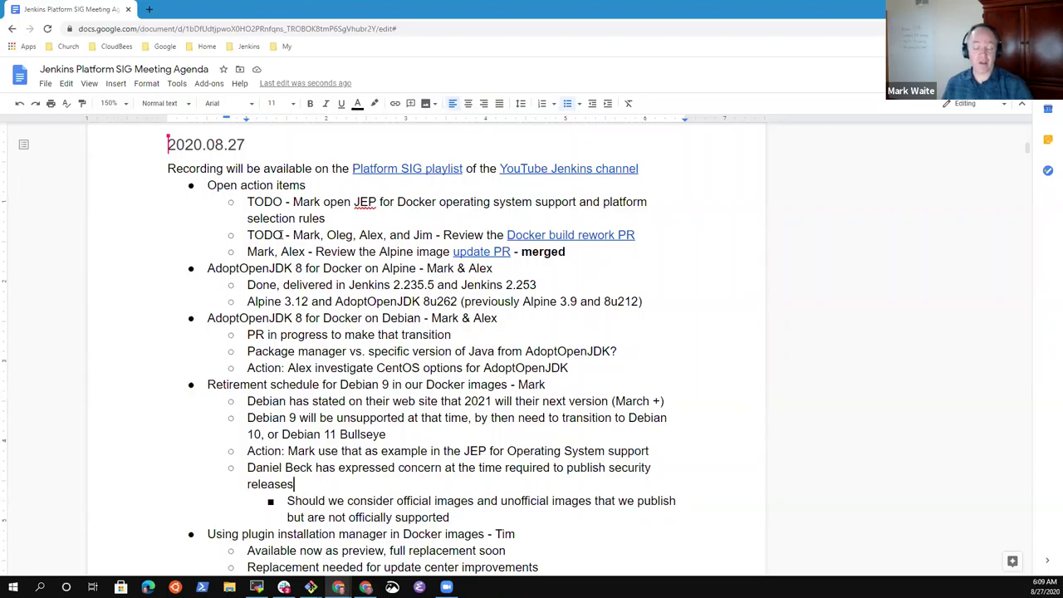
pyautogui.click(450, 517)
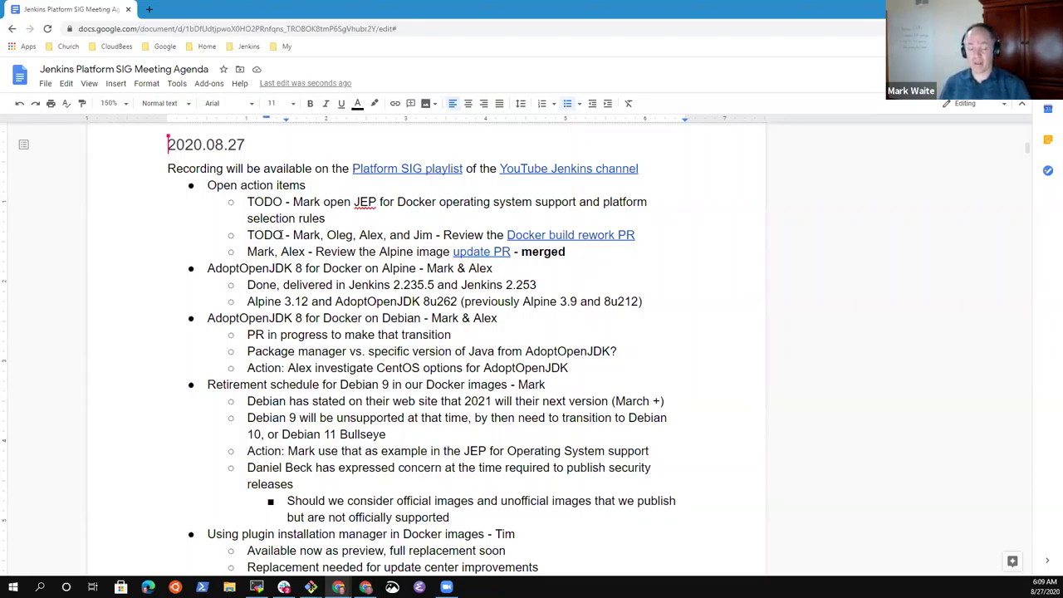
# - Add nested points on considering AdoptOpenJDK's model and faster publishing for security releases
pyautogui.press('Return')
pyautogui.write('Adopt')
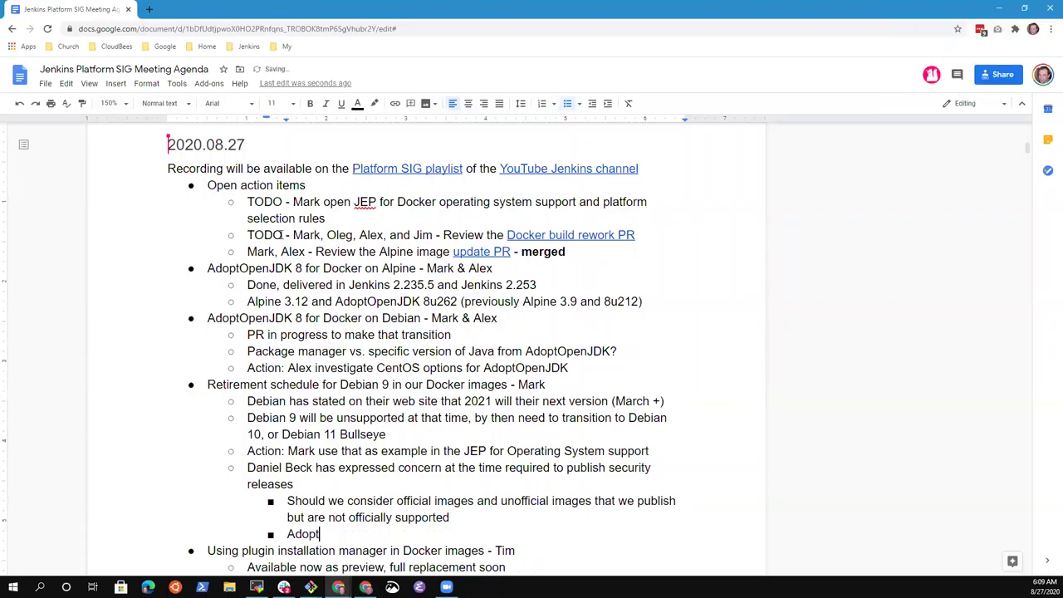
pyautogui.write('Open JDK does something li')
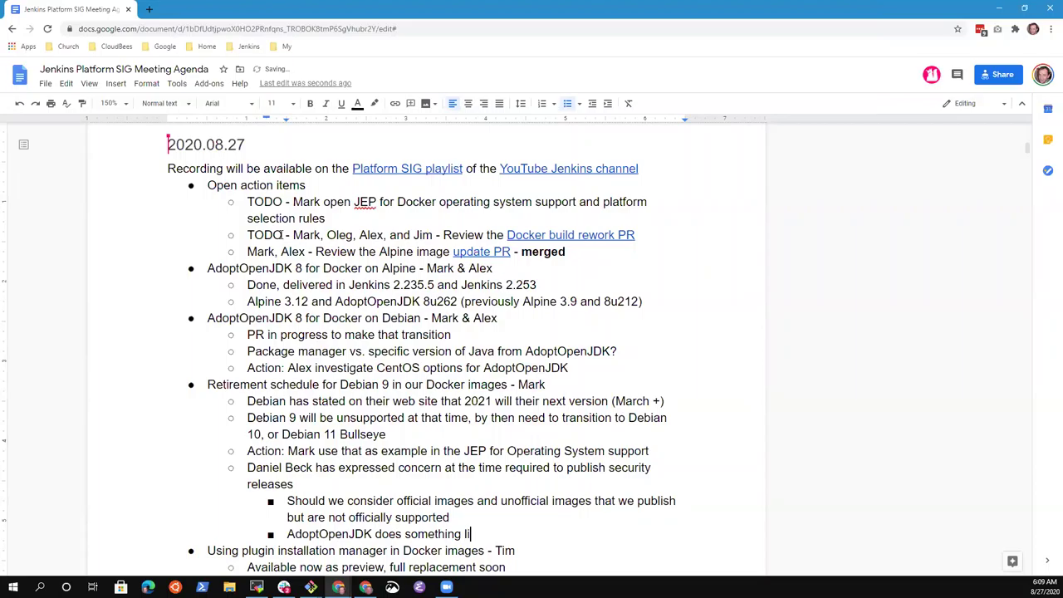
pyautogui.write('ke that, can consider their model')
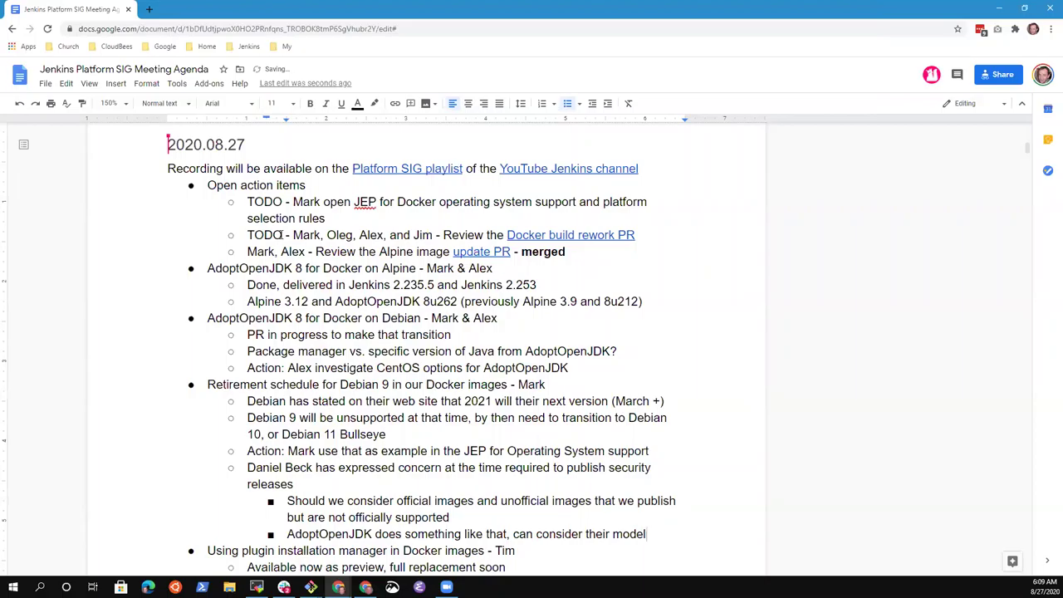
pyautogui.press('Return')
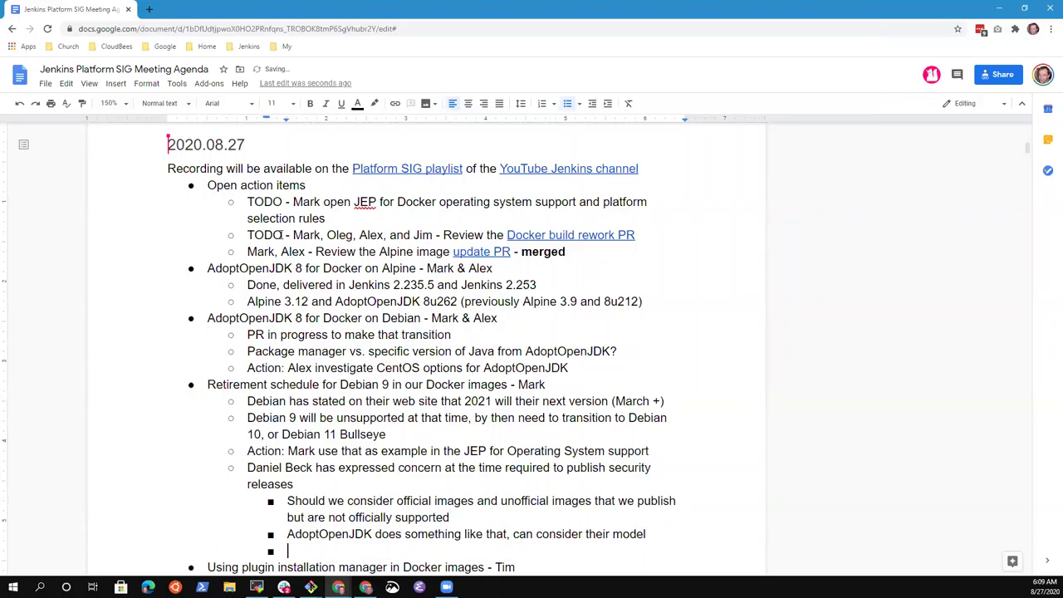
pyautogui.write('Faster publishing is im')
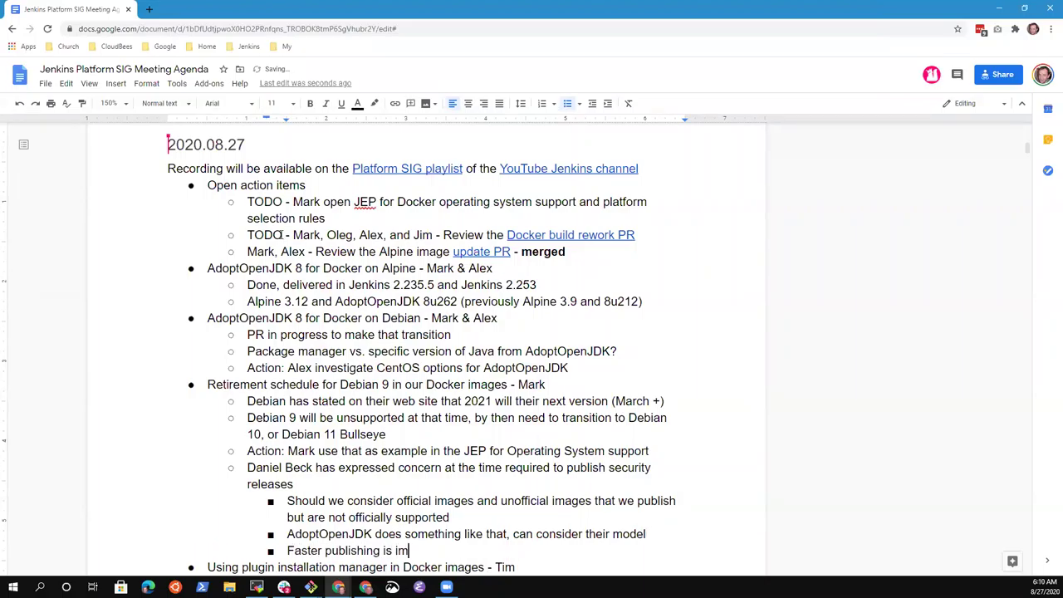
pyautogui.write('portant fo')
pyautogui.write('swecu')
pyautogui.press('BackSpace')
pyautogui.press('BackSpace')
pyautogui.press('BackSpace')
pyautogui.press('BackSpace')
pyautogui.write('ecurity releases')
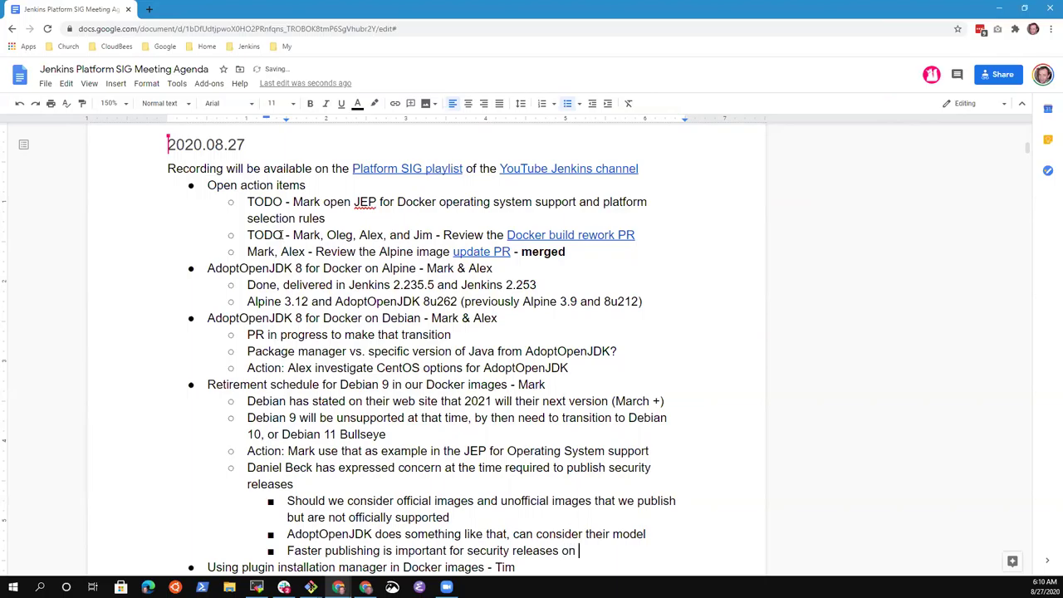
# - Add a nested point 'Built on trusted.ci', correcting 'Build' to 'Built'
pyautogui.press('Return')
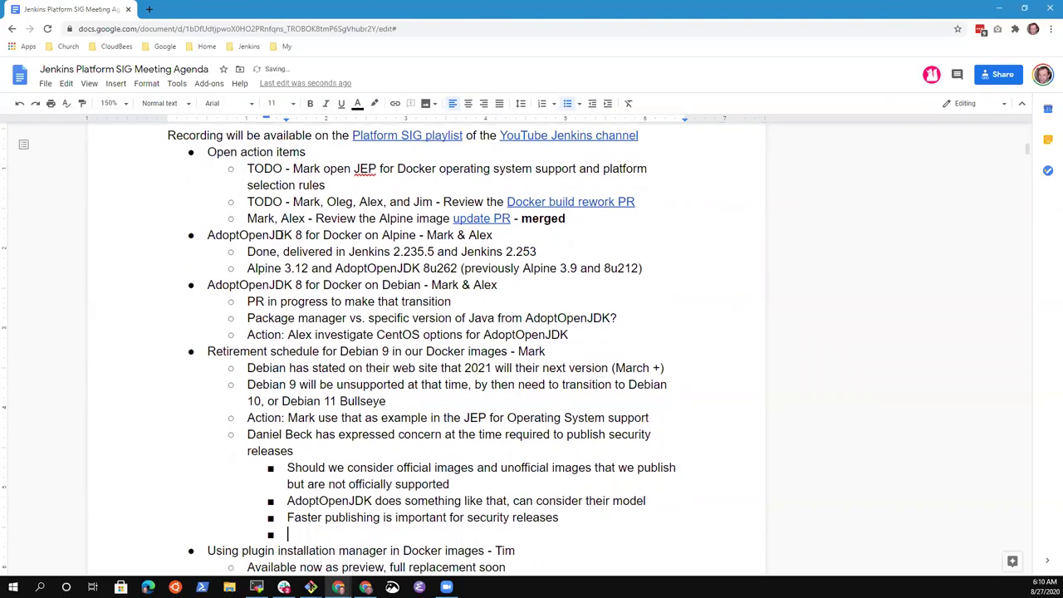
pyautogui.write('Build on trusted.ci')
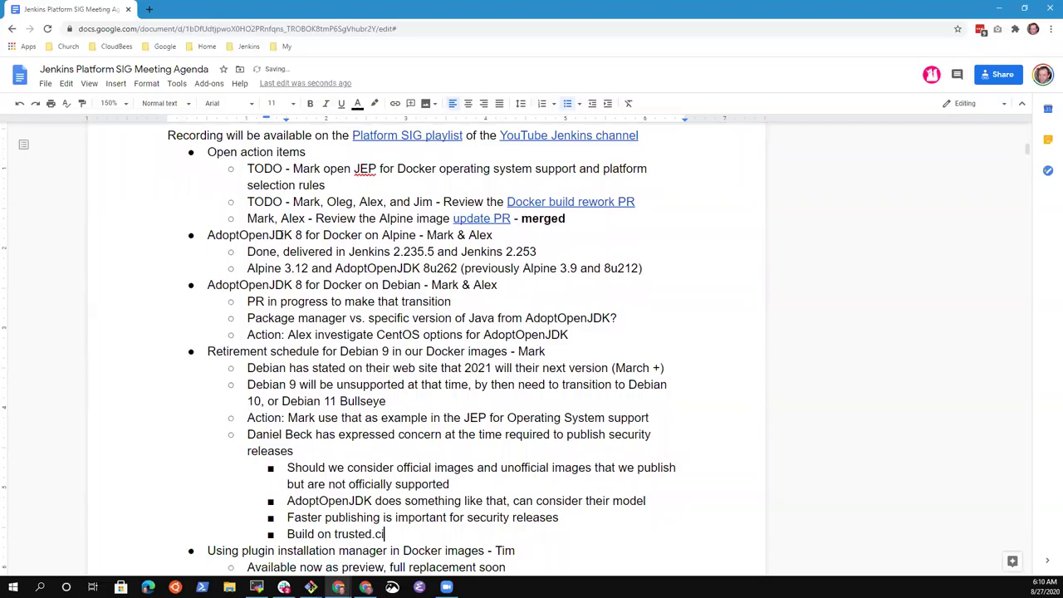
pyautogui.click(313, 533)
pyautogui.press('BackSpace')
pyautogui.write('t')
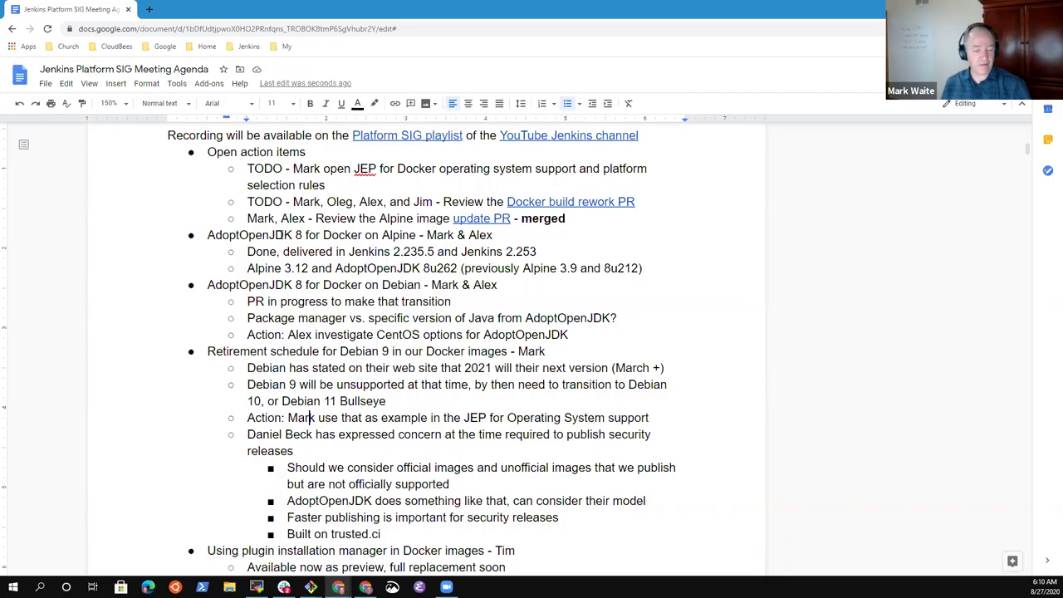
# - Select the action item's text above the concern note, then return to the AdoptOpenJDK point
pyautogui.click(247, 433)
pyautogui.press('Up')
pyautogui.hotkey('ctrl', 'Right')
pyautogui.hotkey('shift', 'End')
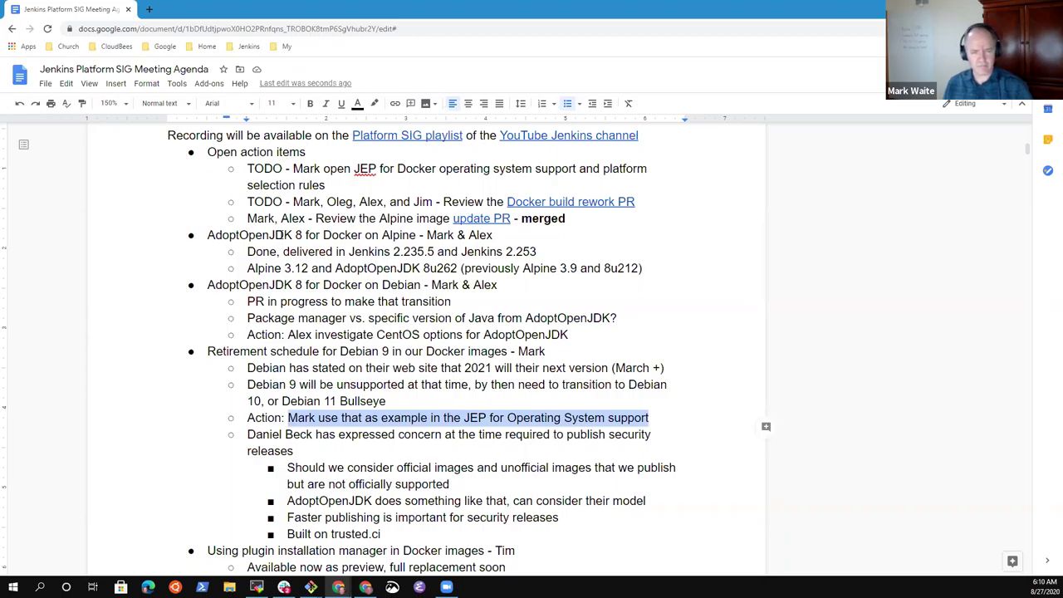
pyautogui.click(294, 450)
pyautogui.hotkey('ctrl', 'Down')
pyautogui.hotkey('ctrl', 'Down')
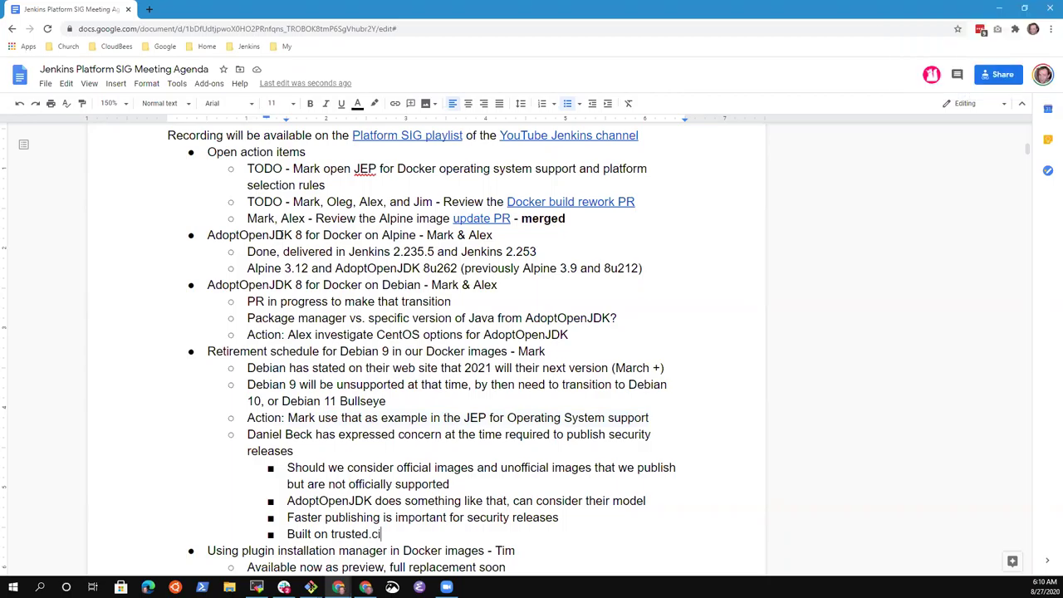
# - Add a second-level bullet noting a team member's PR to switch the main image to Debian Buster and AdoptOpenJDK
pyautogui.press('Up')
pyautogui.press('Return')
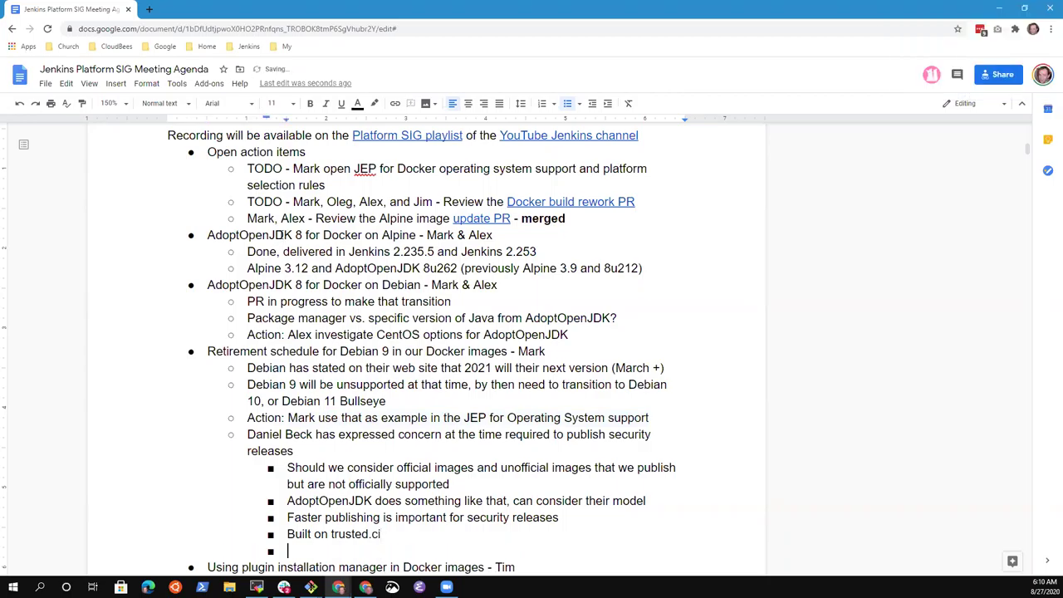
pyautogui.hotkey('shift', 'Tab')
pyautogui.write('Alex has PR to sw')
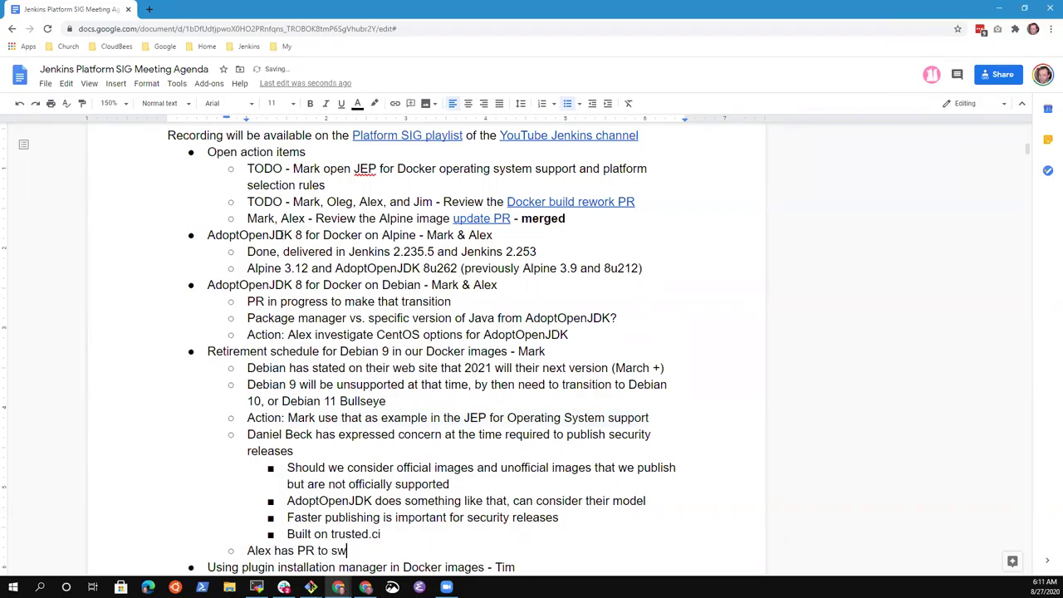
pyautogui.write('itch main image to Den')
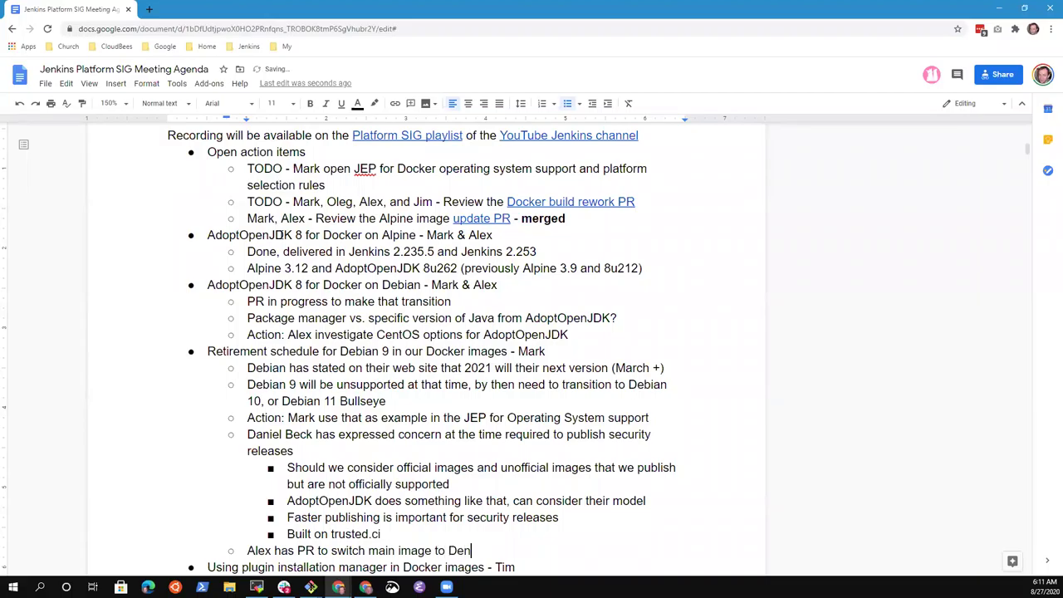
pyautogui.press('BackSpace')
pyautogui.write('bian Buster')
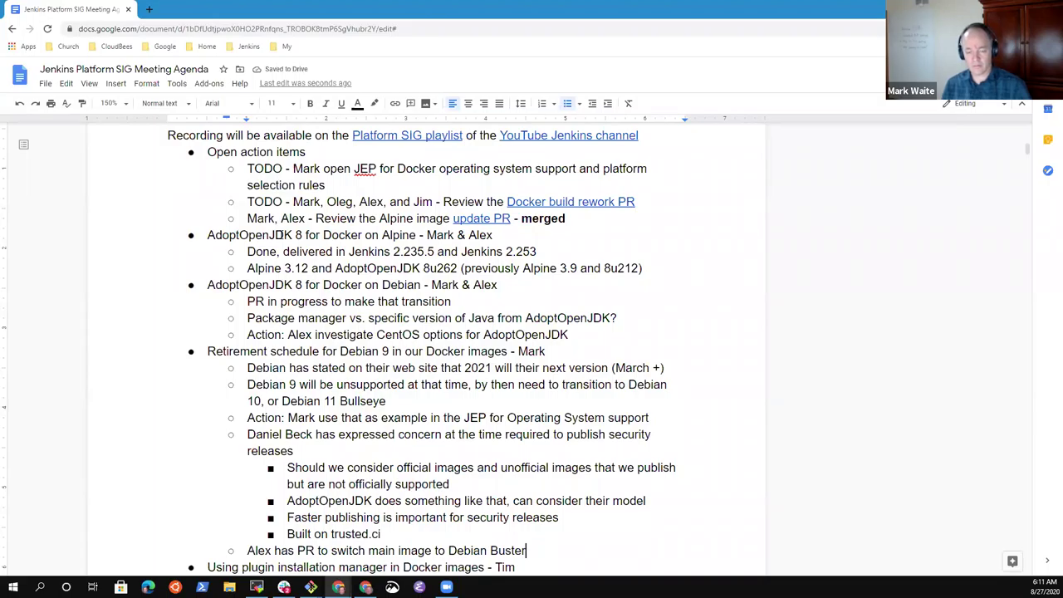
pyautogui.write(' and Ad')
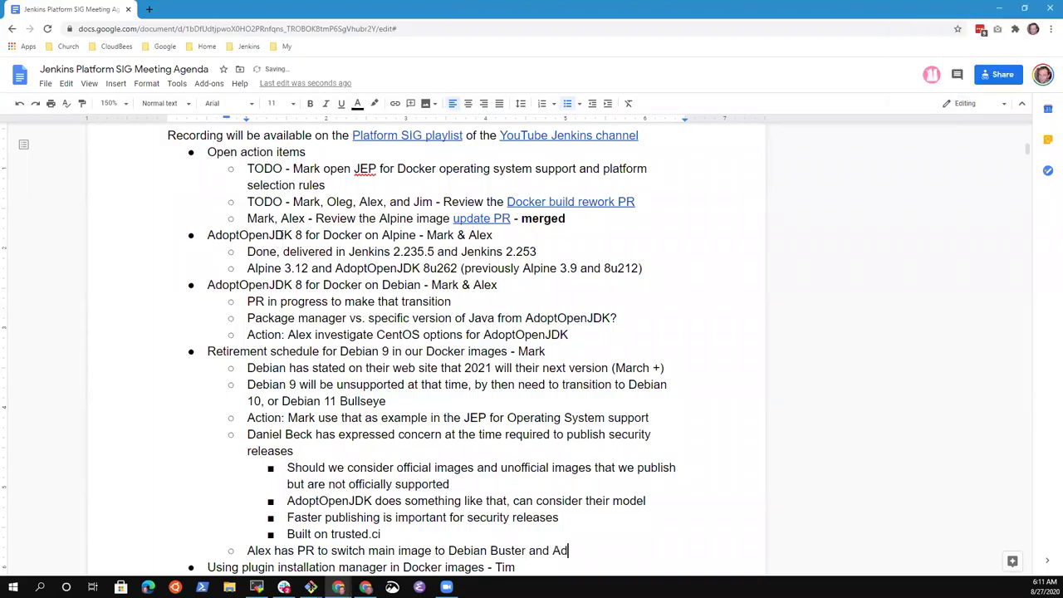
pyautogui.write('optOpenJDK')
pyautogui.hotkey('shift', 'Home')
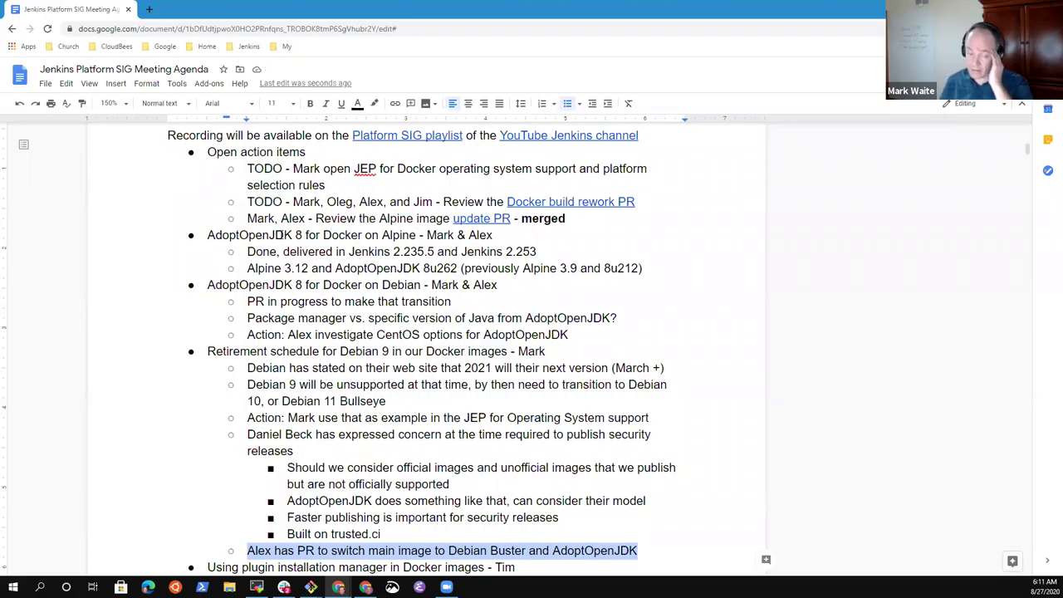
# - Move to the plugin installation manager item and select its heading
pyautogui.press('Down')
pyautogui.press('Up')
pyautogui.press('Up')
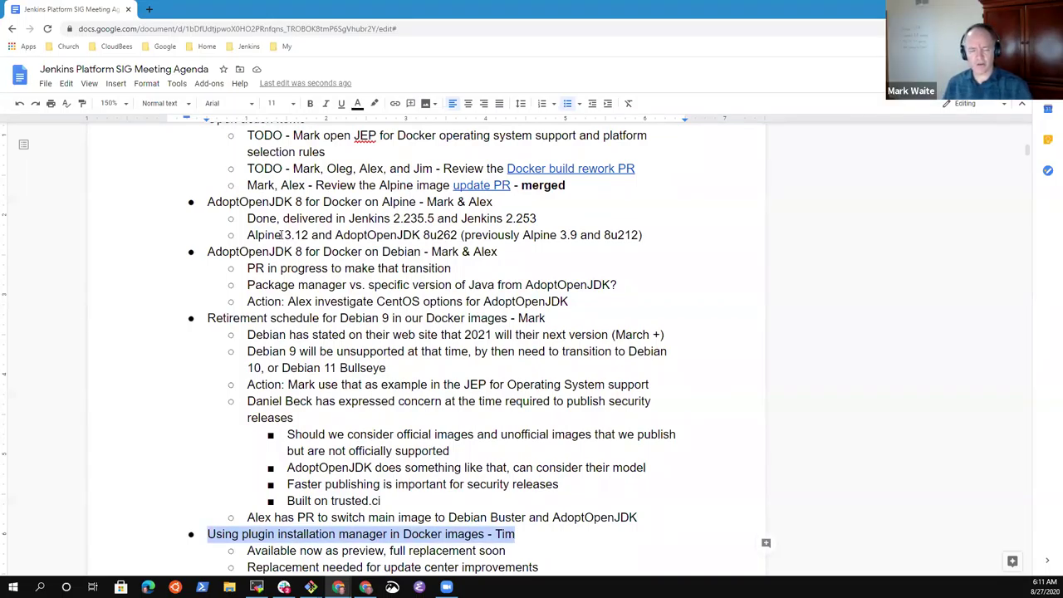
pyautogui.press('Up')
pyautogui.scroll(-1, 281, 235)
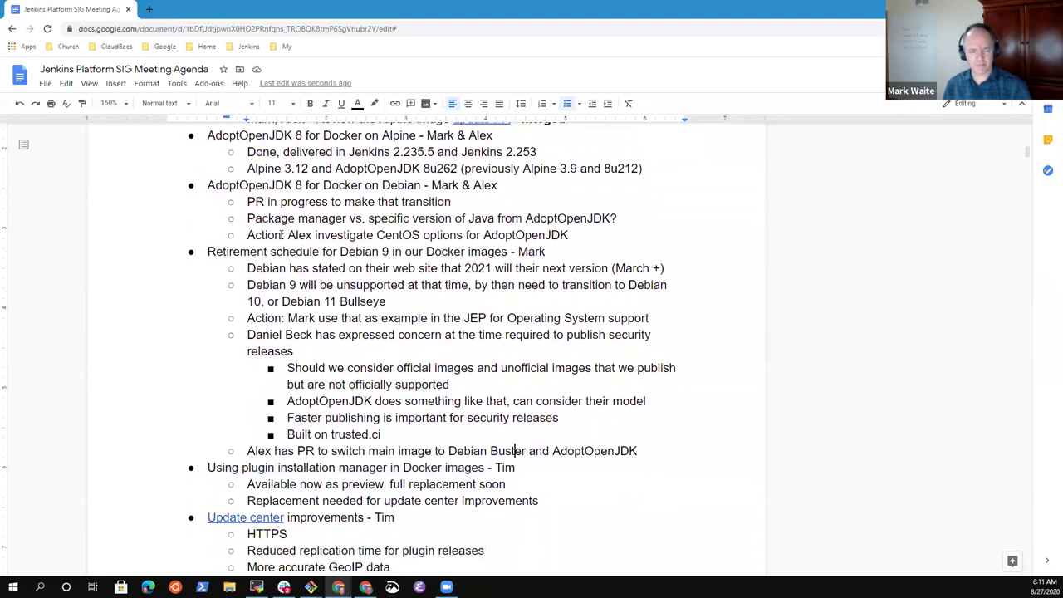
pyautogui.hotkey('shift', 'End')
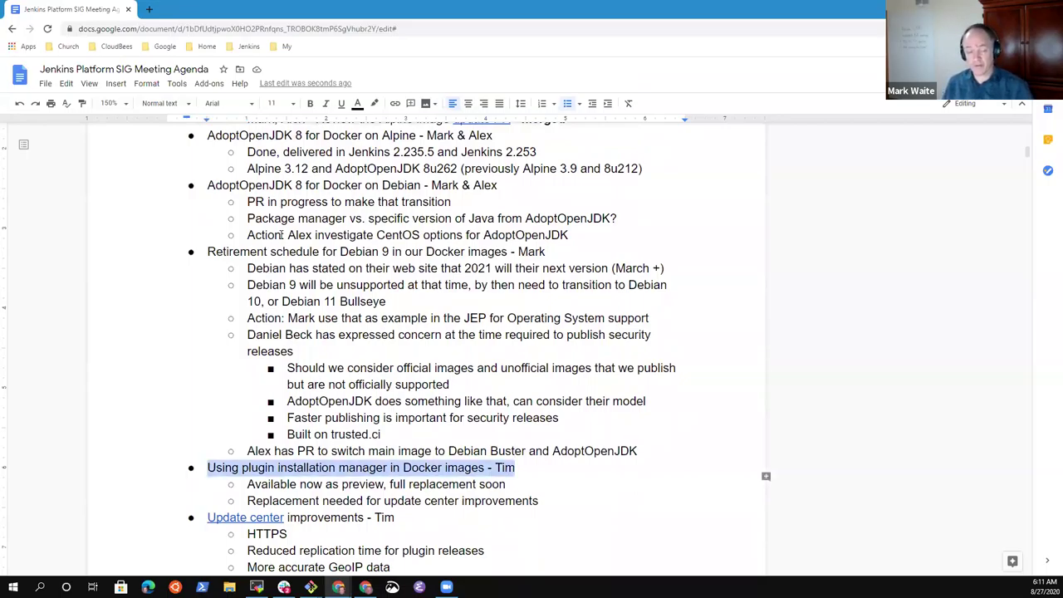
pyautogui.press('Down')
pyautogui.press('Down')
pyautogui.press('Down')
pyautogui.press('Down')
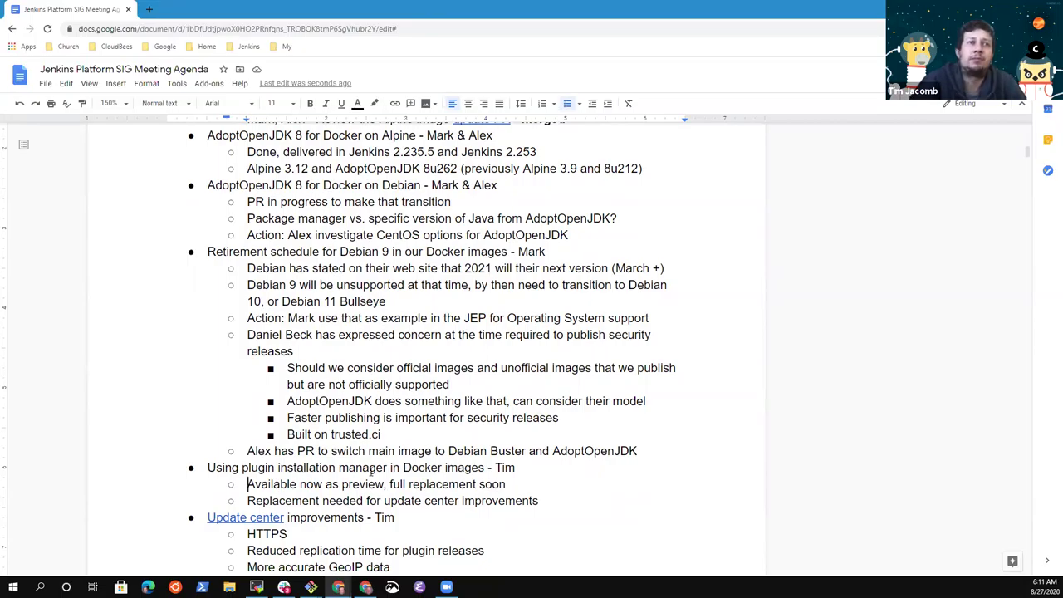
# - Make the line 'Available now as preview in latest weekly' and split 'Full replacement soon' onto its own bullet
pyautogui.hotkey('ctrl', 'Right')
pyautogui.hotkey('ctrl', 'Right')
pyautogui.press('Delete')
pyautogui.write('in latest')
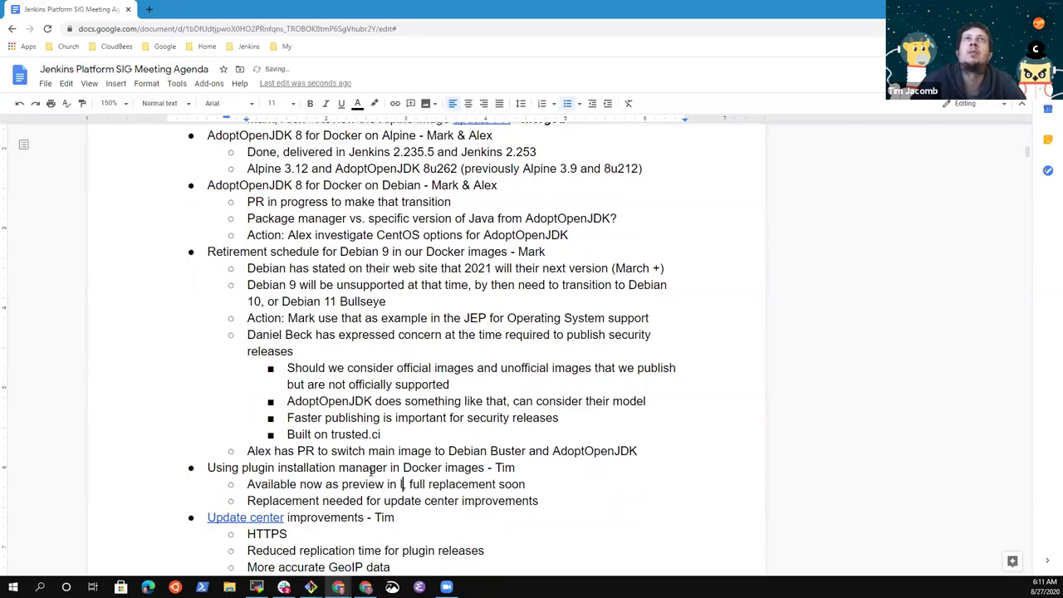
pyautogui.write(' weekly,')
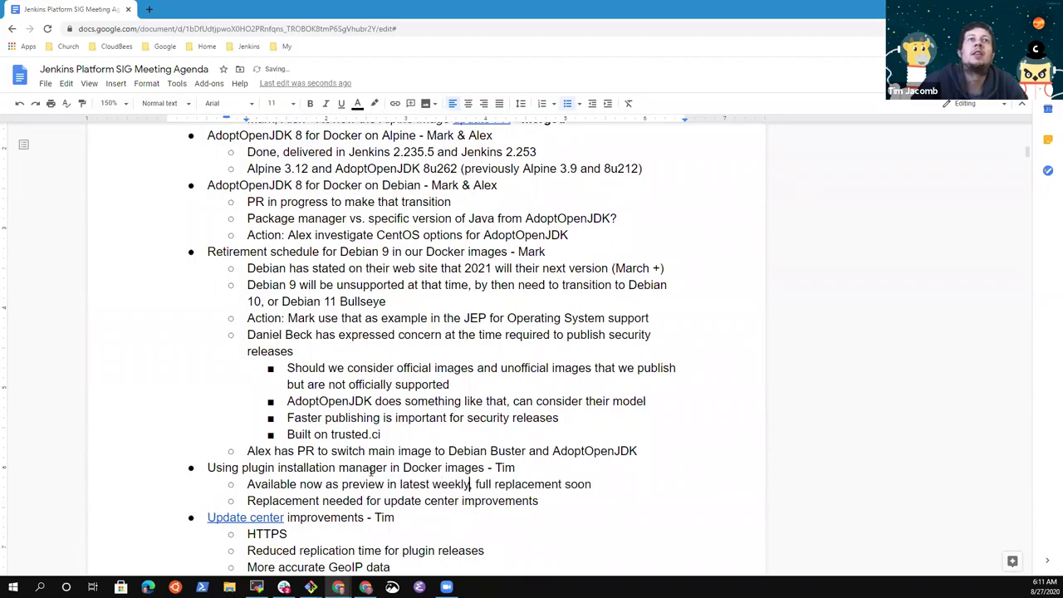
pyautogui.hotkey('ctrl', 'Left')
pyautogui.hotkey('ctrl', 'Left')
pyautogui.hotkey('ctrl', 'Left')
pyautogui.press('BackSpace')
pyautogui.press('BackSpace')
pyautogui.press('Return')
pyautogui.press('Delete')
pyautogui.write('F')
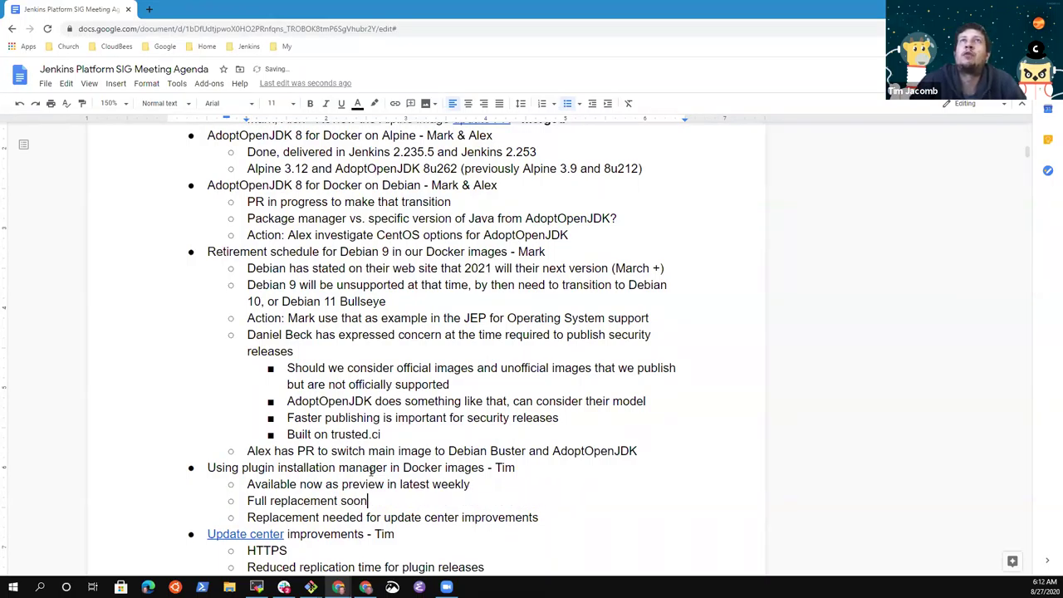
# - Start a third-level sub-bullet under the 'latest weekly' line
pyautogui.press('Up')
pyautogui.press('End')
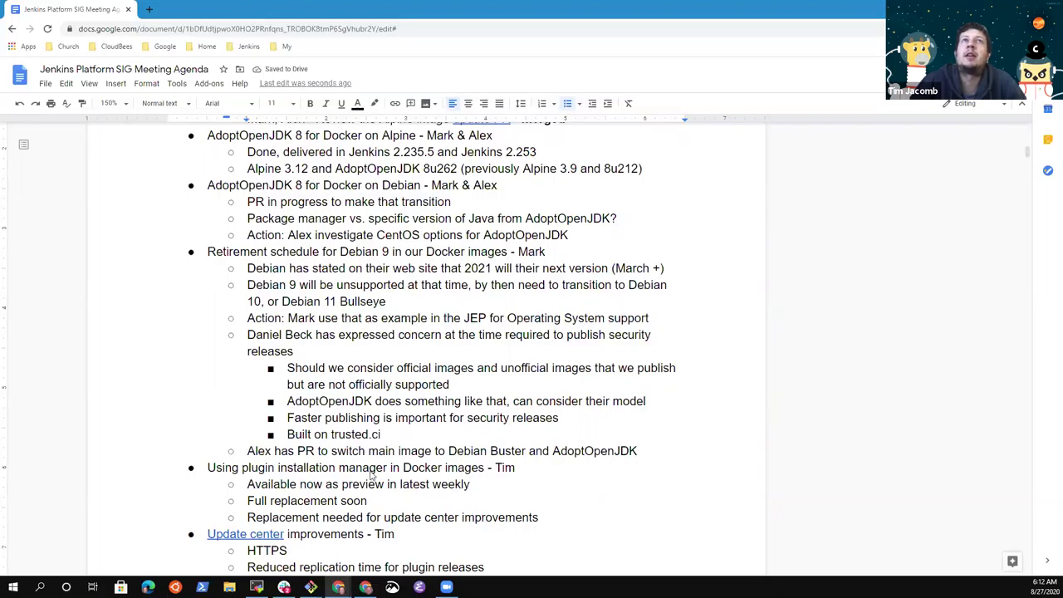
pyautogui.press('Return')
pyautogui.press('Tab')
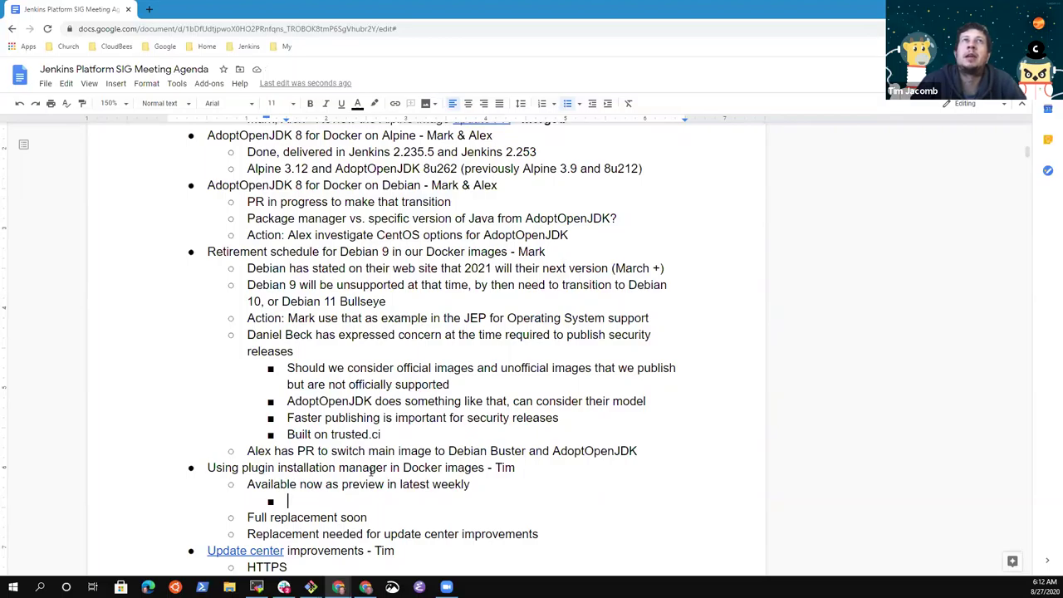
# - Add sub-bullets 'Automatic update plugin file from the CLI with latest version numbers' and 'Output to console also'
pyautogui.write('Automa')
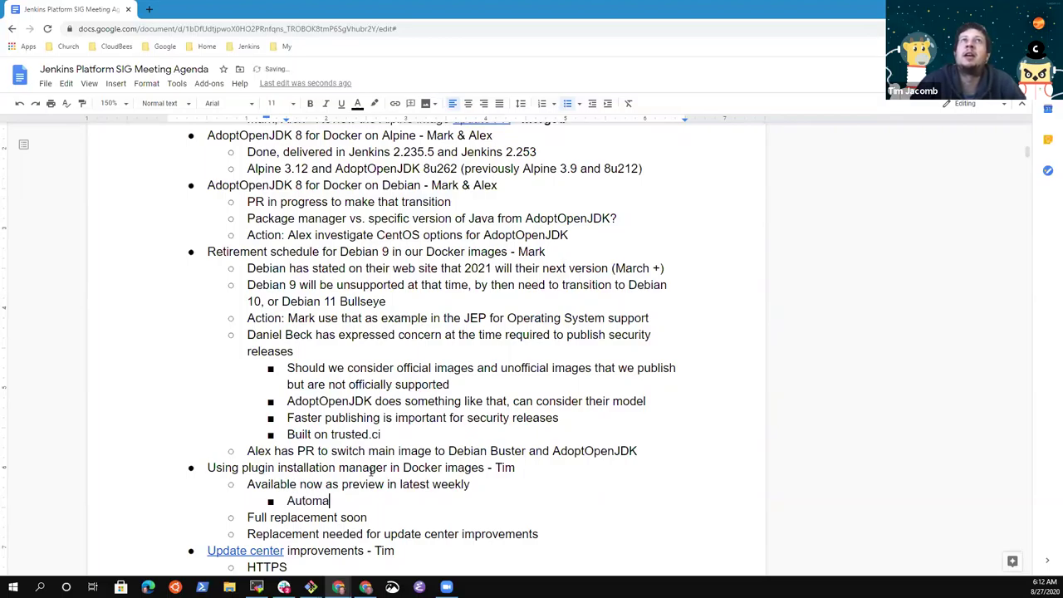
pyautogui.write('tic update')
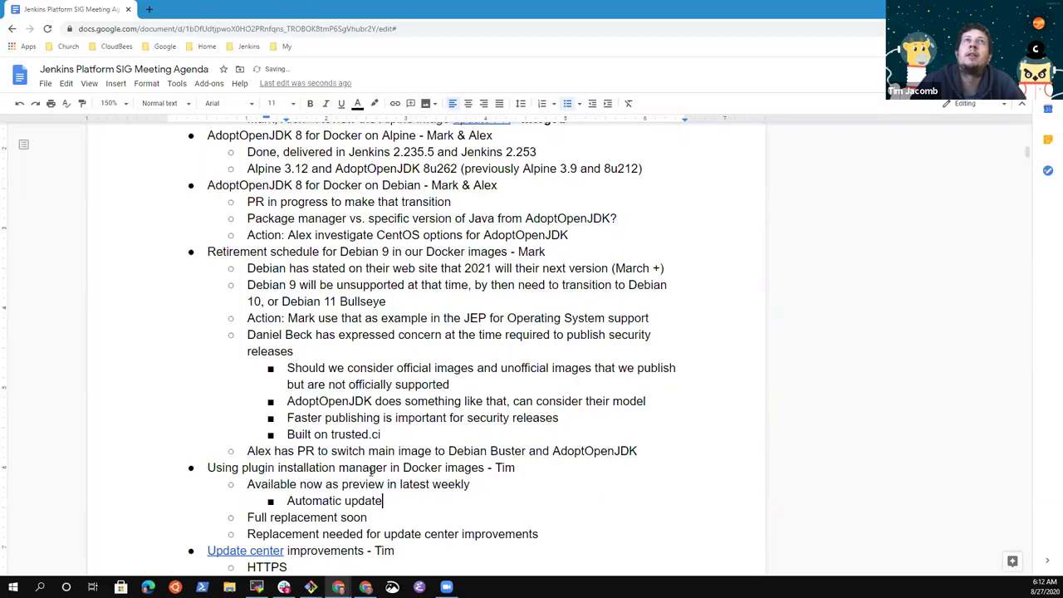
pyautogui.write(' plugin ')
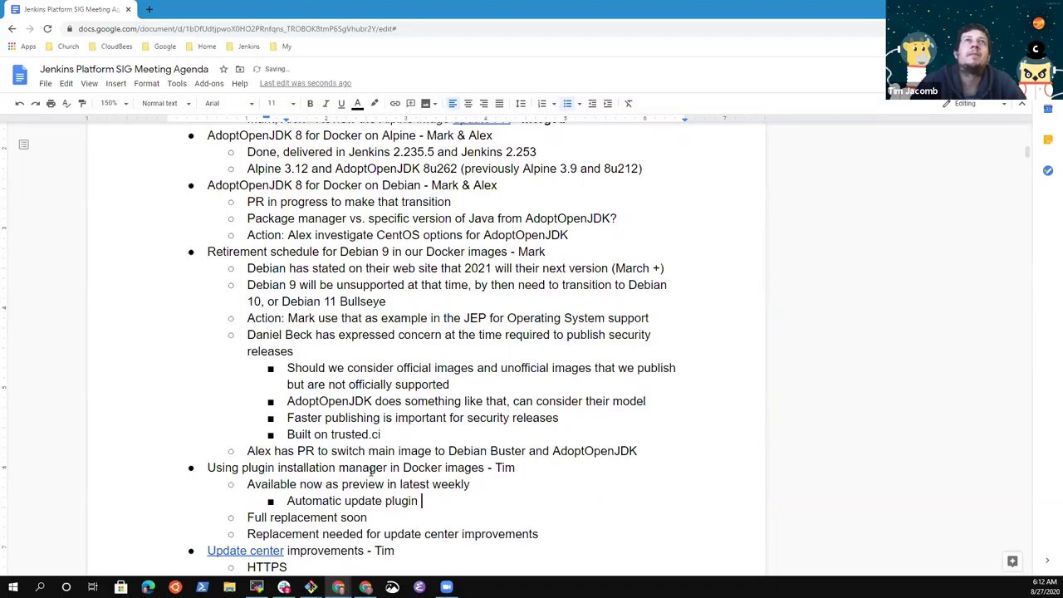
pyautogui.write('file from the CLI')
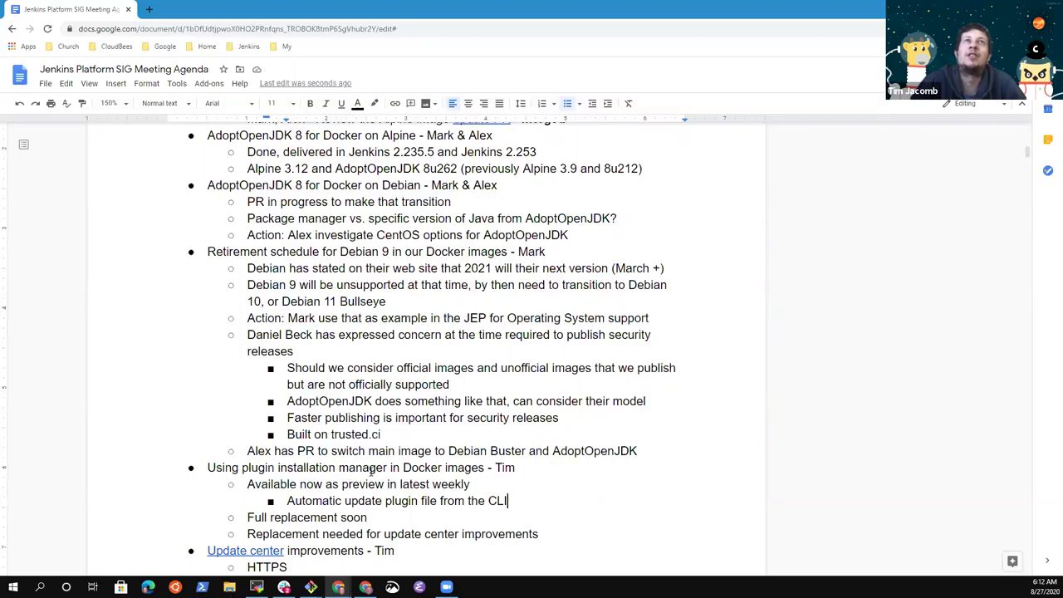
pyautogui.write('with latest version numbers')
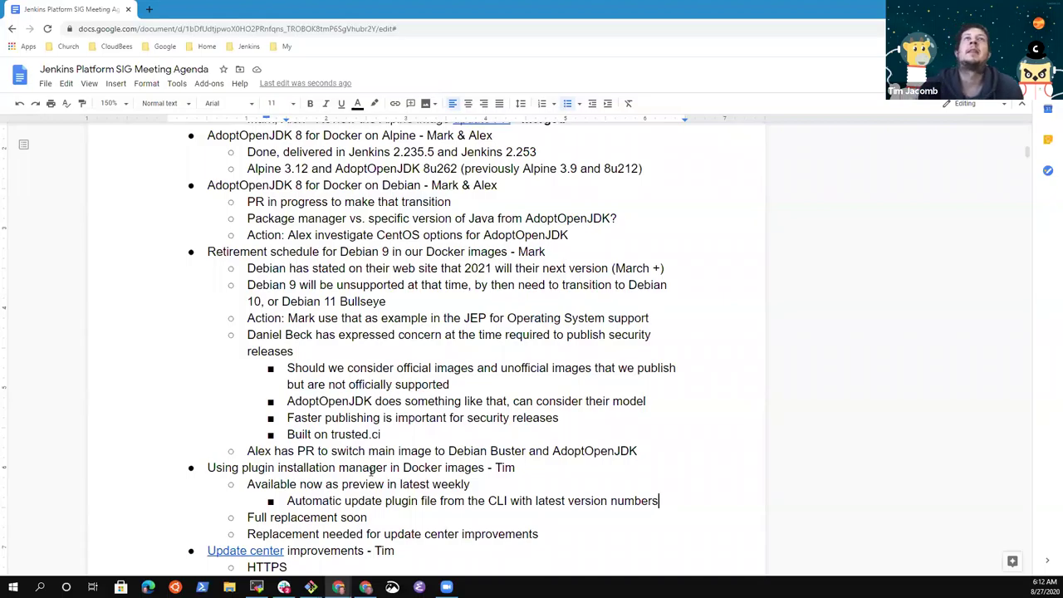
pyautogui.hotkey('ctrl', 'Left')
pyautogui.press('Return')
pyautogui.write('Output to console as')
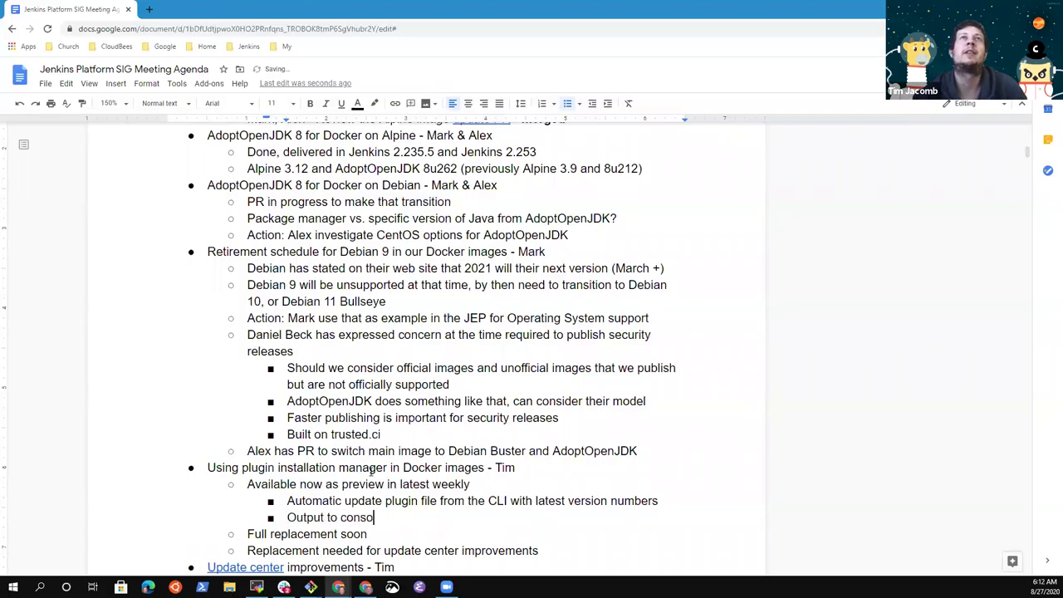
pyautogui.press('BackSpace')
pyautogui.press('BackSpace')
pyautogui.write('also')
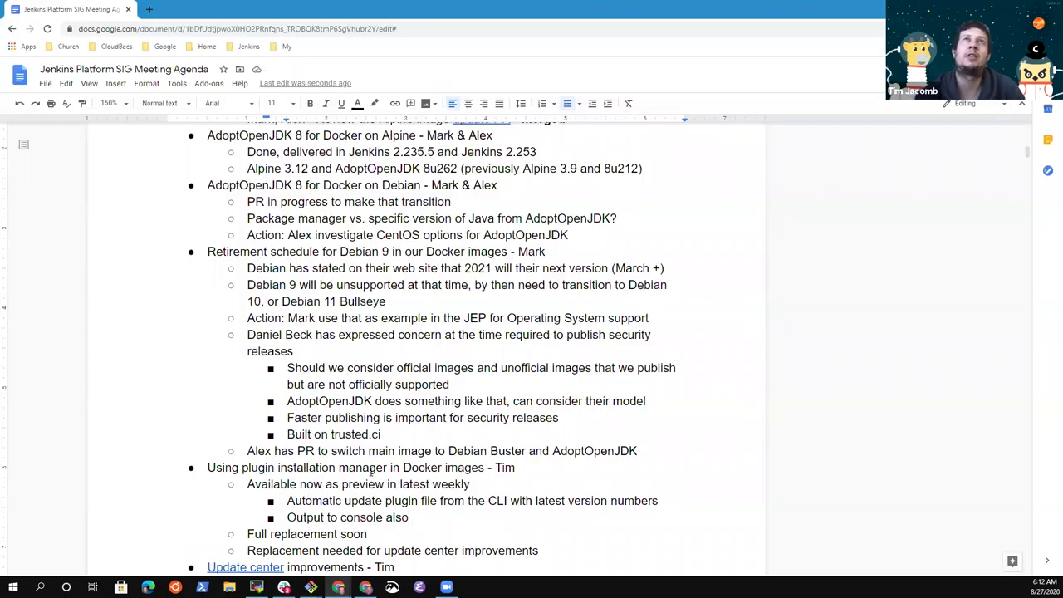
# - Append ', 2.254, next LTS 2.249.1' to the 'latest weekly' preview line
pyautogui.press('Up')
pyautogui.press('Up')
pyautogui.press('End')
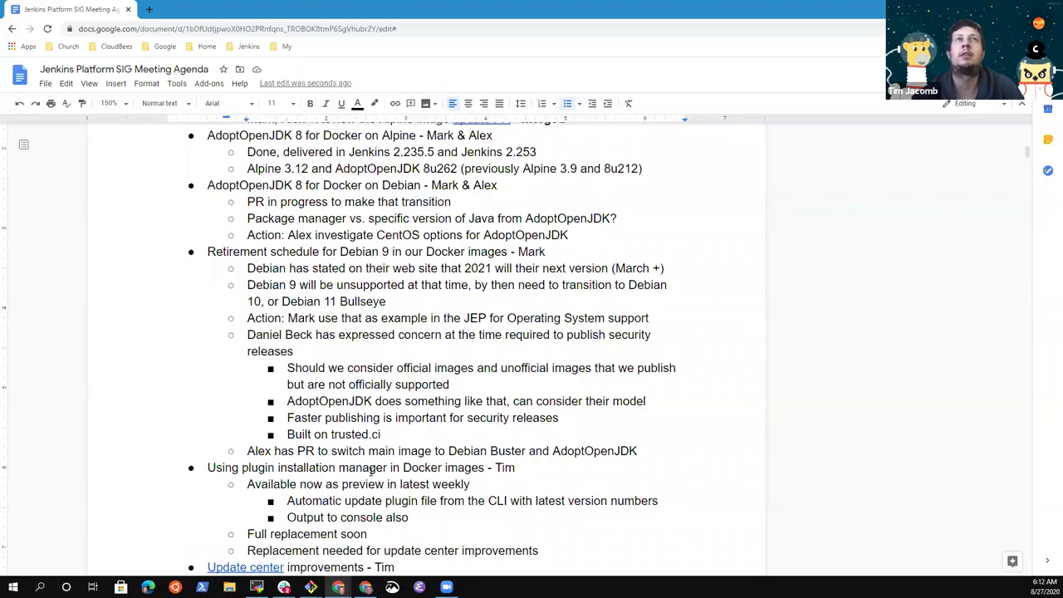
pyautogui.write(', 22.54')
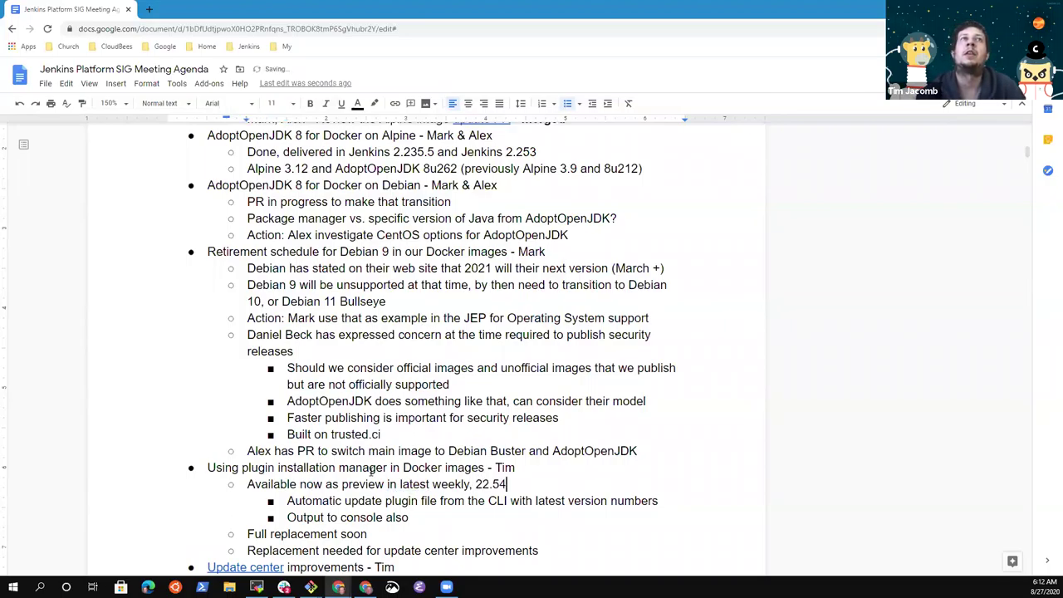
pyautogui.press('BackSpace')
pyautogui.press('BackSpace')
pyautogui.press('BackSpace')
pyautogui.press('BackSpace')
pyautogui.write('.2')
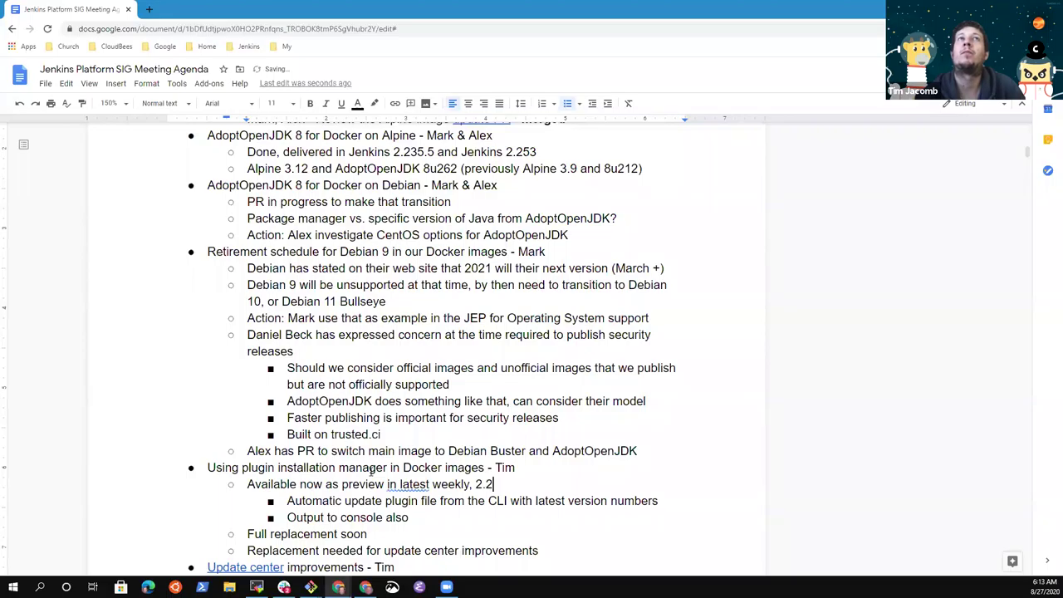
pyautogui.write('54, ')
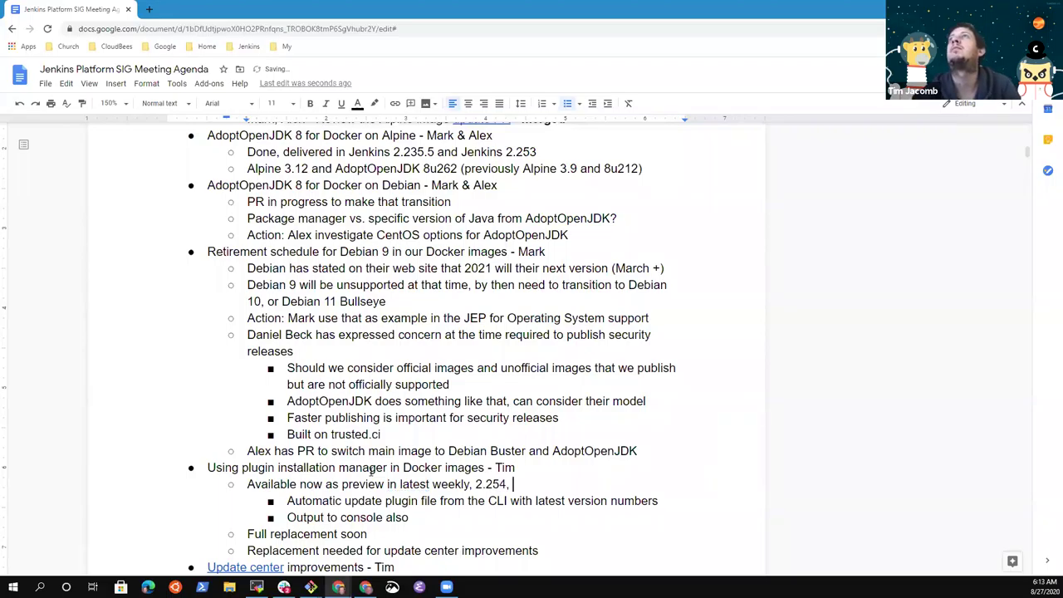
pyautogui.write('next LTS')
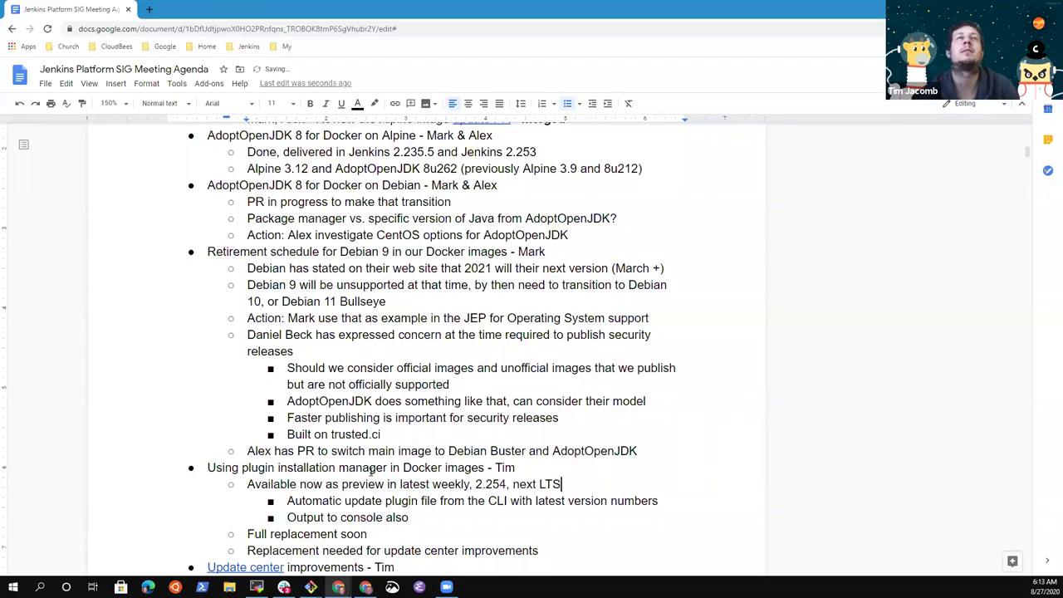
pyautogui.write(' 2.249.1')
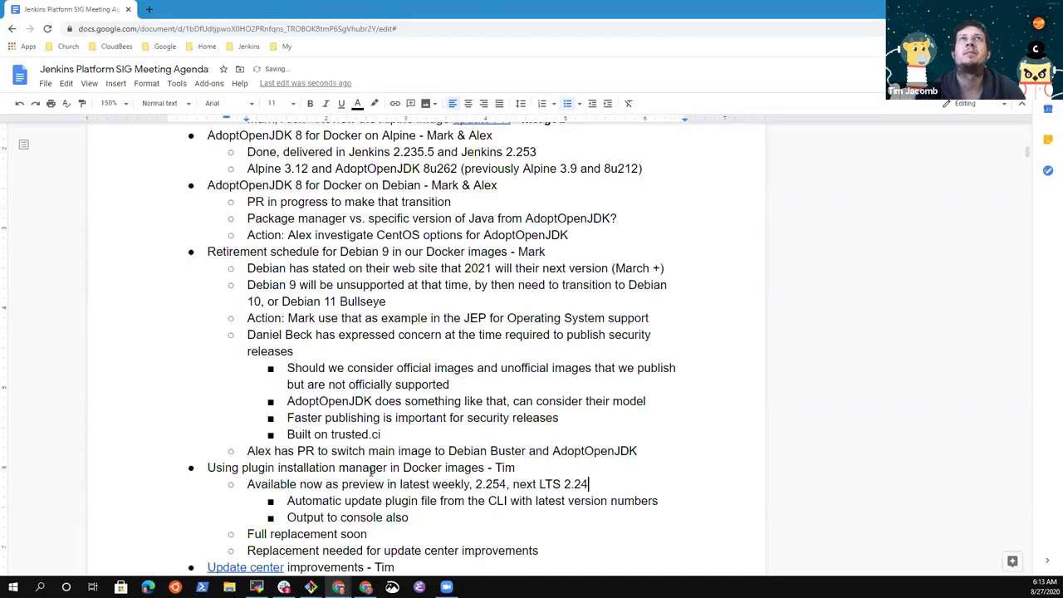
pyautogui.press('Down')
pyautogui.press('Down')
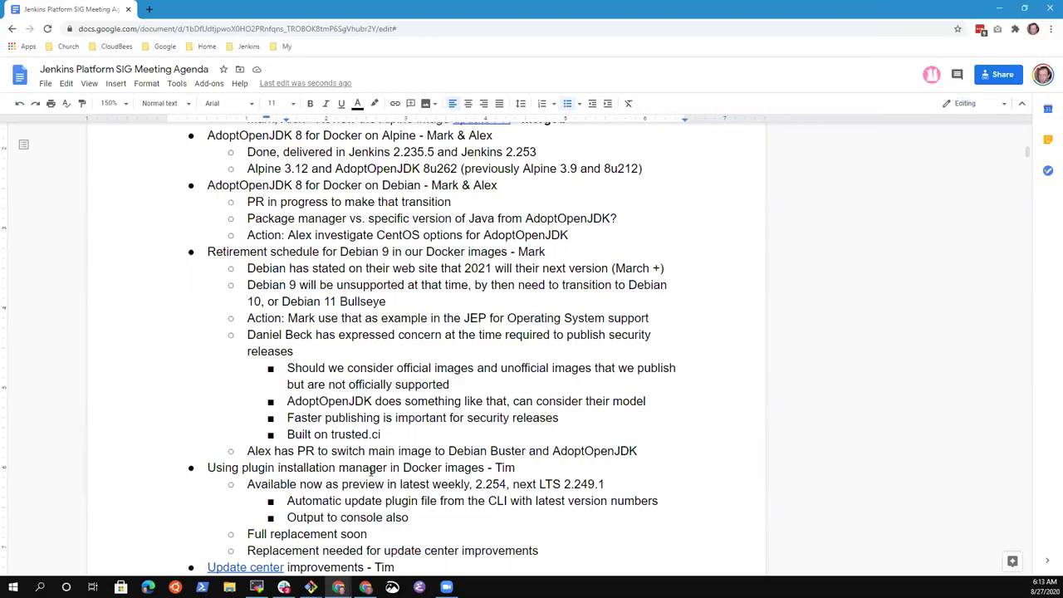
pyautogui.press('Home')
pyautogui.hotkey('ctrl', 'shift', 'Right')
pyautogui.hotkey('ctrl', 'shift', 'Right')
pyautogui.hotkey('ctrl', 'shift', 'Right')
pyautogui.hotkey('ctrl', 'shift', 'Right')
pyautogui.press('Down')
pyautogui.press('Down')
# - Add a 'Need to announce removal' bullet after 'Output to console also', then delete it again
pyautogui.press('End')
pyautogui.press('Return')
pyautogui.hotkey('shift', 'Tab')
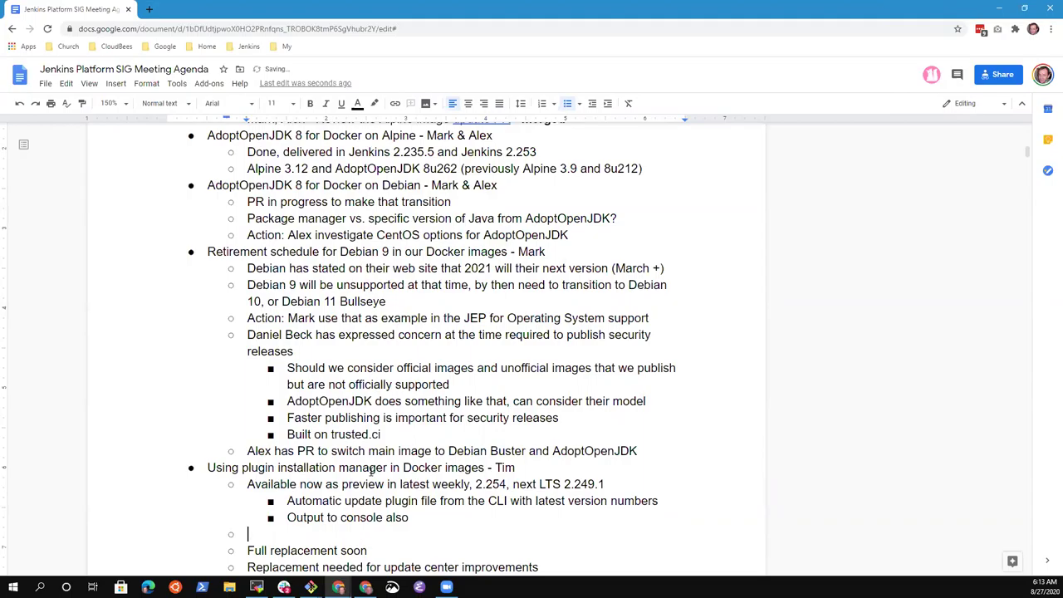
pyautogui.write('Need to announce ')
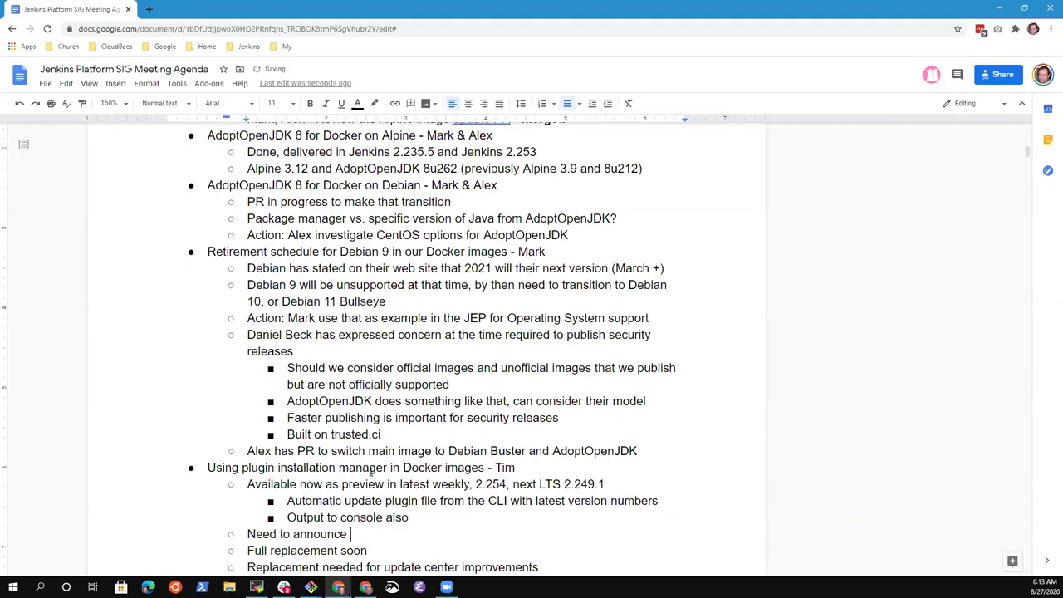
pyautogui.write('removal')
pyautogui.hotkey('shift', 'Home')
pyautogui.press('BackSpace')
pyautogui.press('Delete')
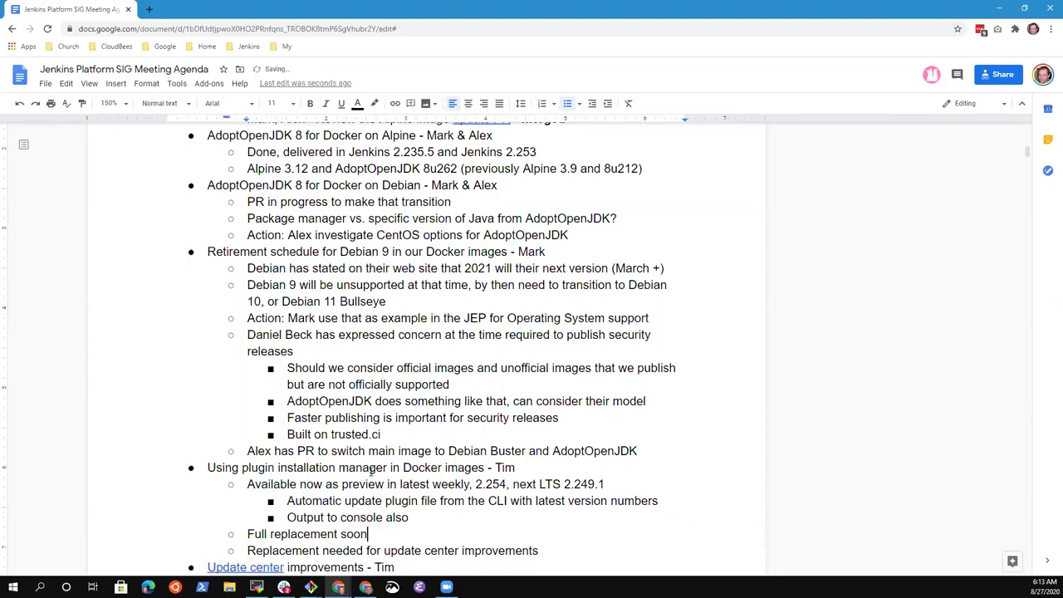
# - Start a third-level bullet 'Need' under 'Full replacement soon'
pyautogui.press('Return')
pyautogui.press('Tab')
pyautogui.write('nmeed')
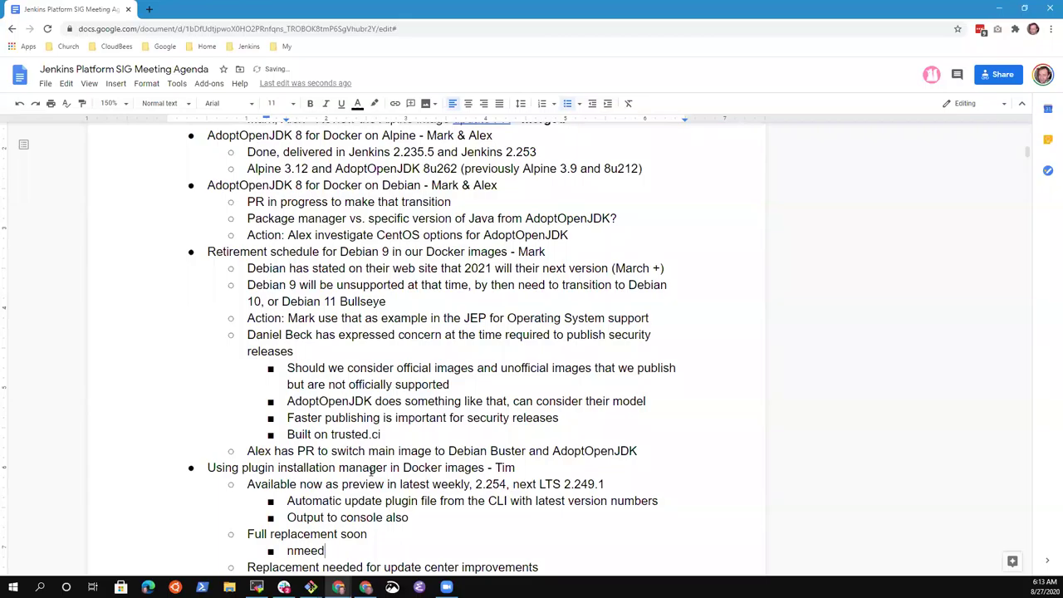
pyautogui.press('BackSpace')
pyautogui.press('BackSpace')
pyautogui.press('BackSpace')
pyautogui.press('BackSpace')
pyautogui.press('BackSpace')
pyautogui.write('Need')
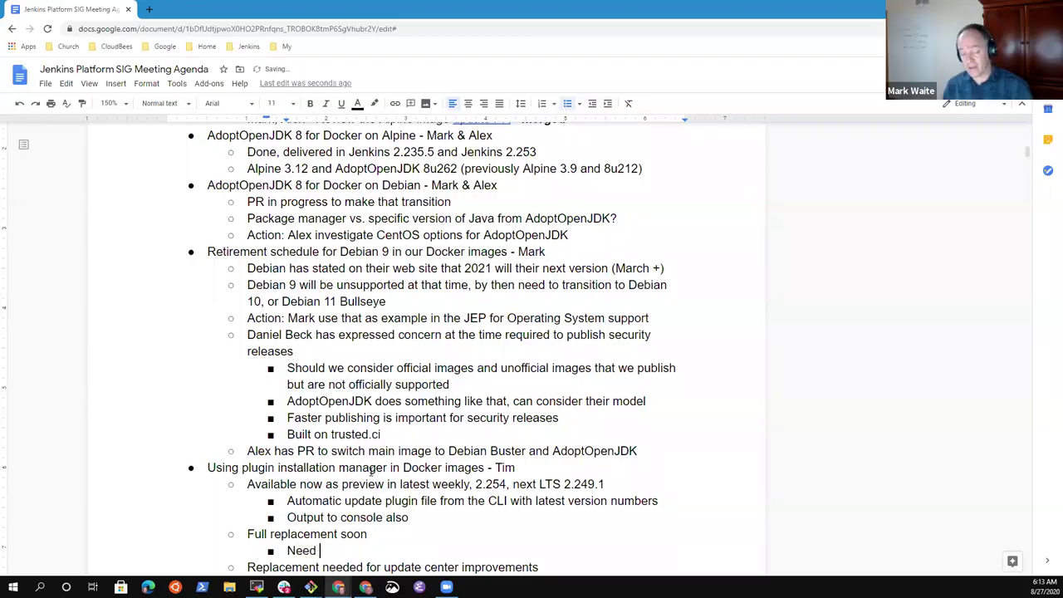
pyautogui.press('Up')
pyautogui.press('Home')
pyautogui.hotkey('shift', 'End')
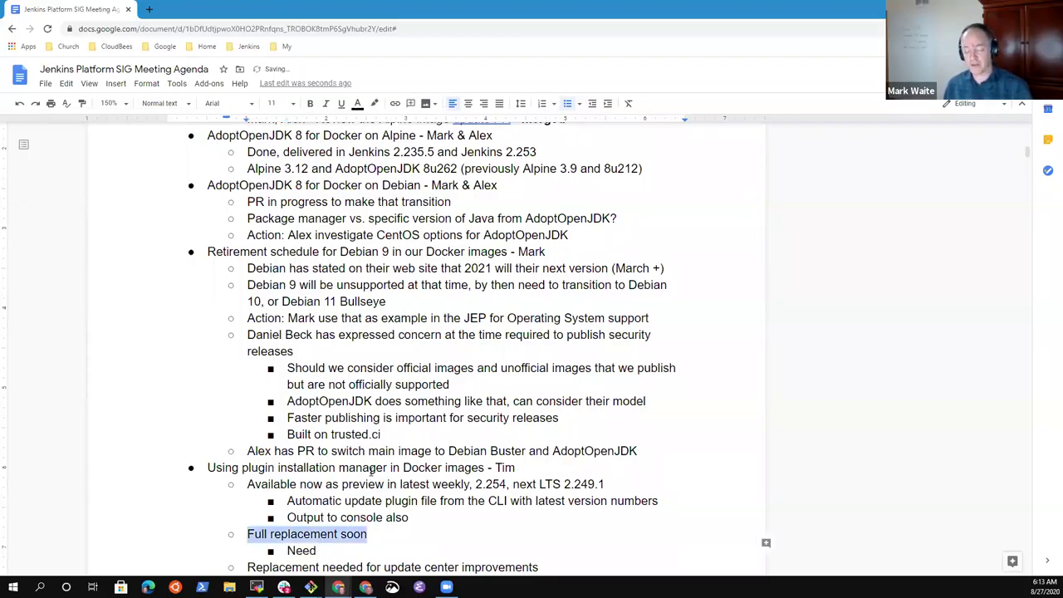
pyautogui.press('Down')
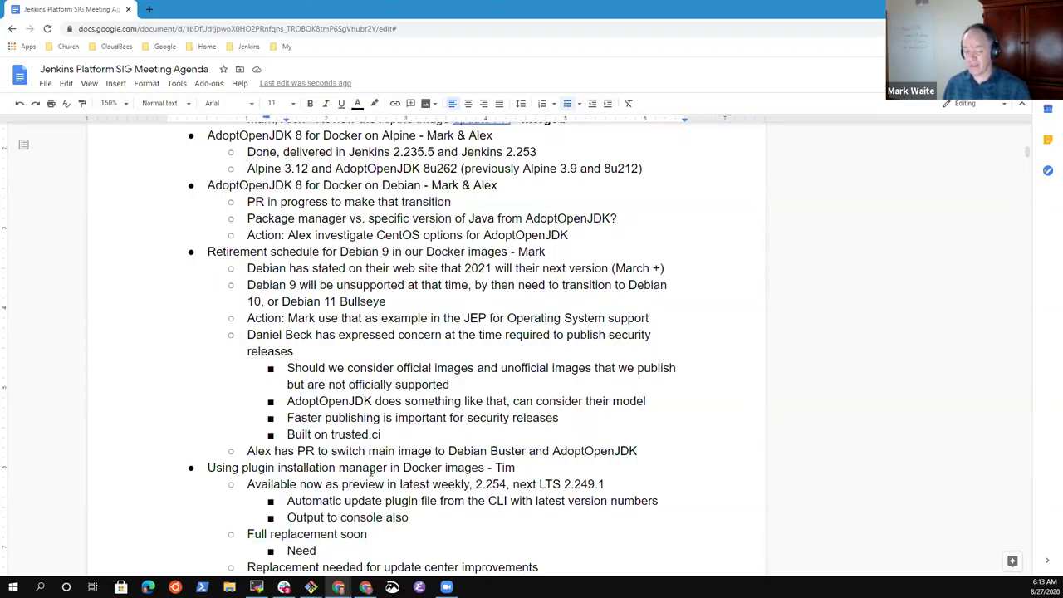
pyautogui.scroll(-2, 371, 469)
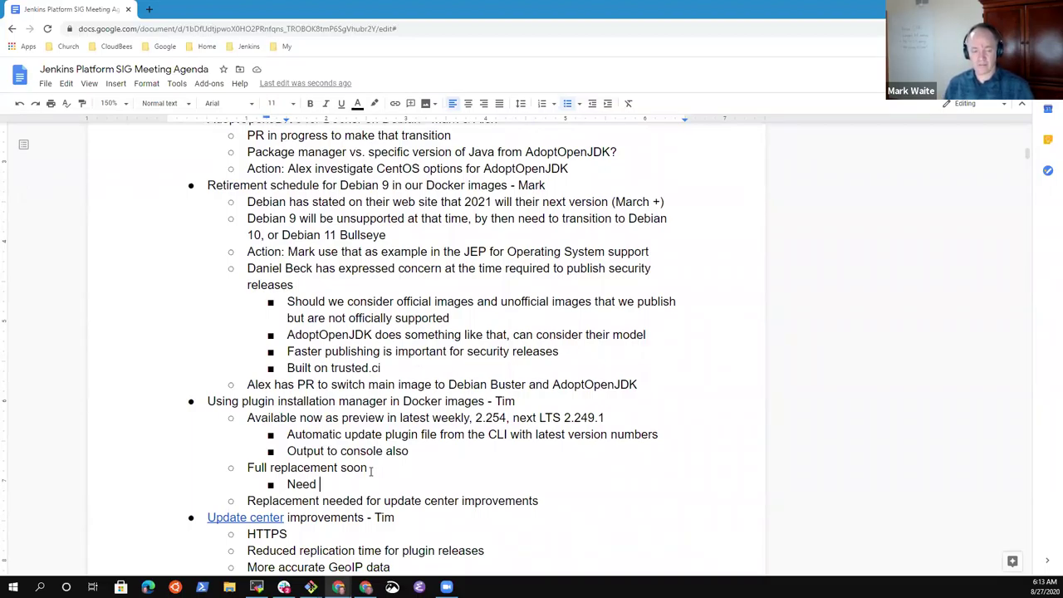
# - Rewrite the bullet: a team member's pull request makes install-plugins work better with the new update center
pyautogui.press('BackSpace')
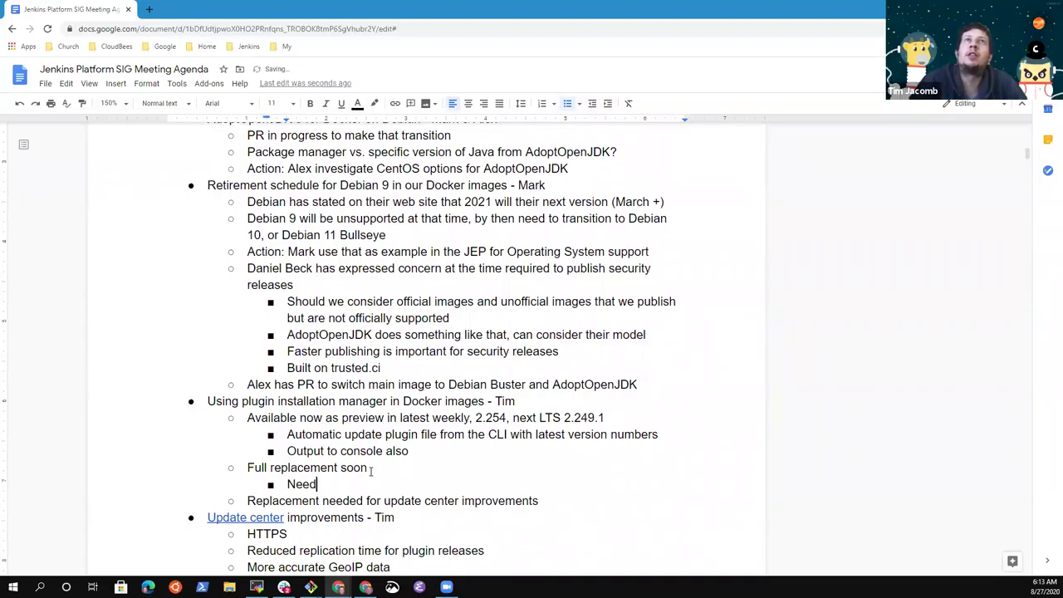
pyautogui.hotkey('ctrl', 'shift', 'Left')
pyautogui.write('Daniel ')
pyautogui.write('Beck has a ')
pyautogui.write('fpul')
pyautogui.press('BackSpace')
pyautogui.press('BackSpace')
pyautogui.press('BackSpace')
pyautogui.press('BackSpace')
pyautogui.write('pull request open ')
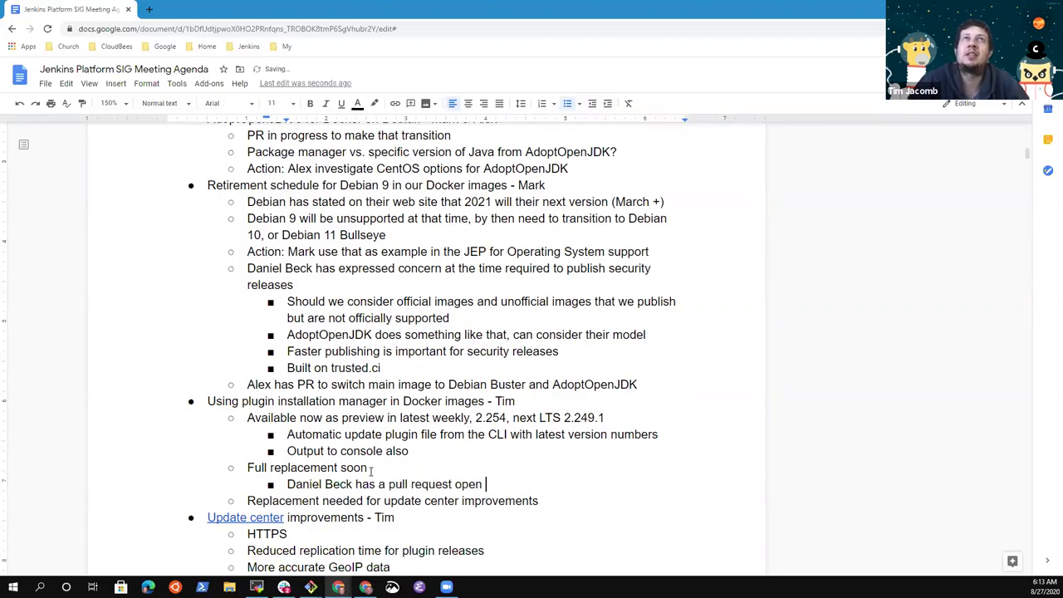
pyautogui.write('that makes isn')
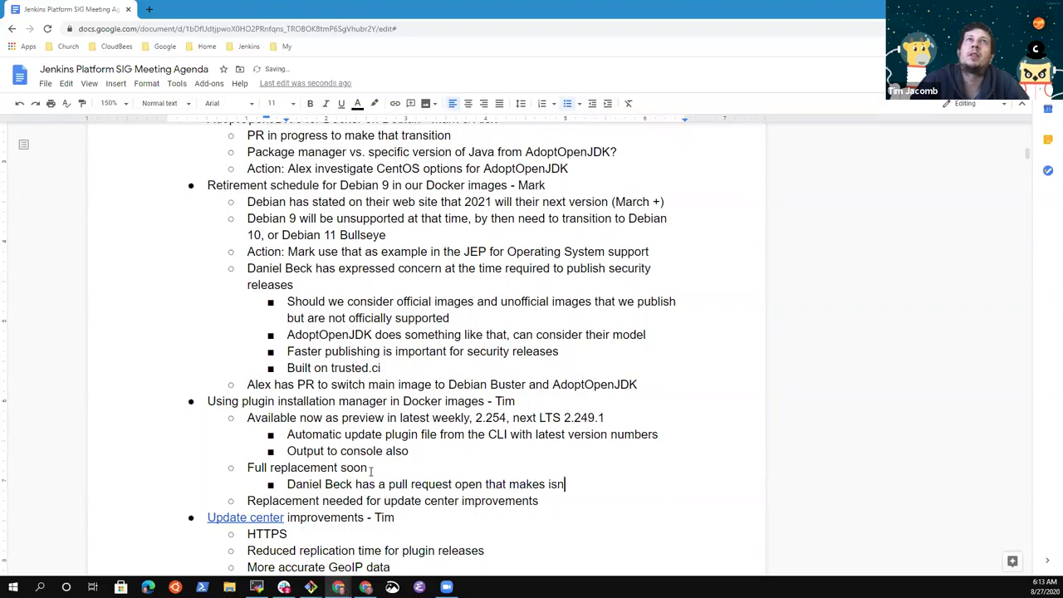
pyautogui.write('tall')
pyautogui.press('BackSpace')
pyautogui.press('BackSpace')
pyautogui.press('BackSpace')
pyautogui.press('BackSpace')
pyautogui.press('BackSpace')
pyautogui.press('BackSpace')
pyautogui.press('BackSpace')
pyautogui.write('install-')
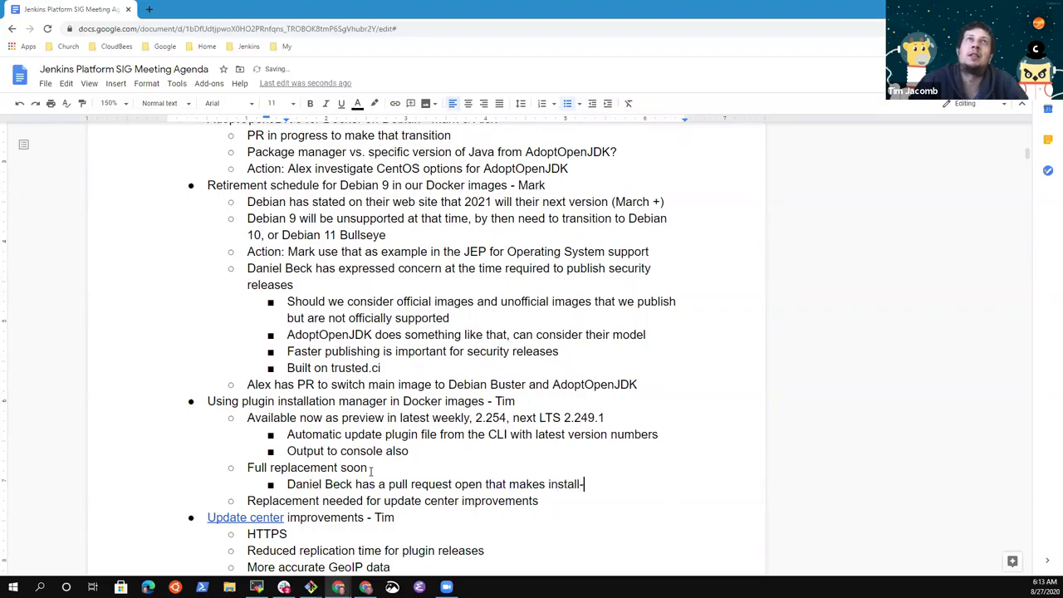
pyautogui.write('plugins ')
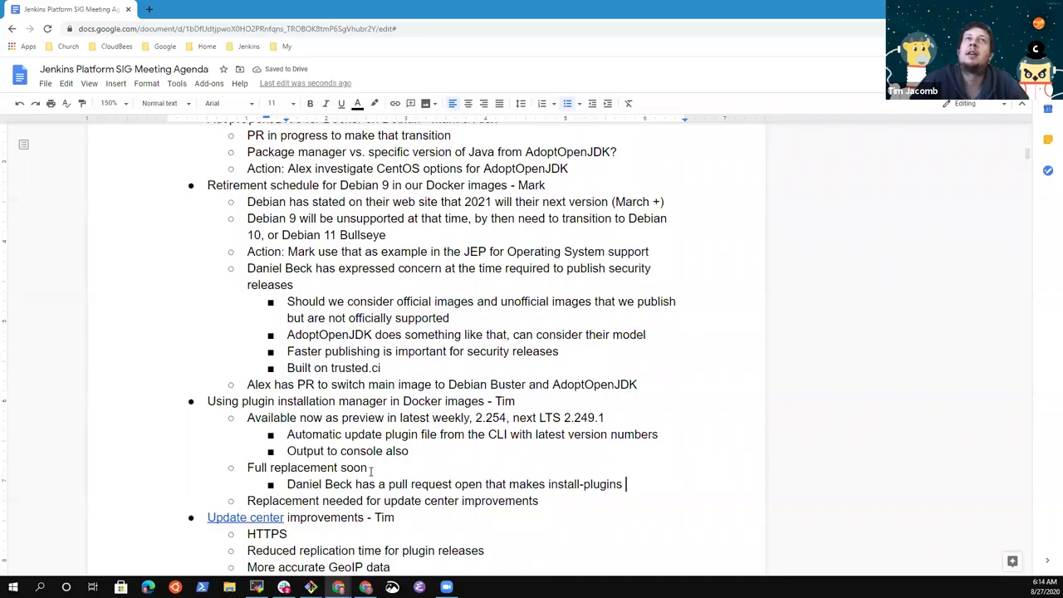
pyautogui.write('work better with the new ')
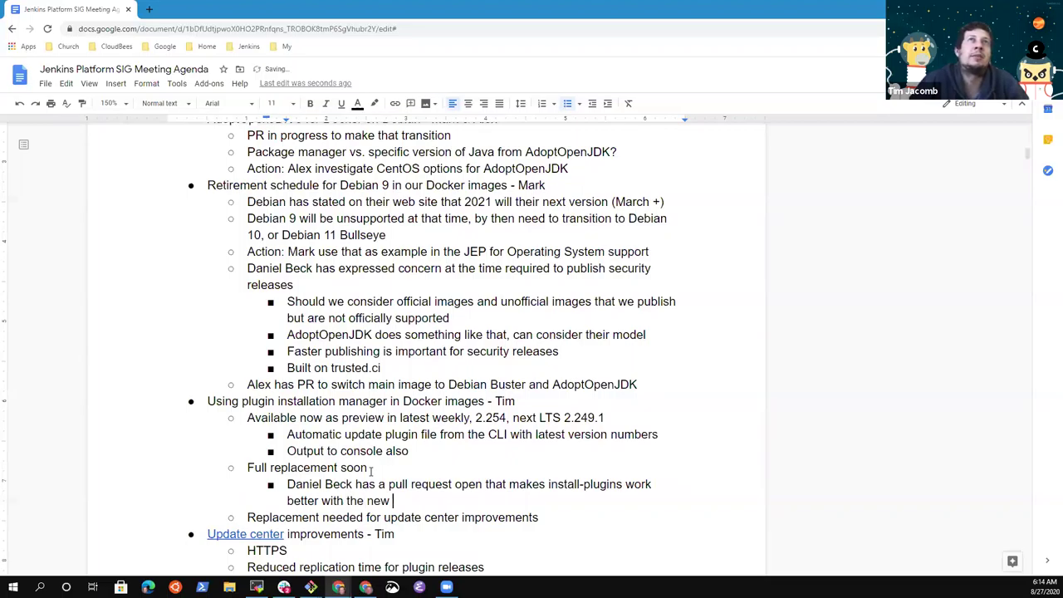
pyautogui.write('update center to all')
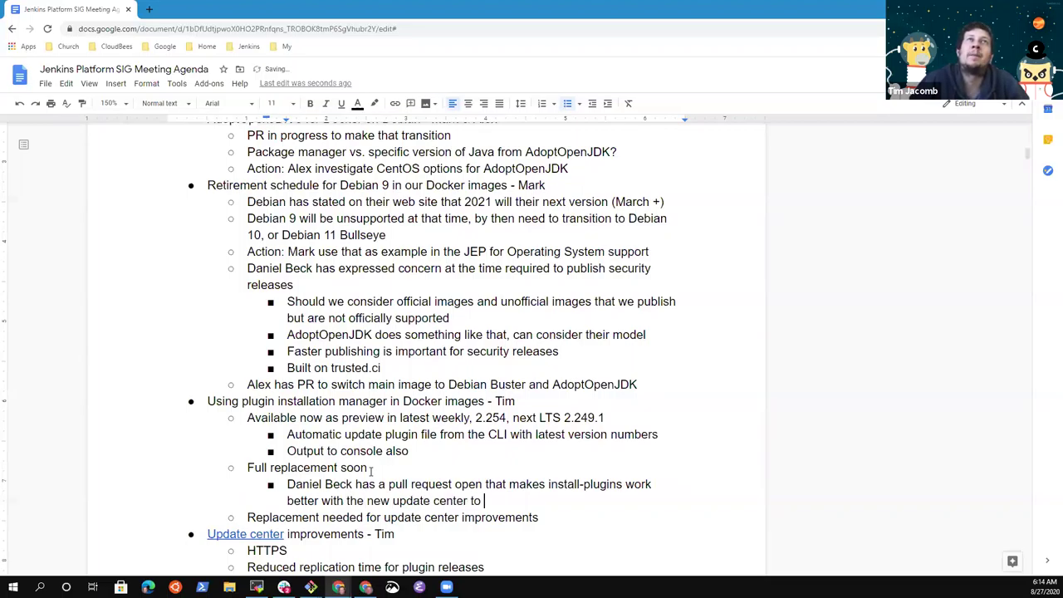
pyautogui.press('BackSpace')
pyautogui.press('BackSpace')
pyautogui.press('BackSpace')
pyautogui.press('BackSpace')
pyautogui.press('BackSpace')
pyautogui.press('BackSpace')
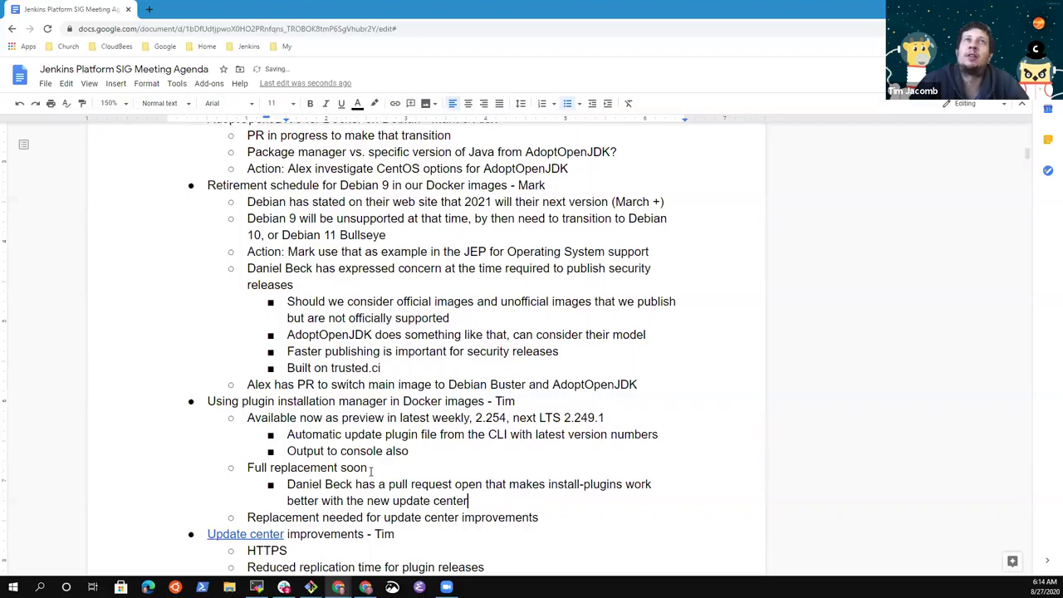
# - Add an indented sub-bullet beginning 'Allows retirement of some update center'
pyautogui.press('Return')
pyautogui.press('Tab')
pyautogui.write('Allows ret')
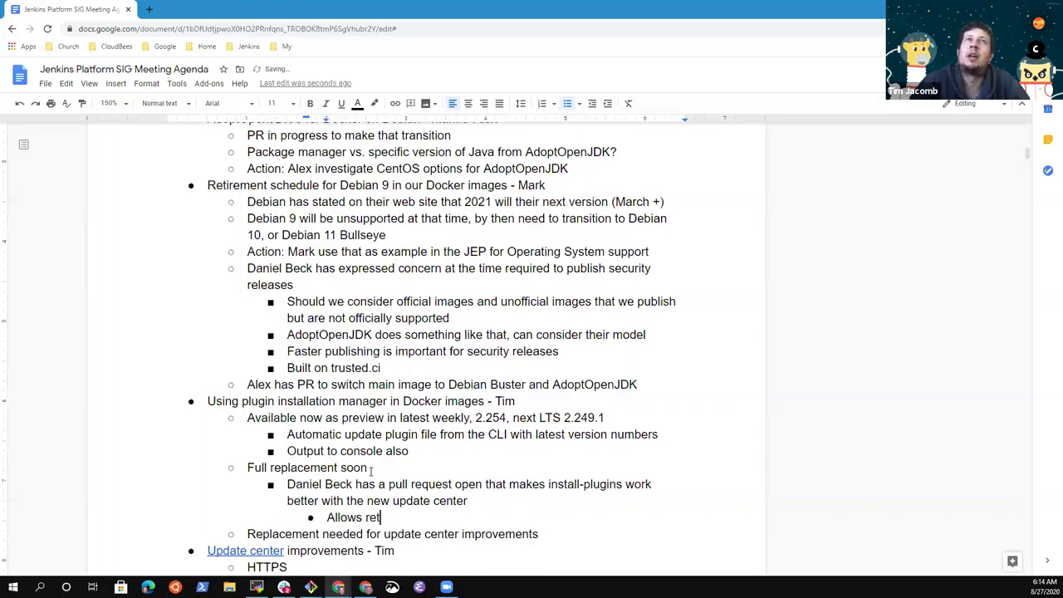
pyautogui.write('irement of ')
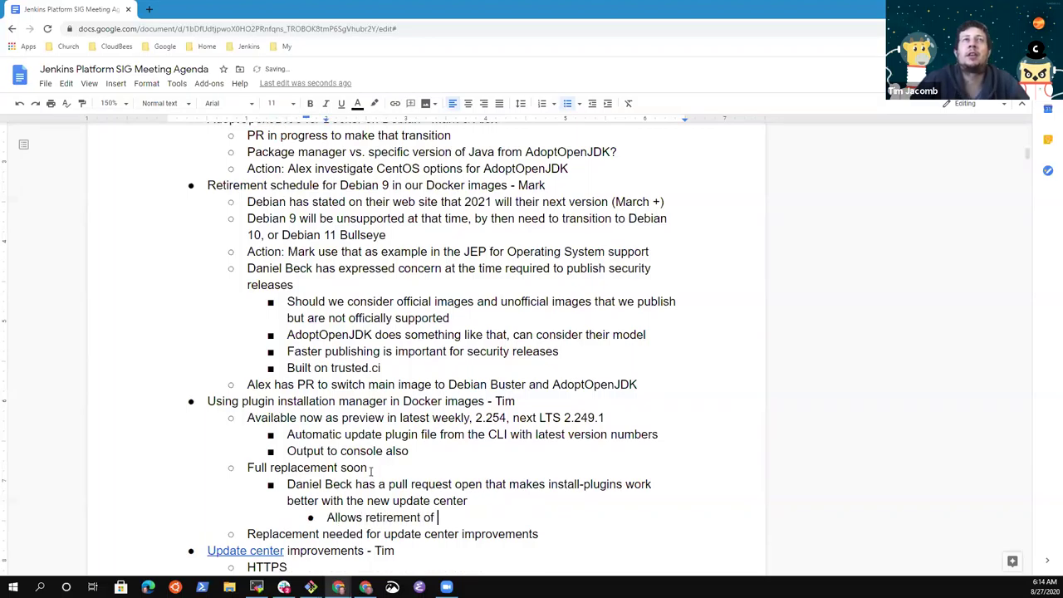
pyautogui.write('some of hte')
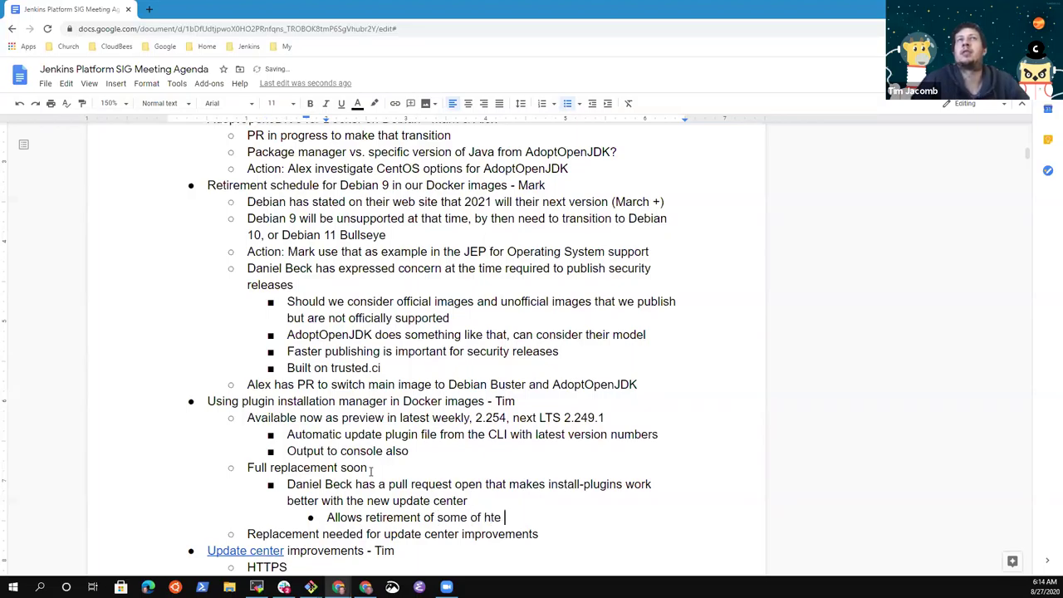
pyautogui.press('BackSpace')
pyautogui.press('BackSpace')
pyautogui.press('BackSpace')
pyautogui.press('BackSpace')
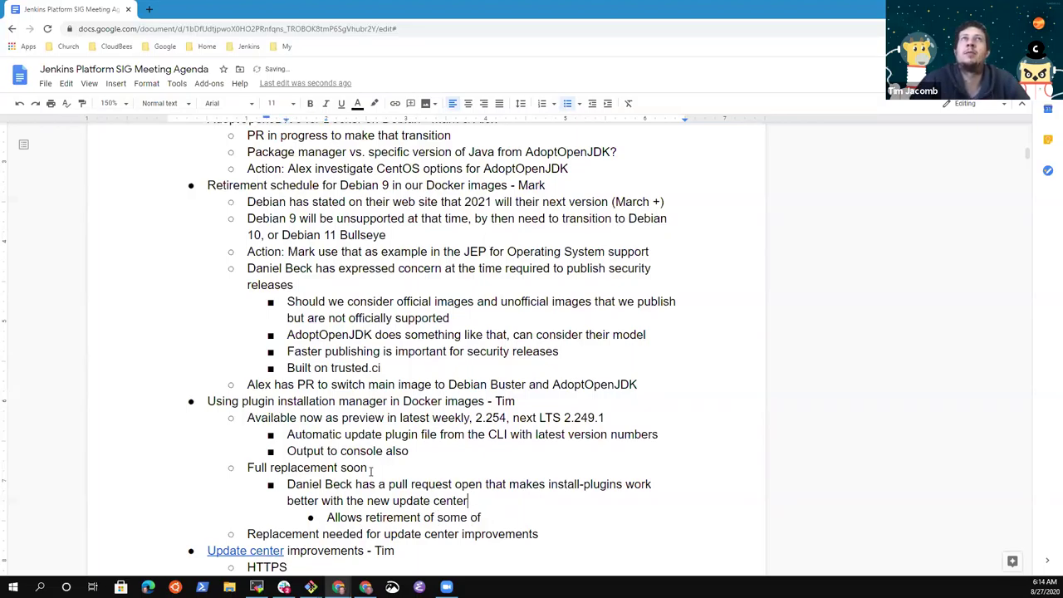
pyautogui.press('Down')
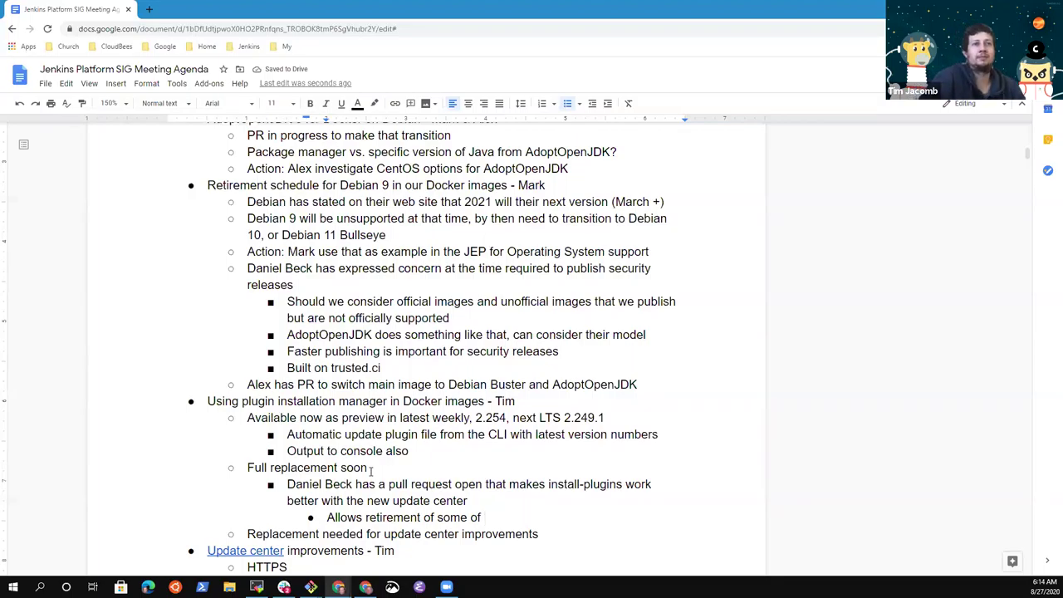
pyautogui.write('update center')
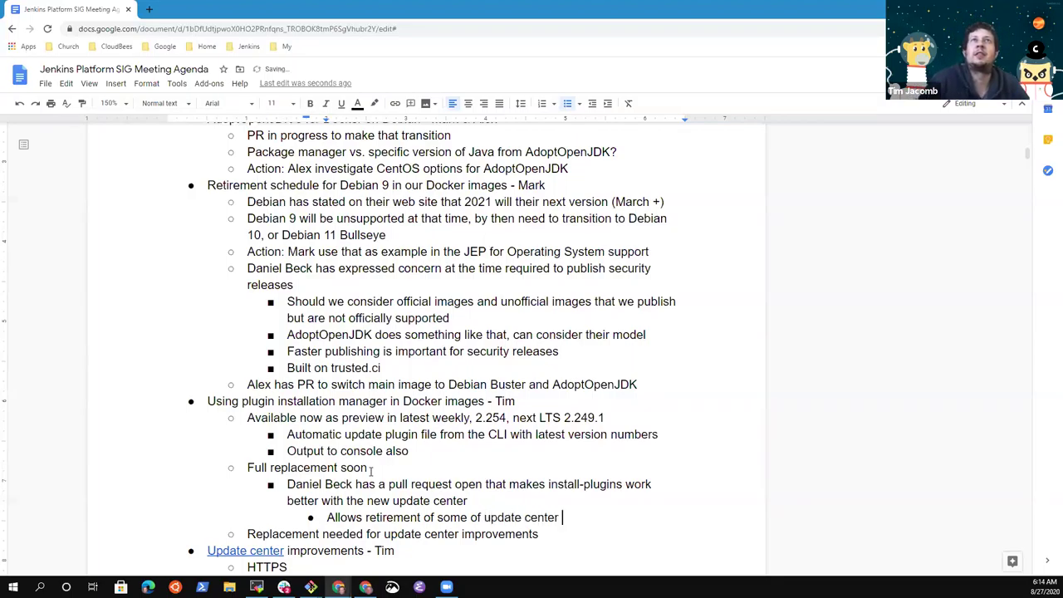
# - Reword the bullet's start to 'A pull request is open that makes install-plugins...'
pyautogui.press('Up')
pyautogui.press('Up')
pyautogui.press('Home')
pyautogui.hotkey('ctrl', 'shift', 'Right')
pyautogui.hotkey('ctrl', 'shift', 'Right')
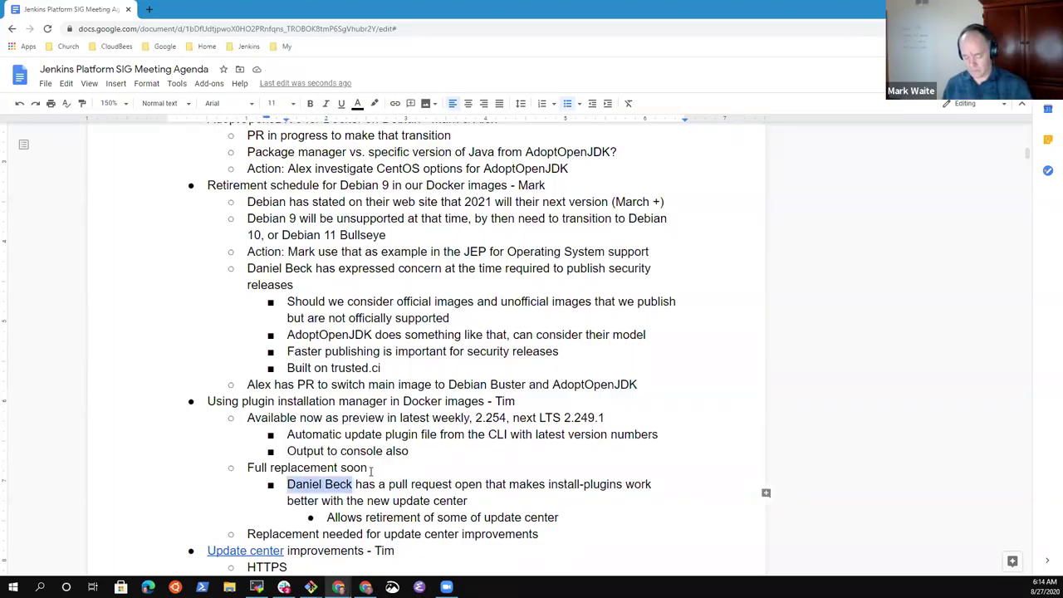
pyautogui.write('Al')
pyautogui.press('BackSpace')
pyautogui.press('BackSpace')
pyautogui.hotkey('ctrl', 'shift', 'Right')
pyautogui.write('A')
pyautogui.press('Delete')
pyautogui.press('Delete')
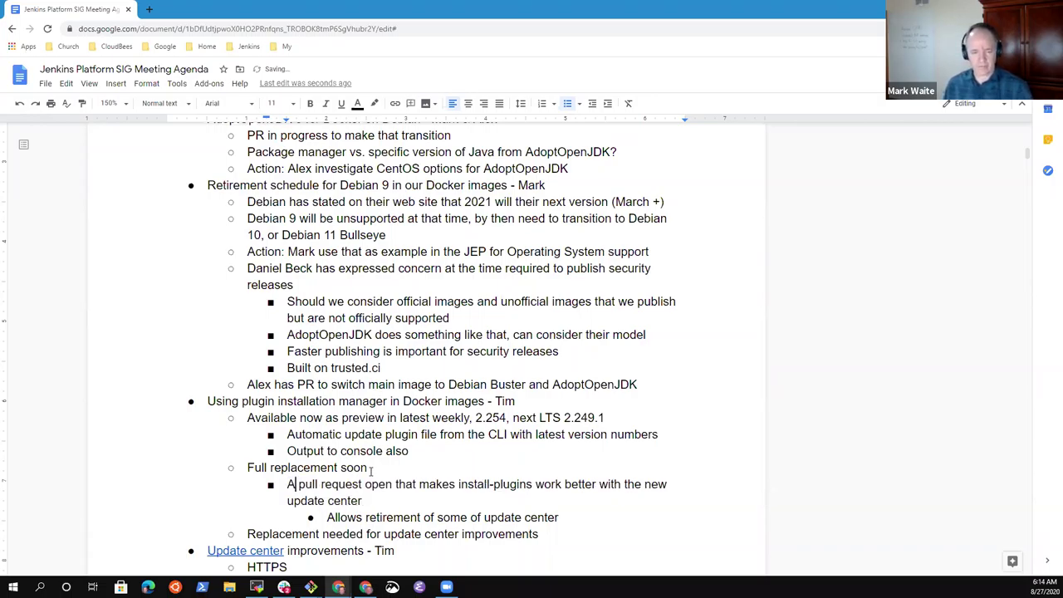
pyautogui.hotkey('ctrl', 'Right')
pyautogui.hotkey('ctrl', 'Right')
pyautogui.hotkey('ctrl', 'Right')
pyautogui.write('is')
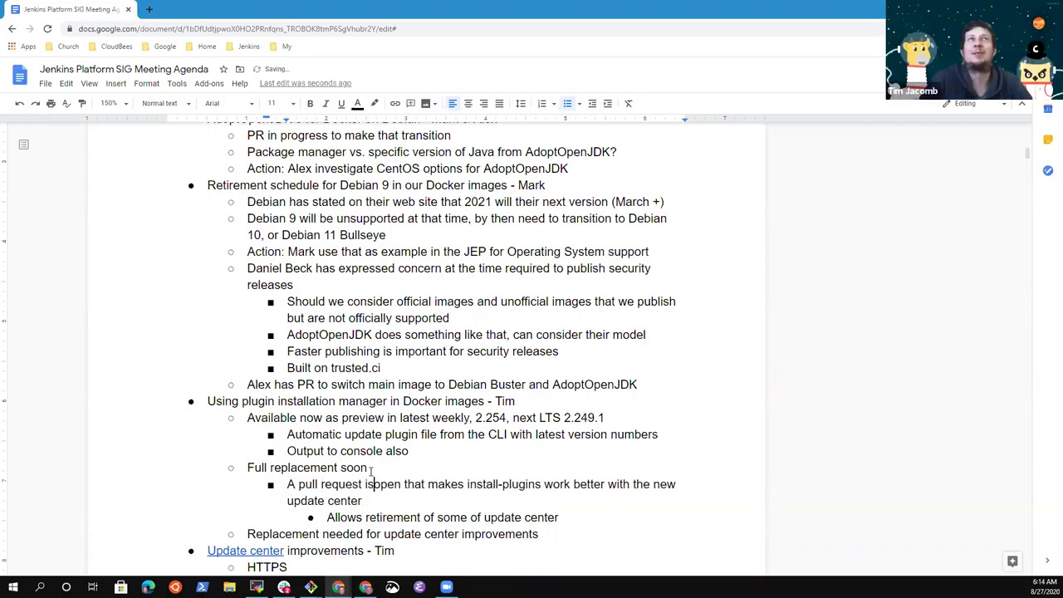
# - Finish the sub-bullet as 'Allows retirement of some update center features'
pyautogui.press('Down')
pyautogui.press('Down')
pyautogui.press('End')
pyautogui.hotkey('ctrl', 'Left')
pyautogui.hotkey('ctrl', 'shift', 'Right')
pyautogui.press('Delete')
pyautogui.press('End')
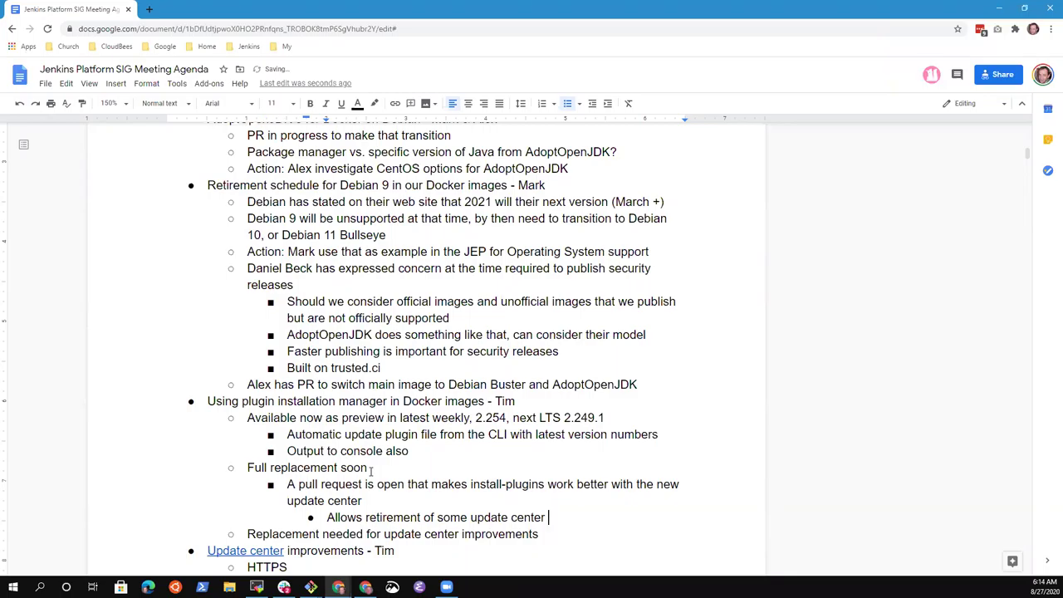
pyautogui.write('features')
# - Select the install-plugins name in the pull request bullet and remove a stray empty bullet below
pyautogui.press('Up')
pyautogui.press('Up')
pyautogui.hotkey('ctrl', 'Left')
pyautogui.hotkey('ctrl', 'Left')
pyautogui.hotkey('ctrl', 'Left')
pyautogui.hotkey('ctrl', 'Left')
pyautogui.hotkey('ctrl', 'Right')
pyautogui.hotkey('ctrl', 'Right')
pyautogui.hotkey('ctrl', 'Right')
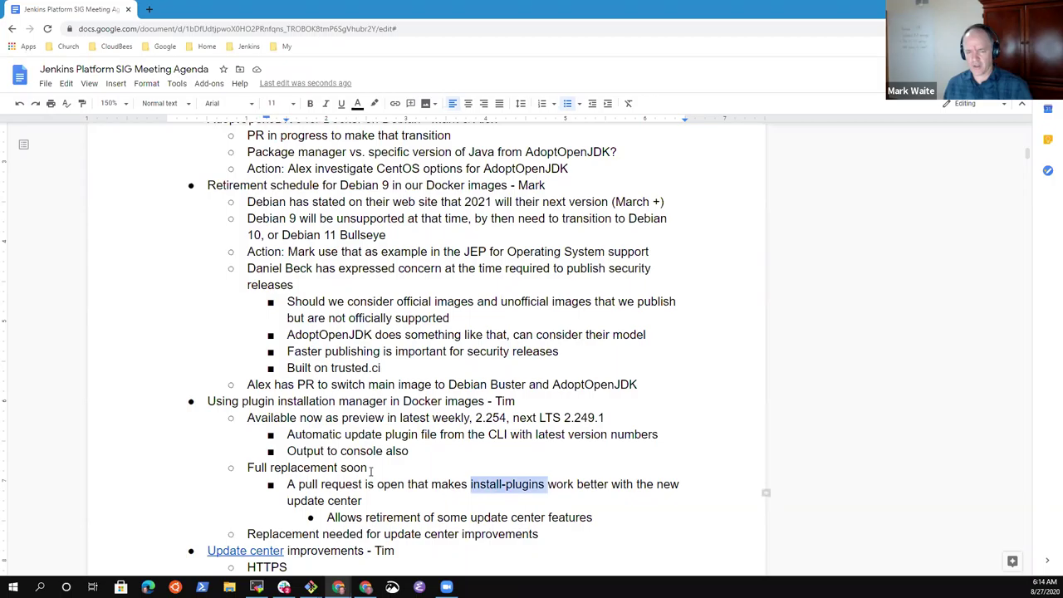
pyautogui.hotkey('ctrl', 'shift', 'Left')
pyautogui.hotkey('ctrl', 'shift', 'Left')
pyautogui.hotkey('ctrl', 'shift', 'Left')
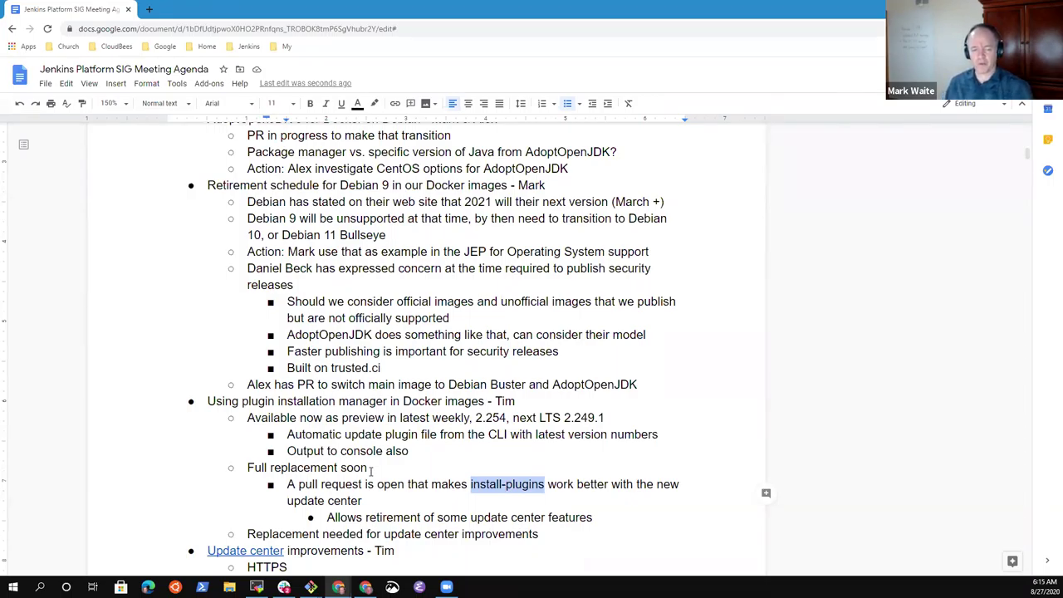
pyautogui.press('Down')
pyautogui.press('Down')
pyautogui.press('Down')
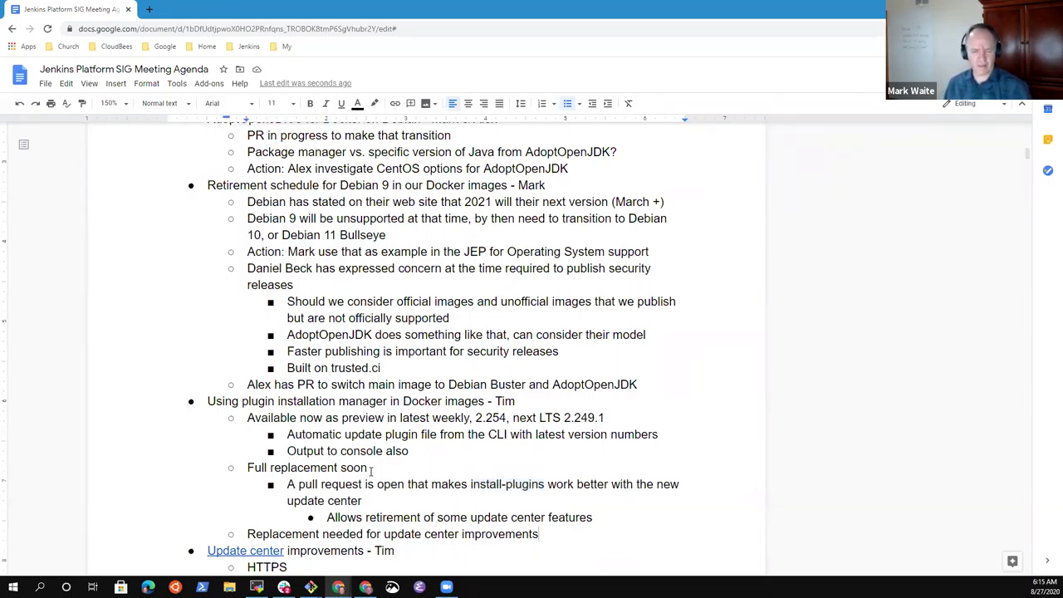
pyautogui.press('Up')
pyautogui.hotkey('ctrl', 'Right')
pyautogui.hotkey('ctrl', 'Right')
pyautogui.hotkey('ctrl', 'Right')
pyautogui.hotkey('ctrl', 'Right')
pyautogui.hotkey('ctrl', 'Right')
pyautogui.hotkey('ctrl', 'Right')
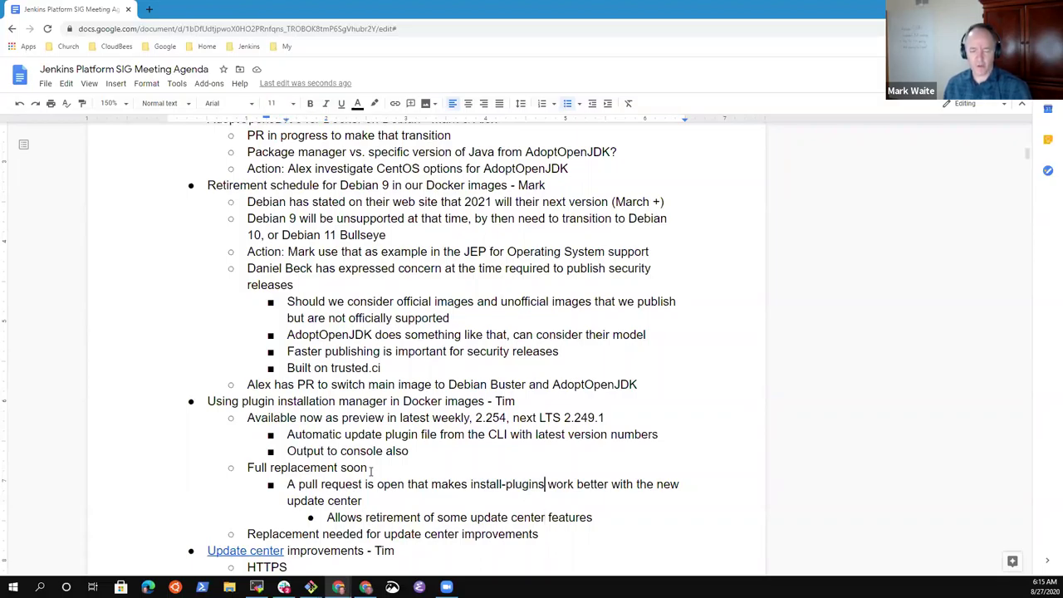
pyautogui.hotkey('ctrl', 'shift', 'Left')
pyautogui.hotkey('ctrl', 'shift', 'Left')
pyautogui.hotkey('ctrl', 'shift', 'Left')
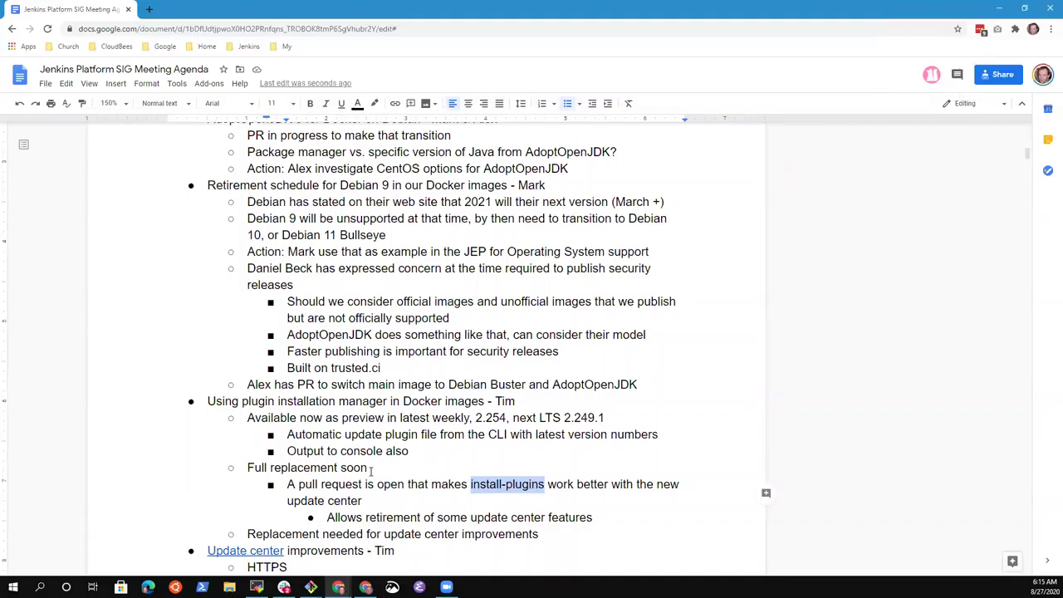
pyautogui.press('Down')
pyautogui.press('Down')
pyautogui.press('End')
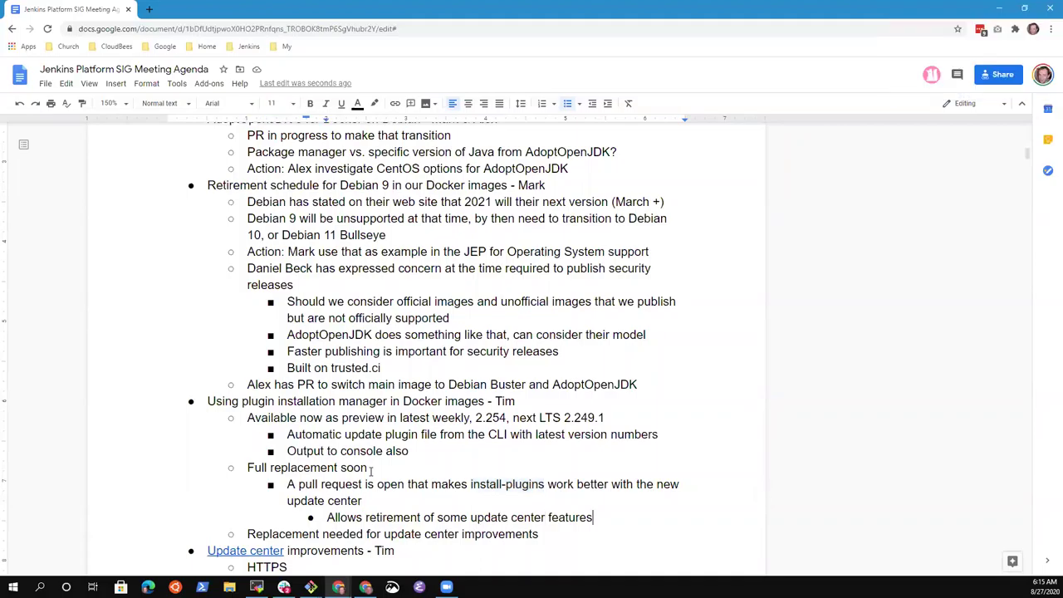
pyautogui.press('Return')
pyautogui.hotkey('shift', 'Tab')
pyautogui.hotkey('shift', 'Tab')
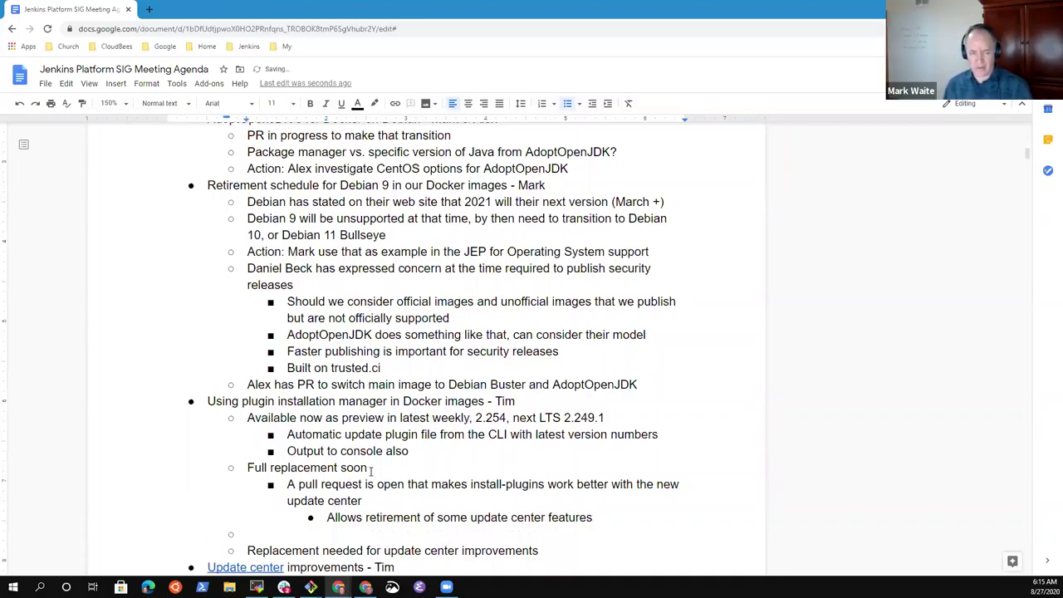
pyautogui.press('BackSpace')
pyautogui.press('BackSpace')
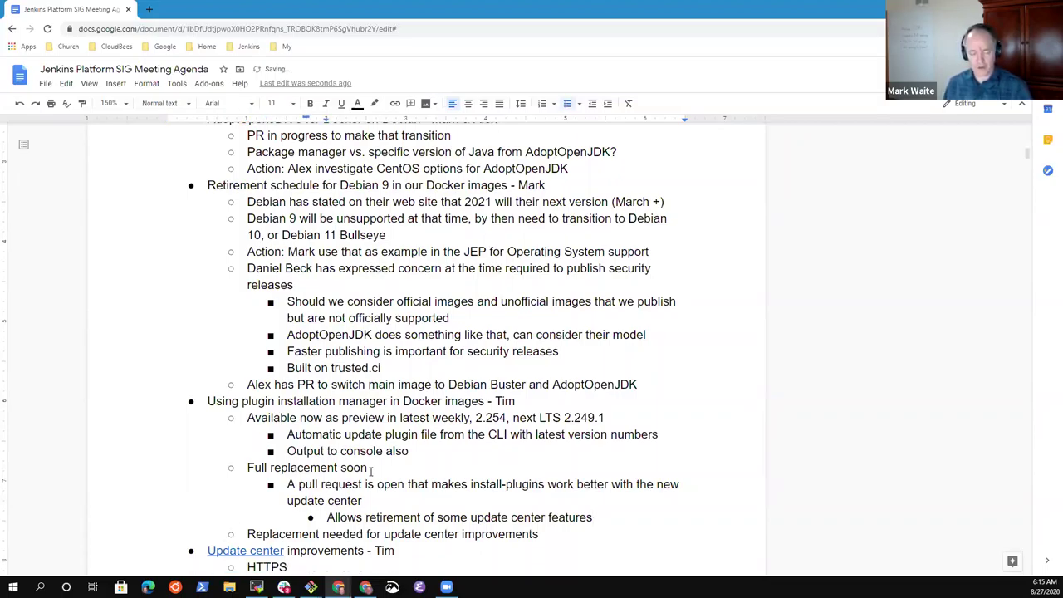
# - Append 'warning them that install-plugins.sh is being deprecated' and nest 'Try the new plugin-manager CLI - next generation'
pyautogui.press('Up')
pyautogui.press('Up')
pyautogui.press('Up')
pyautogui.press('Up')
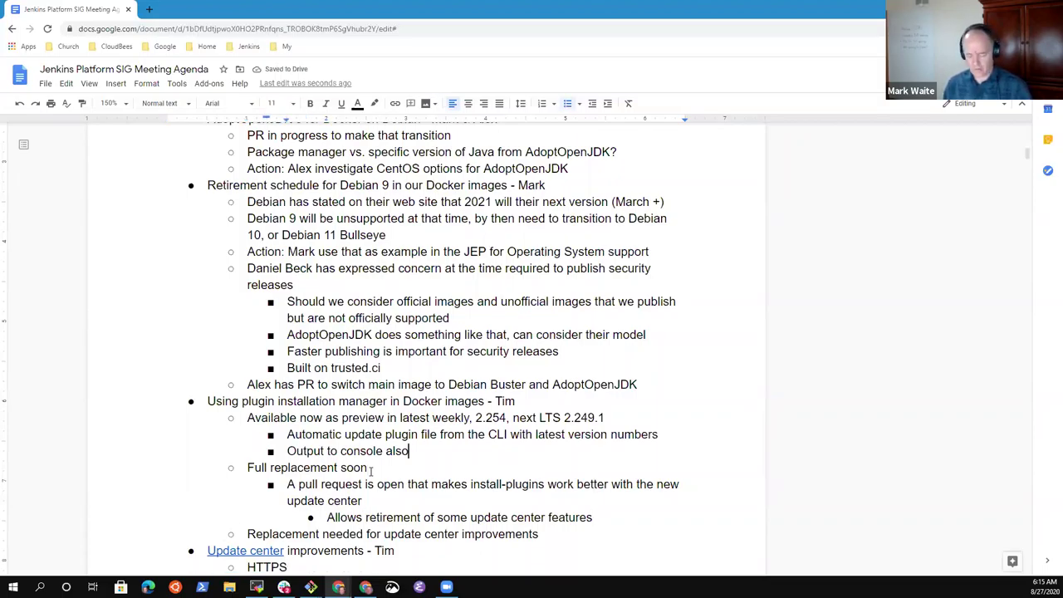
pyautogui.write('warning ')
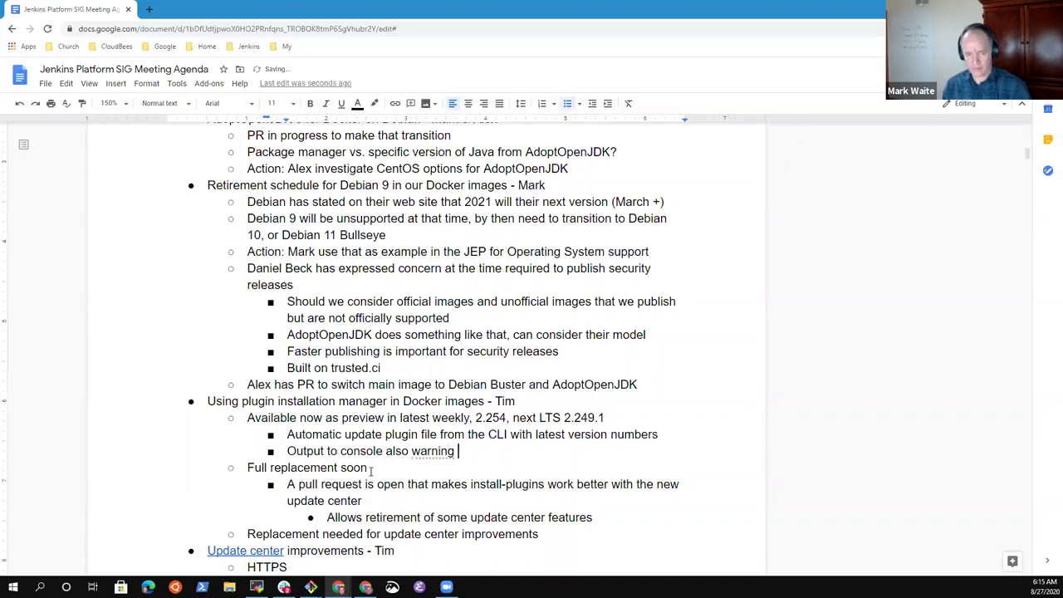
pyautogui.write('them that ')
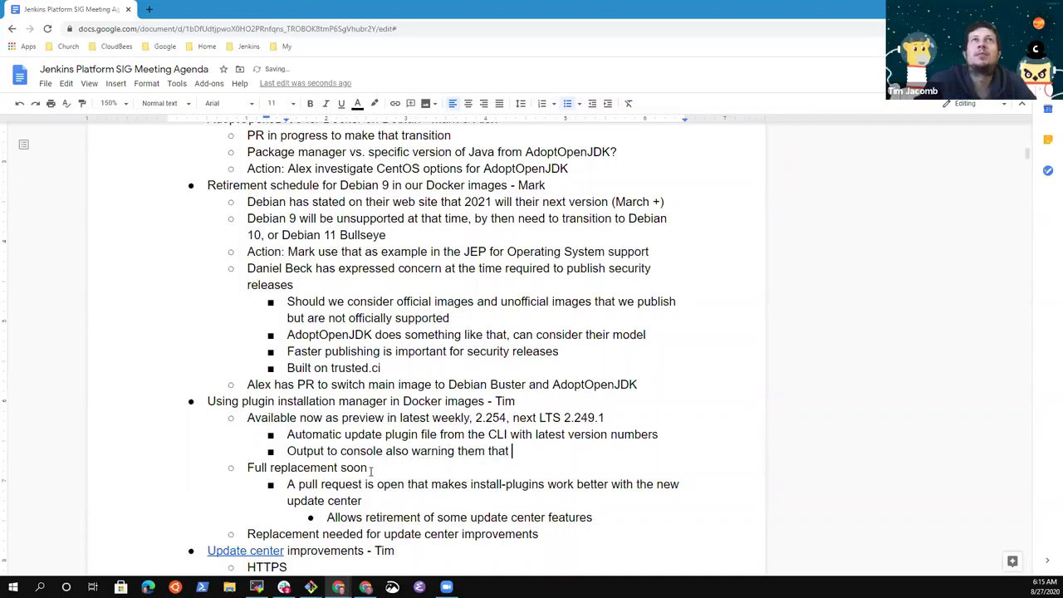
pyautogui.write('install-plugins.sh is ')
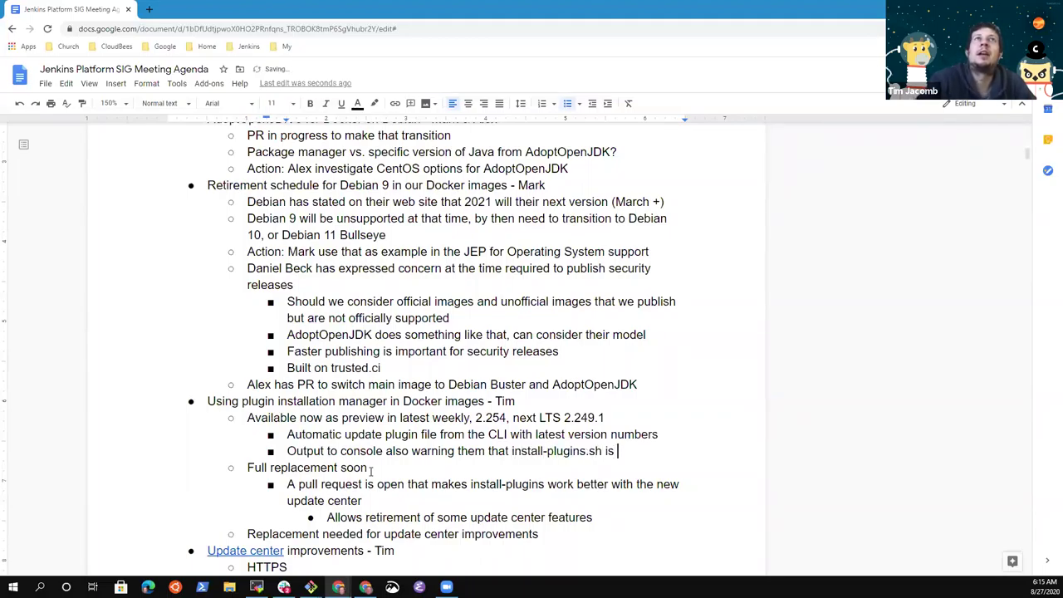
pyautogui.write('being deprecated')
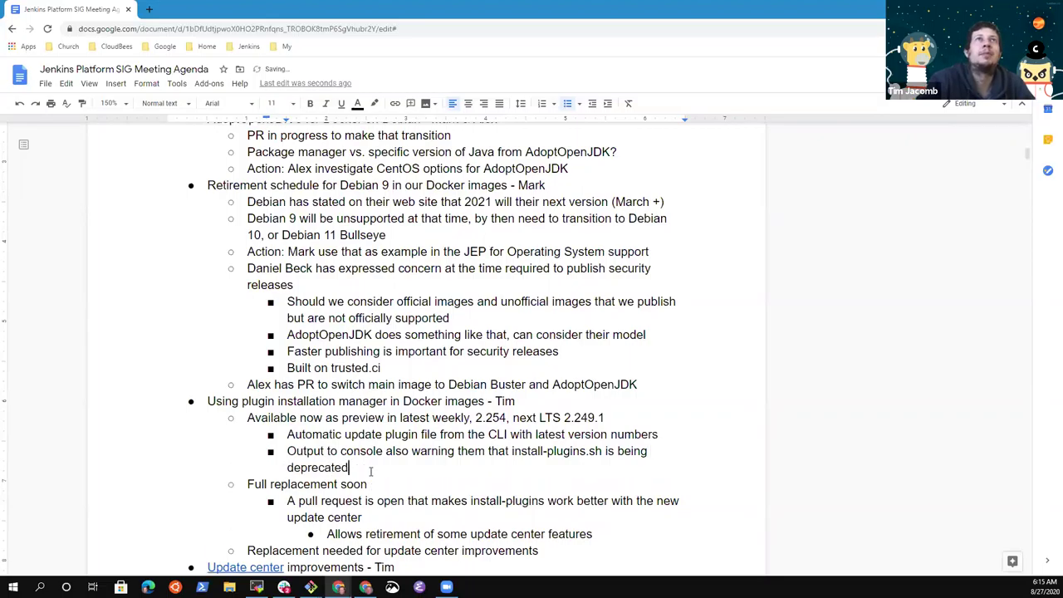
pyautogui.press('Return')
pyautogui.press('Tab')
pyautogui.write('Try the ')
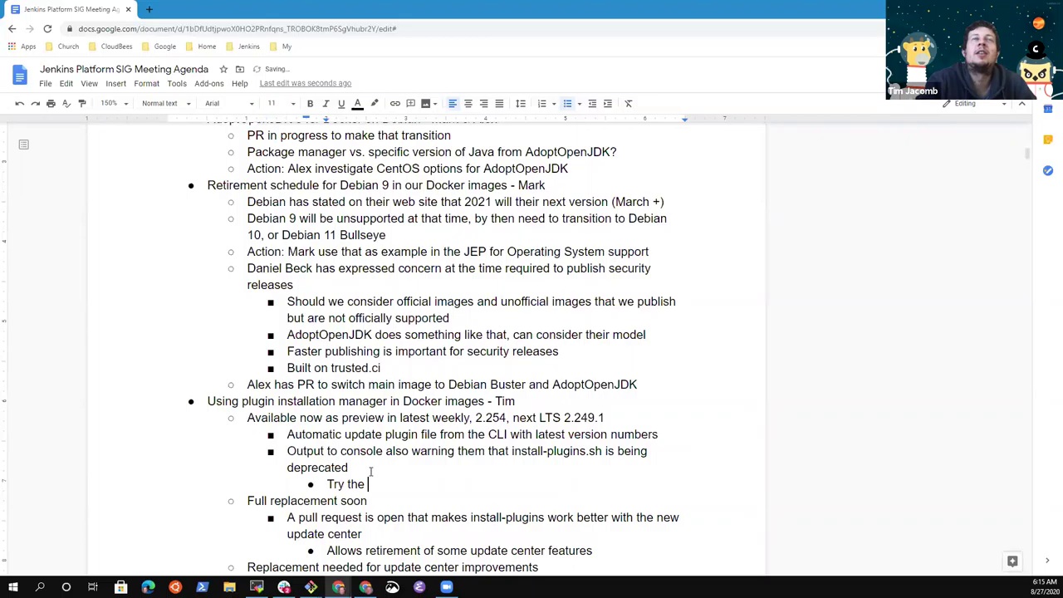
pyautogui.write('new')
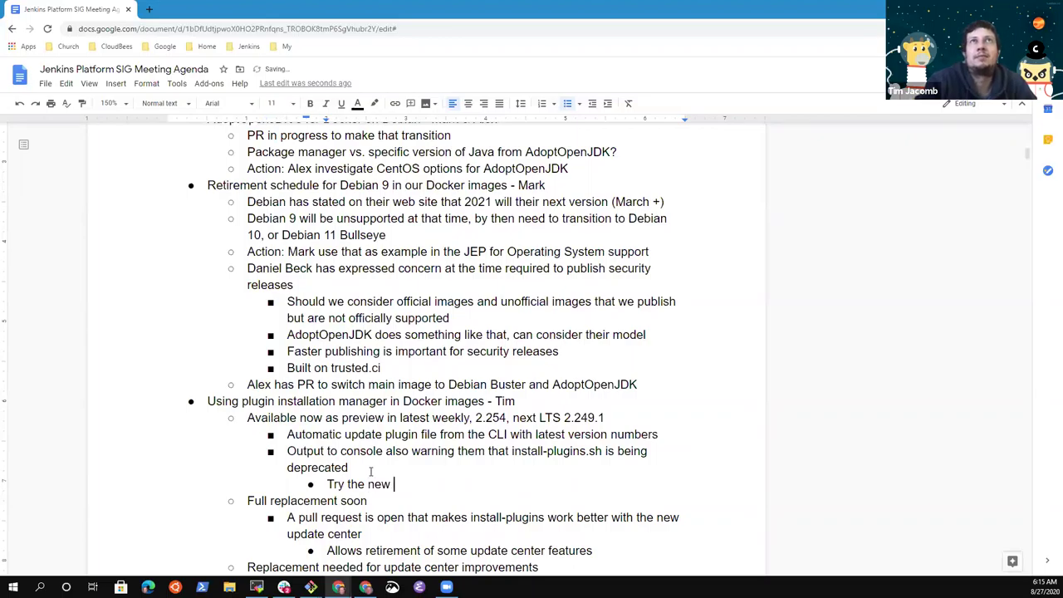
pyautogui.write(' plugin-mana')
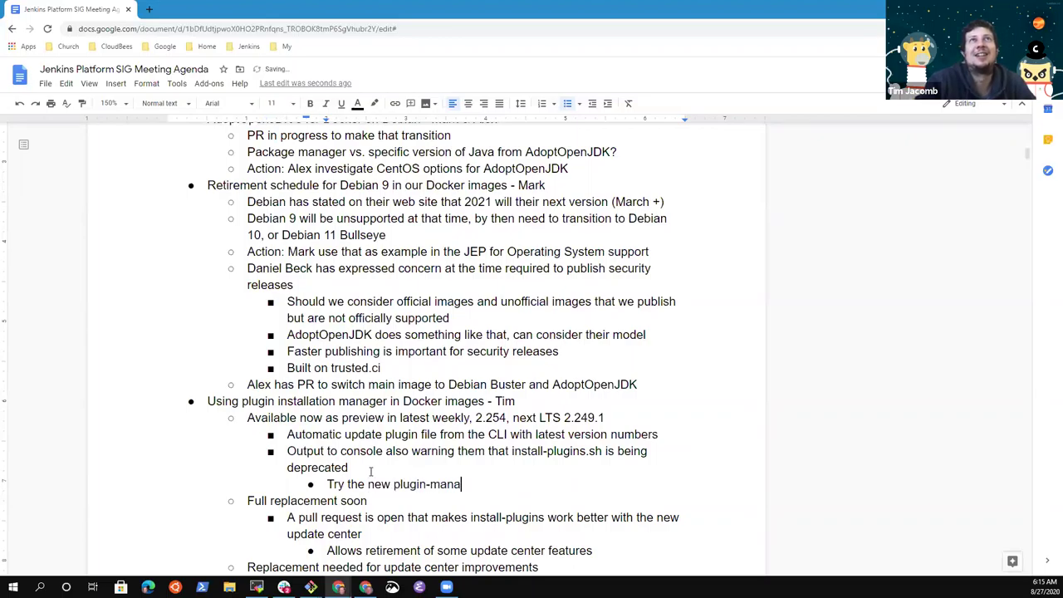
pyautogui.write('ger CLI')
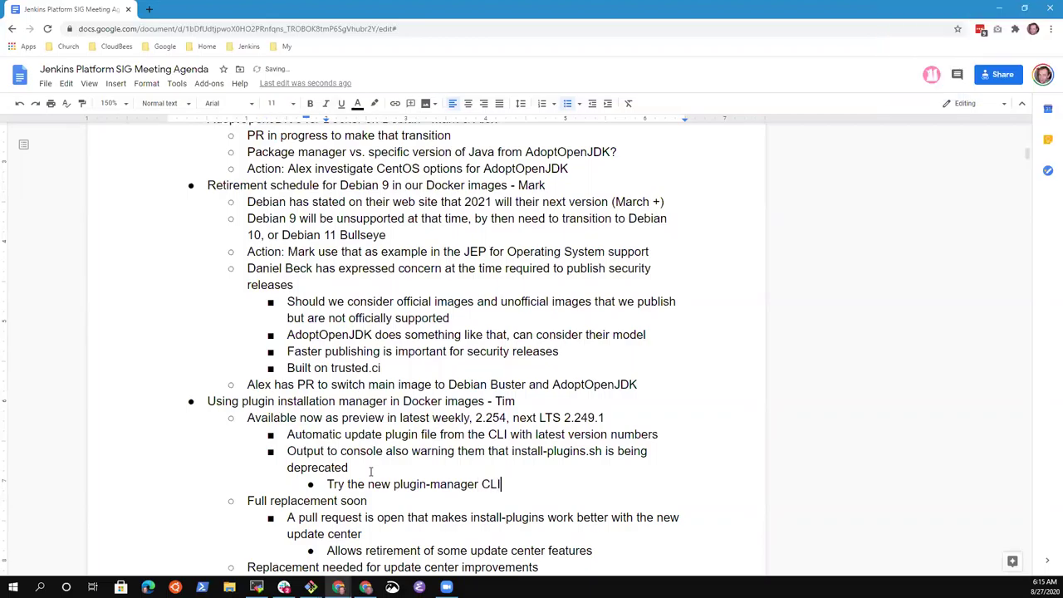
pyautogui.write(' - next generation')
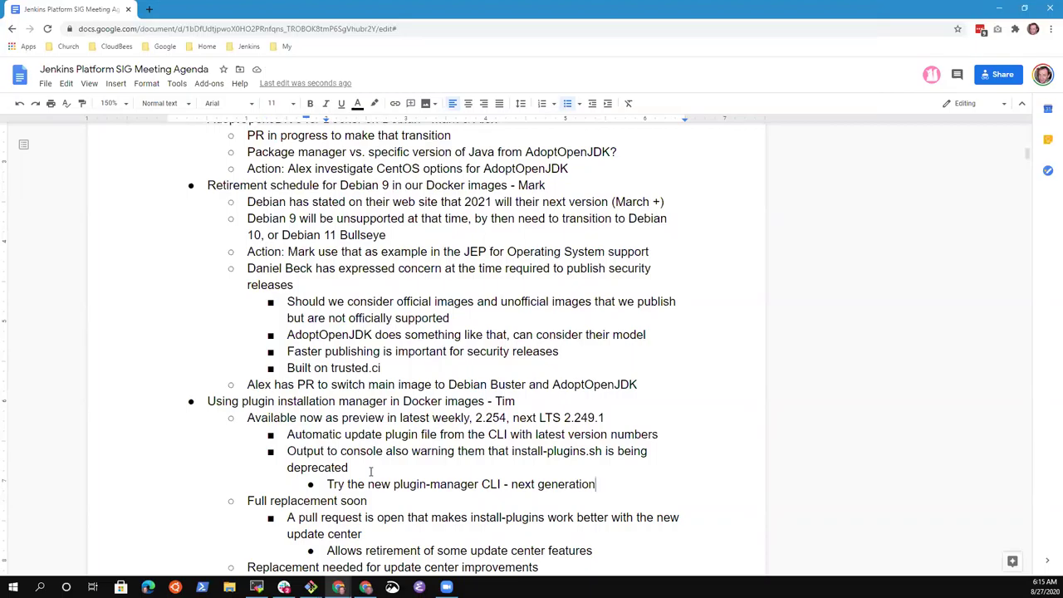
# - Add a nested action-item bullet 'put at beginning and end of script' assigned to a team member
pyautogui.press('Return')
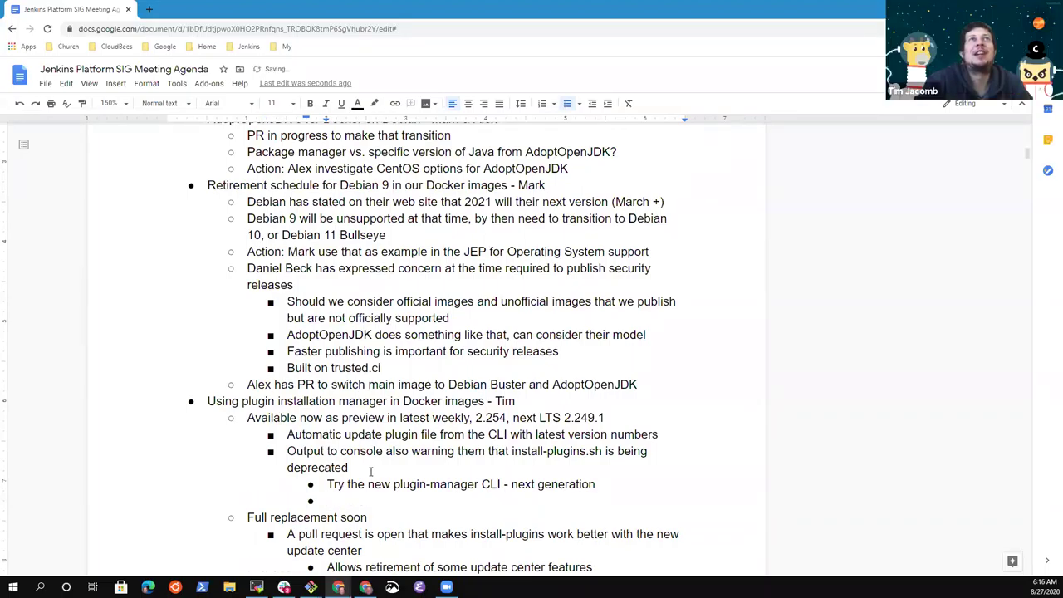
pyautogui.write('P')
pyautogui.press('BackSpace')
pyautogui.write('Put at begni')
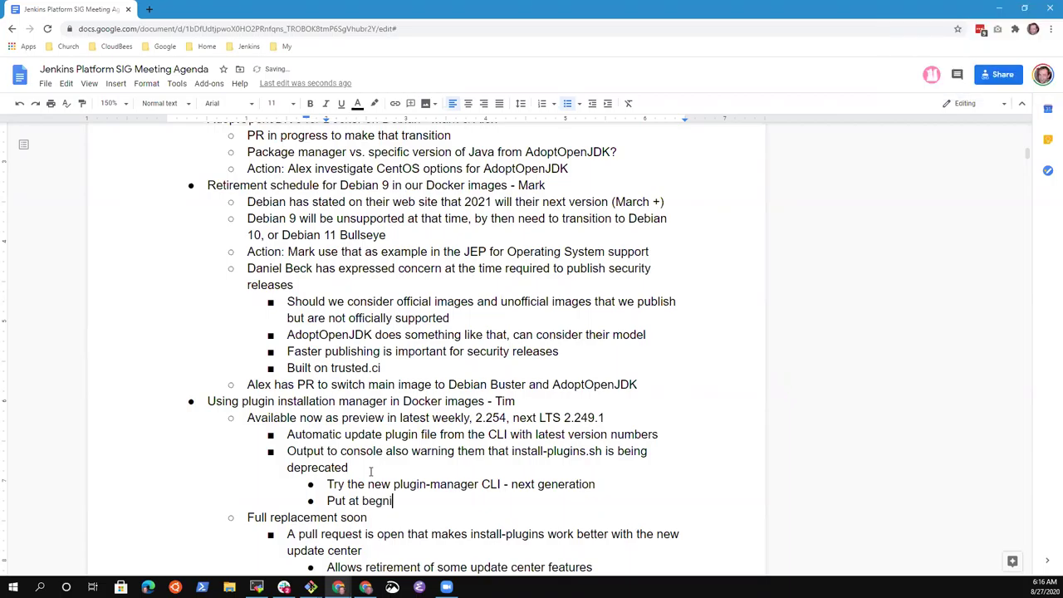
pyautogui.press('BackSpace')
pyautogui.write('innin')
pyautogui.write('g and end of script')
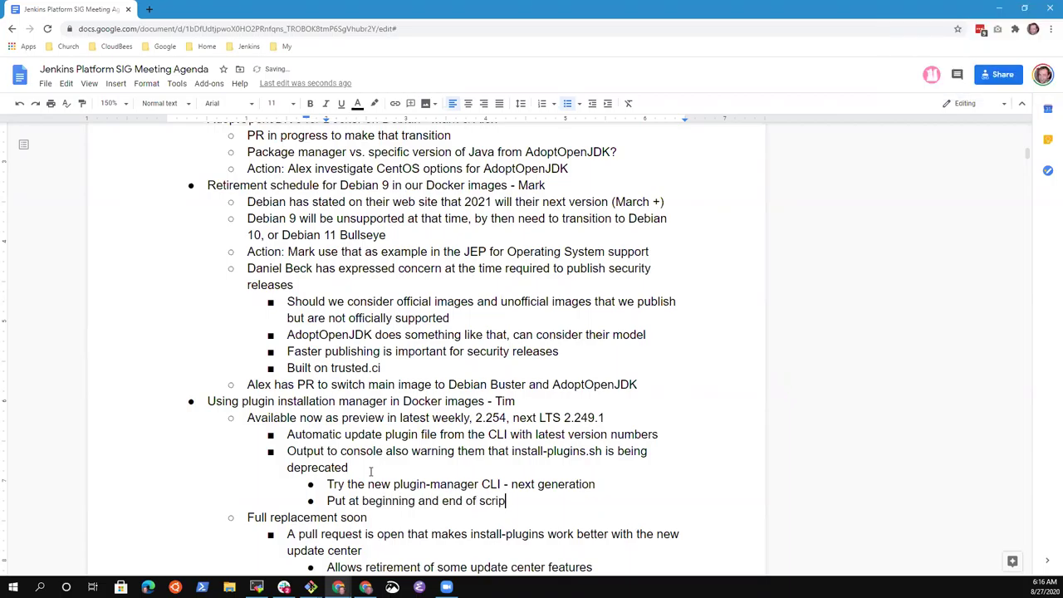
pyautogui.write('Alex')
pyautogui.press('Delete')
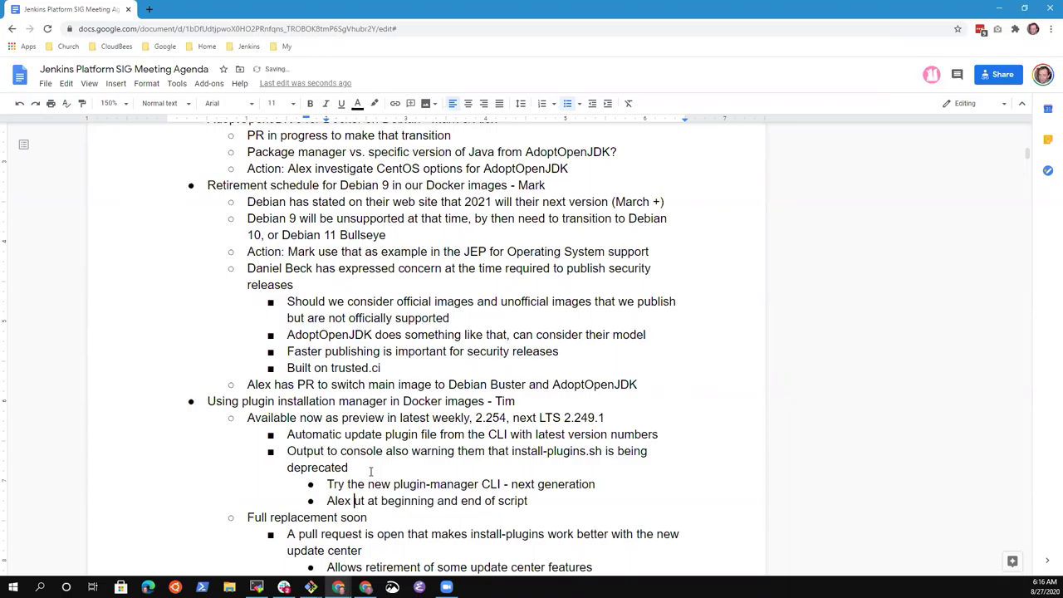
pyautogui.write('p')
pyautogui.press('Home')
pyautogui.hotkey('shift', 'End')
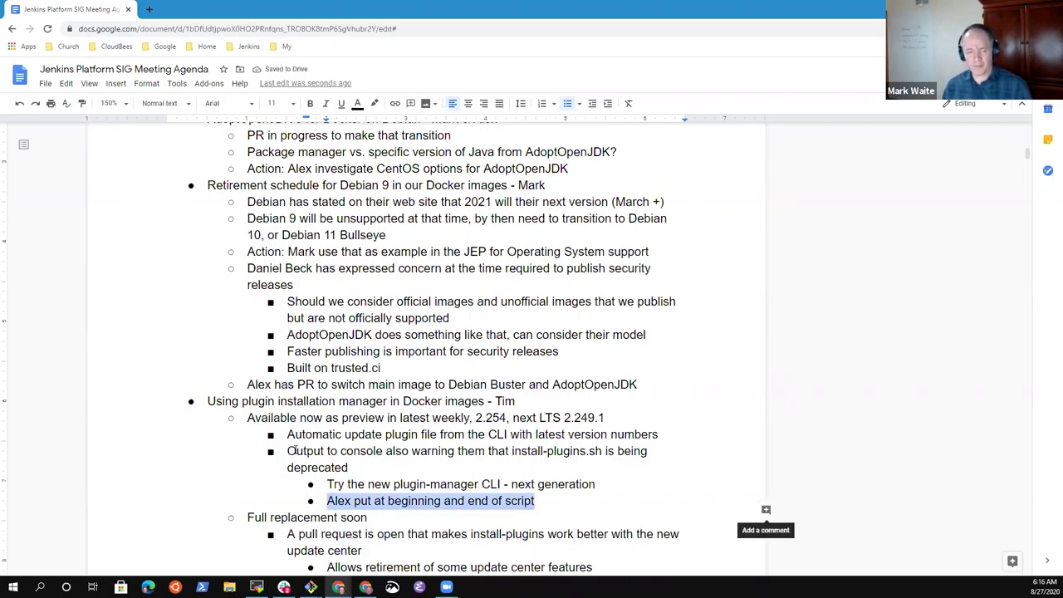
pyautogui.click(544, 501)
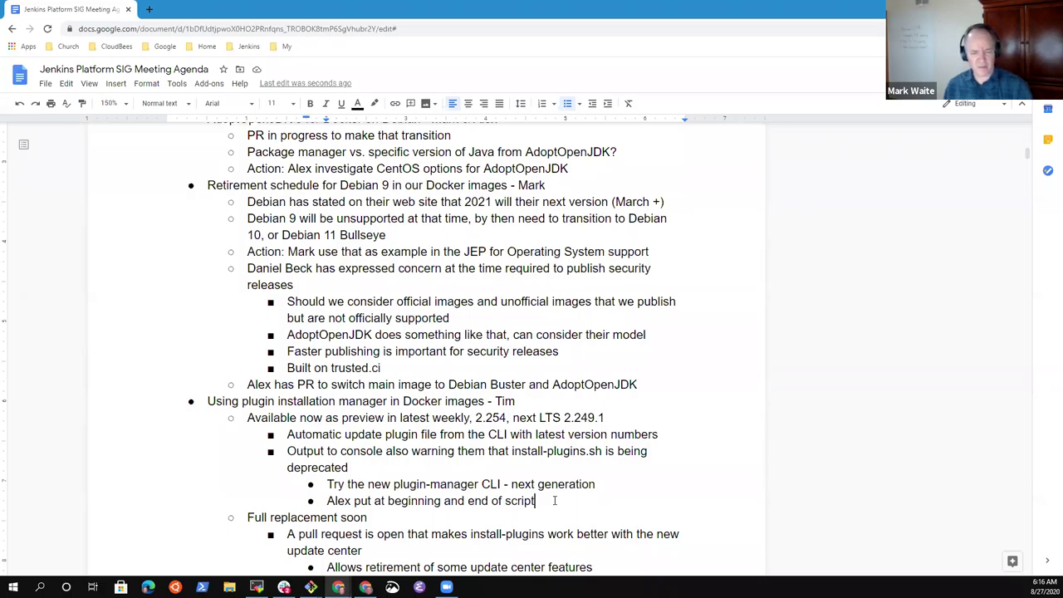
# - Add a nested bullet 'Blog post overview of the tool and the obsolescence plan'
pyautogui.press('Return')
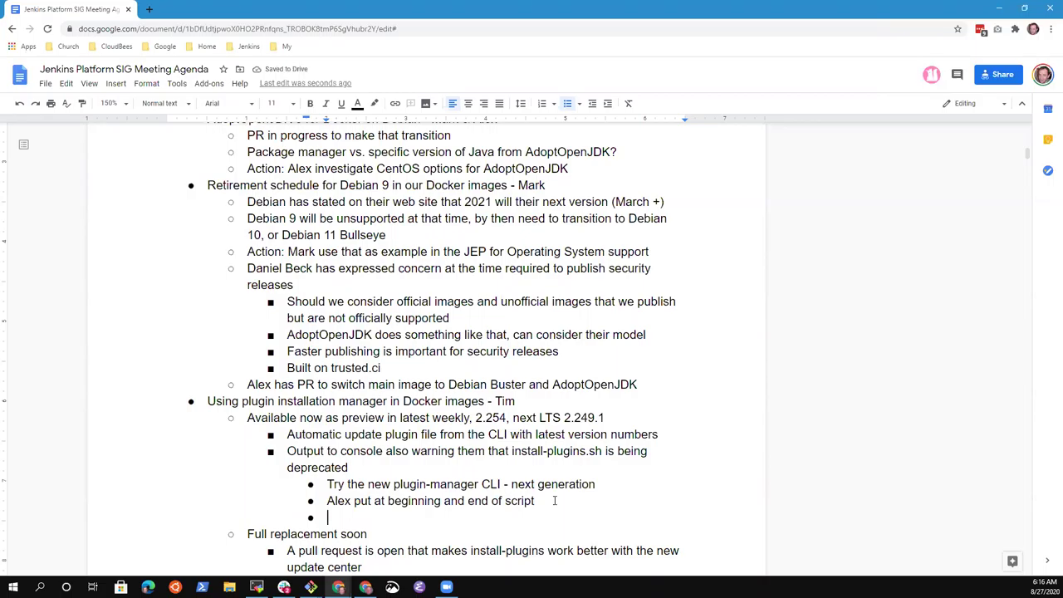
pyautogui.write('Blog post overview of the t')
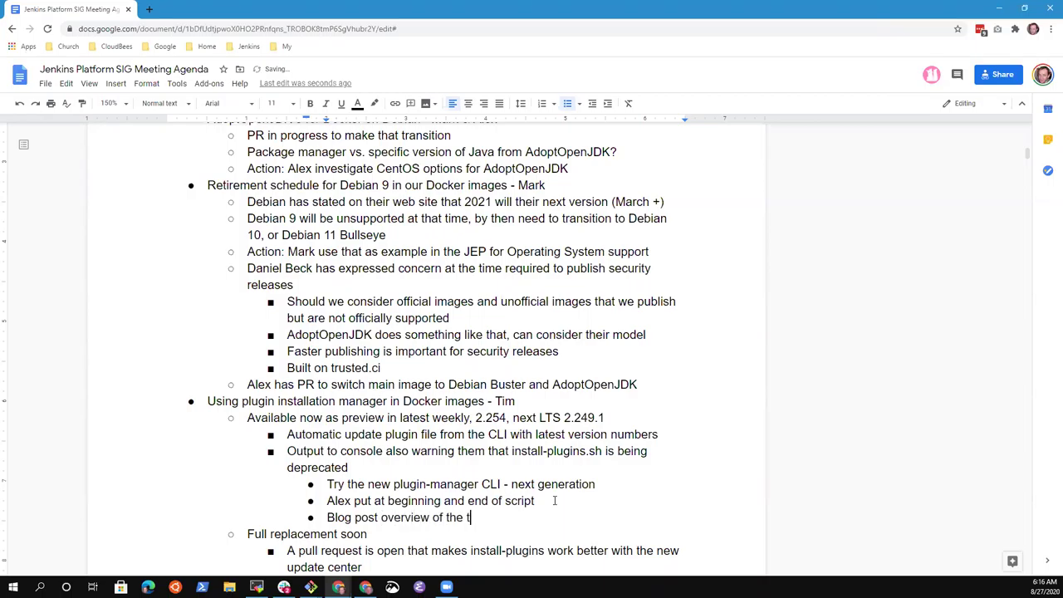
pyautogui.write('ool, how')
pyautogui.press('BackSpace')
pyautogui.press('BackSpace')
pyautogui.press('BackSpace')
pyautogui.press('BackSpace')
pyautogui.press('BackSpace')
pyautogui.write('and the obsolec')
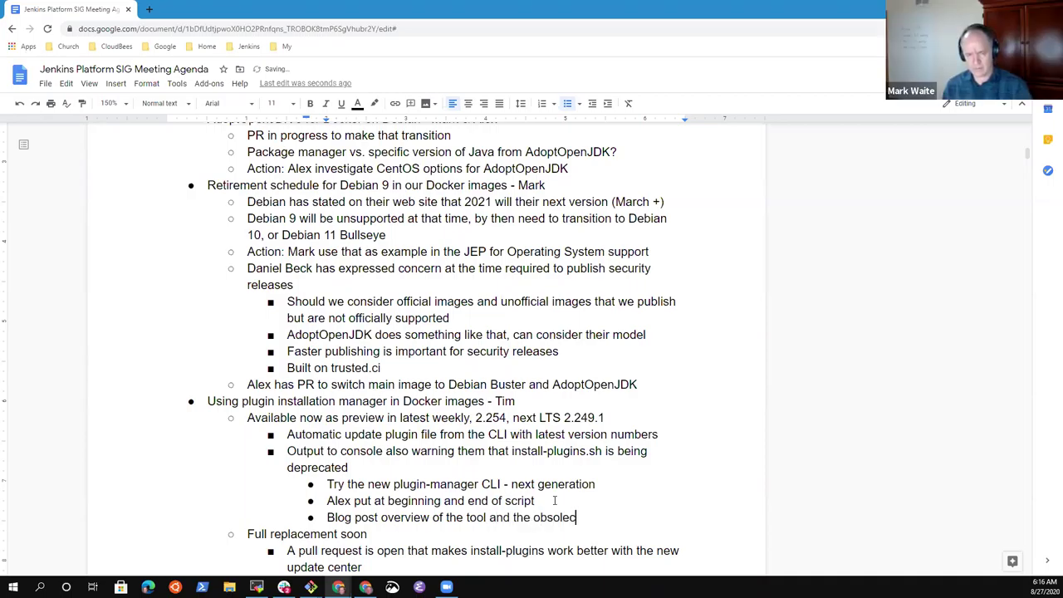
pyautogui.press('BackSpace')
pyautogui.write('scen')
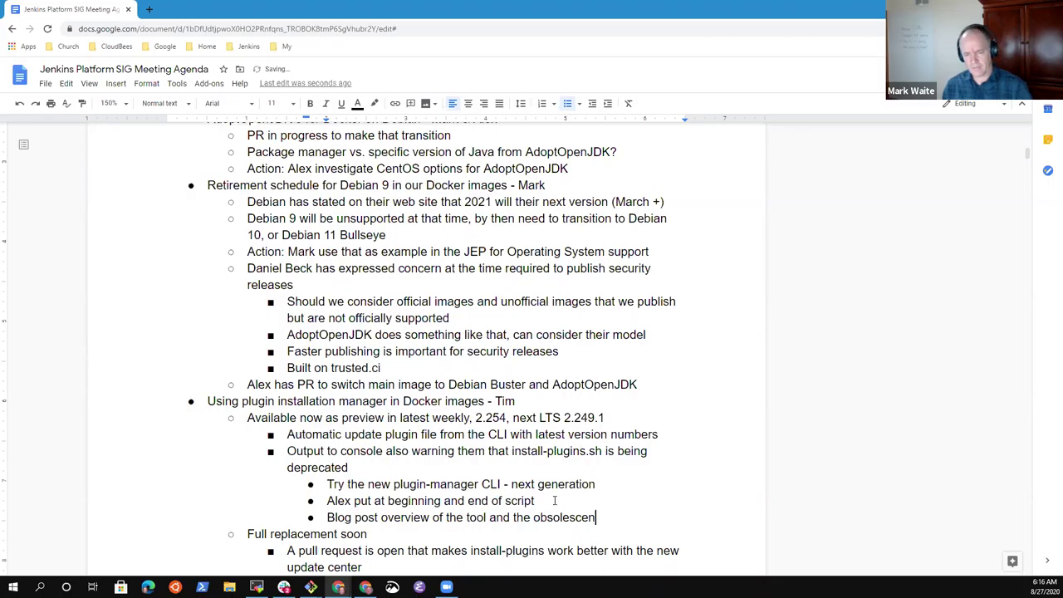
pyautogui.write('ce plan')
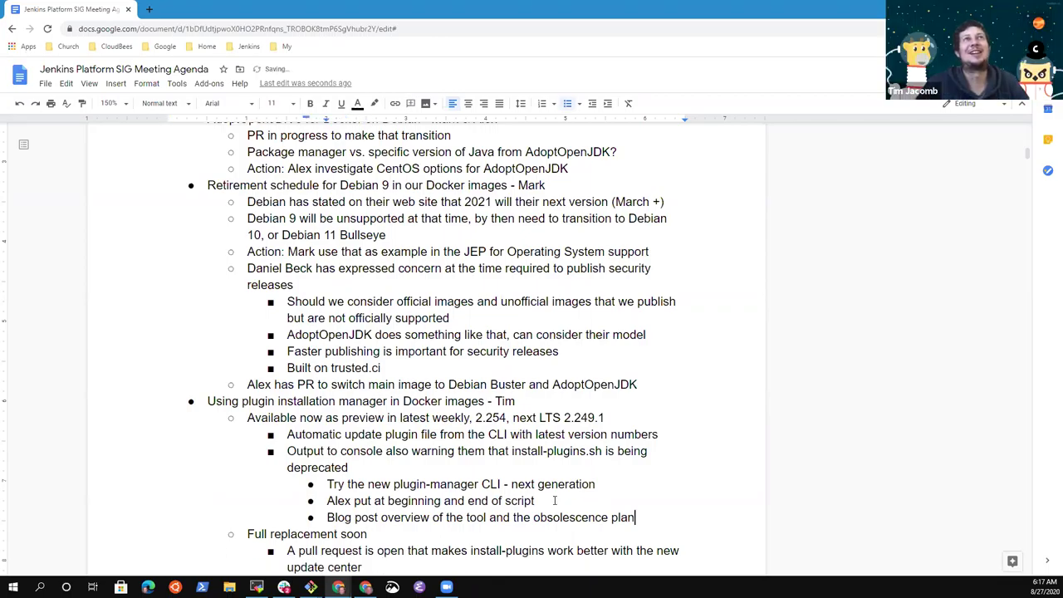
# - Prefix the bullet with the owner's name and 'add', lowercase 'blog', and delete 'overview'
pyautogui.press('Home')
pyautogui.write('Mark ')
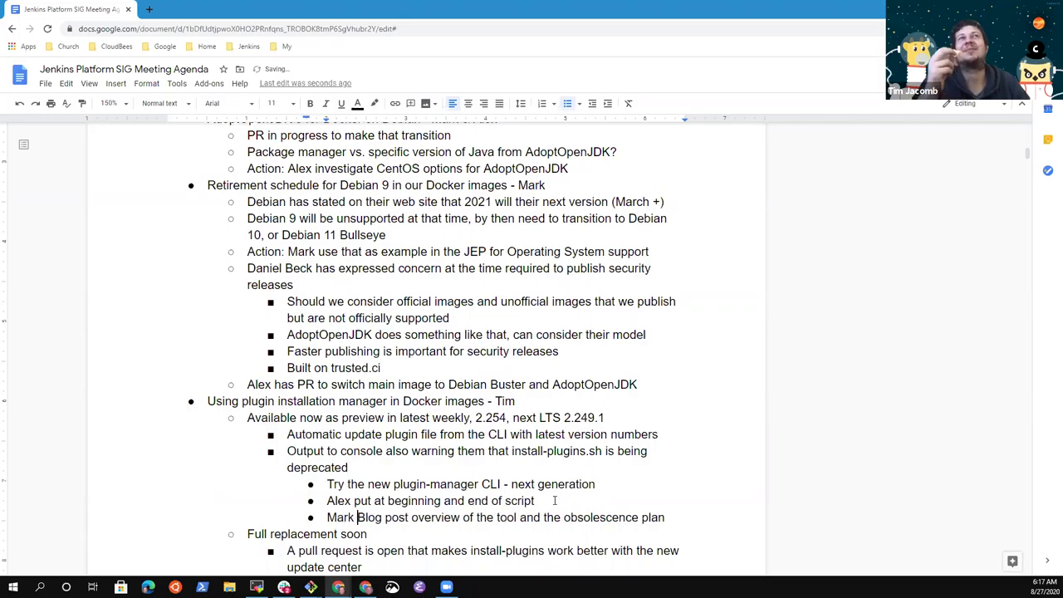
pyautogui.write('add')
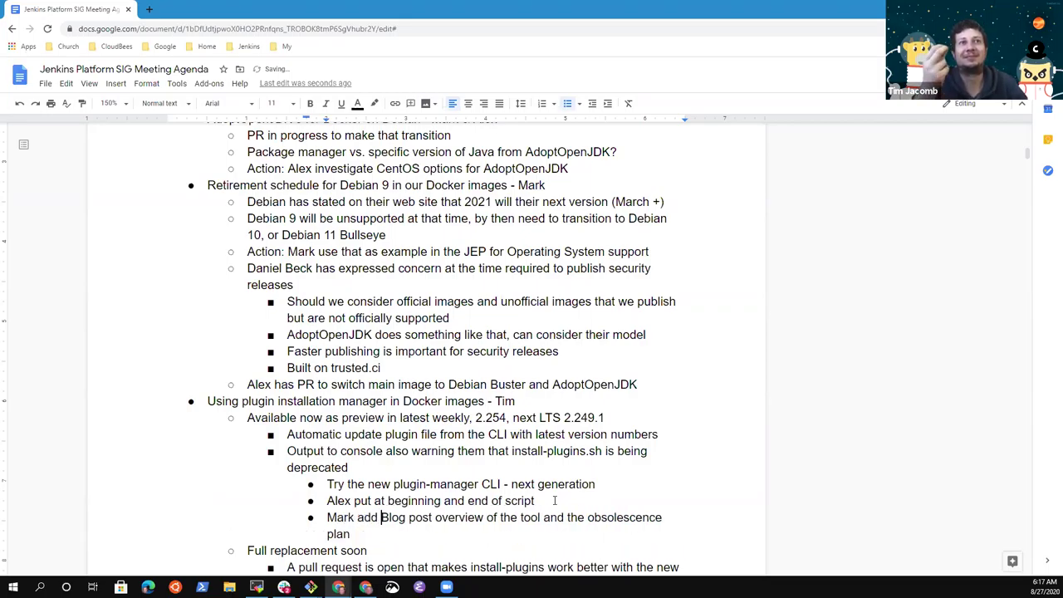
pyautogui.press('Delete')
pyautogui.write('b')
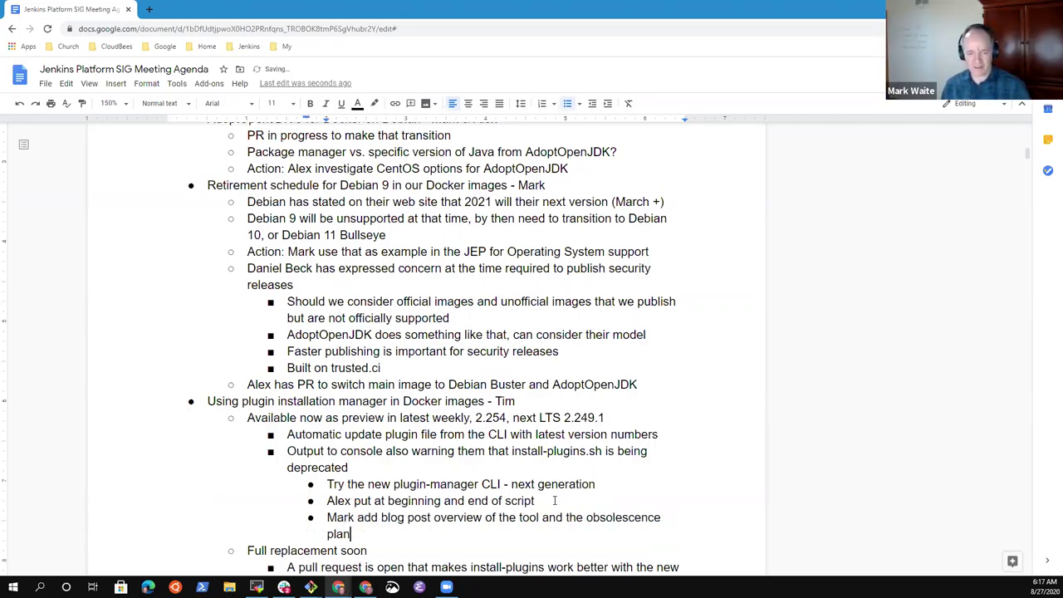
pyautogui.hotkey('ctrl', 'Right')
pyautogui.hotkey('ctrl', 'shift', 'Left')
pyautogui.press('BackSpace')
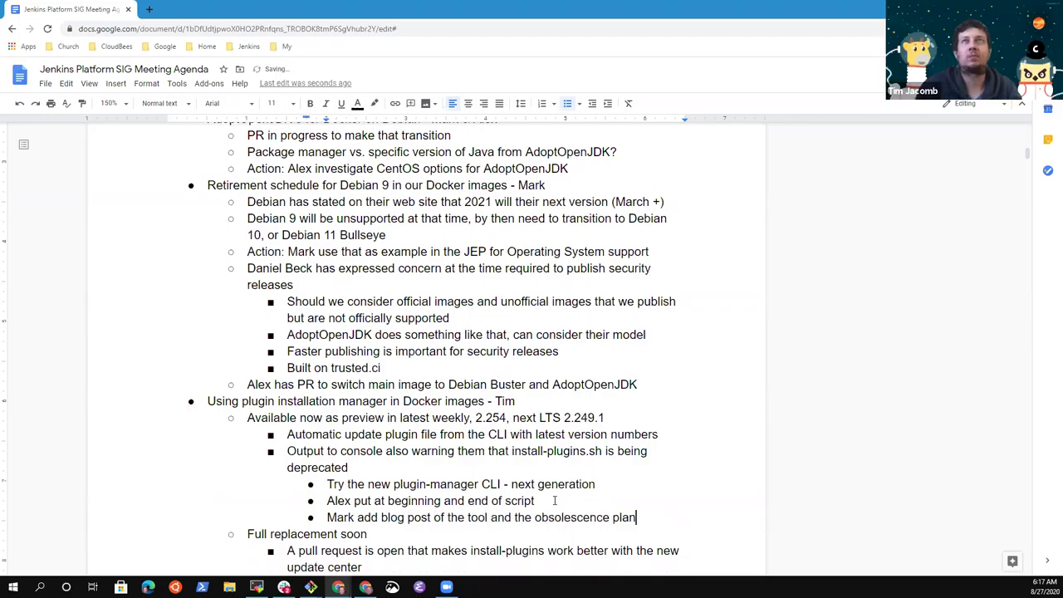
pyautogui.hotkey('ctrl', 'shift', 'Left')
pyautogui.hotkey('ctrl', 'shift', 'Left')
pyautogui.hotkey('ctrl', 'shift', 'Left')
pyautogui.hotkey('ctrl', 'shift', 'Left')
pyautogui.hotkey('ctrl', 'shift', 'Left')
pyautogui.hotkey('ctrl', 'shift', 'Left')
pyautogui.hotkey('ctrl', 'shift', 'Left')
pyautogui.hotkey('ctrl', 'shift', 'Left')
pyautogui.hotkey('ctrl', 'shift', 'Left')
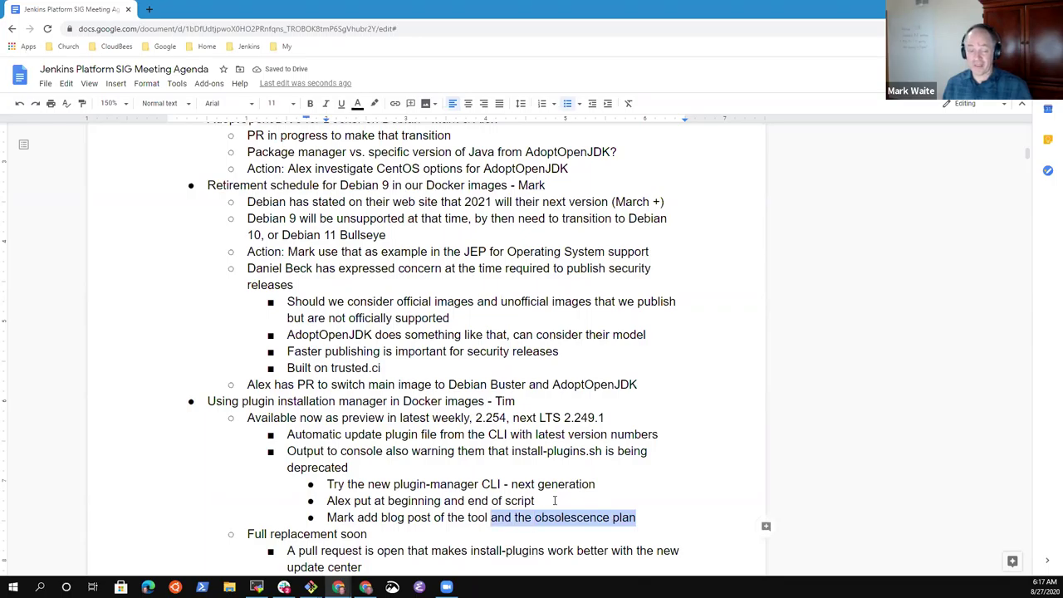
pyautogui.hotkey('ctrl', 'shift', 'Left')
pyautogui.hotkey('ctrl', 'shift', 'Left')
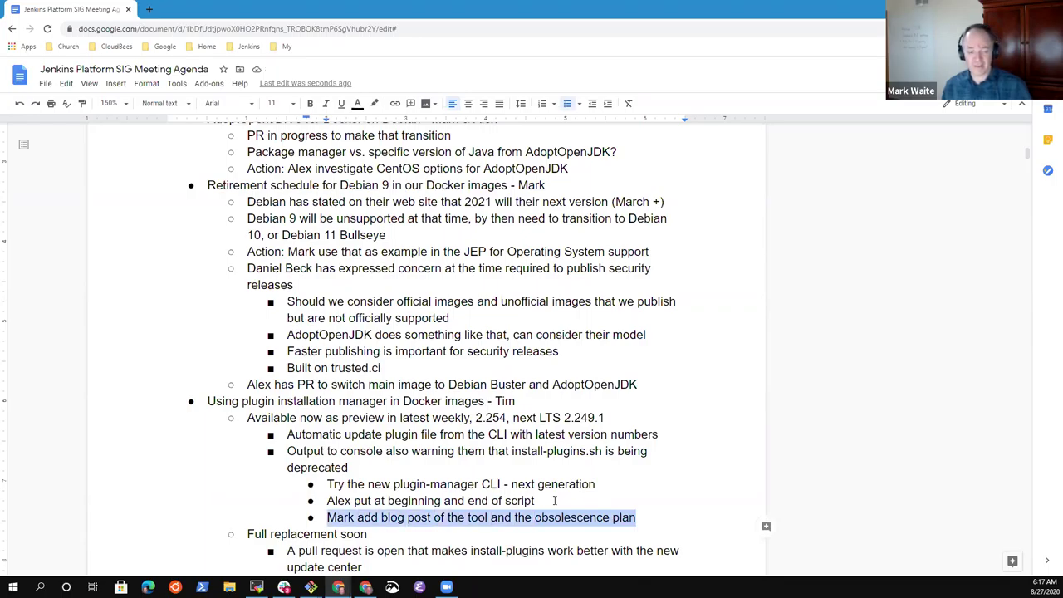
pyautogui.press('End')
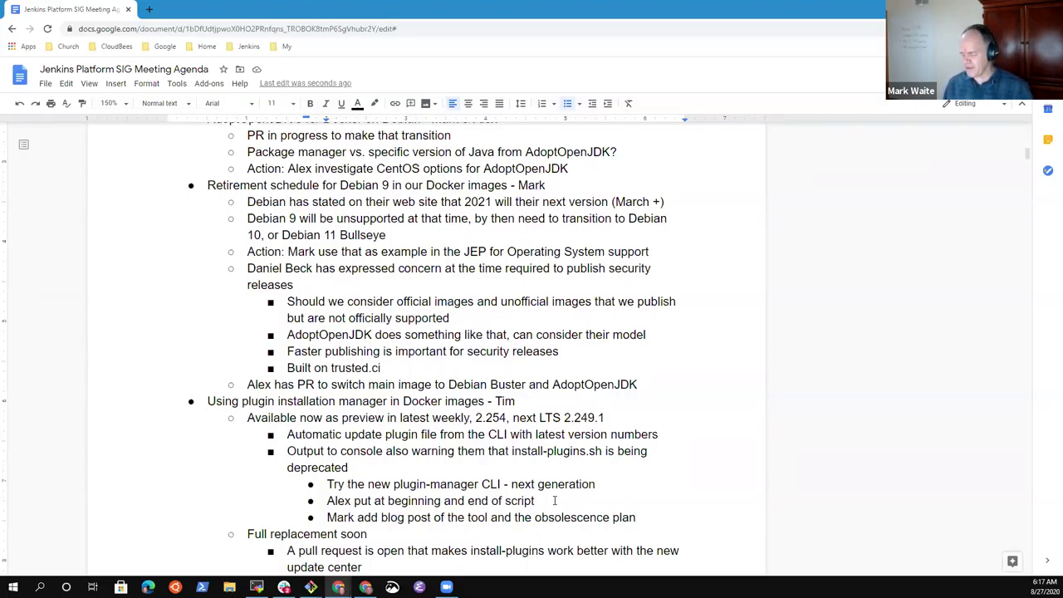
# - Nest sub-bullets 'Update center using https' and 'Invite to add more mirrors?' under the blog post item
pyautogui.press('Return')
pyautogui.press('Tab')
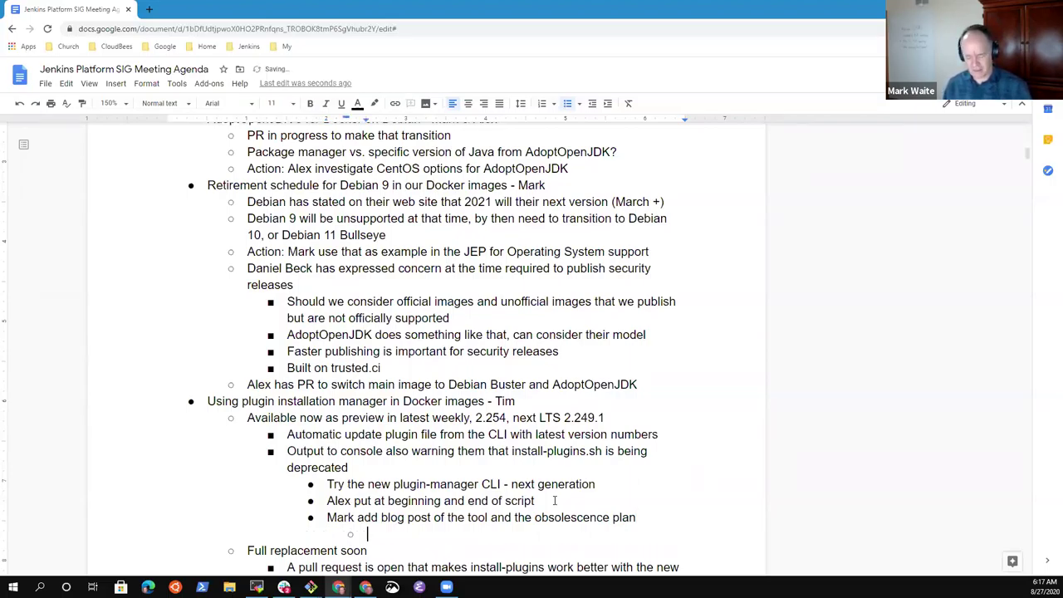
pyautogui.write('Update center has')
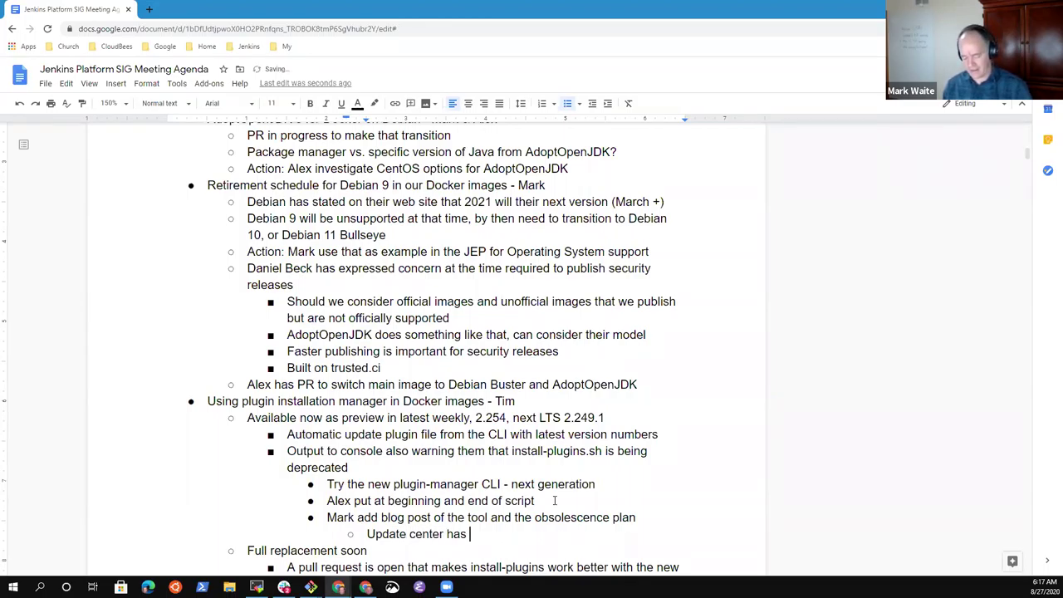
pyautogui.hotkey('ctrl', 'BackSpace')
pyautogui.write('using https')
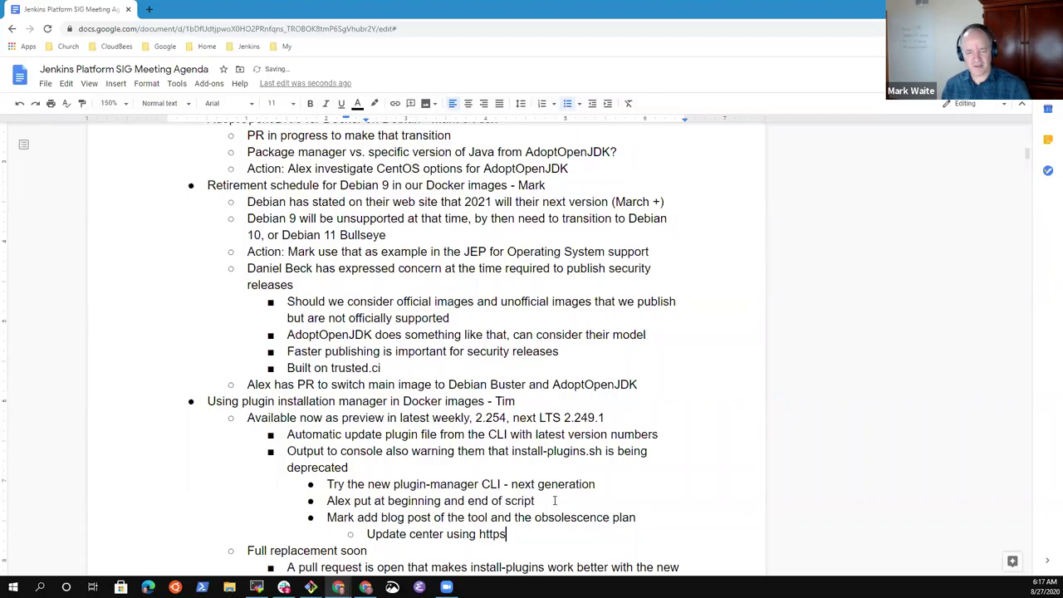
pyautogui.press('Return')
pyautogui.write('Invite to ')
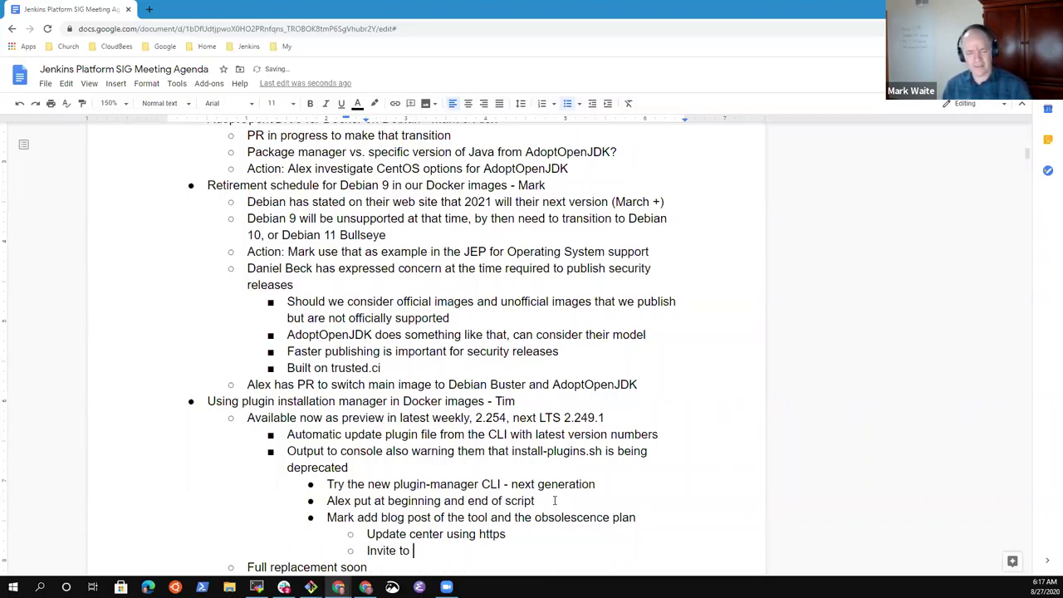
pyautogui.write('add morer')
pyautogui.press('BackSpace')
pyautogui.write('mirrors?')
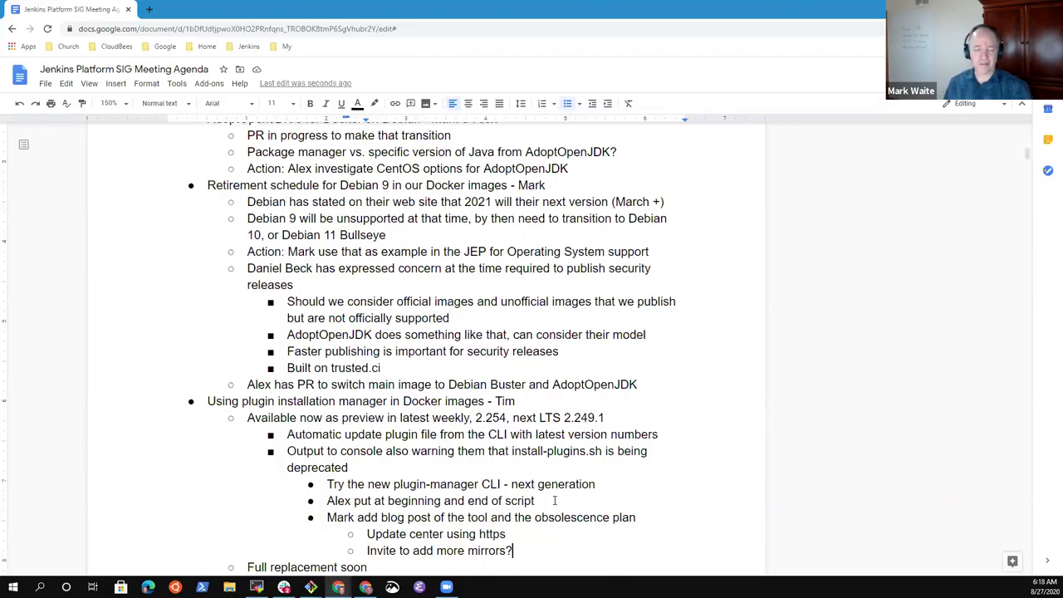
pyautogui.scroll(-1, 555, 500)
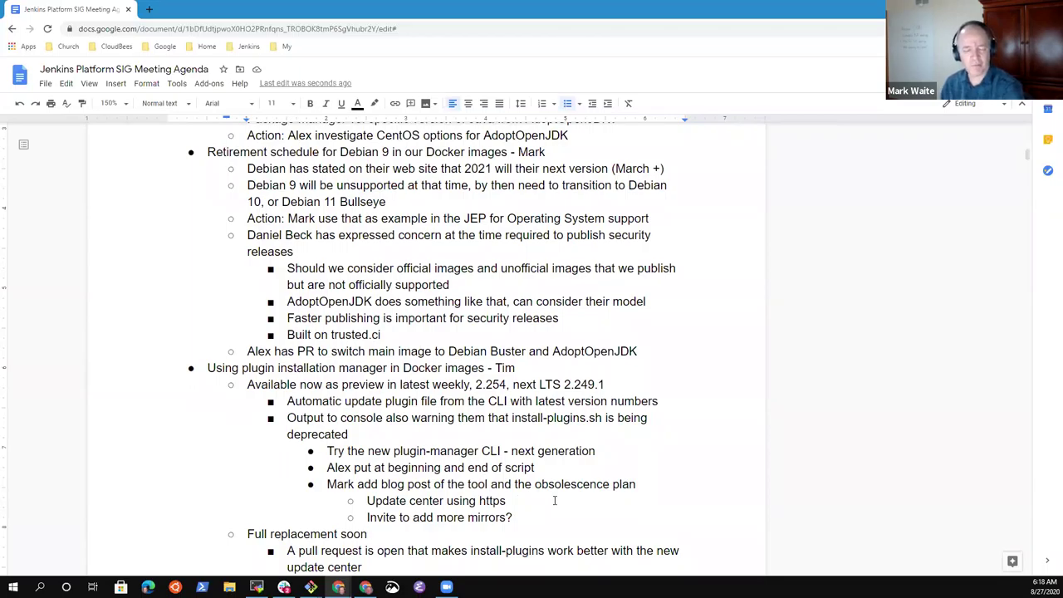
pyautogui.press('Up')
pyautogui.press('Up')
pyautogui.press('Up')
pyautogui.press('Up')
pyautogui.press('Up')
pyautogui.press('Up')
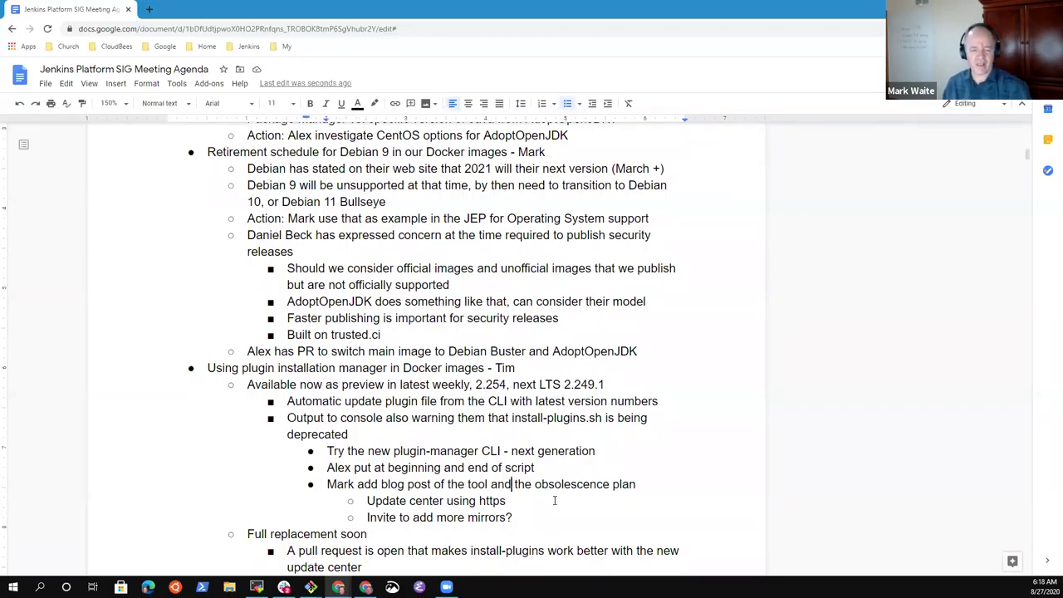
pyautogui.press('Up')
pyautogui.press('Up')
pyautogui.hotkey('ctrl', 'Right')
pyautogui.hotkey('ctrl', 'Right')
pyautogui.hotkey('ctrl', 'Right')
pyautogui.hotkey('ctrl', 'Right')
pyautogui.hotkey('ctrl', 'Right')
pyautogui.hotkey('ctrl', 'Right')
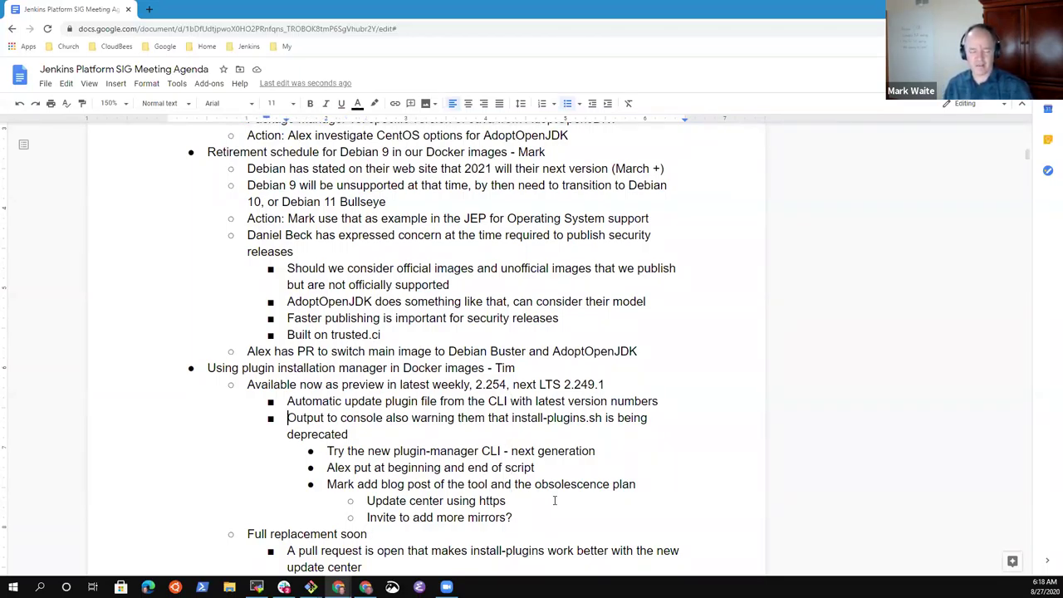
pyautogui.hotkey('shift', 'Down')
pyautogui.hotkey('shift', 'End')
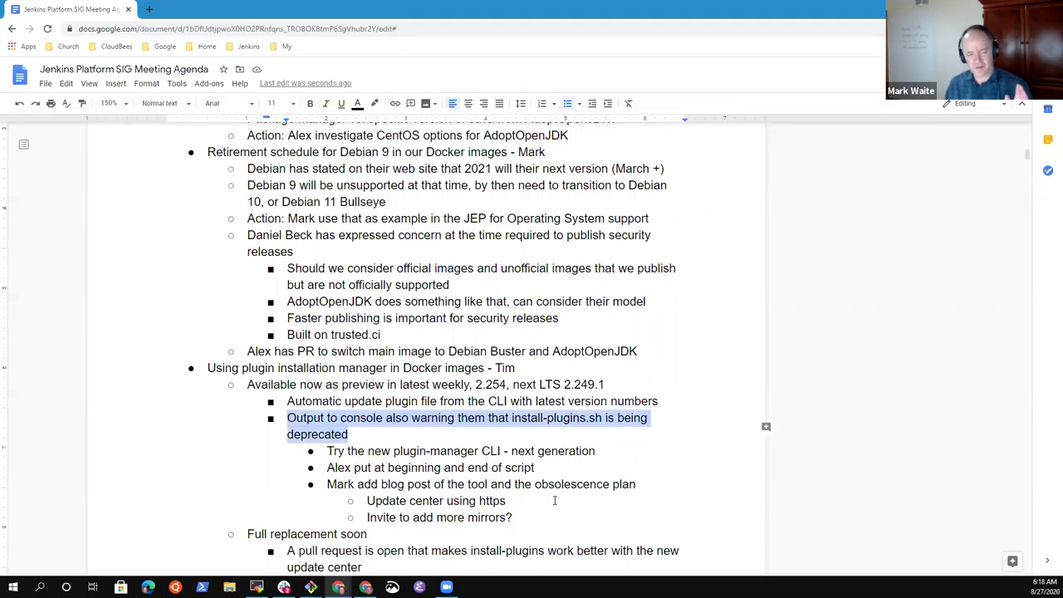
pyautogui.press('Down')
pyautogui.press('Down')
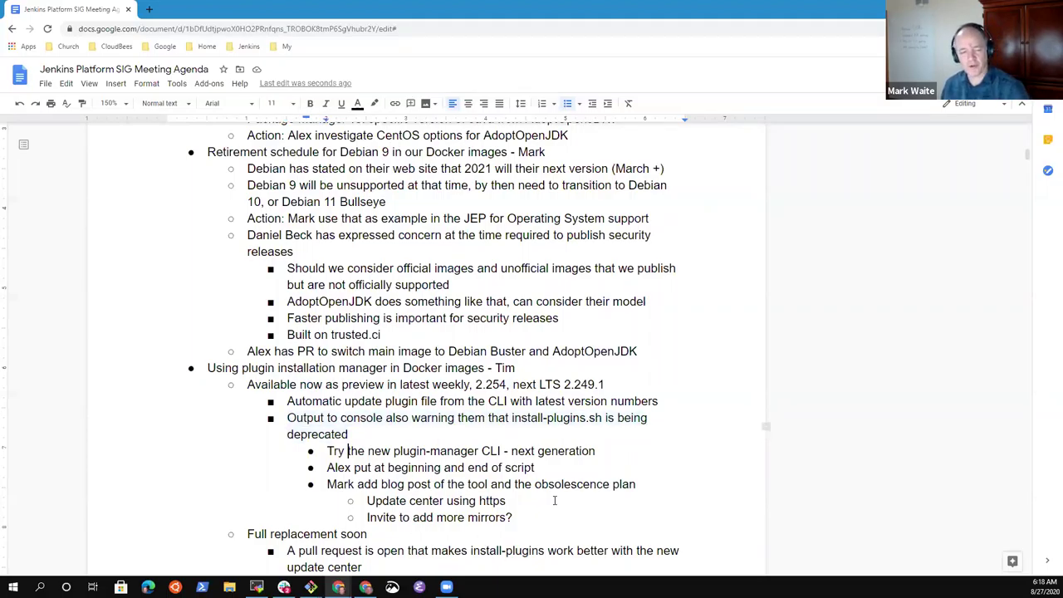
pyautogui.press('Down')
pyautogui.press('Down')
pyautogui.press('Down')
pyautogui.press('Down')
pyautogui.press('Down')
pyautogui.press('Down')
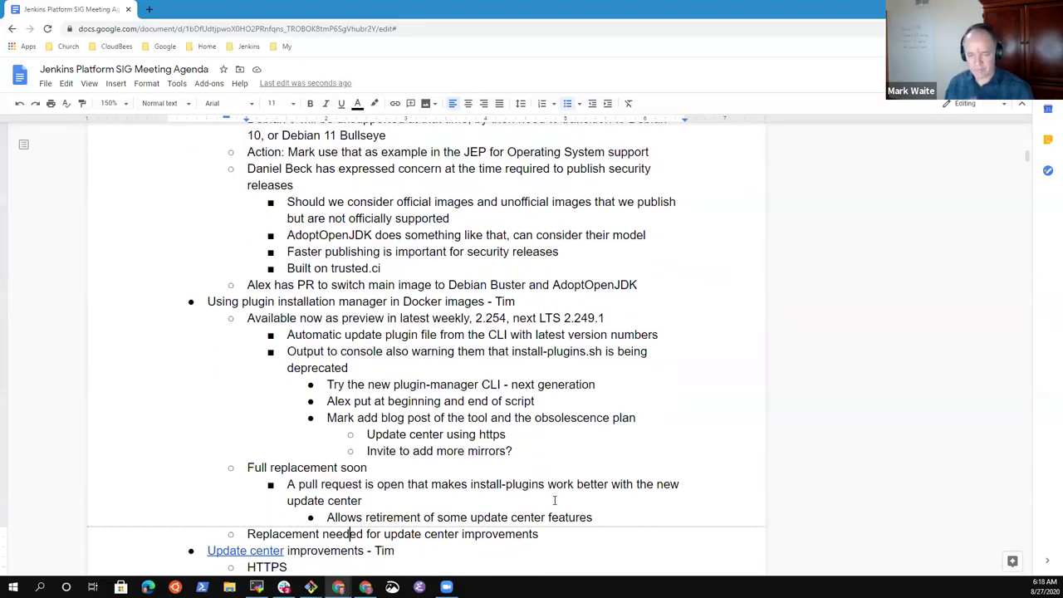
pyautogui.press('Up')
pyautogui.press('Up')
pyautogui.press('Up')
pyautogui.press('Up')
pyautogui.press('Up')
pyautogui.press('Up')
pyautogui.press('Up')
pyautogui.press('Up')
pyautogui.press('Up')
pyautogui.press('Up')
pyautogui.press('Up')
pyautogui.press('Up')
pyautogui.press('Up')
pyautogui.press('Up')
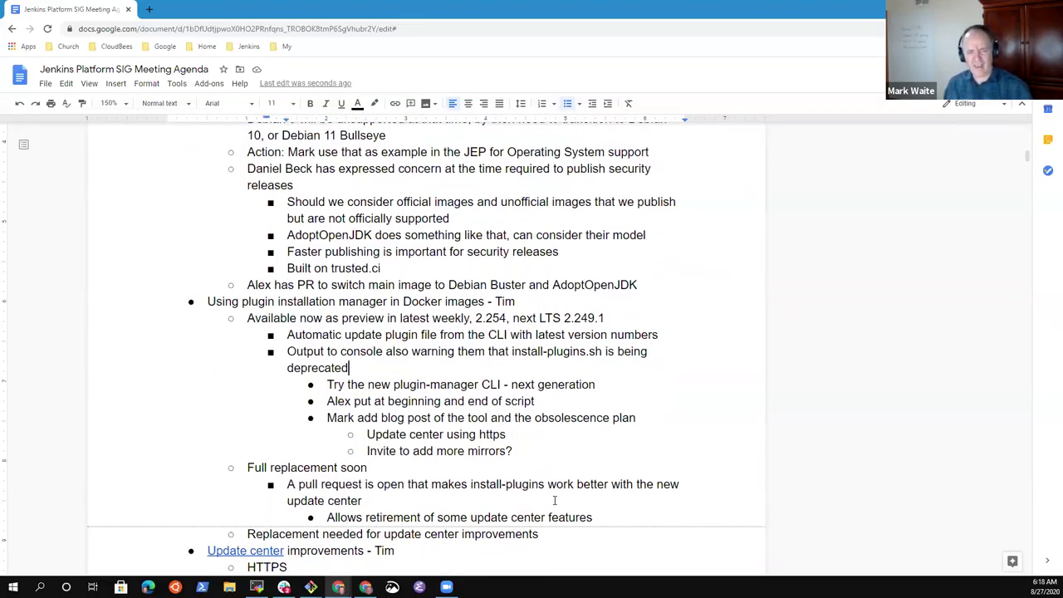
pyautogui.press('Home')
pyautogui.hotkey('shift', 'End')
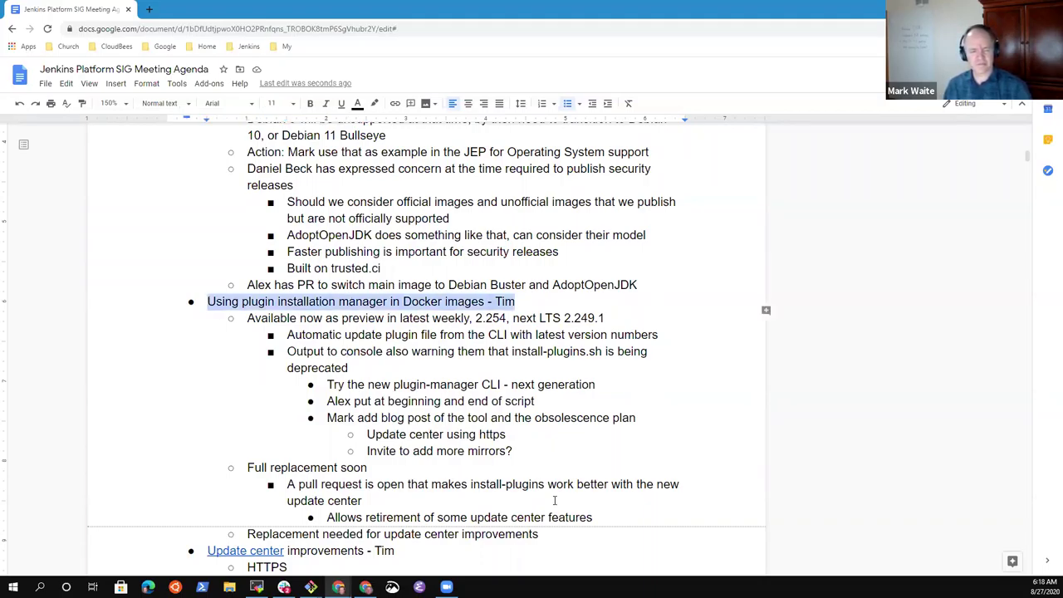
pyautogui.press('Down')
pyautogui.press('Down')
pyautogui.press('Down')
pyautogui.press('Down')
pyautogui.press('Down')
pyautogui.press('Down')
pyautogui.press('Down')
pyautogui.press('Down')
pyautogui.press('Down')
pyautogui.press('Down')
pyautogui.press('Down')
pyautogui.press('Down')
pyautogui.press('Down')
pyautogui.press('Down')
pyautogui.press('Down')
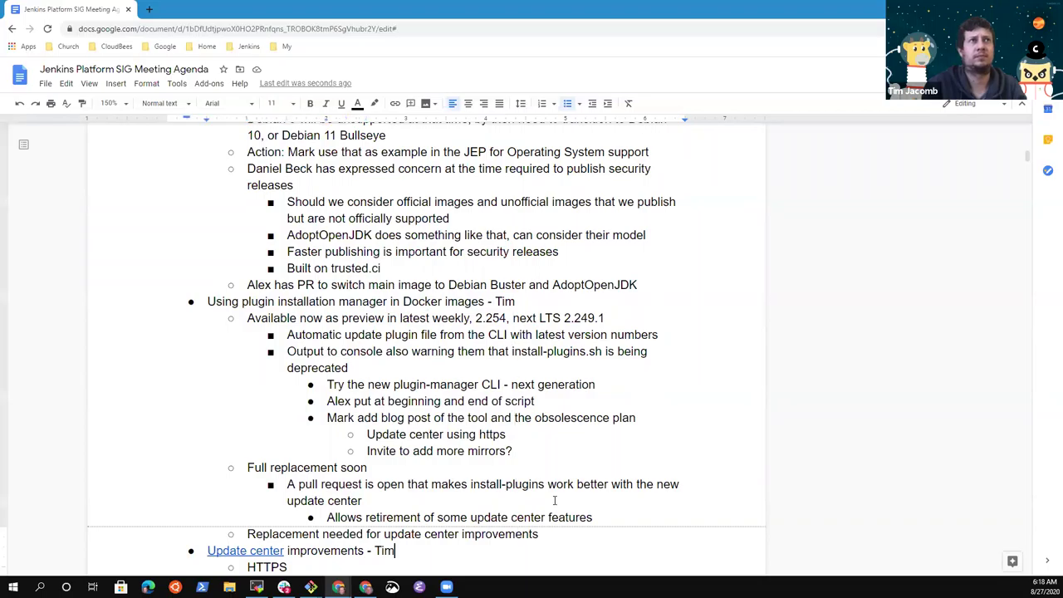
pyautogui.press('Down')
pyautogui.press('Down')
pyautogui.press('Down')
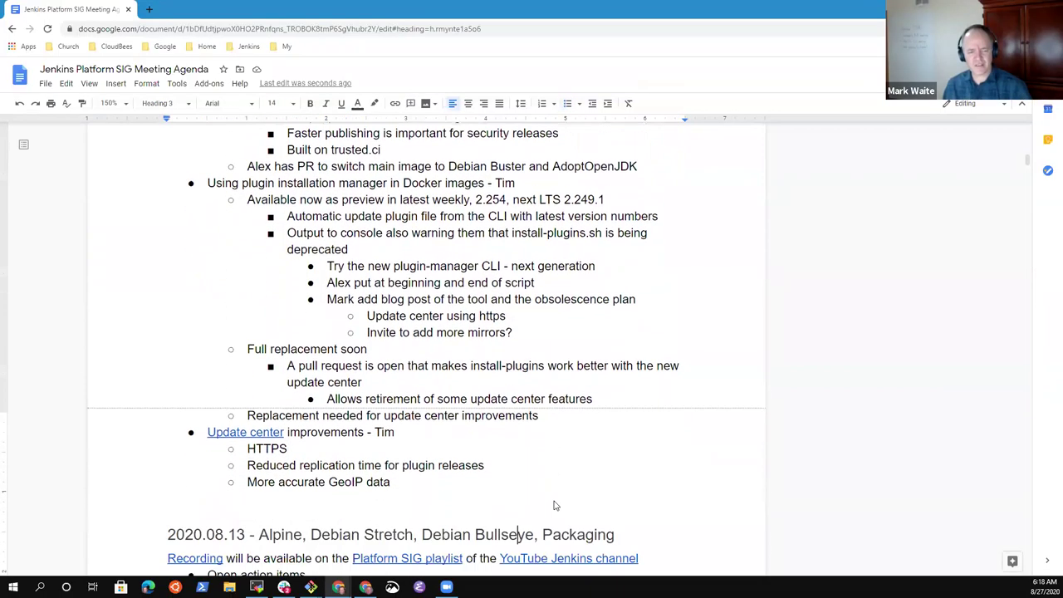
pyautogui.press('Up')
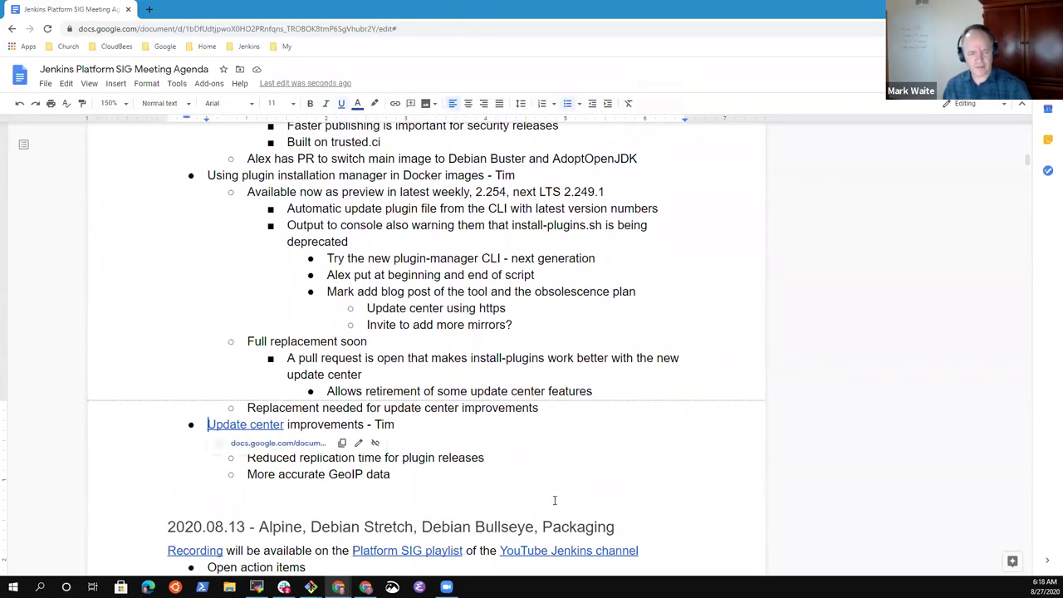
pyautogui.hotkey('shift', 'Home')
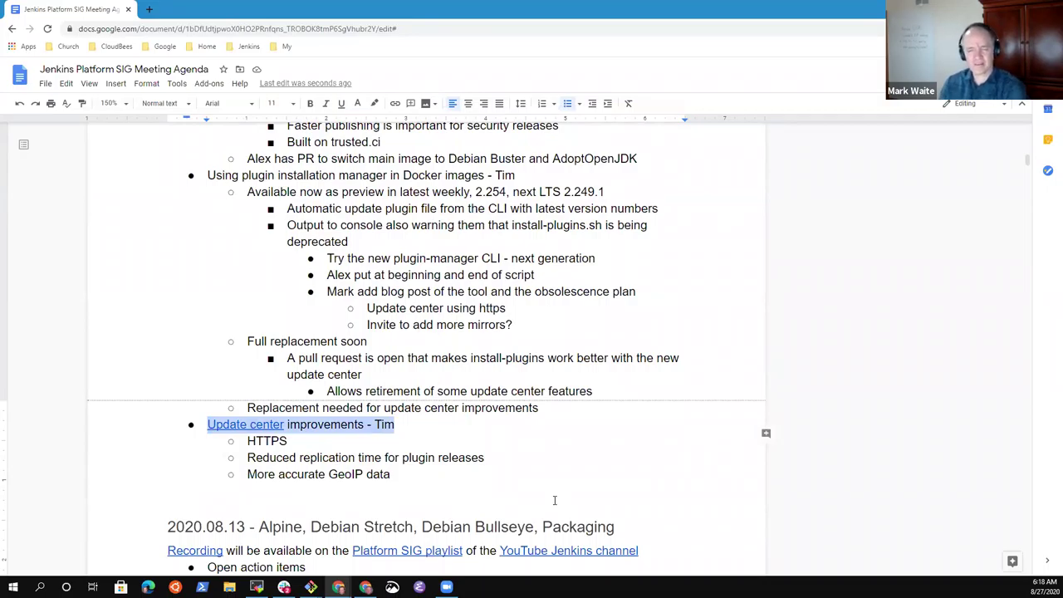
pyautogui.press('Down')
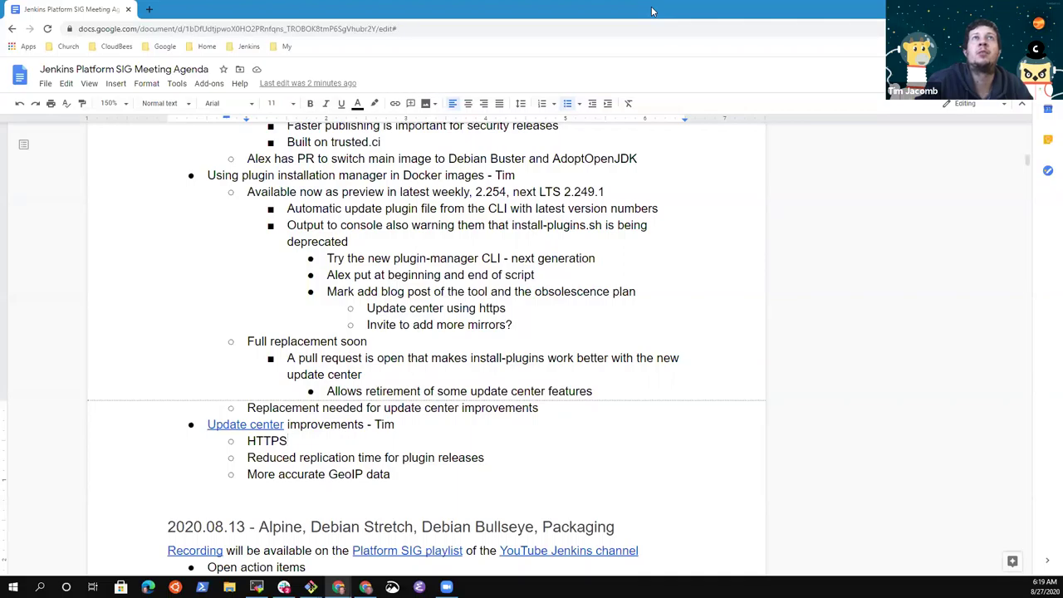
# - Append ' - end to end SSL (mirrorbrain to mirrorbits)' to HTTPS and ', 404 errors no more' to the replication bullet
pyautogui.write('- end to end')
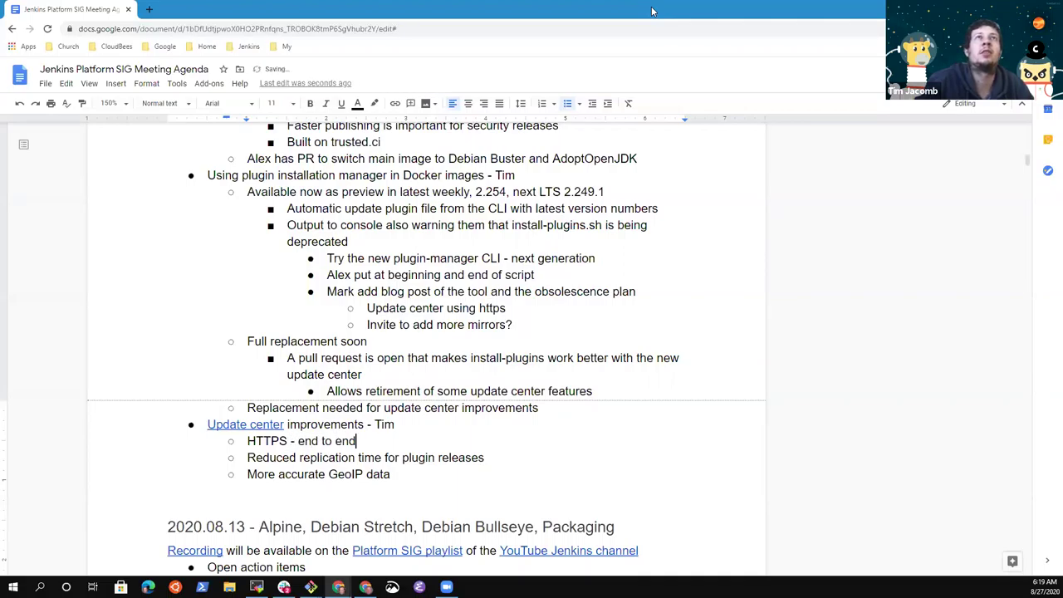
pyautogui.write(' SSL (')
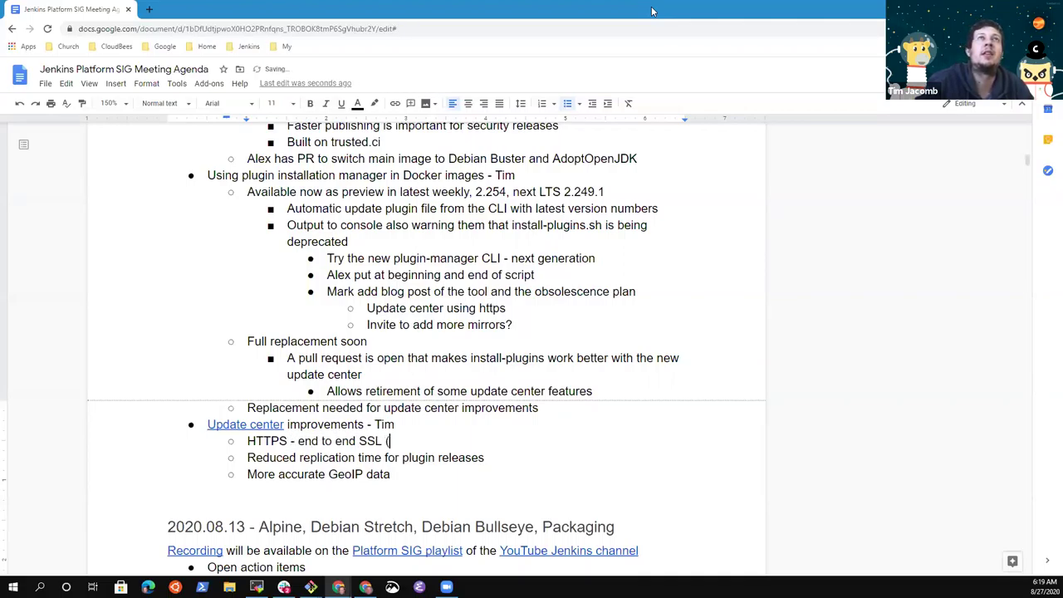
pyautogui.write('mirrorbra')
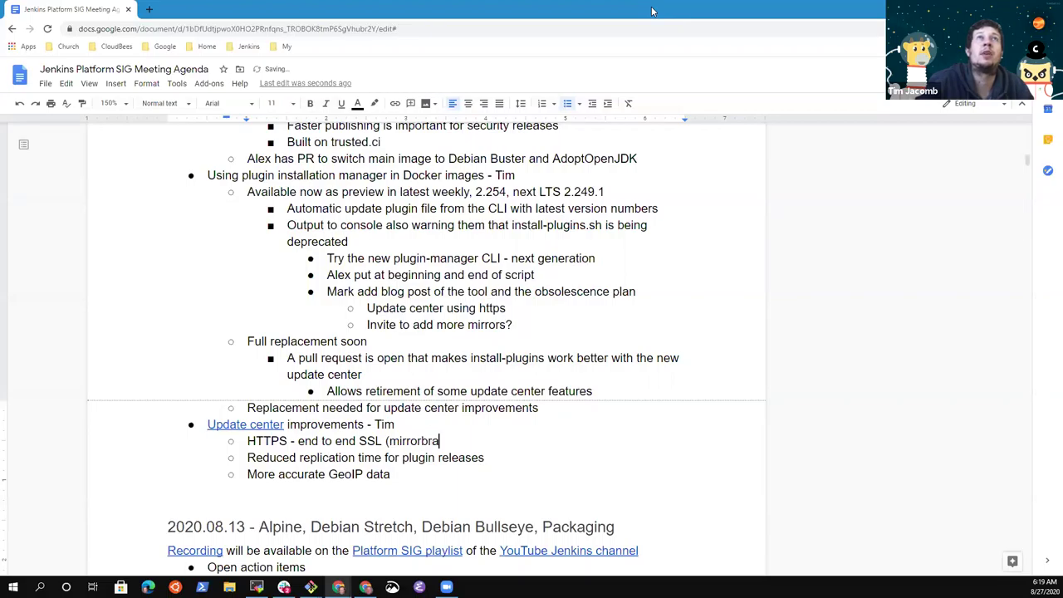
pyautogui.write('in to mirrorb')
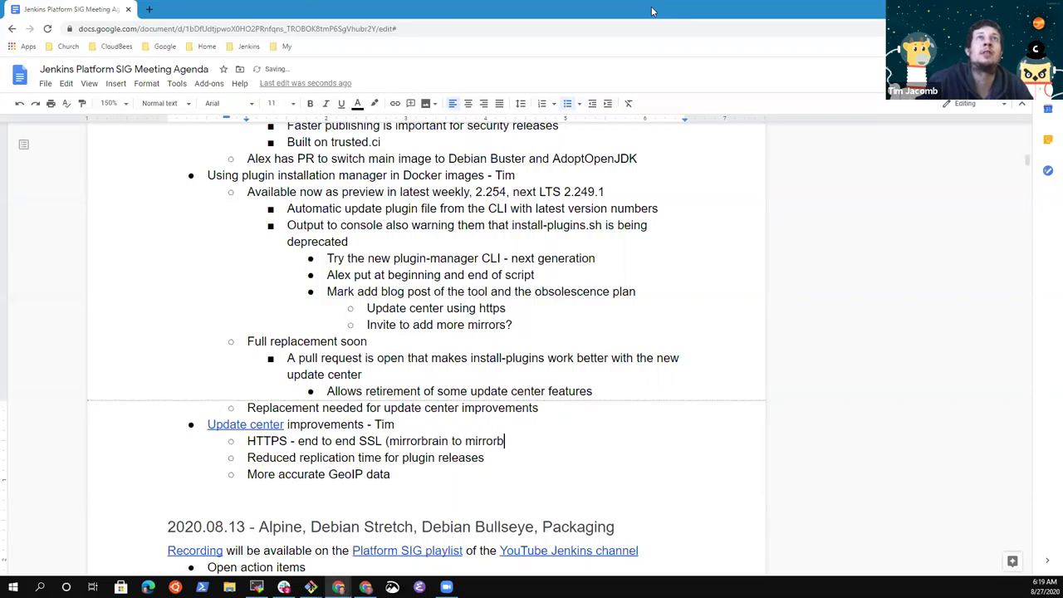
pyautogui.write('its)')
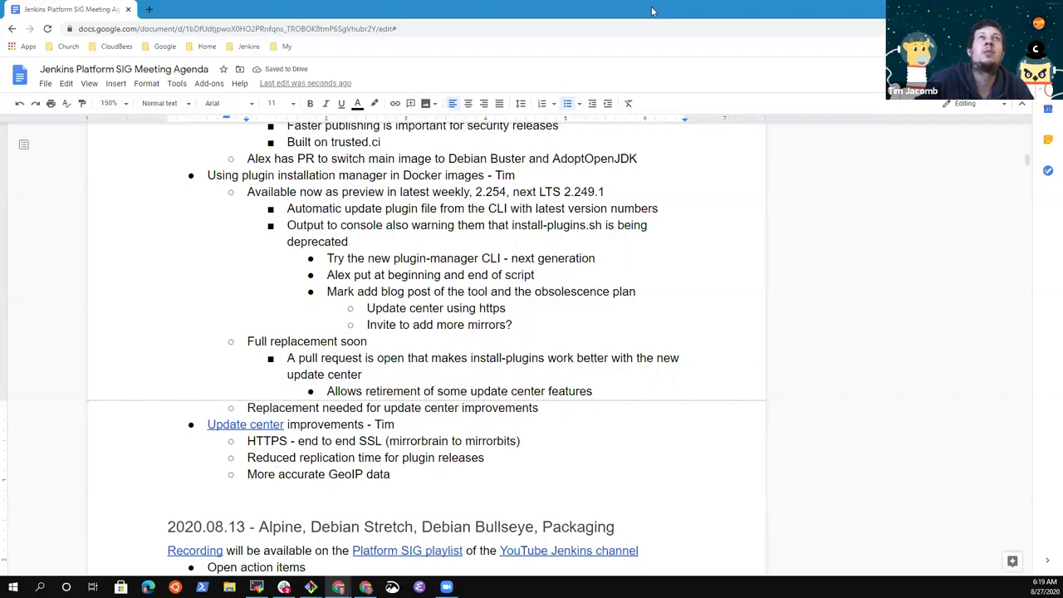
pyautogui.press('Down')
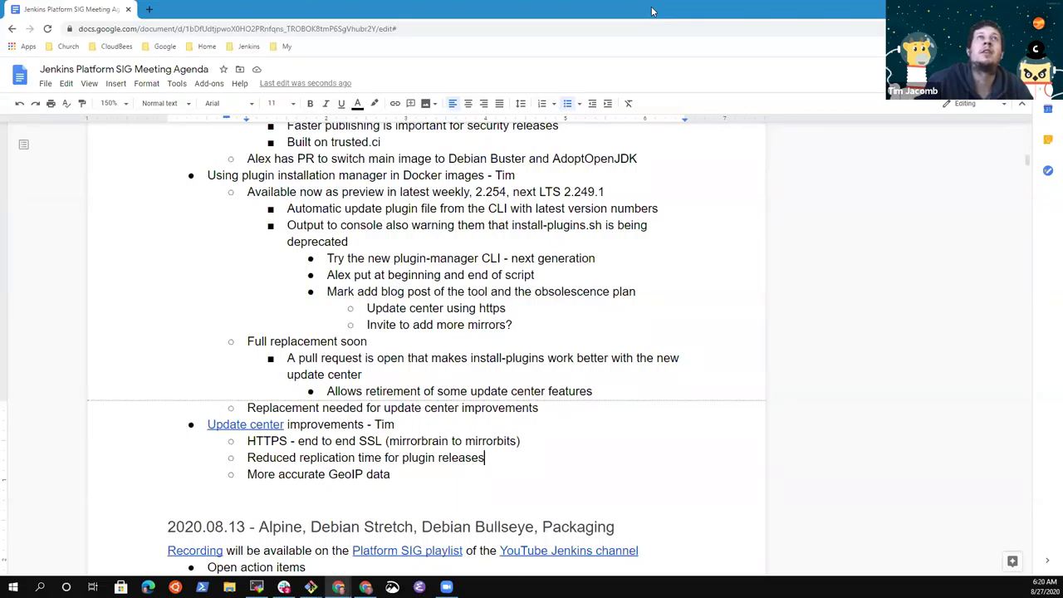
pyautogui.hotkey('shift', 'Home')
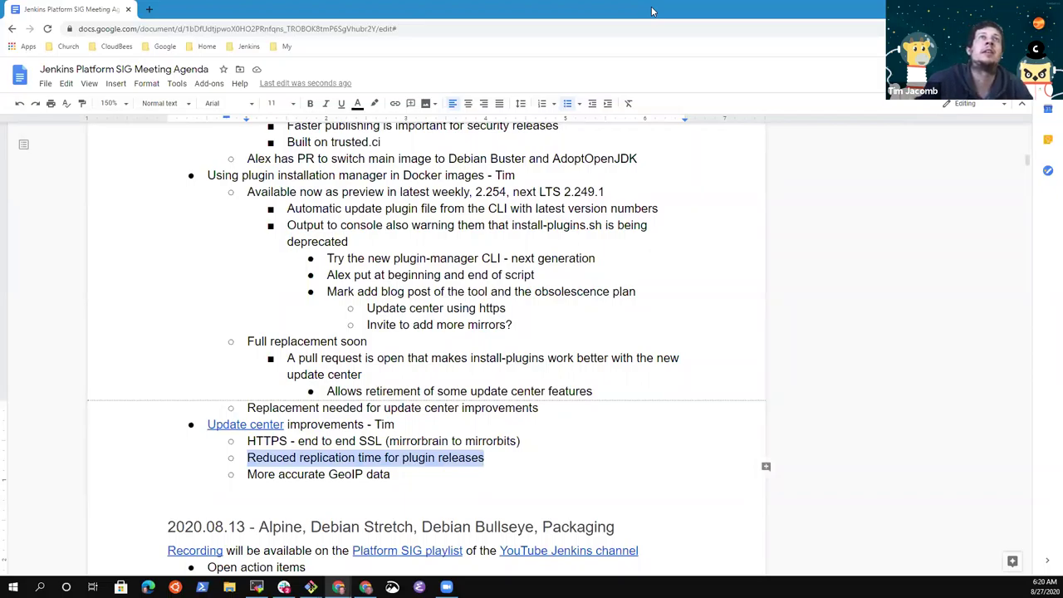
pyautogui.press('End')
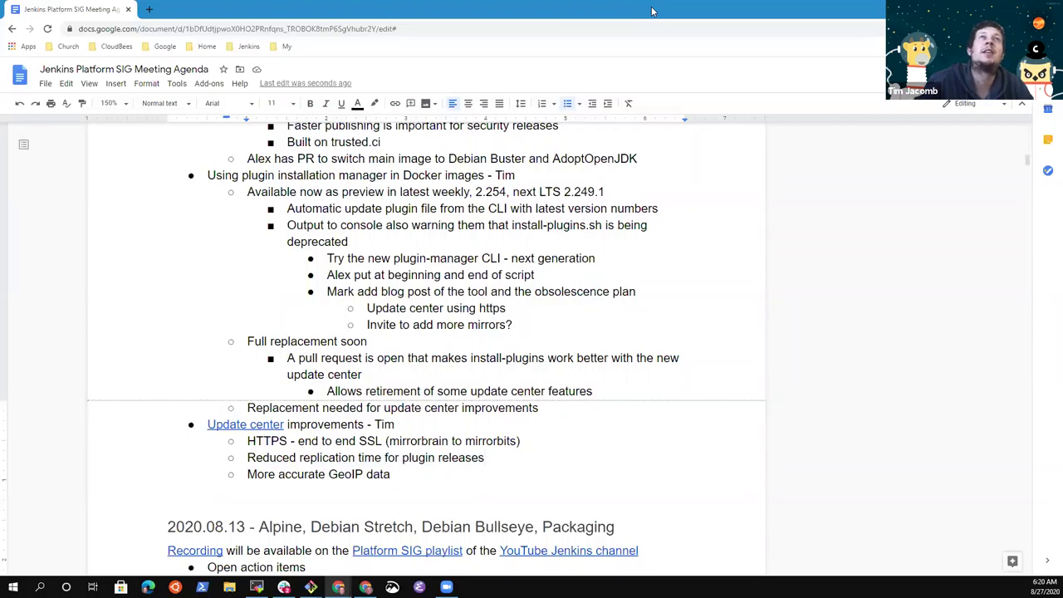
pyautogui.write(', ')
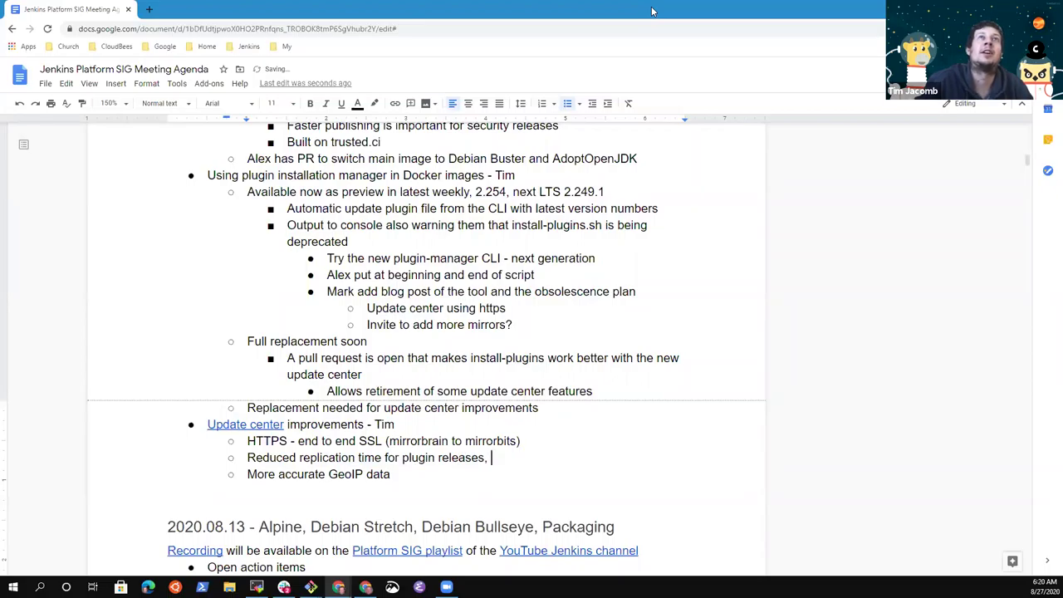
pyautogui.write('404')
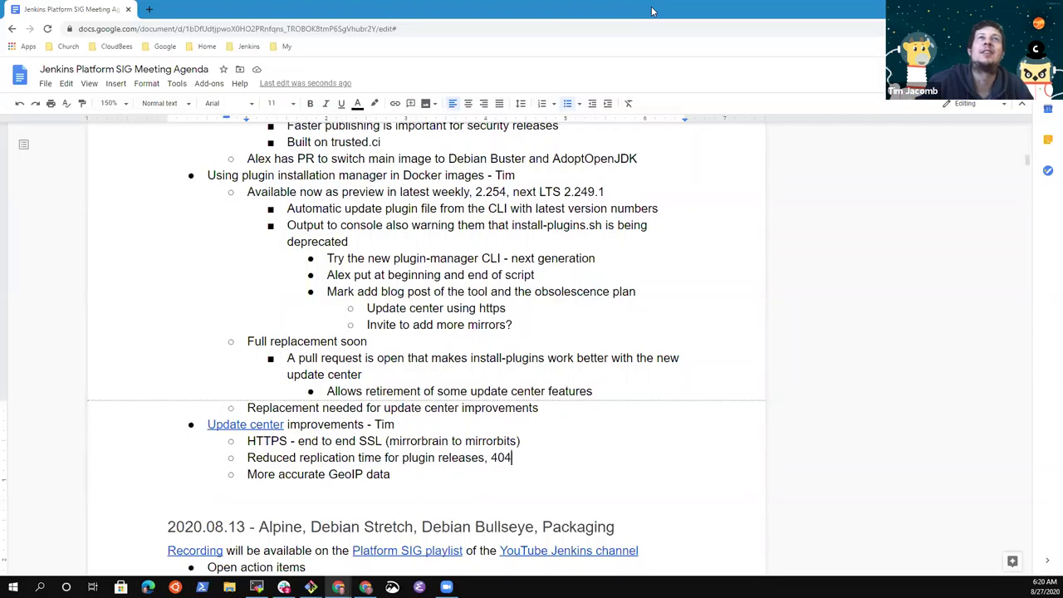
pyautogui.write('erro')
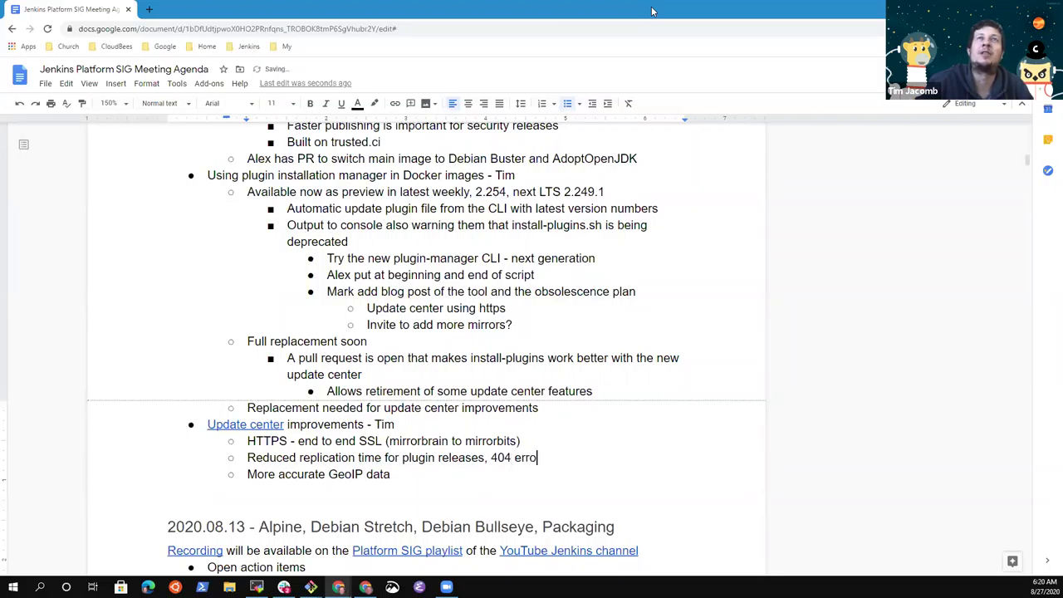
pyautogui.write('rs no more')
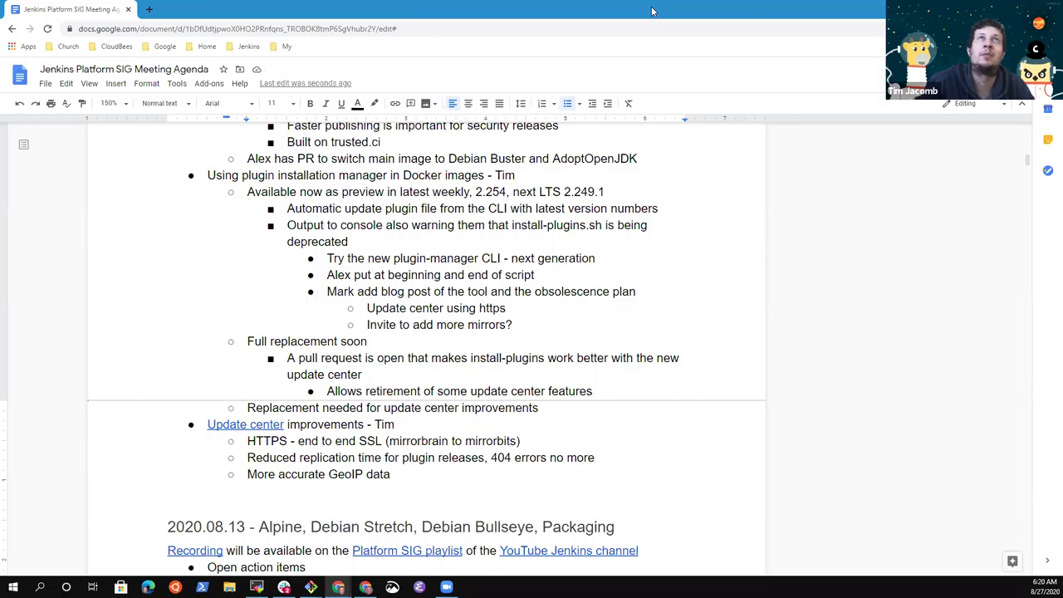
# - Nest 'Using Azure for fallback storage and OSU-USL as fallback storage' under the replication-time item
pyautogui.press('Return')
pyautogui.press('Tab')
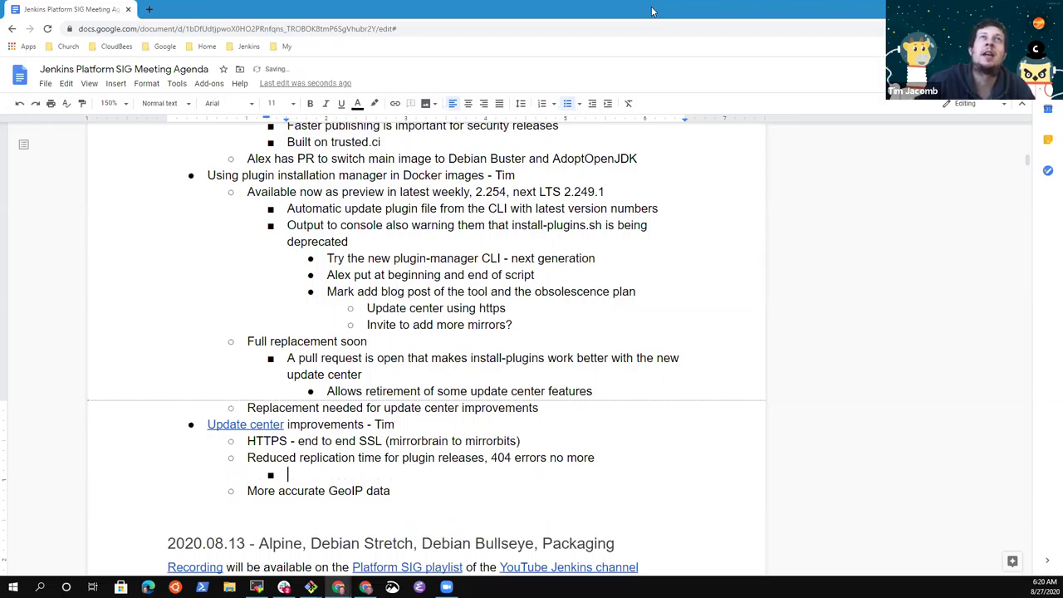
pyautogui.write('Using Azure for fallback storage ')
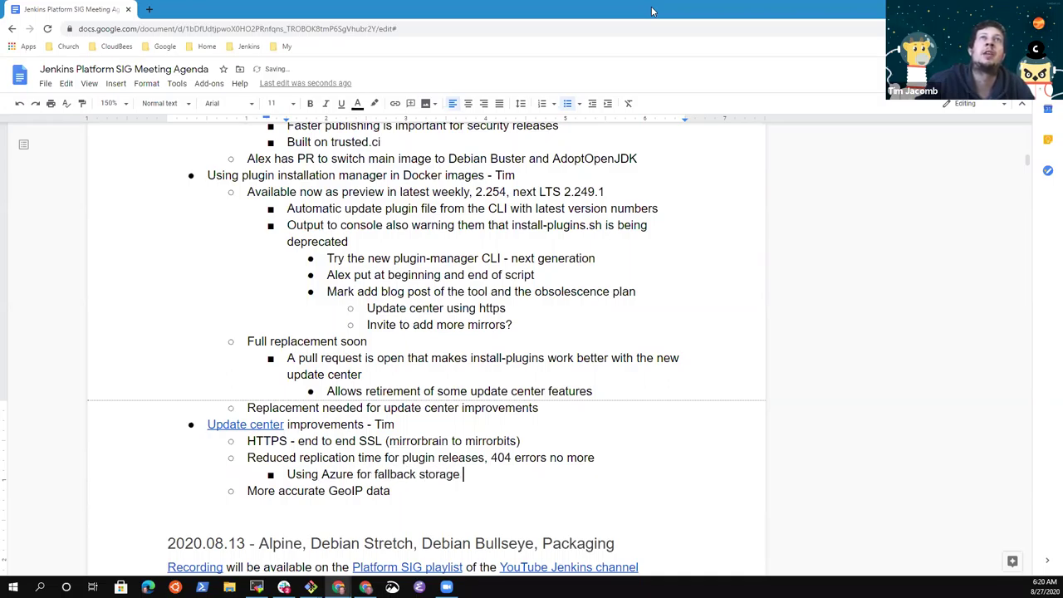
pyautogui.write('and OS')
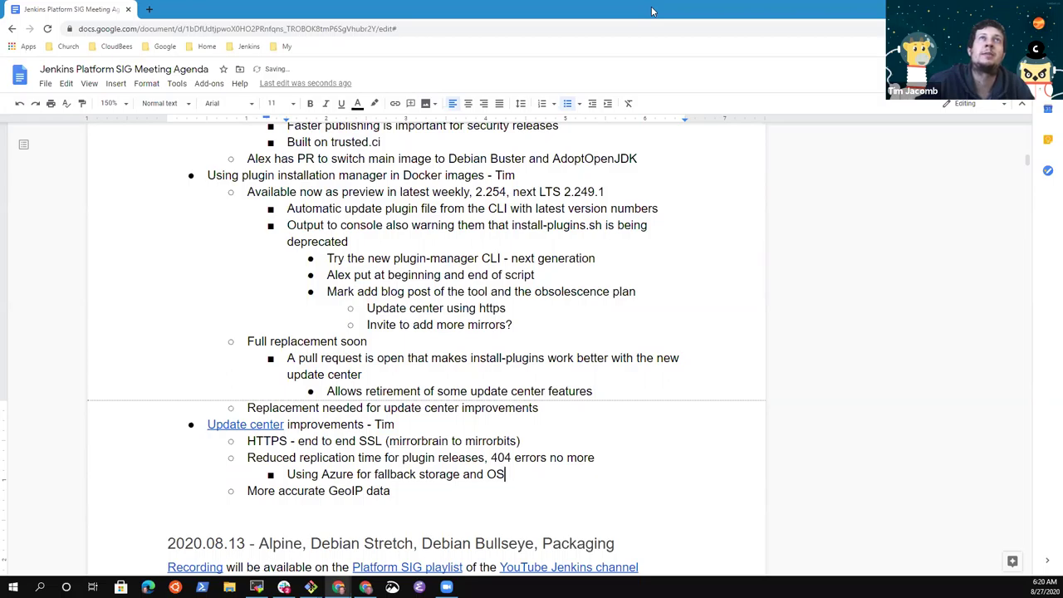
pyautogui.write('U-USL')
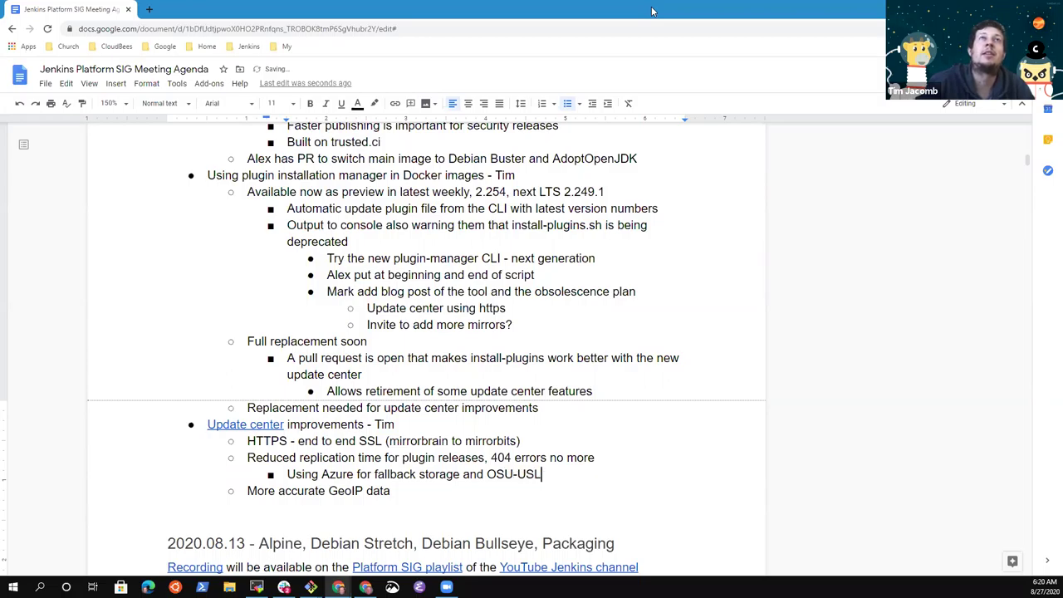
pyautogui.write(' as ')
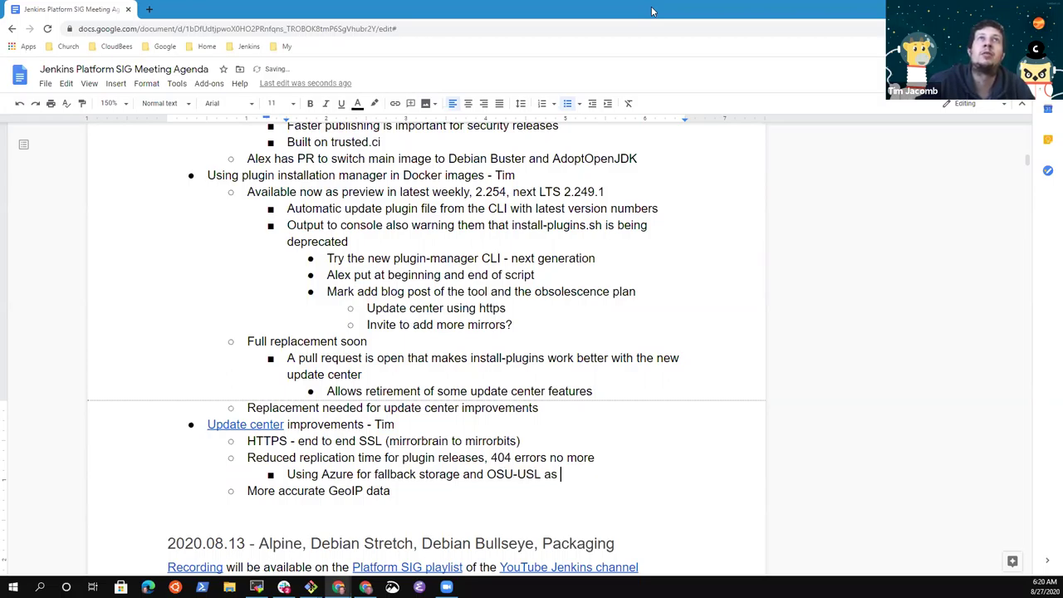
pyautogui.write('fall')
pyautogui.press('BackSpace')
pyautogui.press('BackSpace')
pyautogui.press('BackSpace')
pyautogui.write('allback')
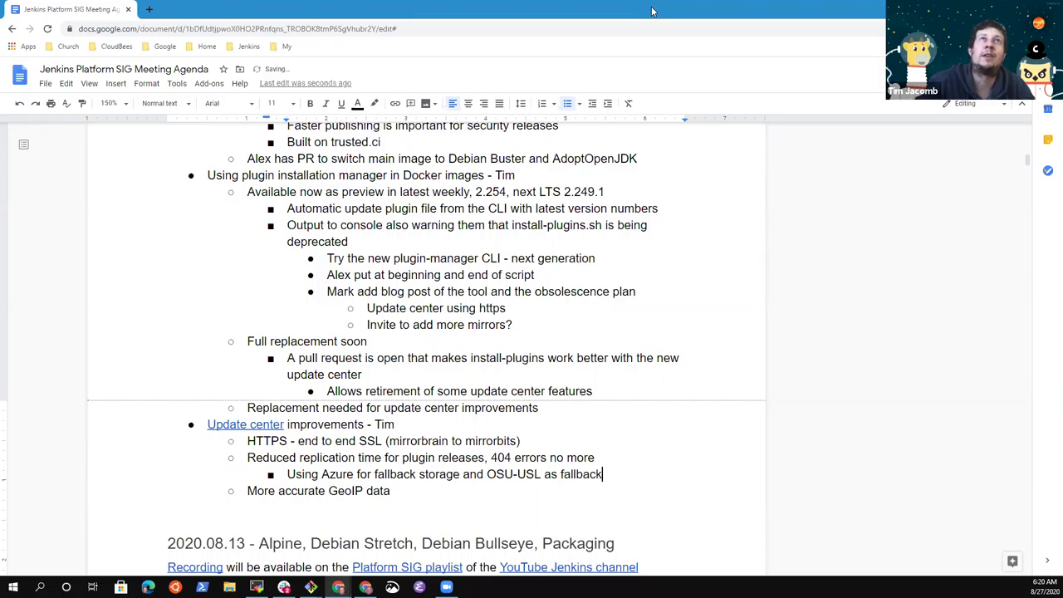
pyautogui.write(' storage')
# - Add sub-bullets 'Update center pushes incrementals in addition to full' and 'Need to watch cost of Azure bandwidth'
pyautogui.press('Return')
pyautogui.write('Update center ')
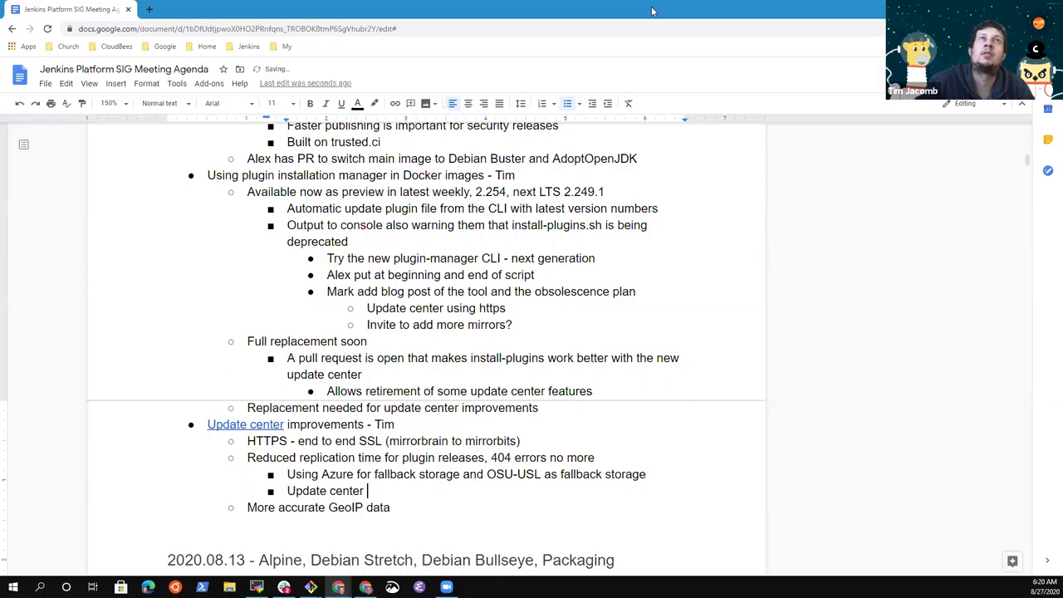
pyautogui.write('pushes ')
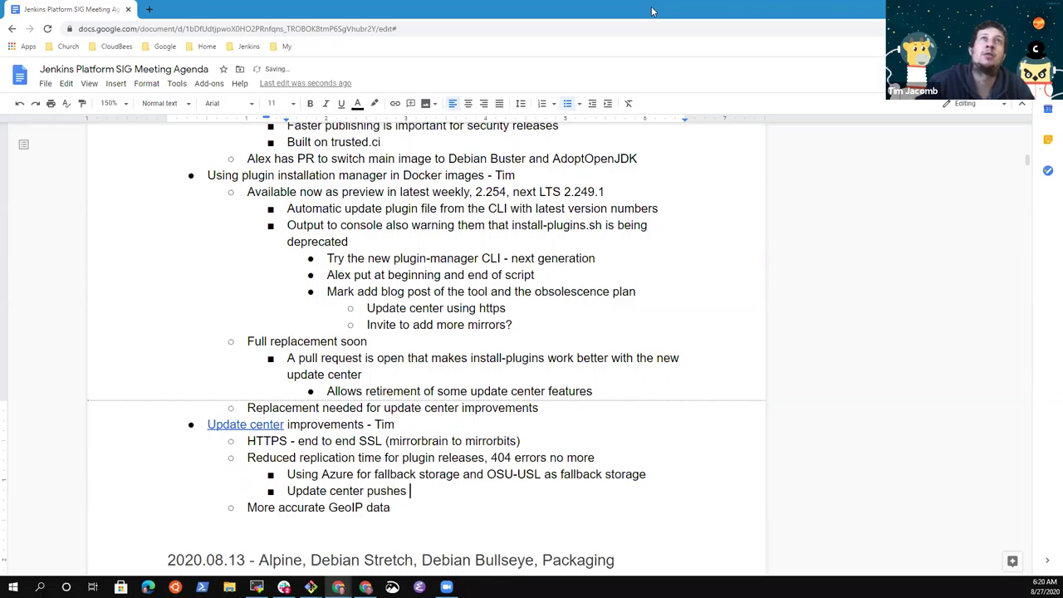
pyautogui.write('incremental')
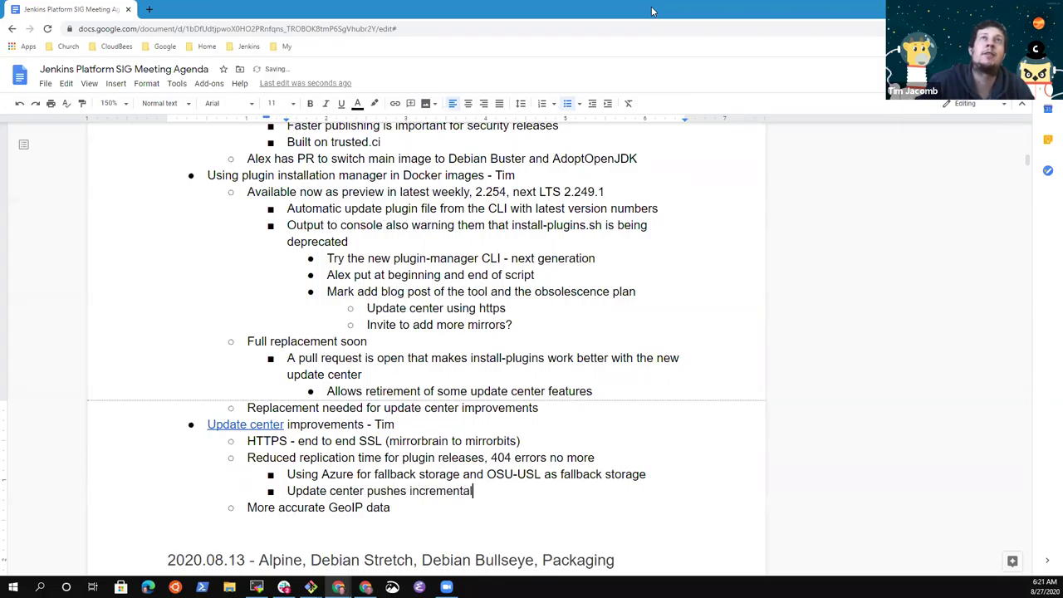
pyautogui.write('s')
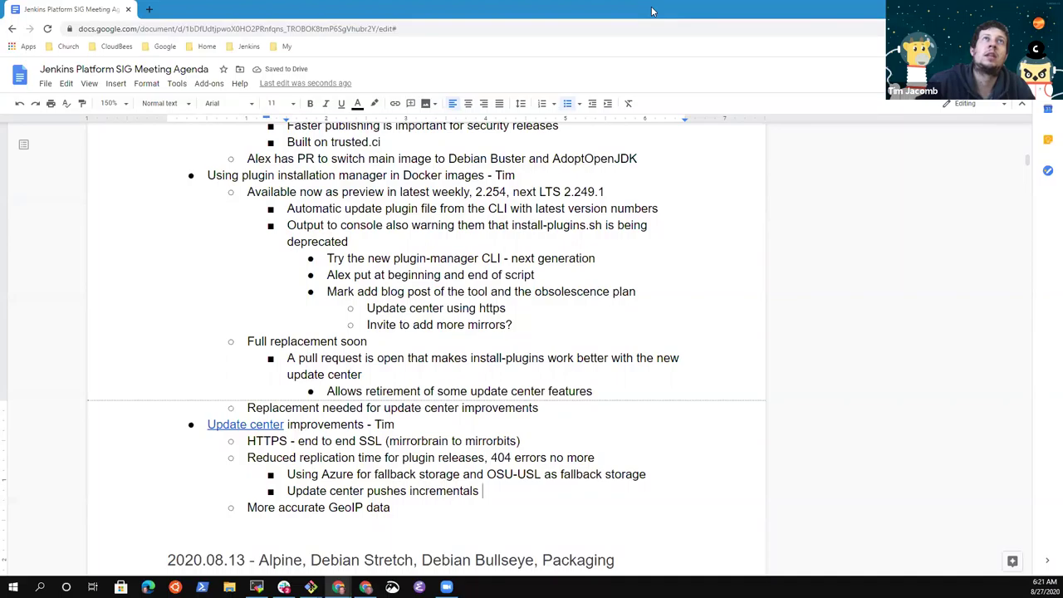
pyautogui.write(' rather')
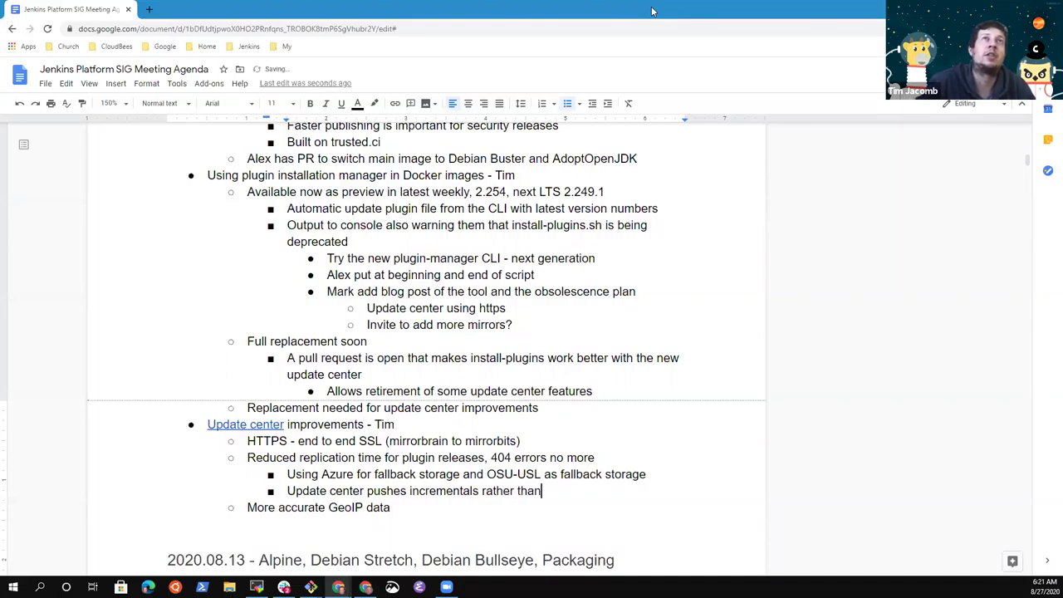
pyautogui.hotkey('ctrl', 'BackSpace')
pyautogui.write('in addition')
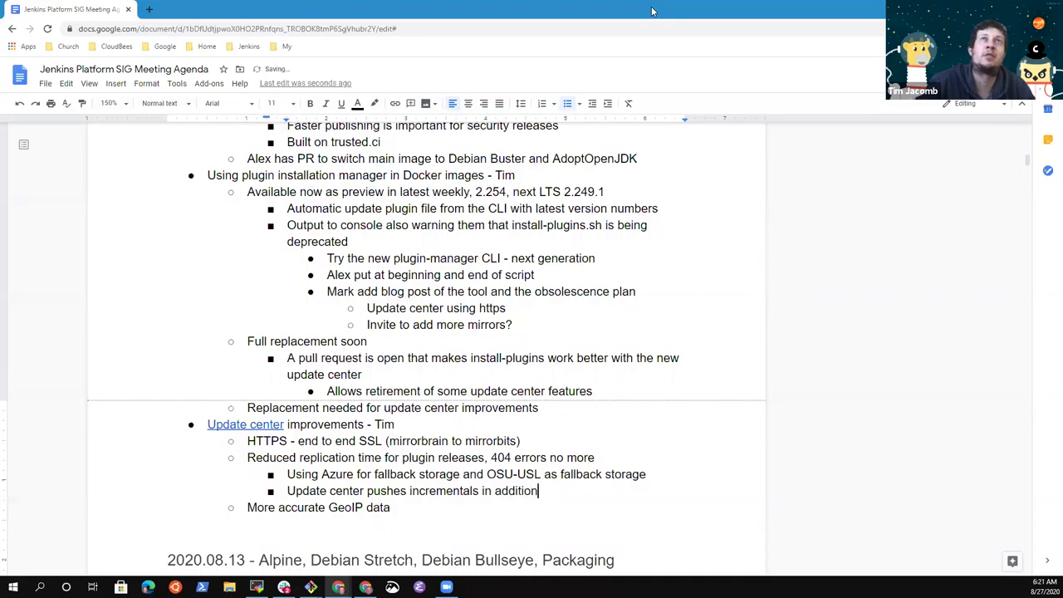
pyautogui.write(' to full')
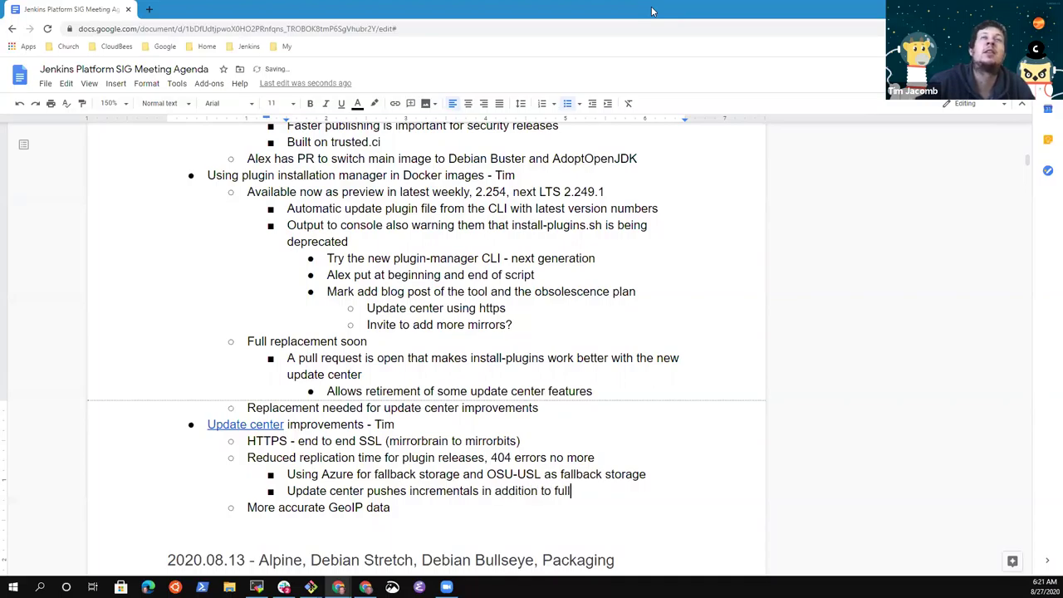
pyautogui.press('Up')
pyautogui.press('End')
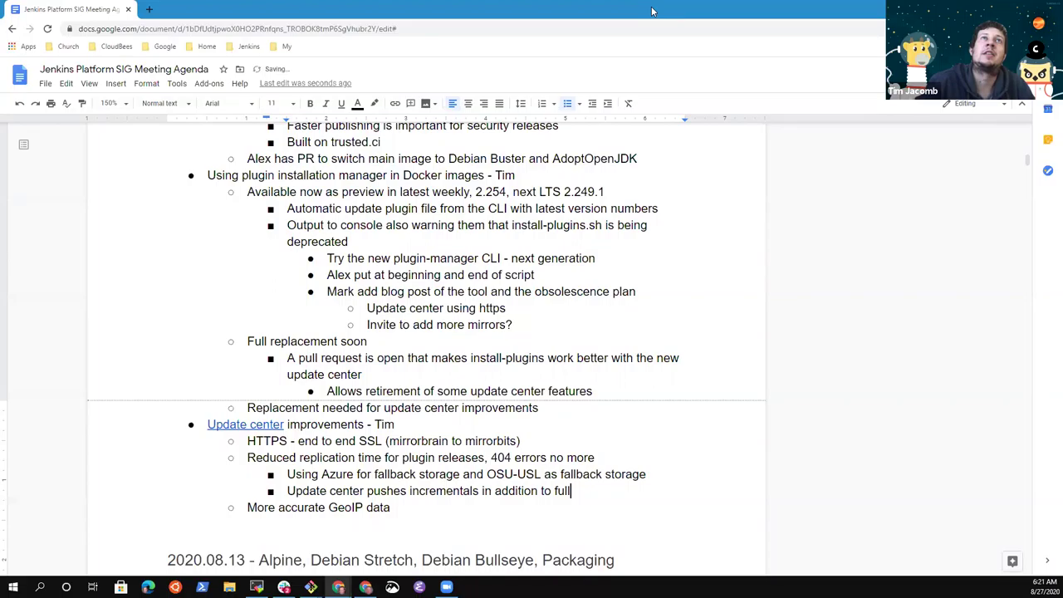
pyautogui.press('Return')
pyautogui.write('Need to w')
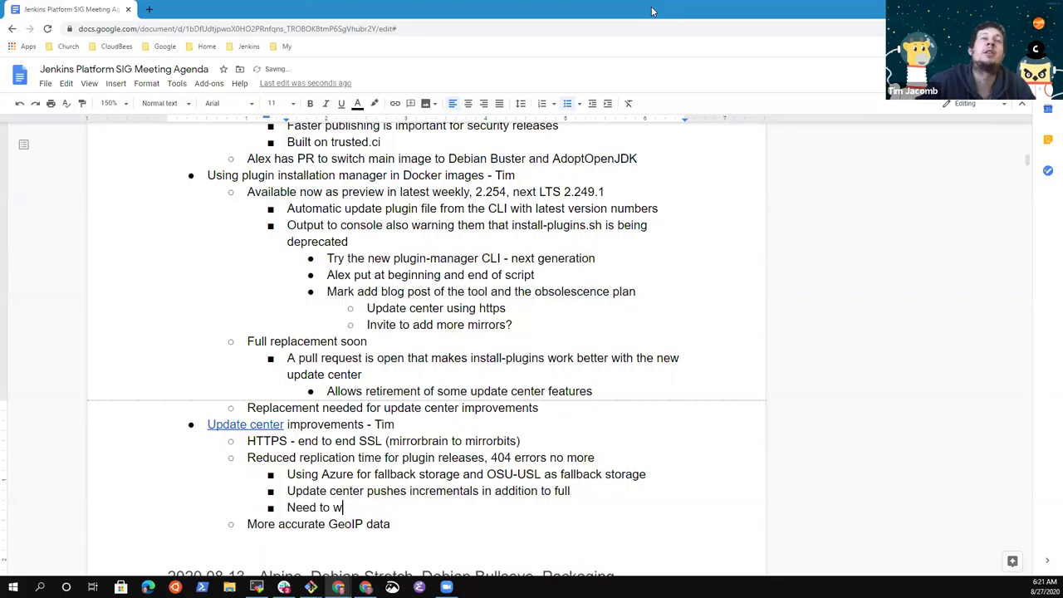
pyautogui.write('atch ')
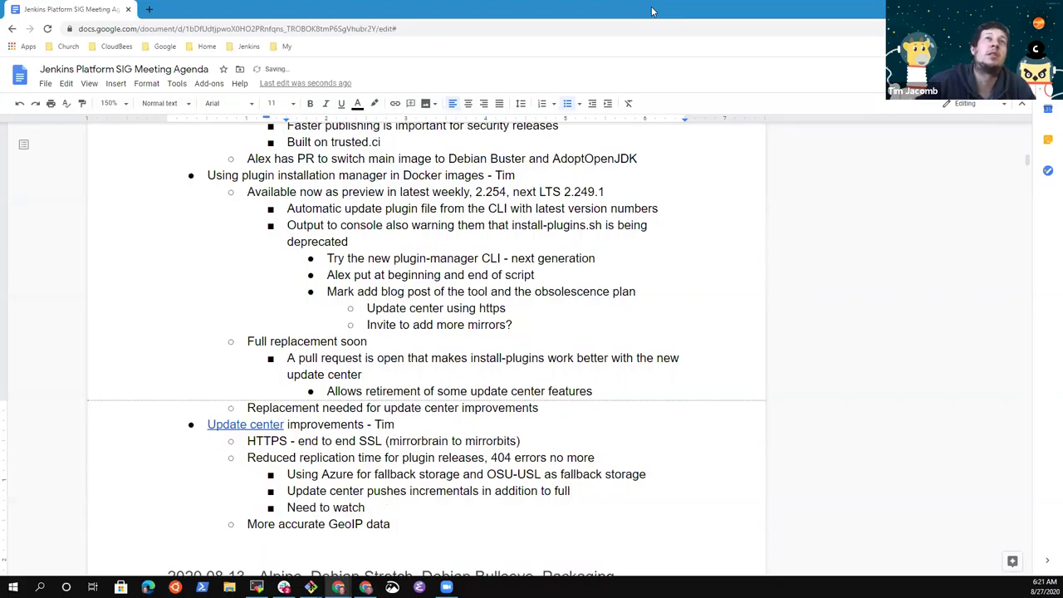
pyautogui.write('cost of Azure')
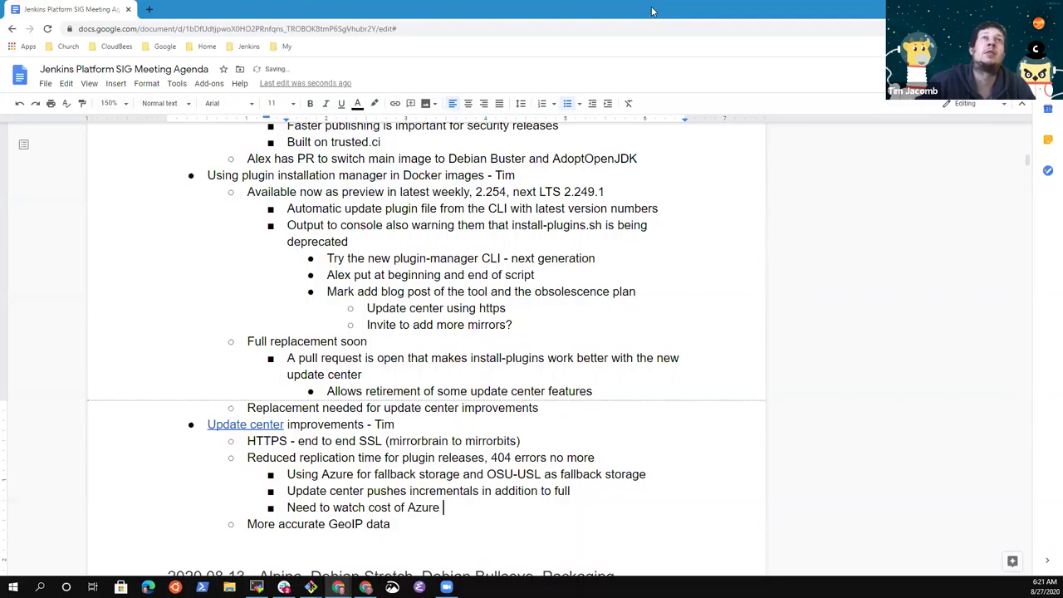
pyautogui.write(' bandwidth')
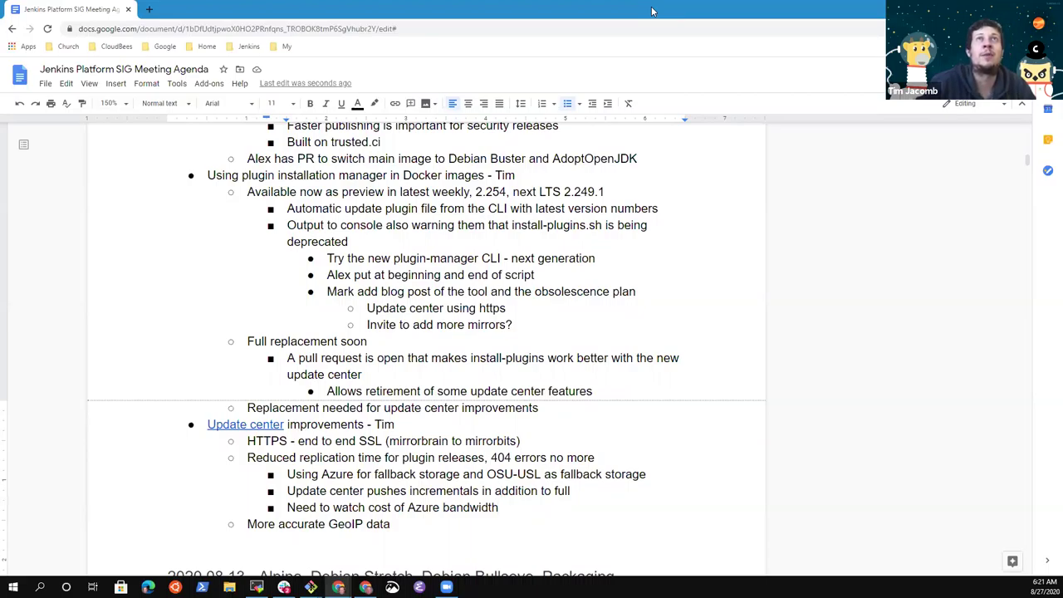
# - Insert a bullet 'Plugin releases to mirrorbits have shown unexpected delays on plugins' above the Azure bandwidth line
pyautogui.press('Up')
pyautogui.press('End')
pyautogui.press('Return')
pyautogui.write('PLugin releas')
pyautogui.hotkey('ctrl', 'BackSpace')
pyautogui.hotkey('ctrl', 'BackSpace')
pyautogui.write('Plugin releases to mirrorbits have ')
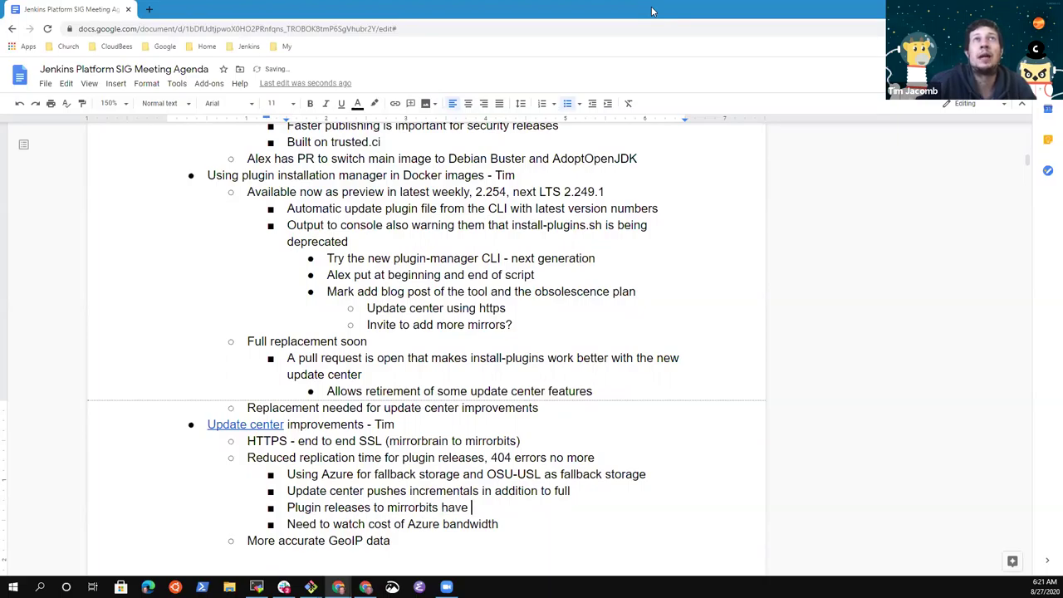
pyautogui.write('shown unexpe')
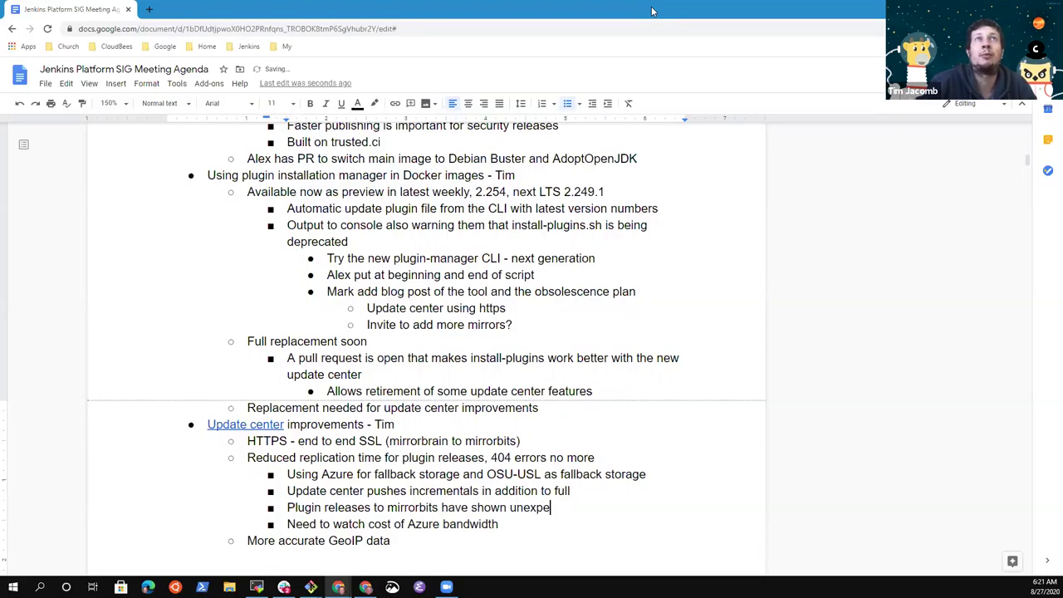
pyautogui.write('cted delay')
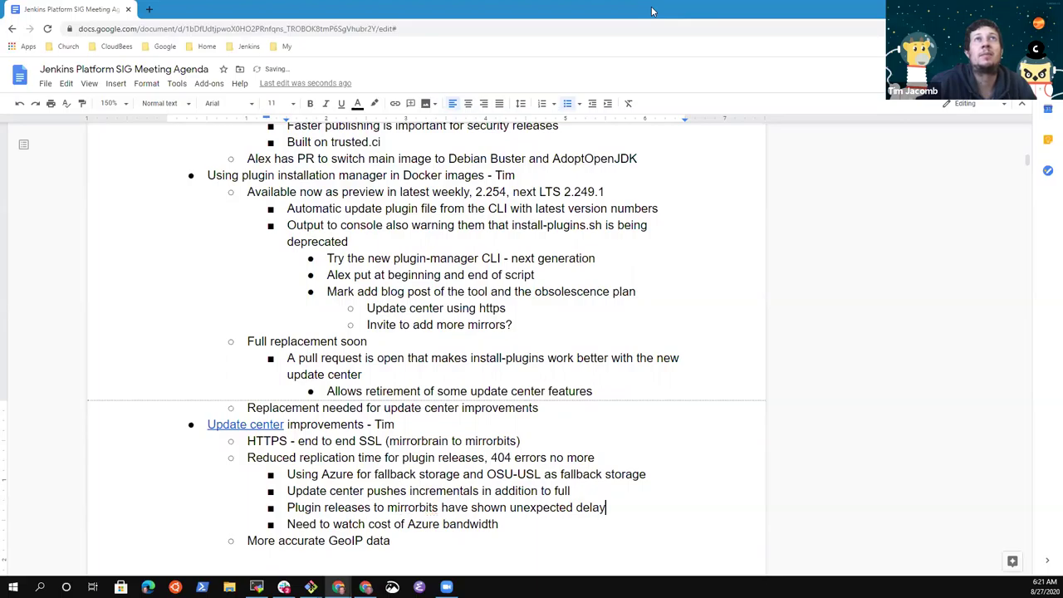
pyautogui.write('s on plugins')
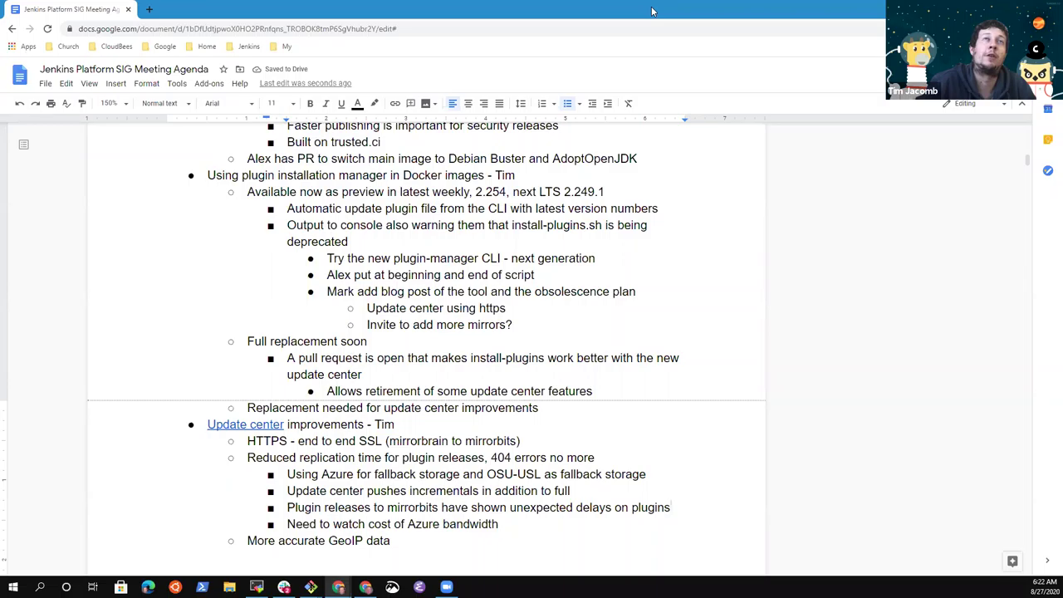
# - Nest the sub-bullet 'Regular full rsync copies but copy not detected' under the plugin-delays bullet
pyautogui.press('Return')
pyautogui.press('Tab')
pyautogui.write('Regular full rsyun')
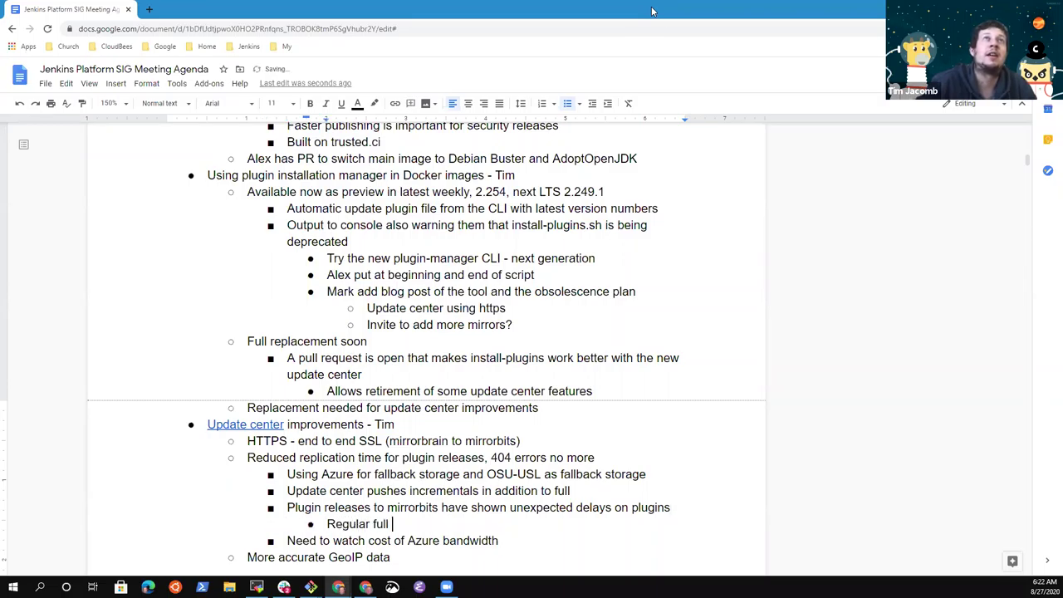
pyautogui.press('BackSpace')
pyautogui.press('BackSpace')
pyautogui.write('nc ')
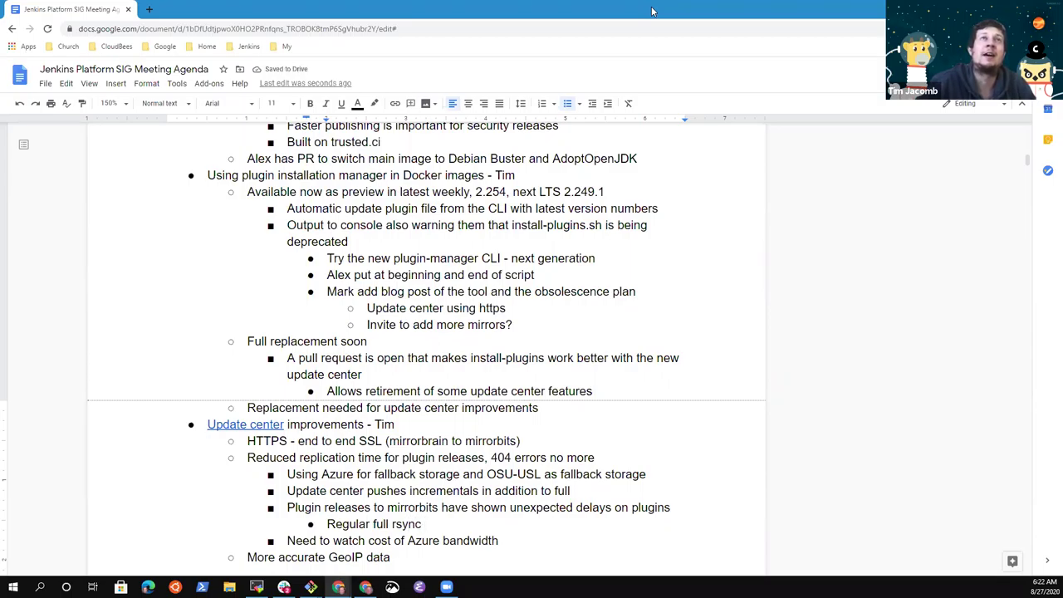
pyautogui.write('cop')
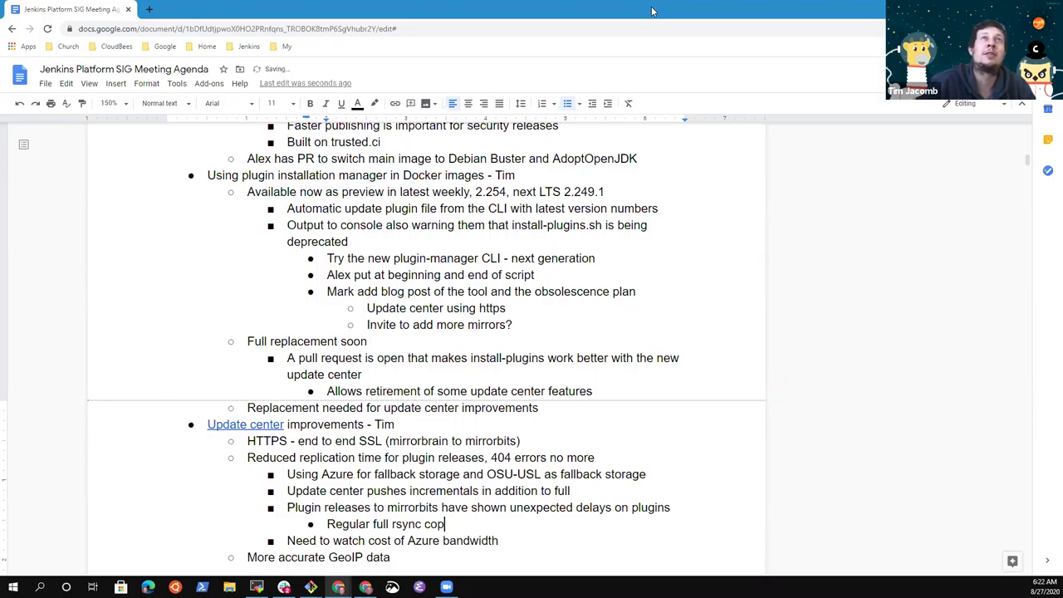
pyautogui.press('BackSpace')
pyautogui.press('BackSpace')
pyautogui.press('BackSpace')
pyautogui.write('detec')
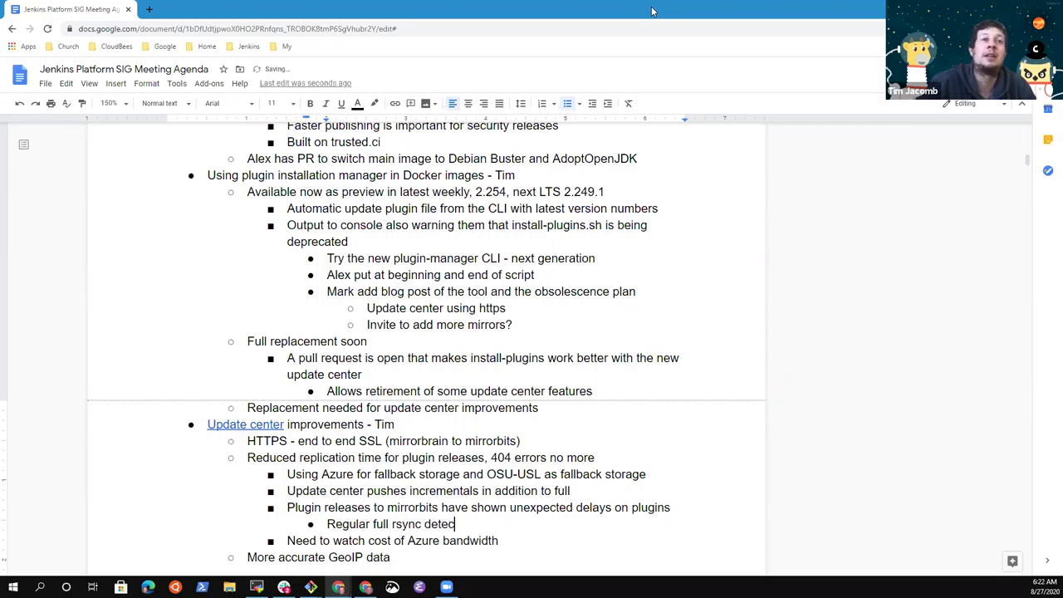
pyautogui.press('BackSpace')
pyautogui.press('BackSpace')
pyautogui.press('BackSpace')
pyautogui.press('BackSpace')
pyautogui.press('BackSpace')
pyautogui.write('copies')
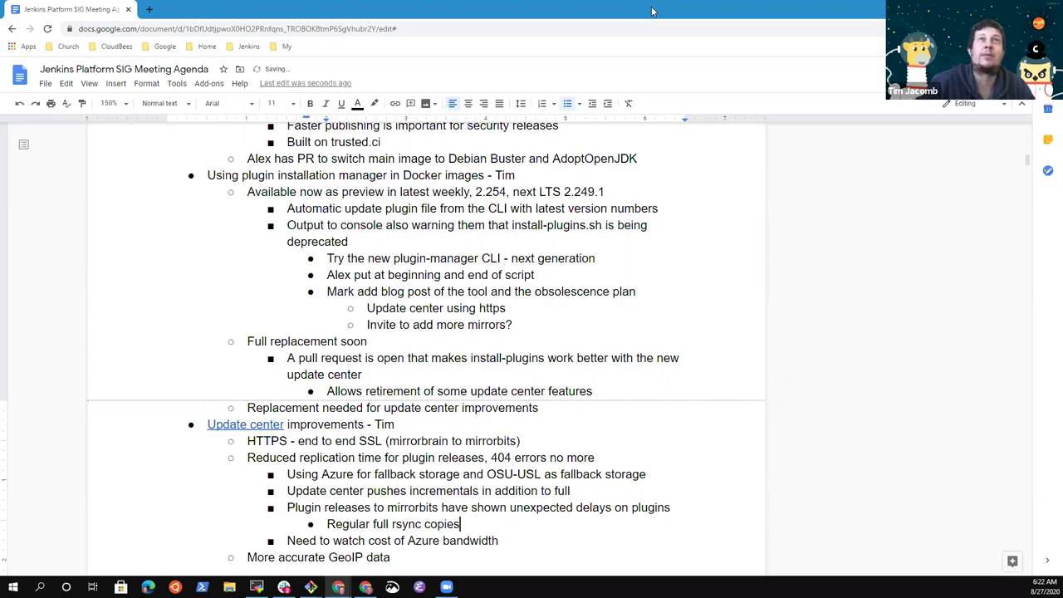
pyautogui.write(' but copy not dete')
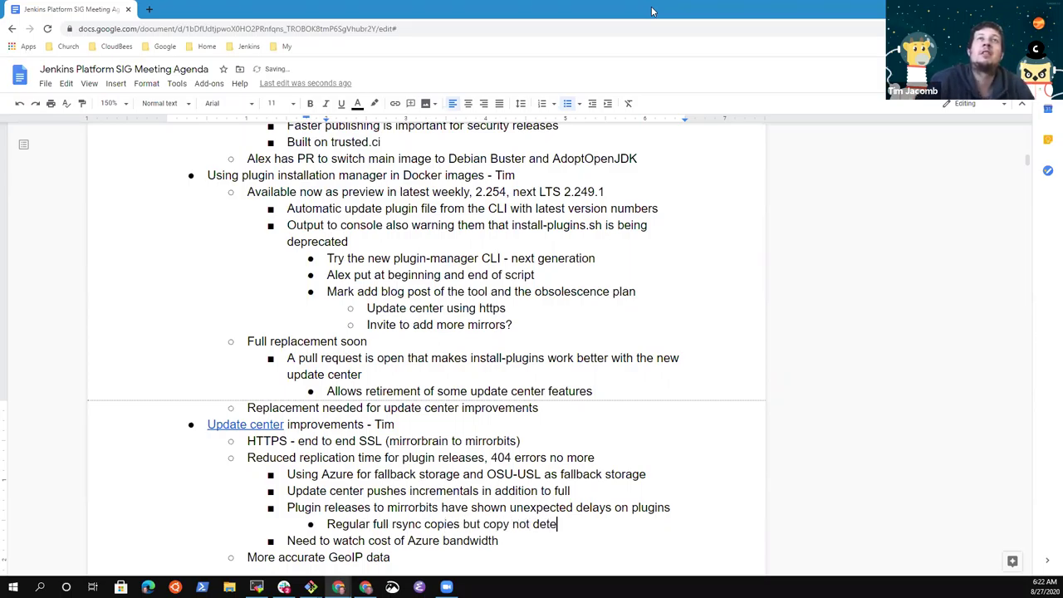
pyautogui.write('cted')
# - Add a sub-bullet above it: 'Old mirrorbrain had a way to push a single file, mirrorbits does not'
pyautogui.press('Down')
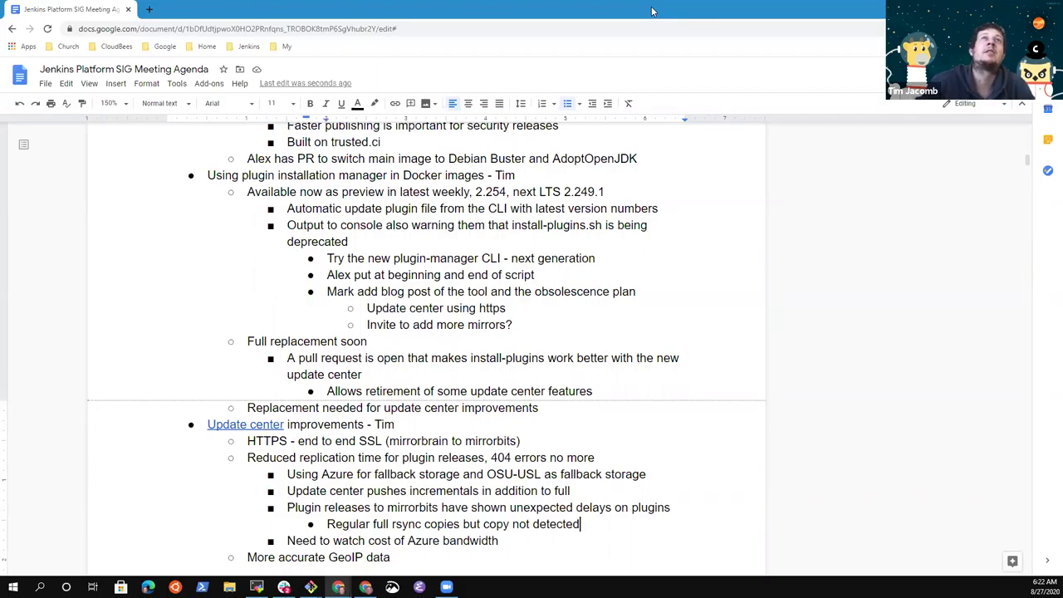
pyautogui.press('Home')
pyautogui.press('Return')
pyautogui.press('Up')
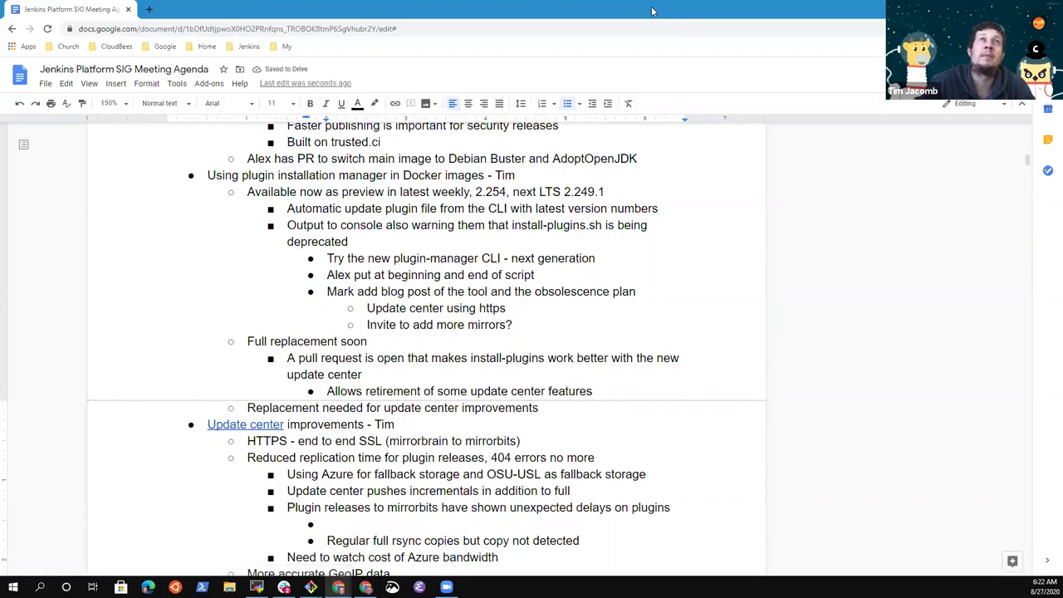
pyautogui.write('Old mirrorbrain had a way to push a sin')
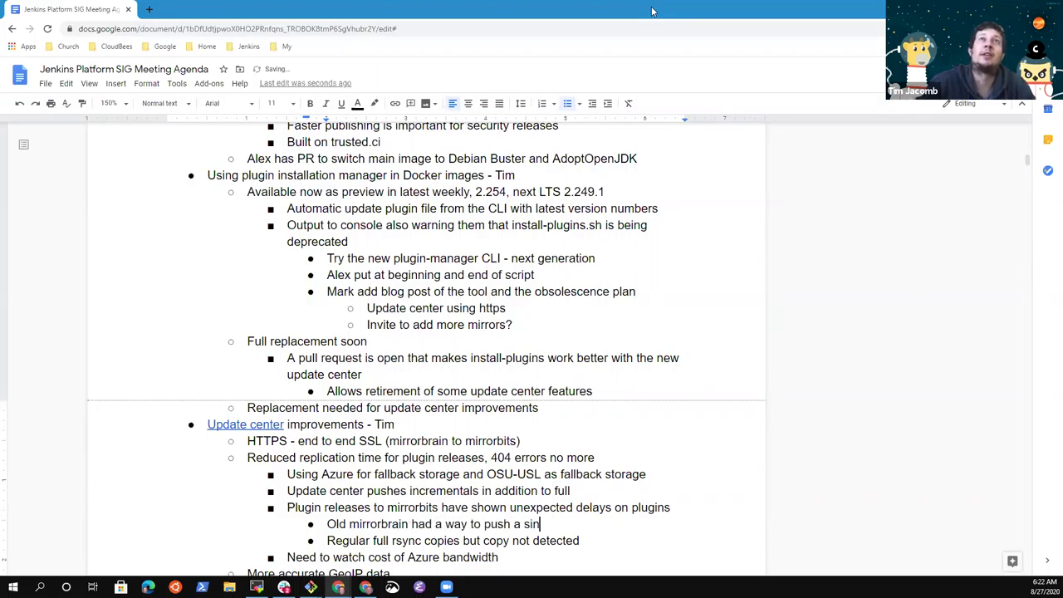
pyautogui.write('gle file')
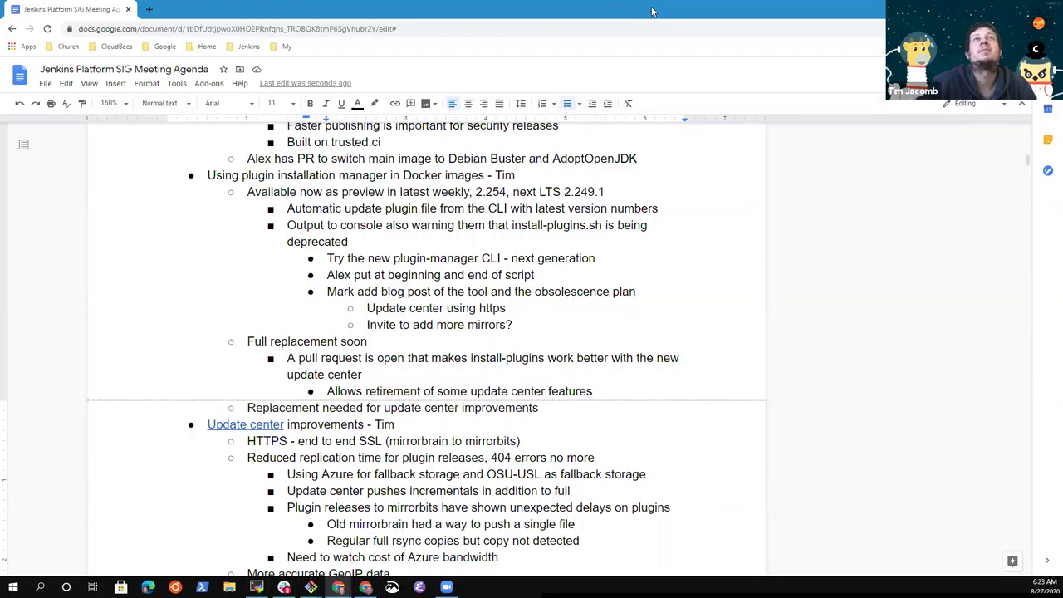
pyautogui.write(', mirror')
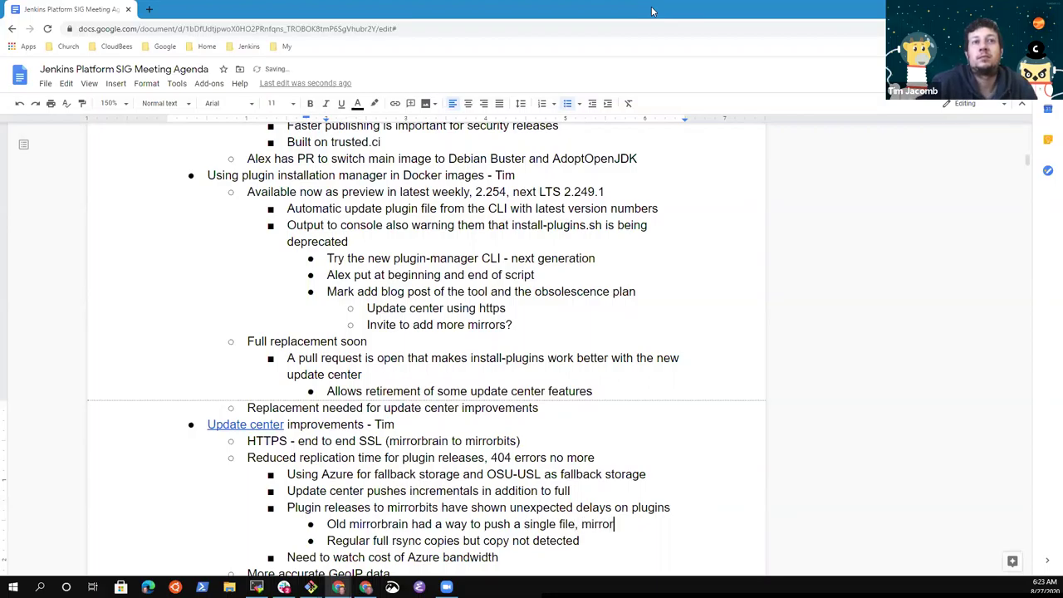
pyautogui.write('bits do')
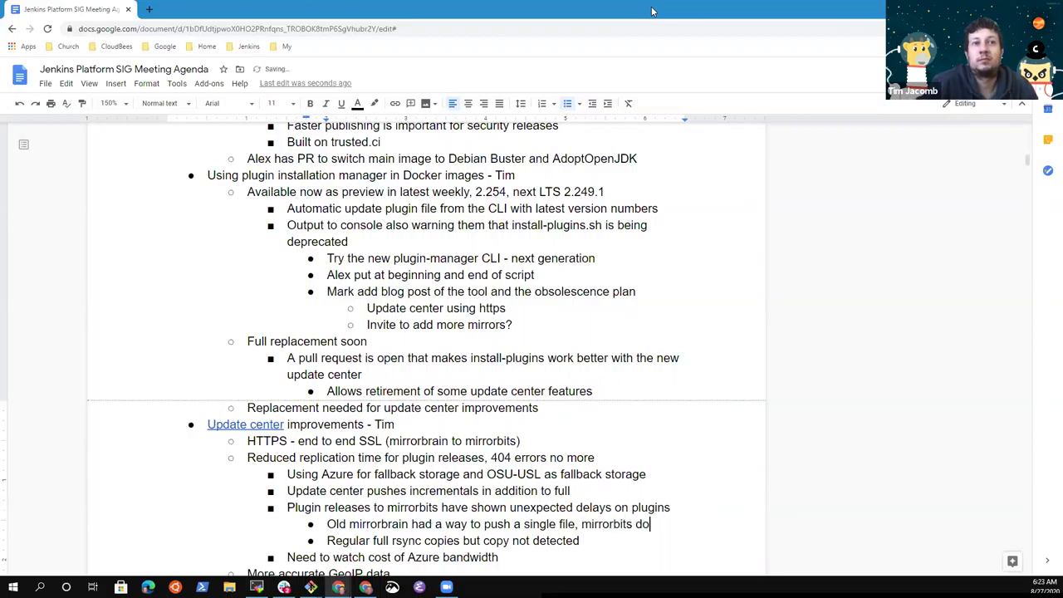
pyautogui.write('es not')
# - Nest 'Monitoring the storage account for ongoing costs' under the Azure bandwidth bullet
pyautogui.press('Down')
pyautogui.press('Down')
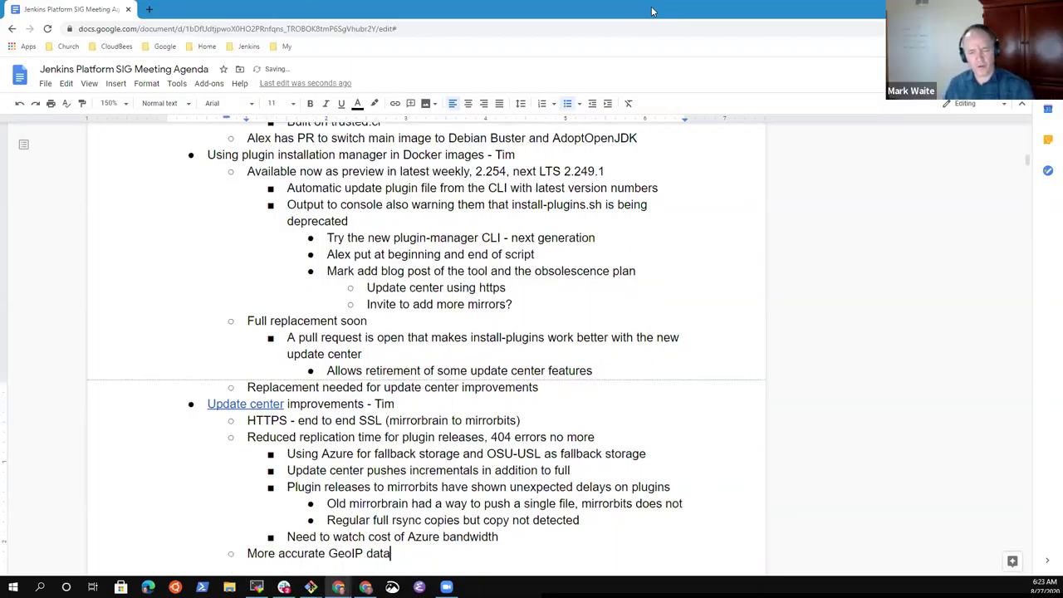
pyautogui.hotkey('shift', 'Home')
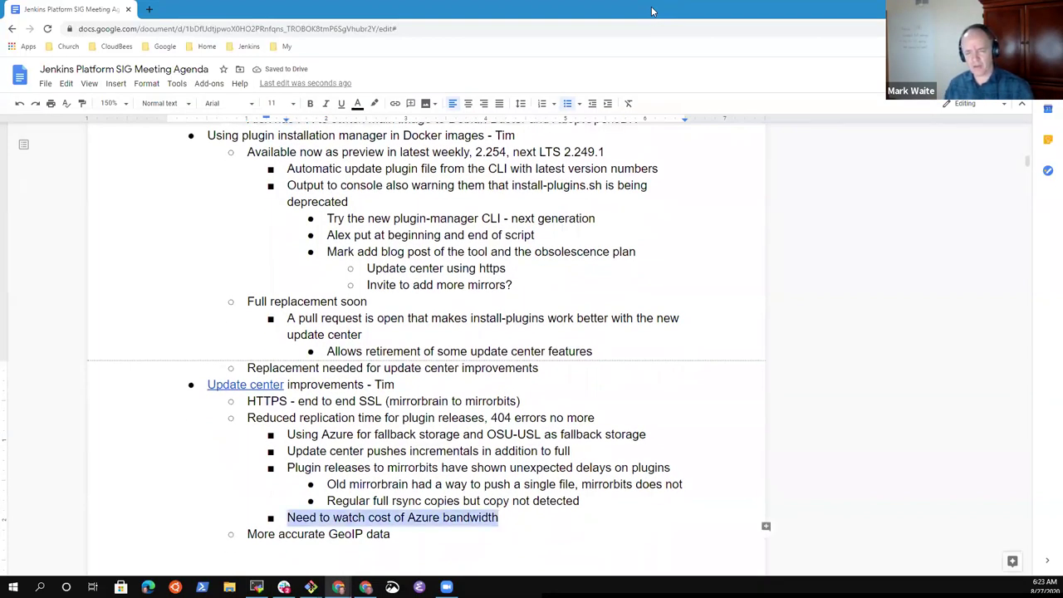
pyautogui.press('End')
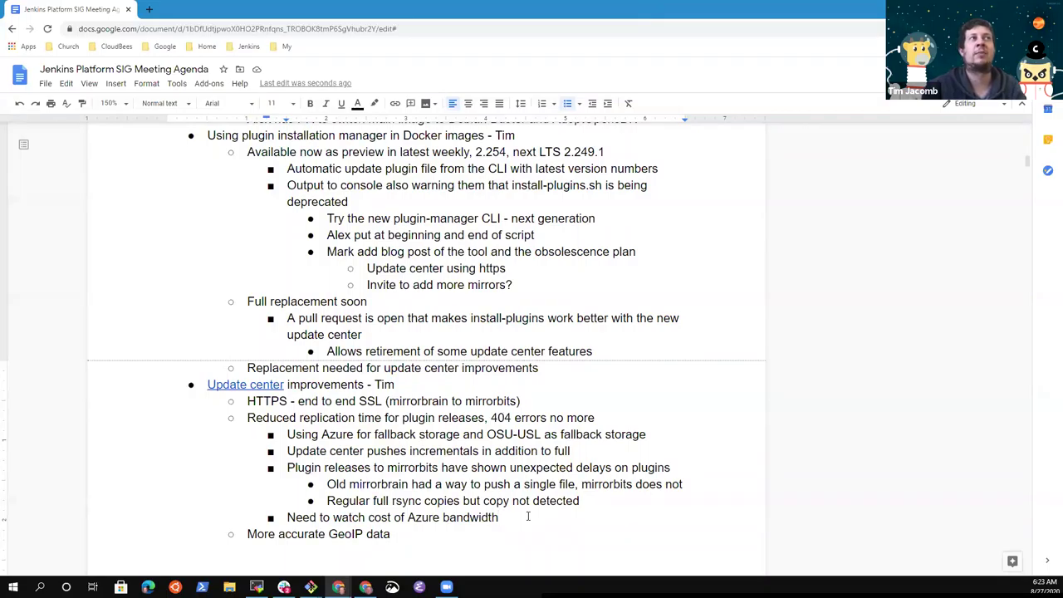
pyautogui.press('Return')
pyautogui.press('Tab')
pyautogui.write('Monitoring the storage account')
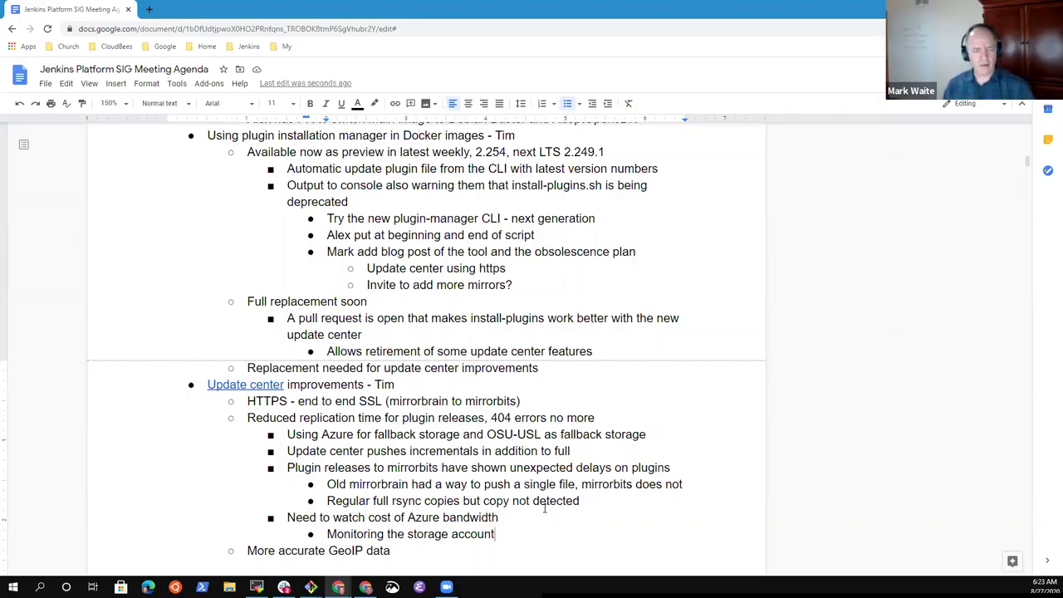
pyautogui.write('for costs')
pyautogui.hotkey('ctrl', 'BackSpace')
pyautogui.write('ongoing costs')
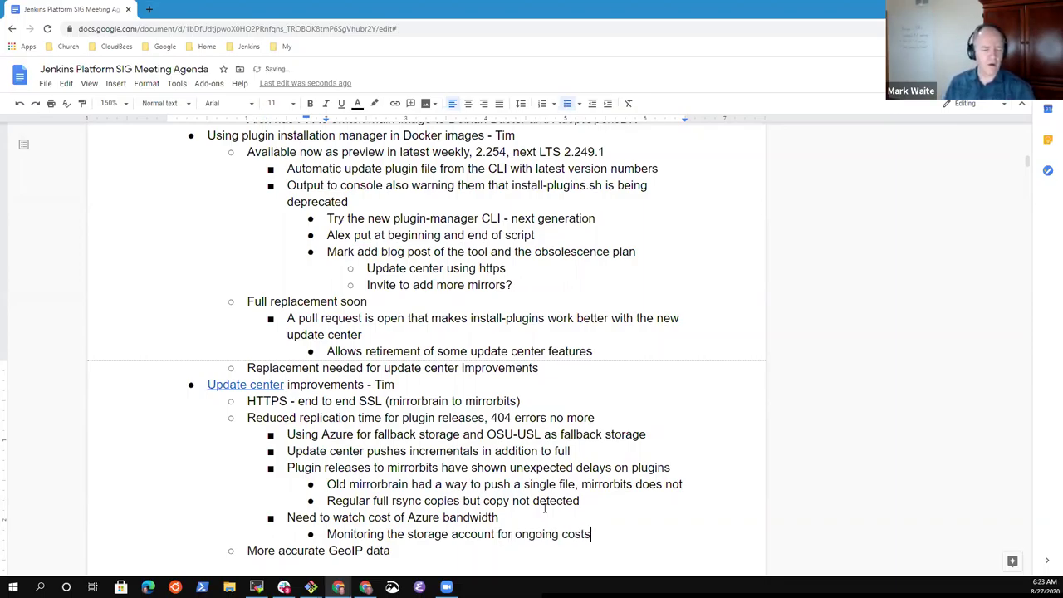
pyautogui.press('Down')
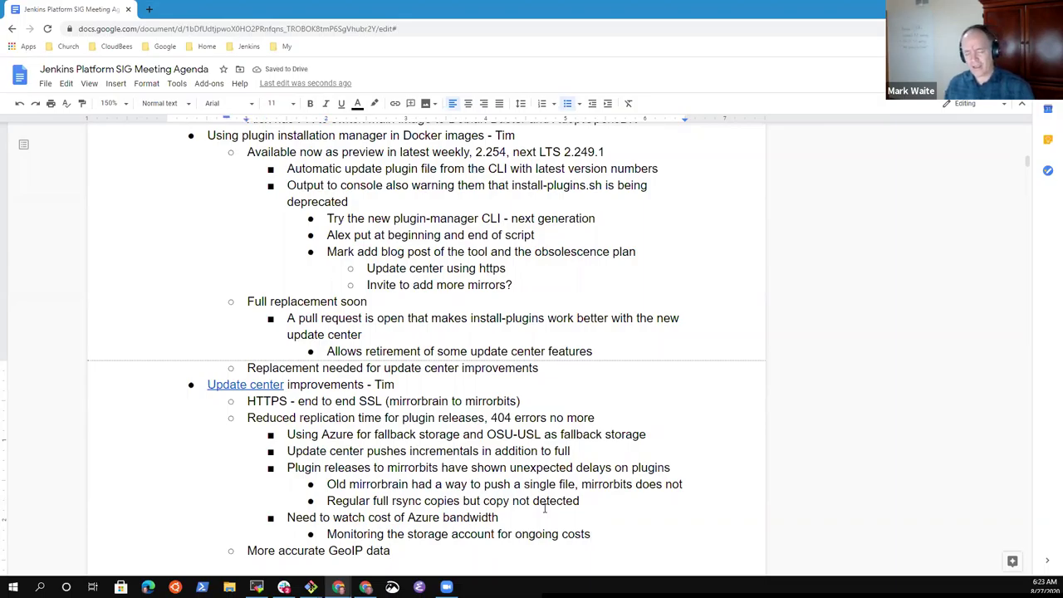
pyautogui.hotkey('ctrl', 'shift', 'Left')
pyautogui.hotkey('ctrl', 'shift', 'Left')
pyautogui.hotkey('ctrl', 'shift', 'Left')
pyautogui.hotkey('ctrl', 'shift', 'Left')
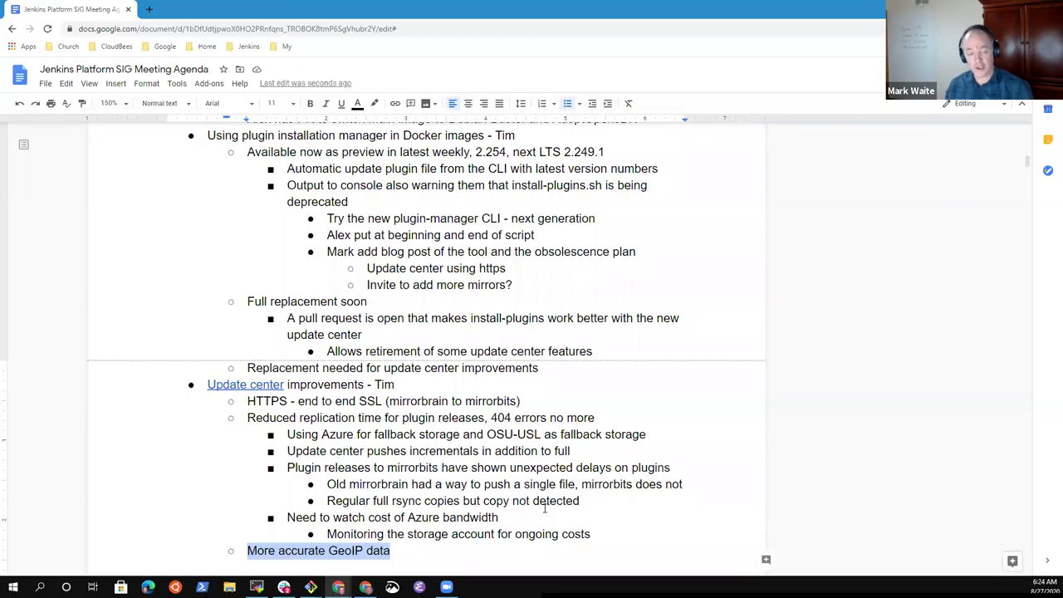
# - Under 'More accurate GeoIP data', nest 'Needs update of the base image from' a team member's account, then start another sub-bullet
pyautogui.press('Right')
pyautogui.press('Home')
pyautogui.hotkey('shift', 'End')
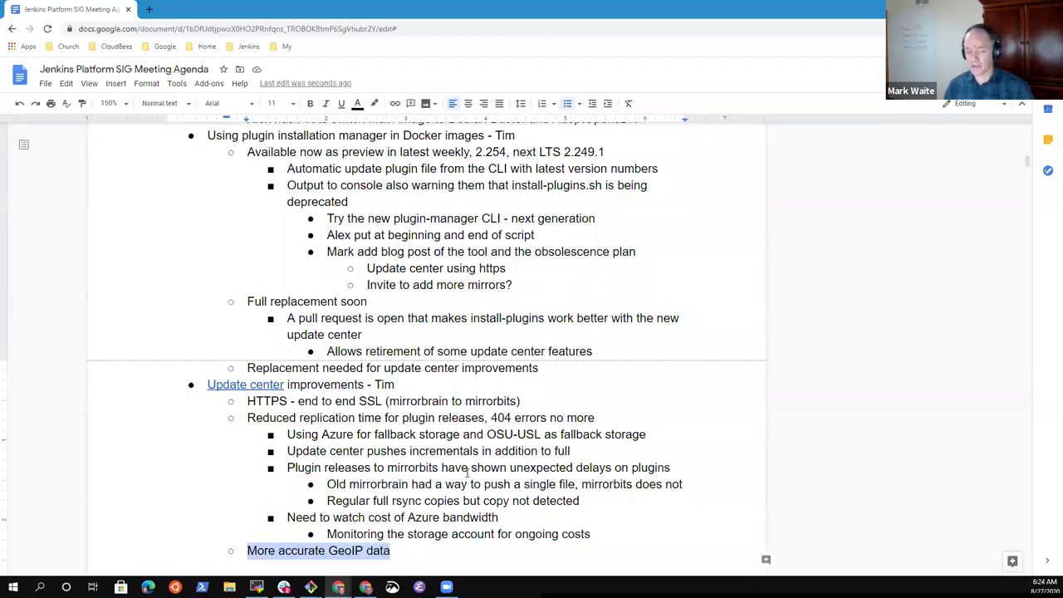
pyautogui.scroll(-2, 544, 498)
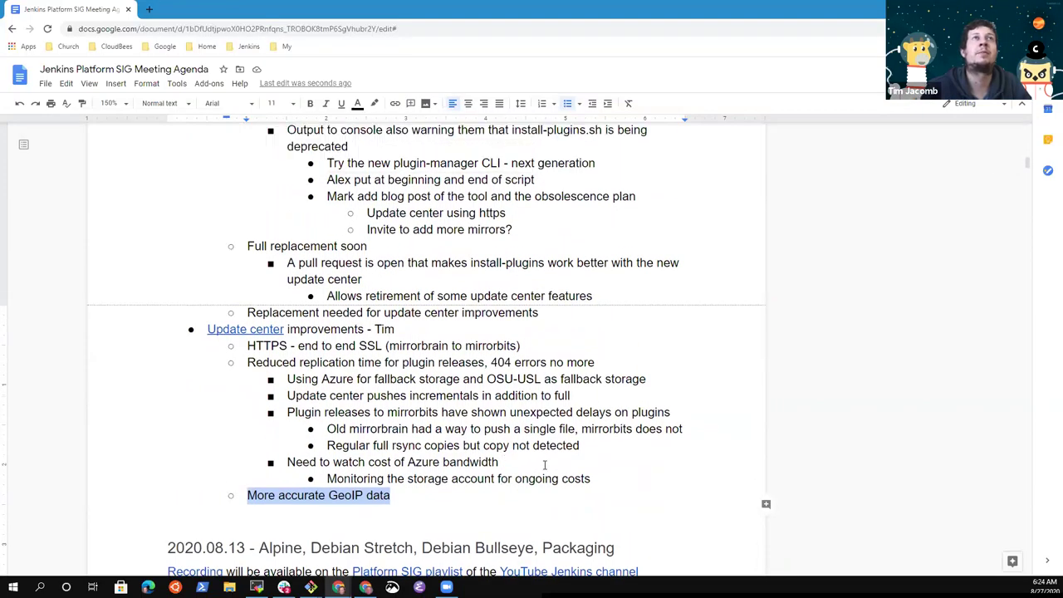
pyautogui.scroll(2, 544, 465)
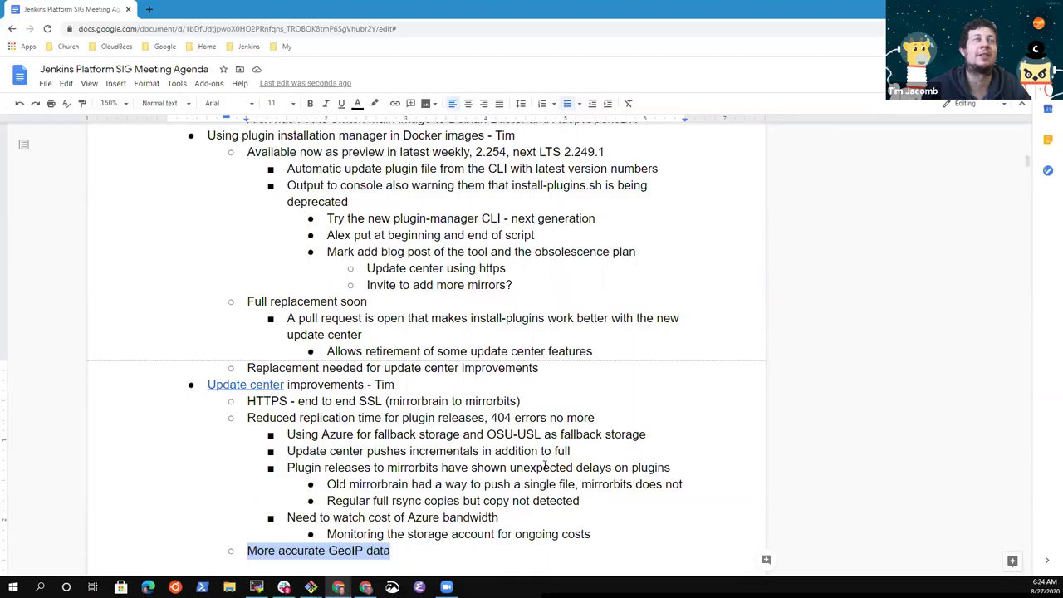
pyautogui.press('Right')
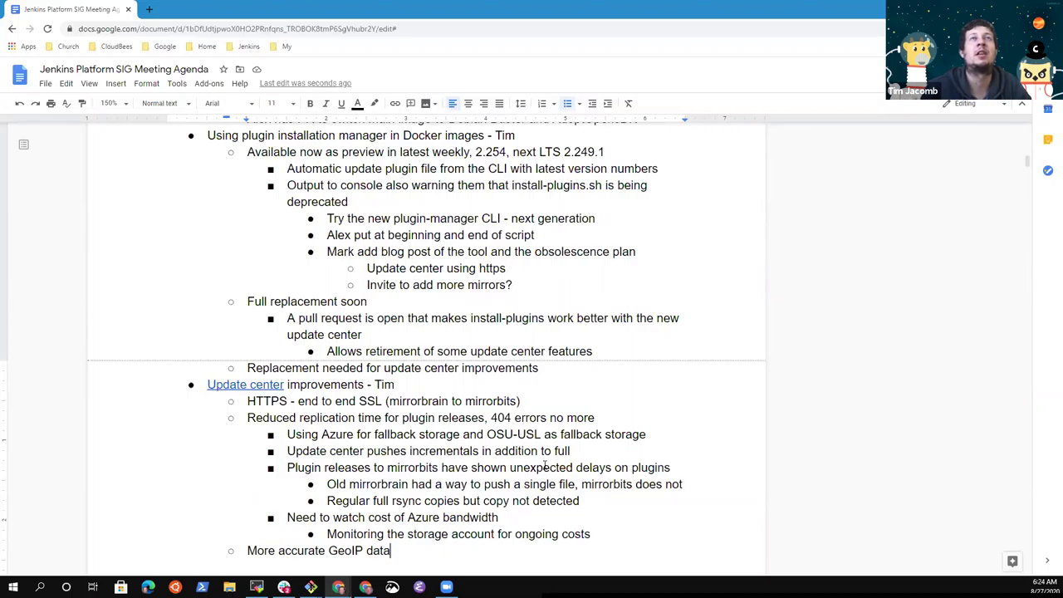
pyautogui.press('Return')
pyautogui.press('Tab')
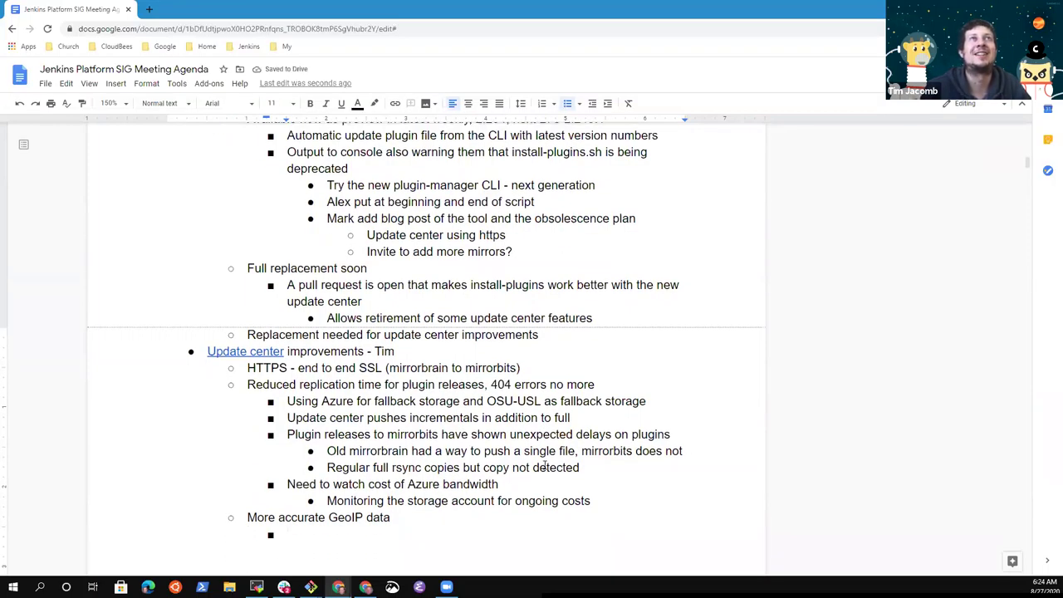
pyautogui.write('Needs ')
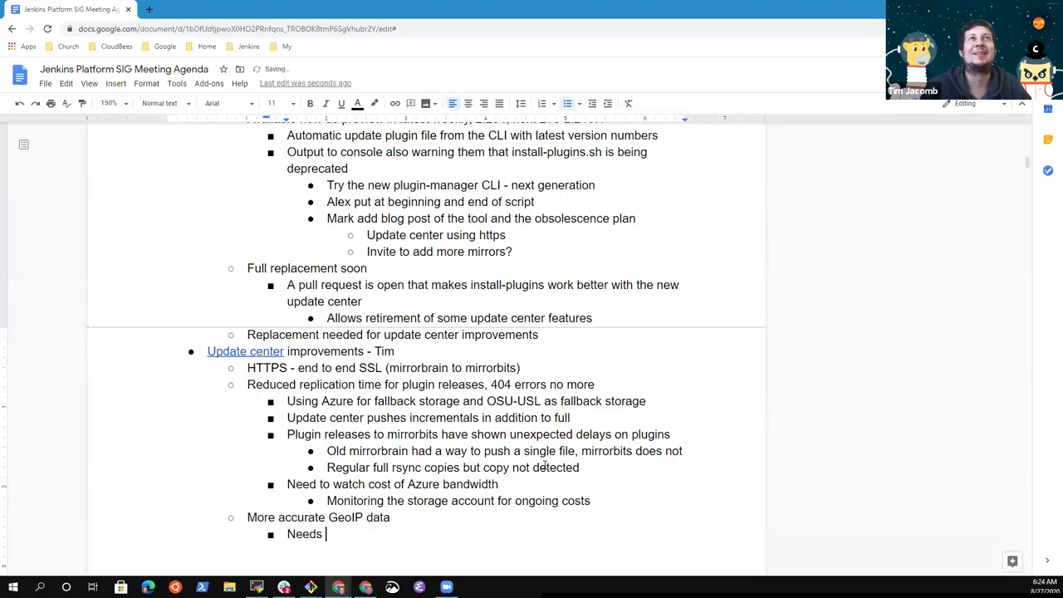
pyautogui.write('update of the base imag')
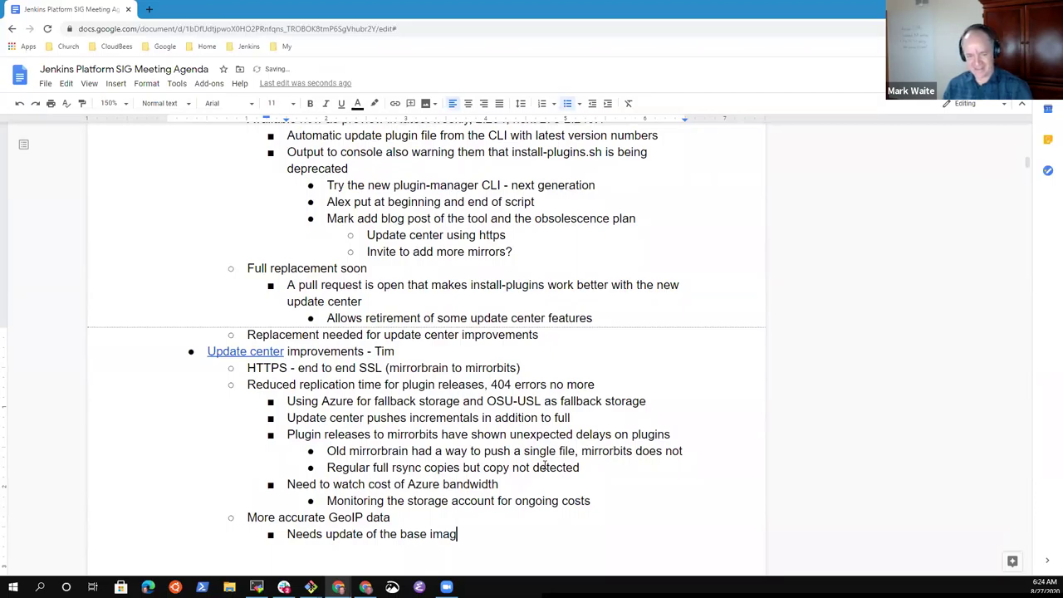
pyautogui.write('e from Olivier')
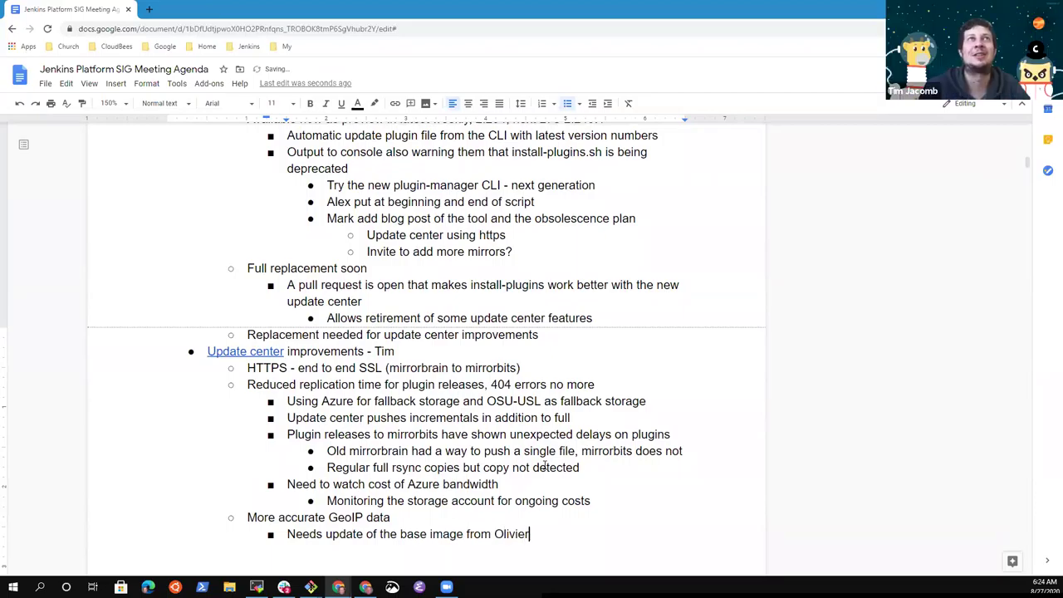
pyautogui.write("'s account")
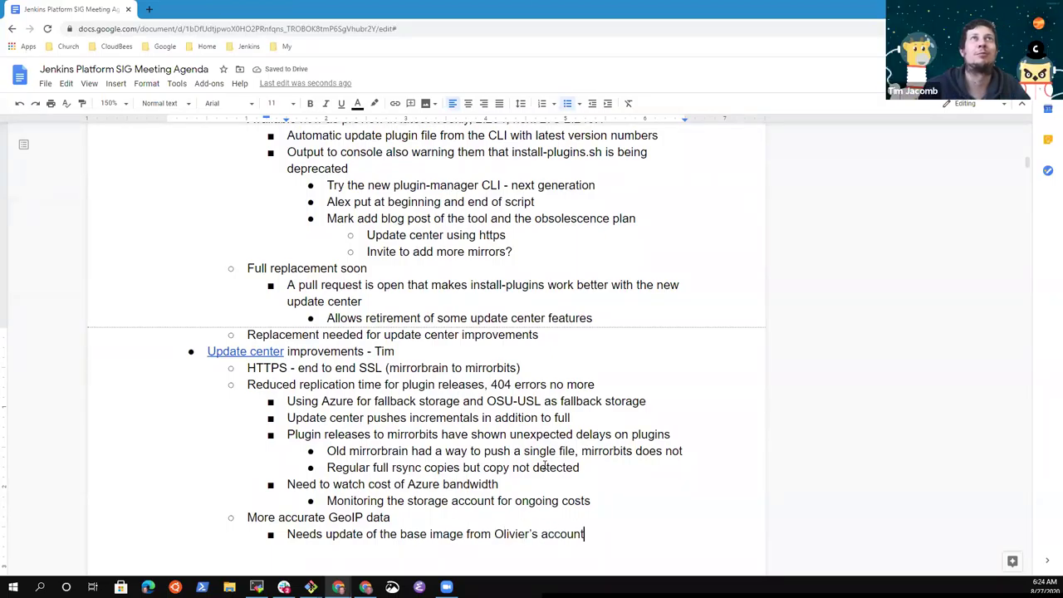
pyautogui.write(', should run ')
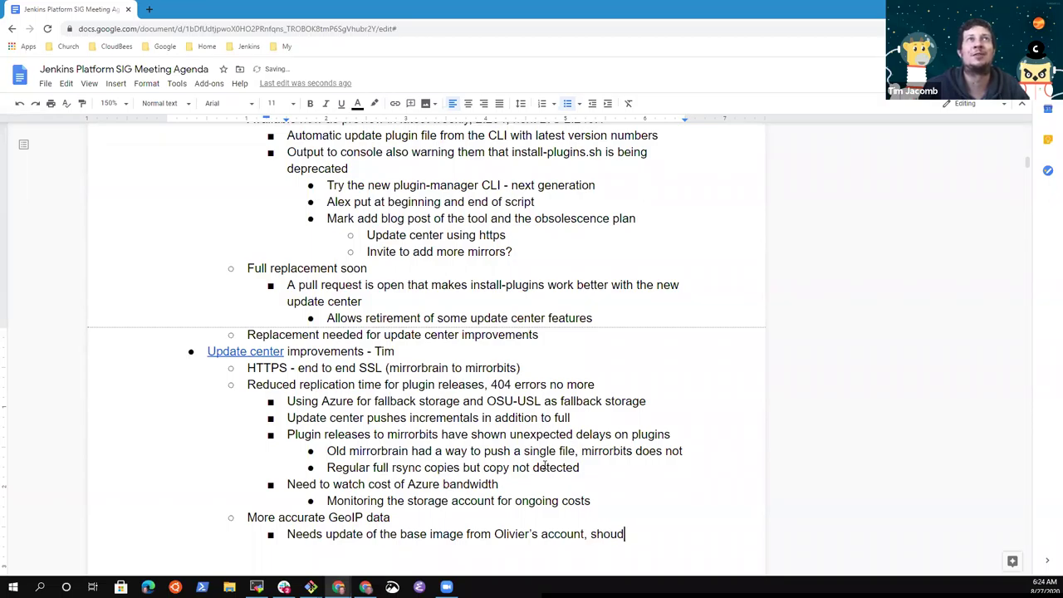
pyautogui.write('regu')
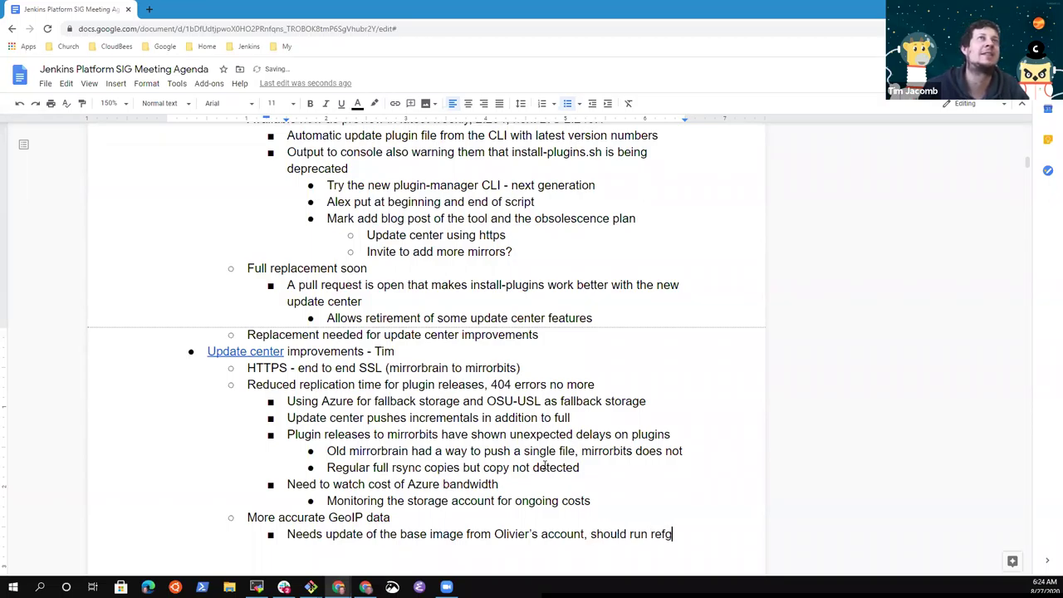
pyautogui.write('lar')
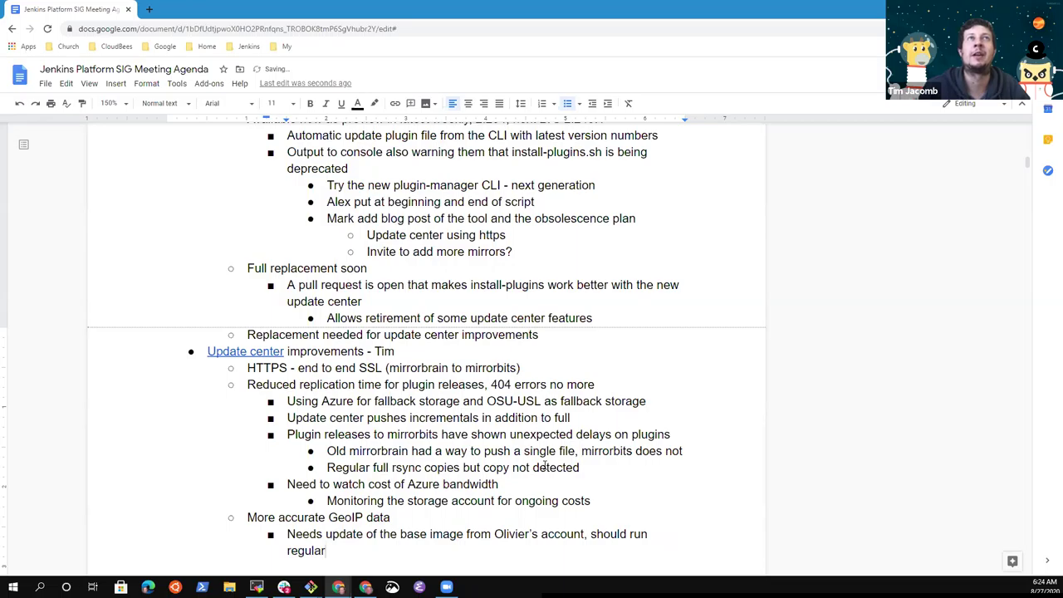
pyautogui.write('ly from')
pyautogui.hotkey('ctrl', 'BackSpace')
pyautogui.hotkey('ctrl', 'BackSpace')
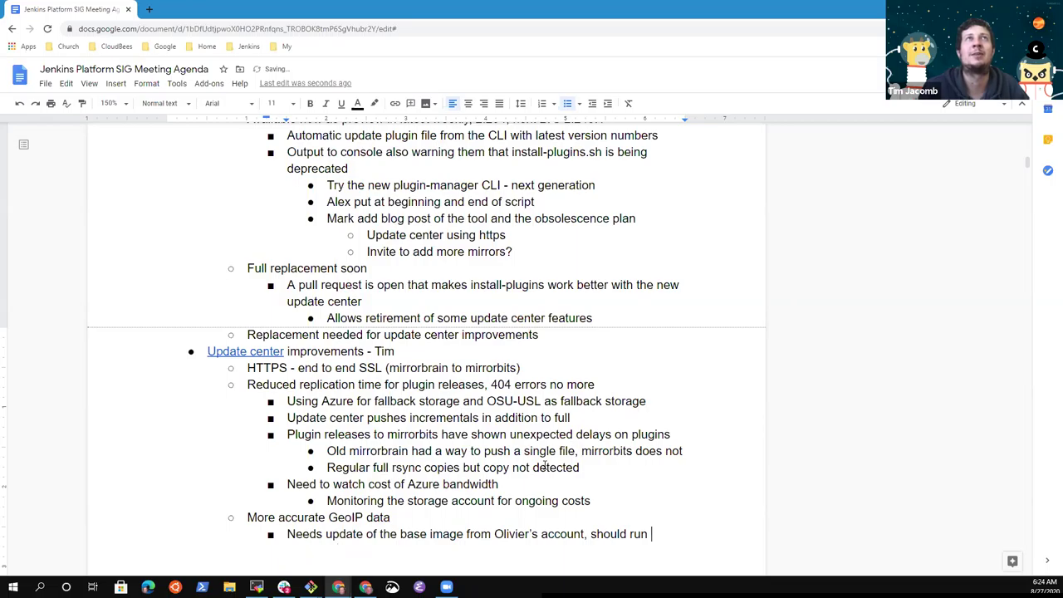
pyautogui.hotkey('ctrl', 'BackSpace')
pyautogui.hotkey('ctrl', 'BackSpace')
pyautogui.press('BackSpace')
pyautogui.press('BackSpace')
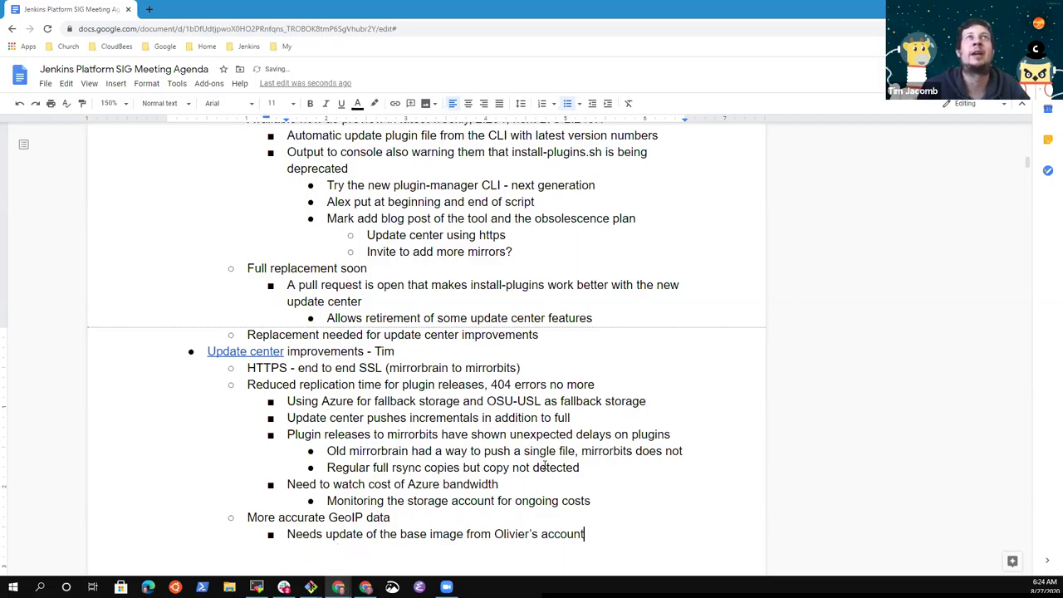
pyautogui.press('Return')
# - Begin the second GeoIP sub-bullet with 'Found an official Docker image that'
pyautogui.write('Found a')
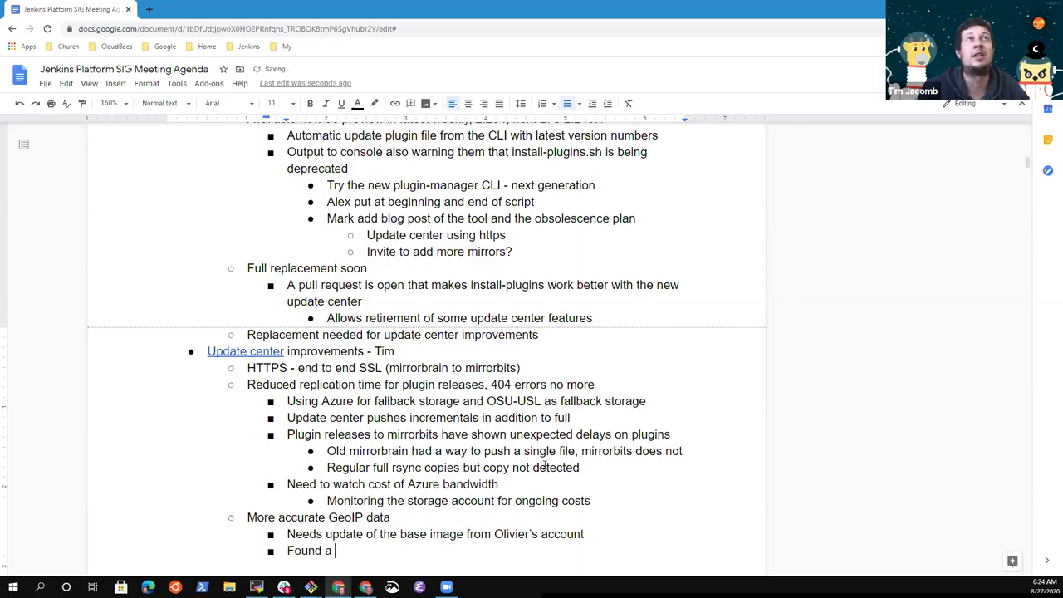
pyautogui.write('Docker image')
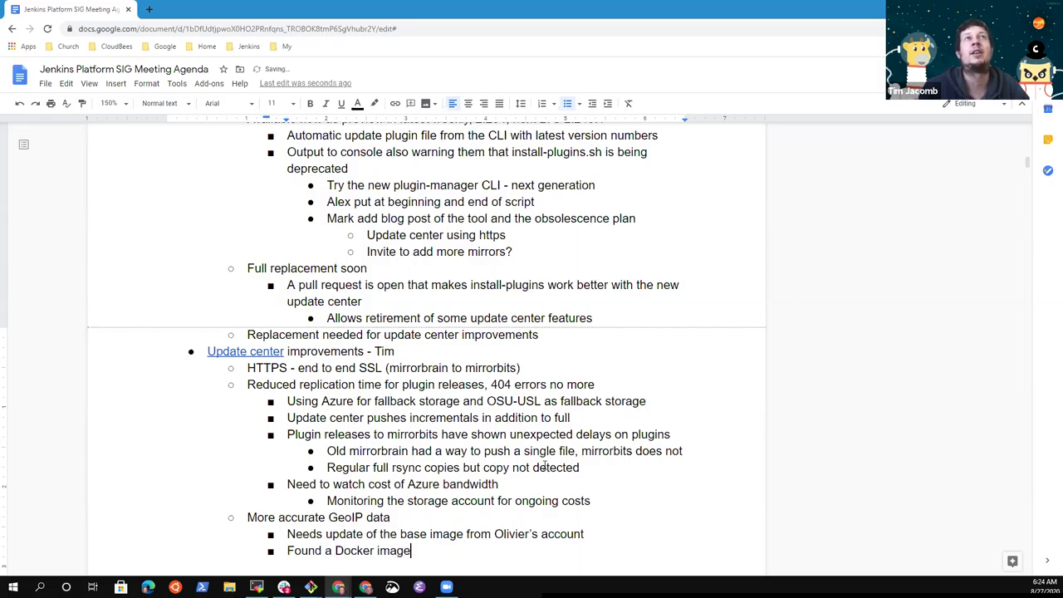
pyautogui.write(' that')
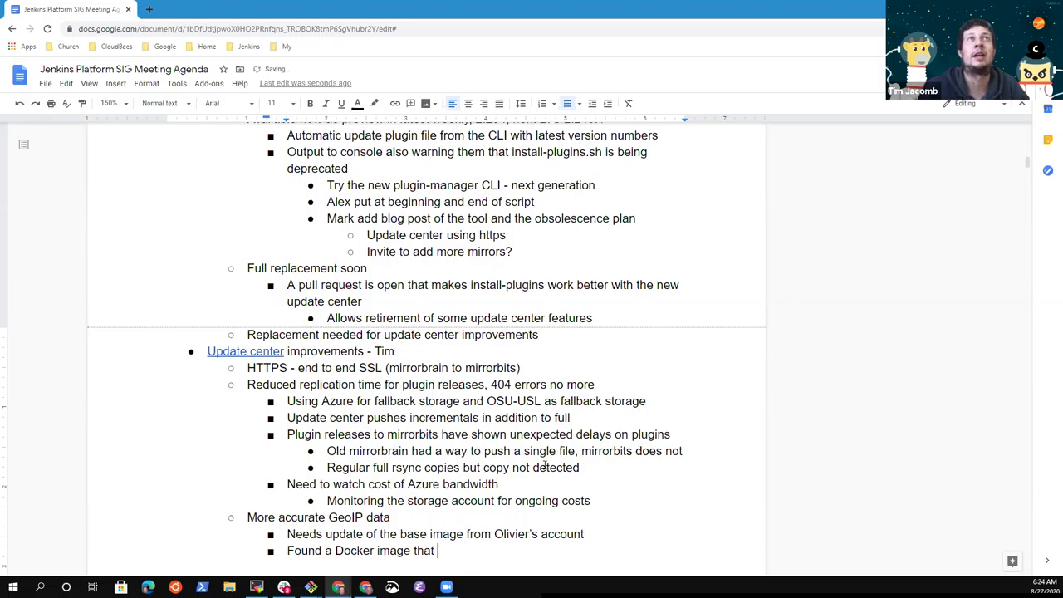
pyautogui.hotkey('ctrl', 'Left')
pyautogui.hotkey('ctrl', 'Left')
pyautogui.hotkey('ctrl', 'Left')
pyautogui.press('Left')
pyautogui.write('n official')
pyautogui.press('End')
# - Finish it: refreshes the GeoIP daily via another container with shared file system, confirmed updated today
pyautogui.write('refreshes t')
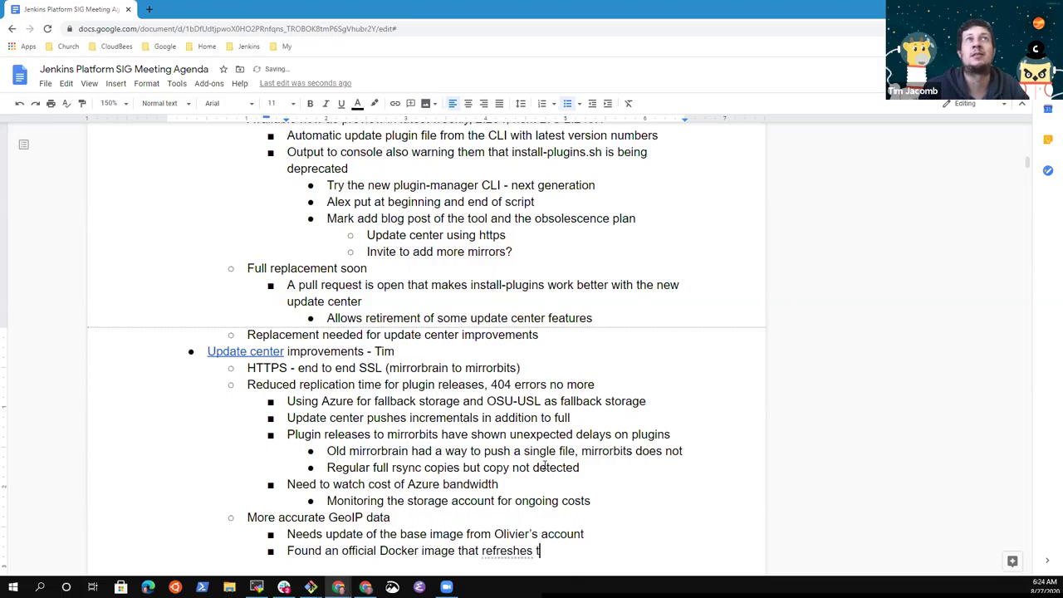
pyautogui.write('he Geo')
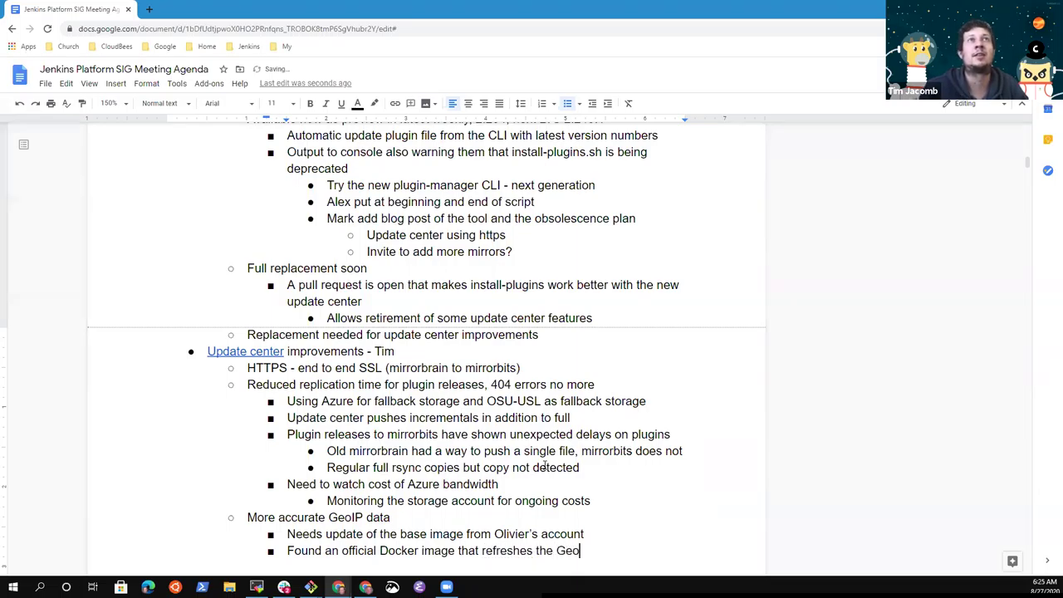
pyautogui.write('IP')
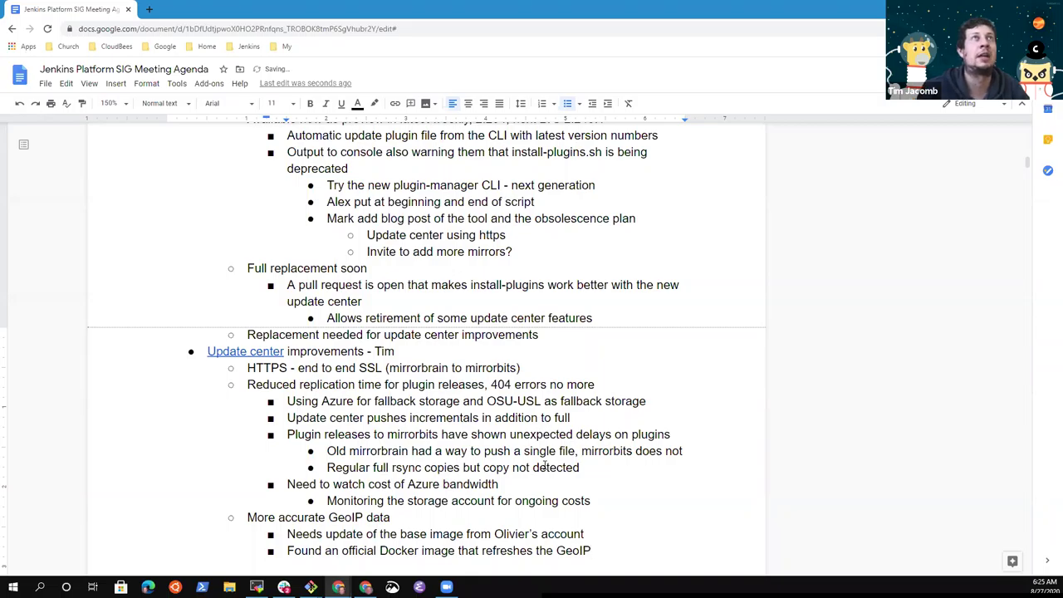
pyautogui.write(', added to the')
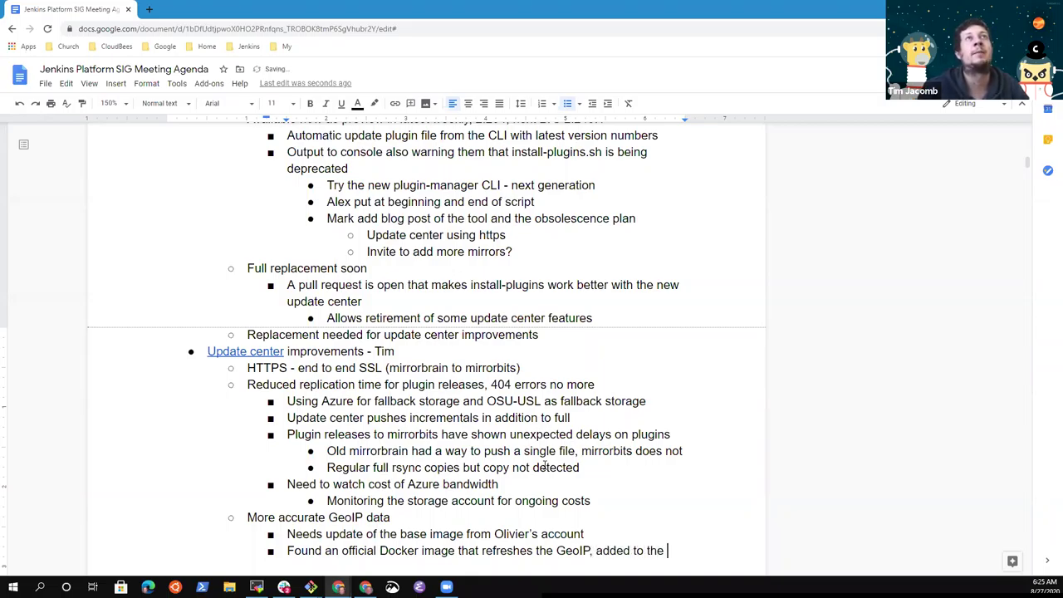
pyautogui.press('BackSpace')
pyautogui.press('BackSpace')
pyautogui.press('BackSpace')
pyautogui.press('BackSpace')
pyautogui.write('another container so that we update ')
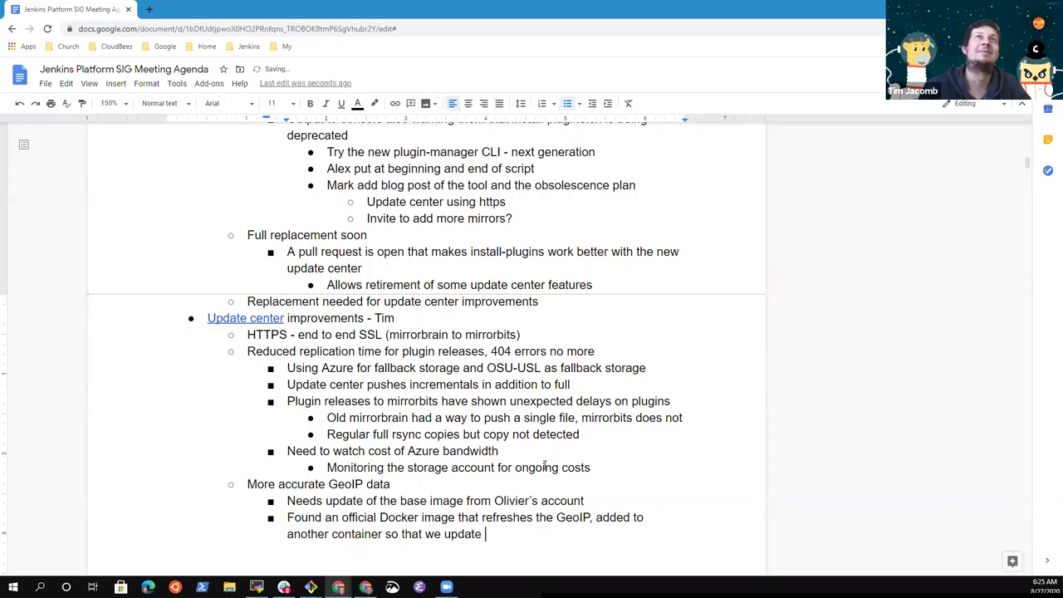
pyautogui.write('daily')
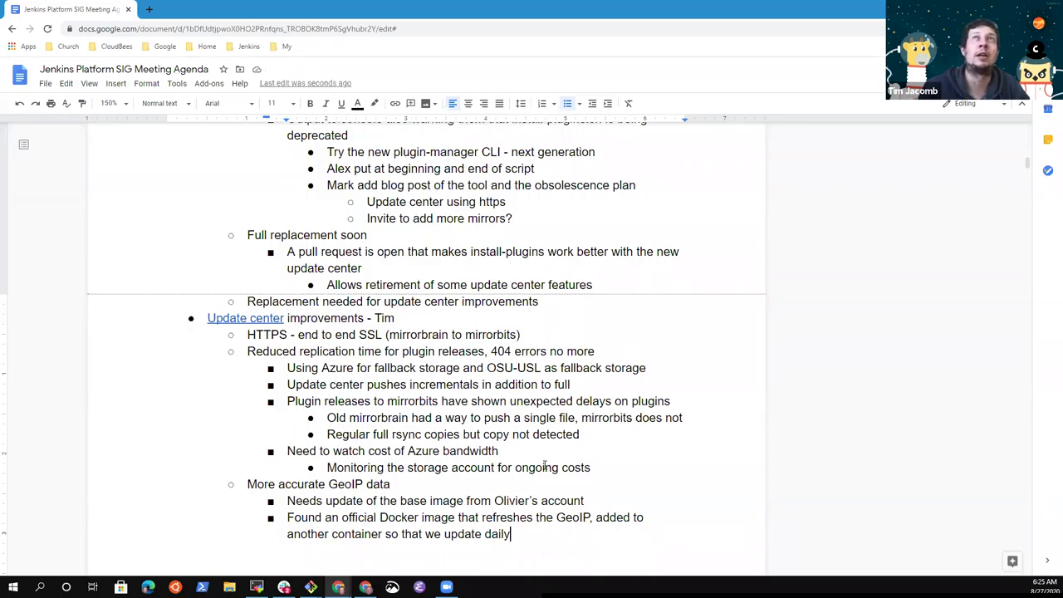
pyautogui.write(', confir')
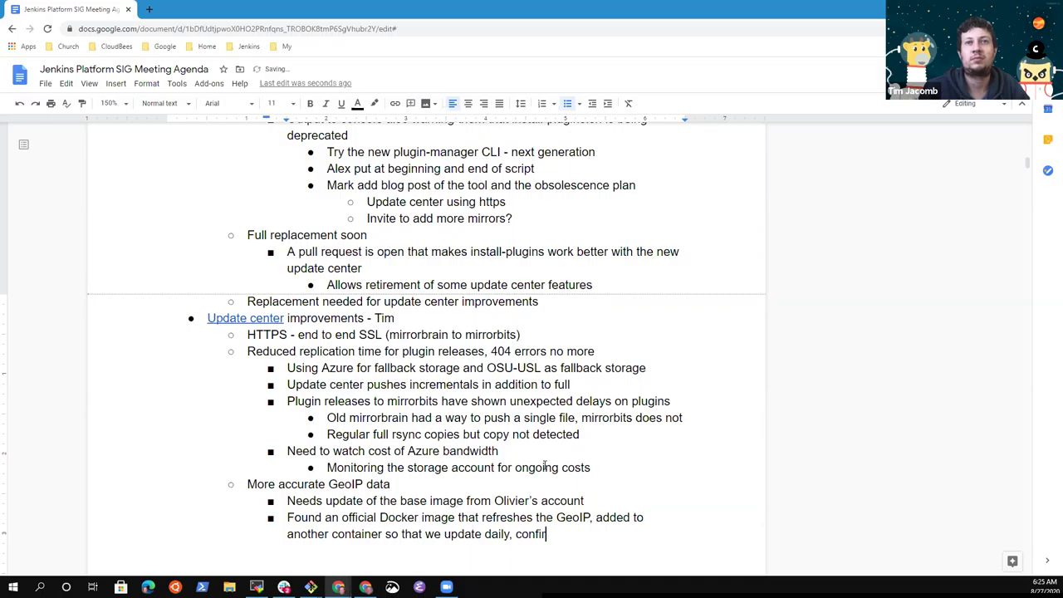
pyautogui.write('med updated today')
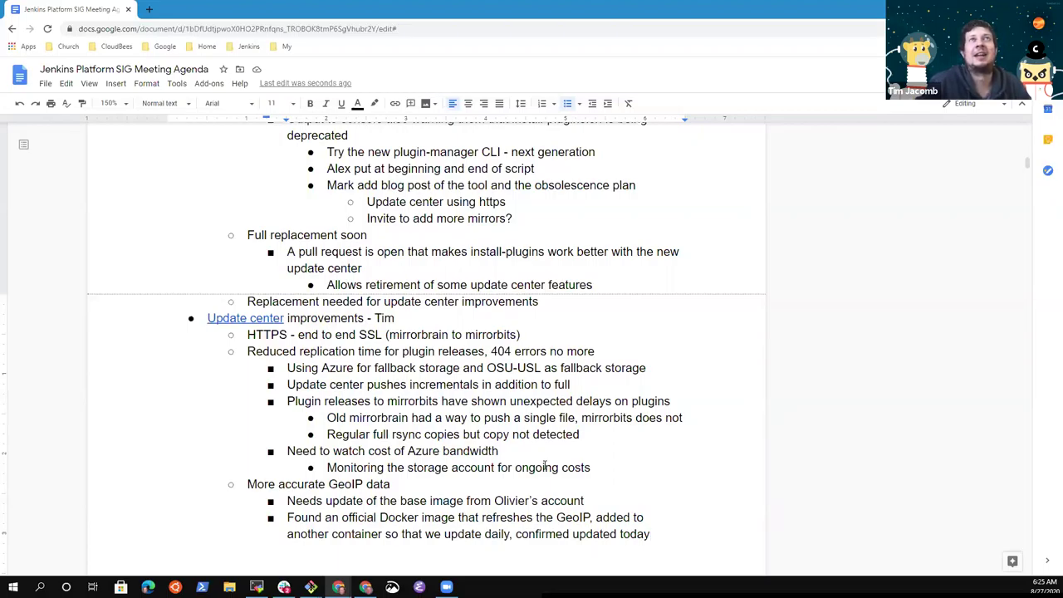
pyautogui.hotkey('ctrl', 'Left')
pyautogui.hotkey('ctrl', 'Left')
pyautogui.hotkey('ctrl', 'Left')
pyautogui.hotkey('ctrl', 'Left')
pyautogui.hotkey('ctrl', 'Left')
pyautogui.write('with shared')
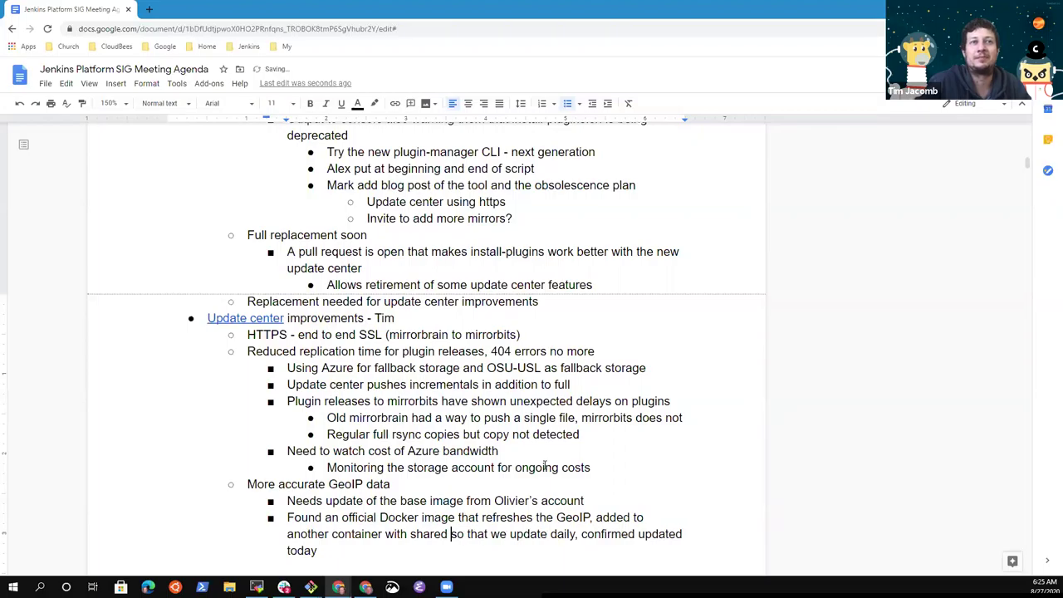
pyautogui.write(' file system')
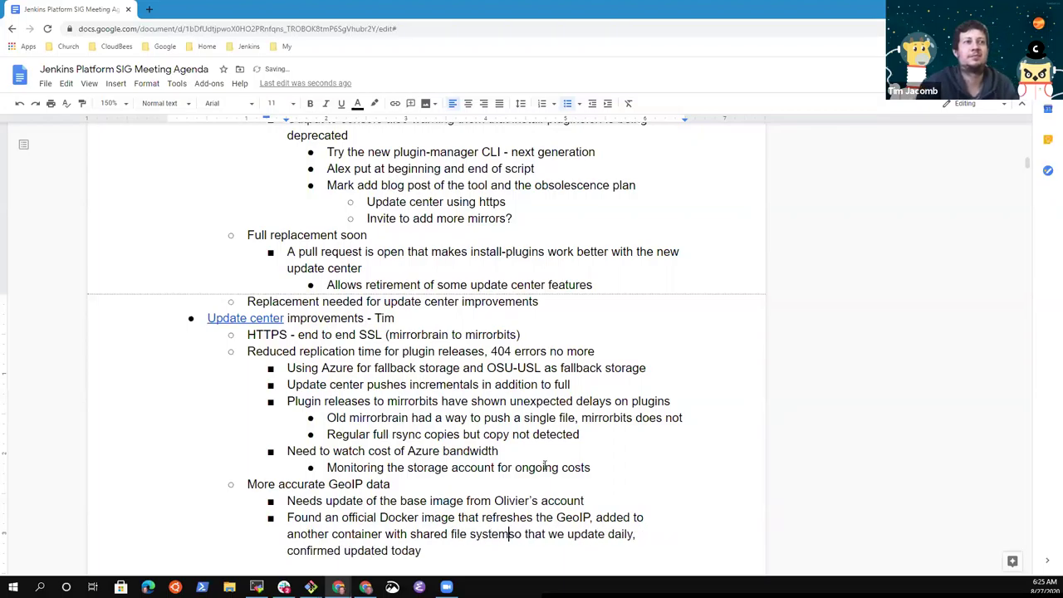
pyautogui.press('Down')
pyautogui.press('End')
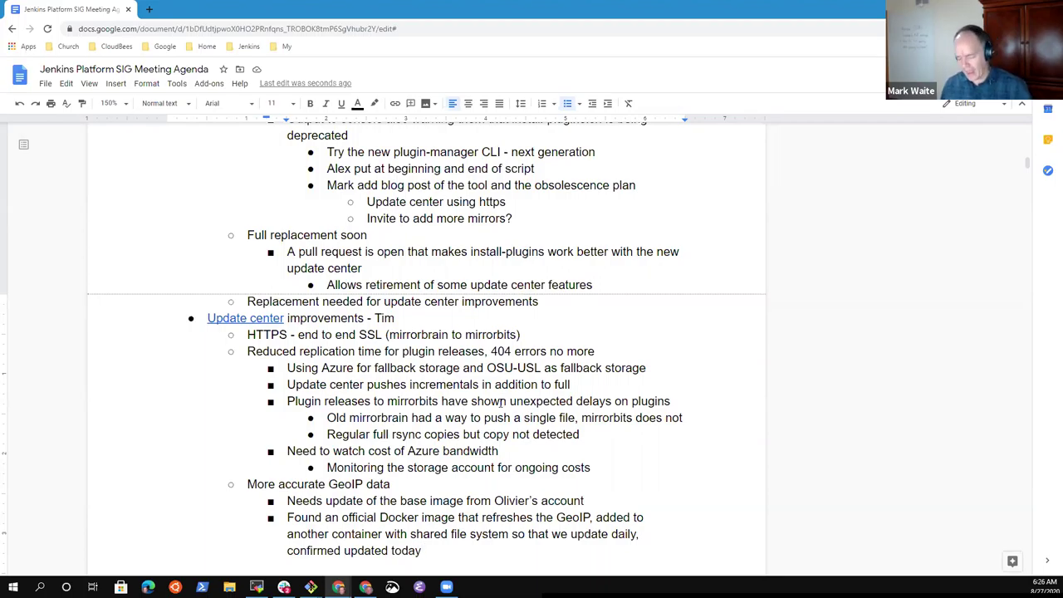
pyautogui.scroll(-1, 500, 403)
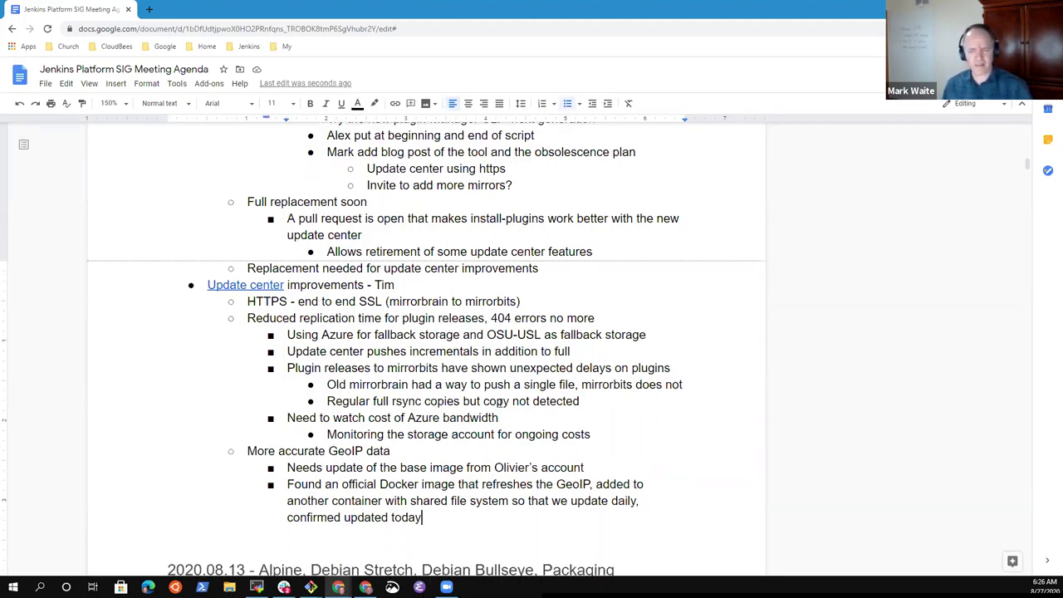